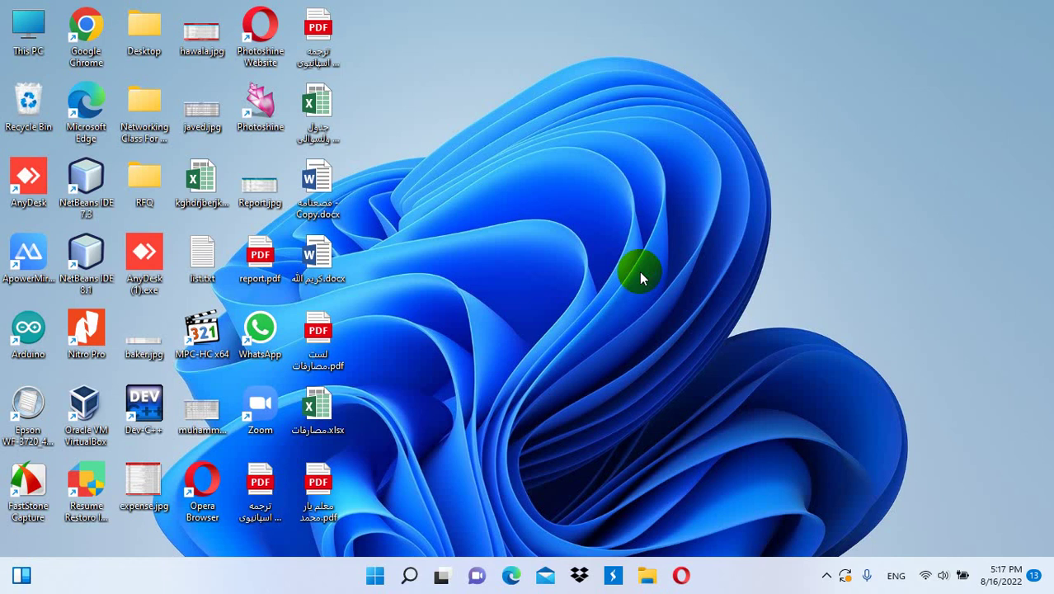
- Launch Excel from the Run prompt and open function.xlsx from the recent files
key("super+r")
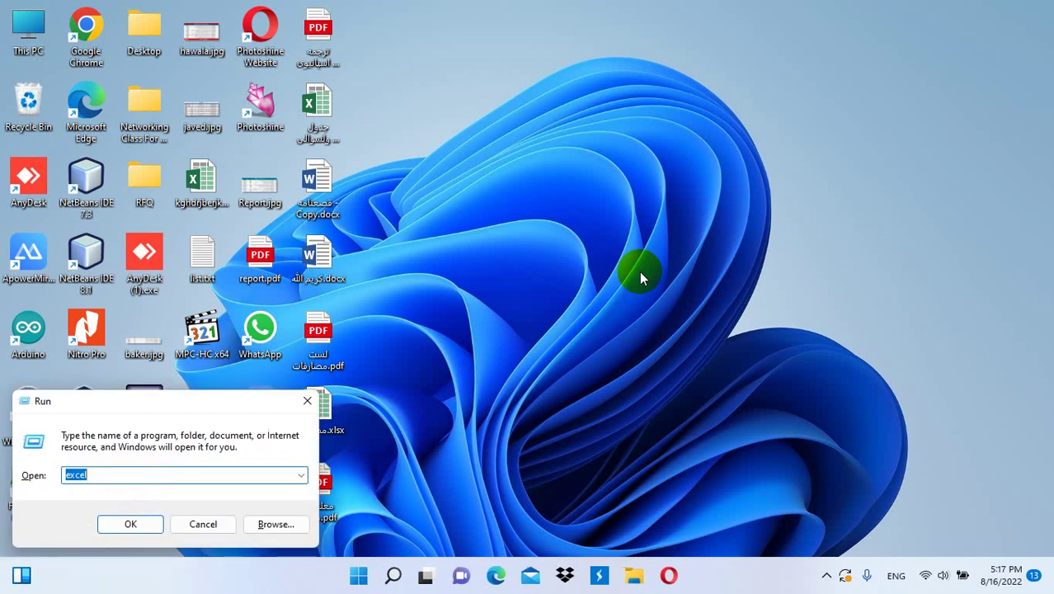
key("Return")
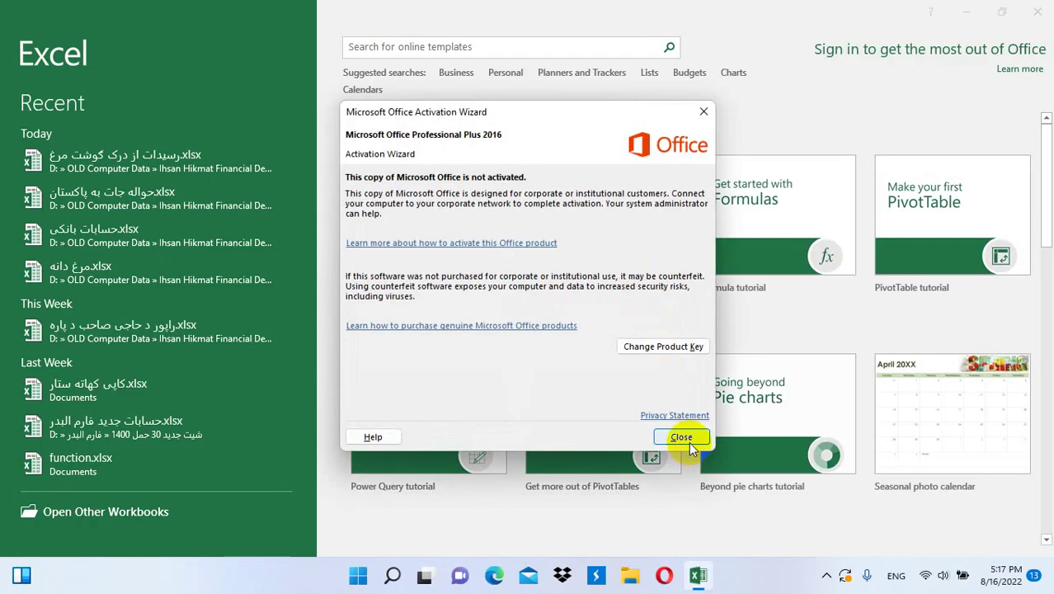
left_click(681, 437)
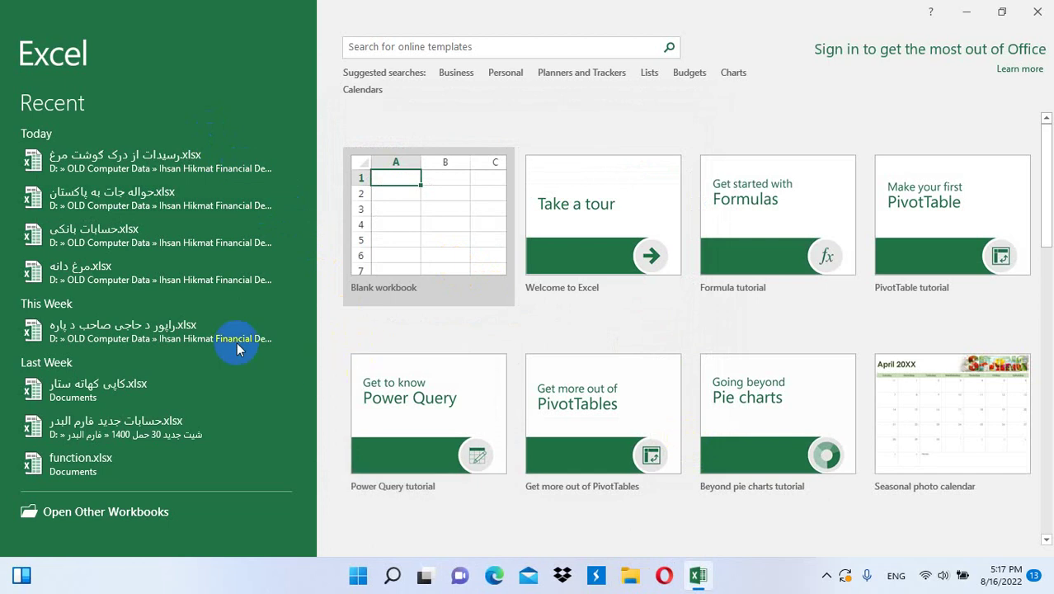
mouse_move(161, 236)
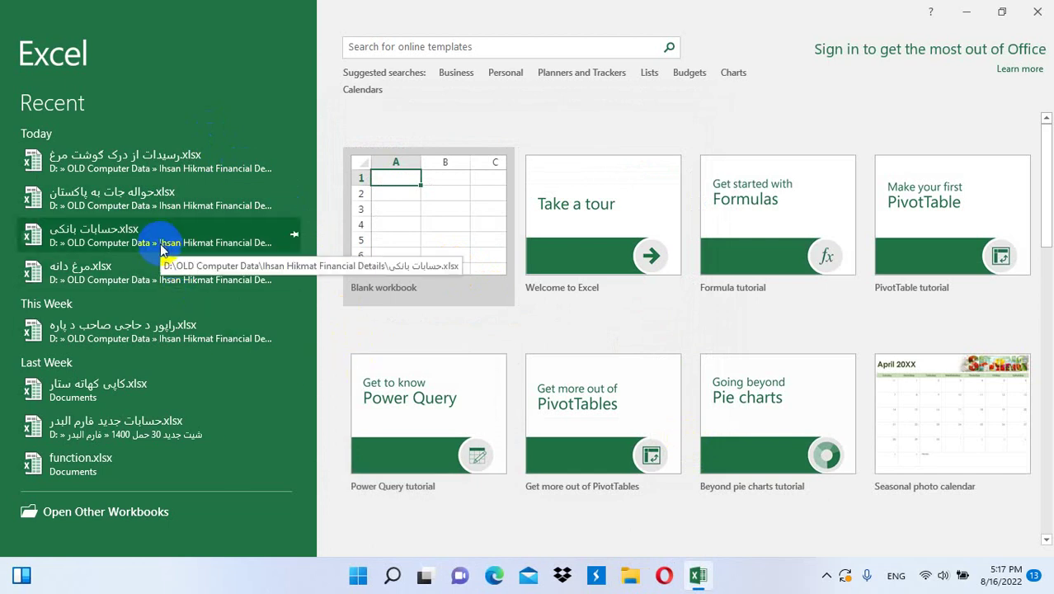
left_click(122, 466)
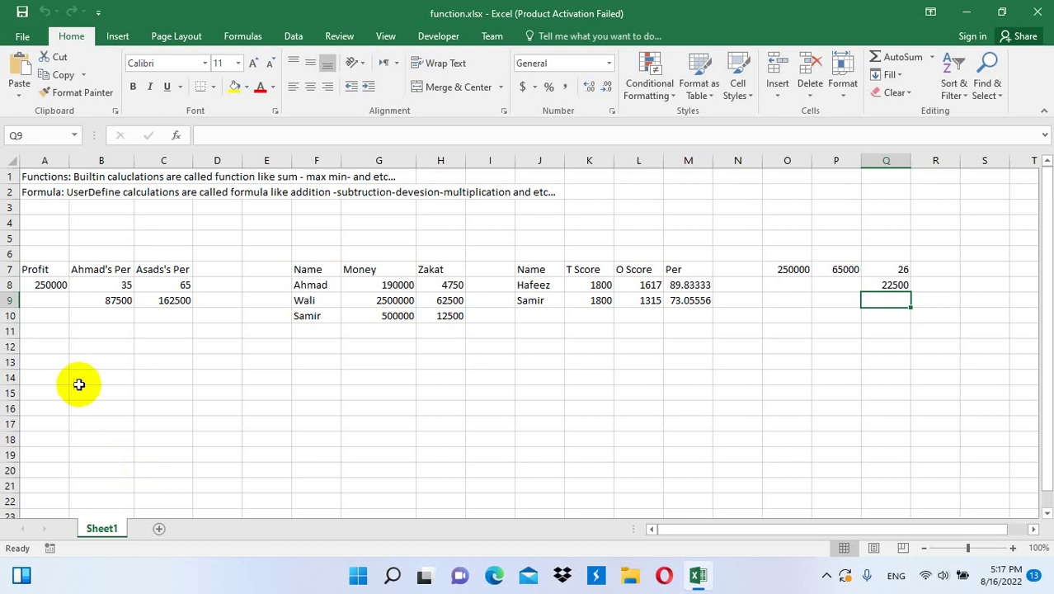
- Type the headings Name, Job and Salary across A14:C14
left_click(45, 377)
type("N")
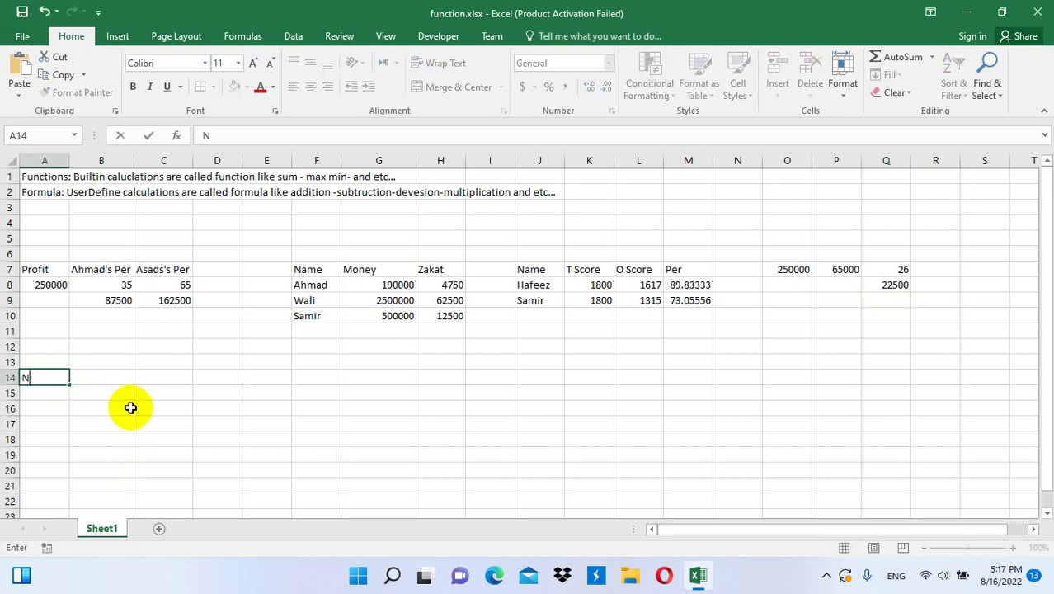
type("ame")
key("Tab")
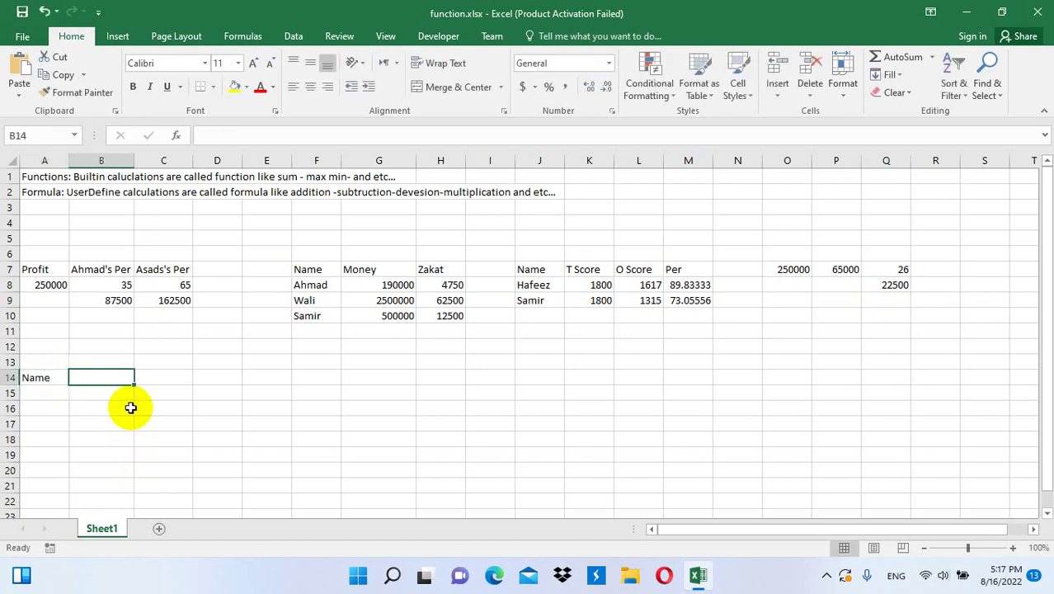
type("Job")
key("Tab")
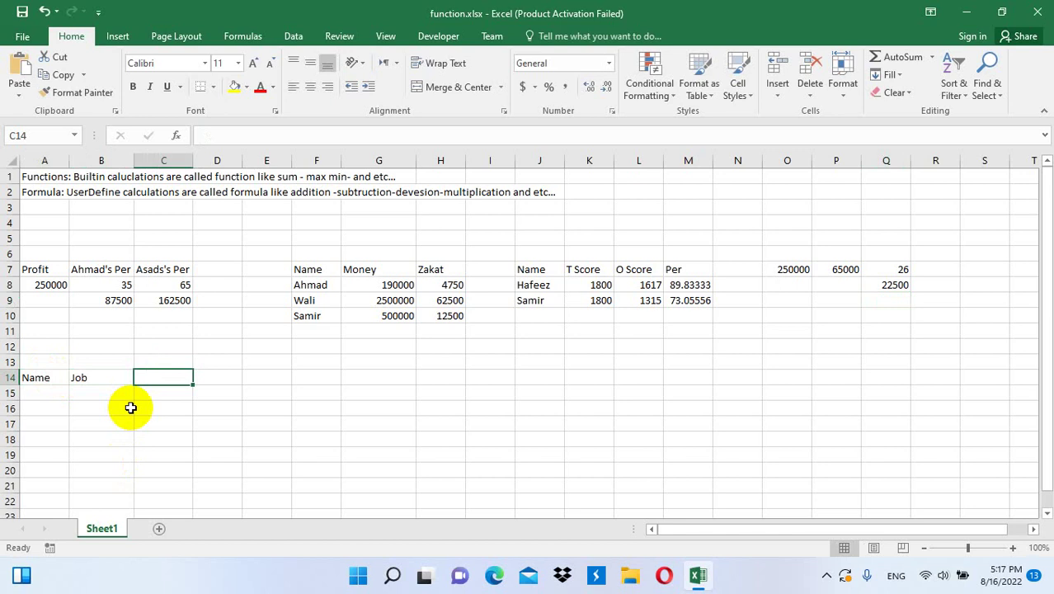
type("Salary")
key("Tab")
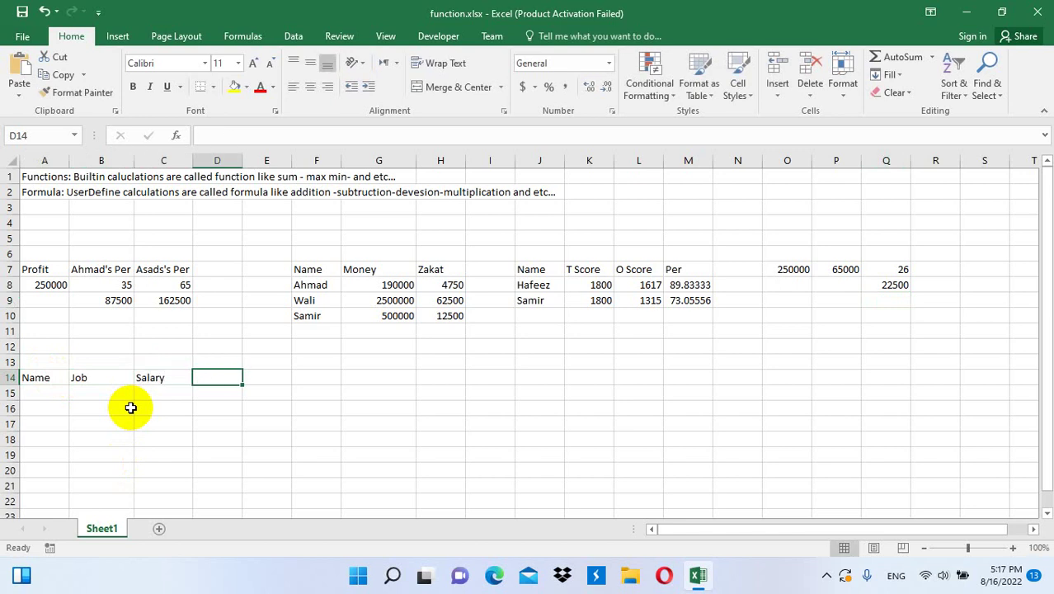
- Enter eight employee first names down A15:A22
left_click(42, 394)
type("ahm")
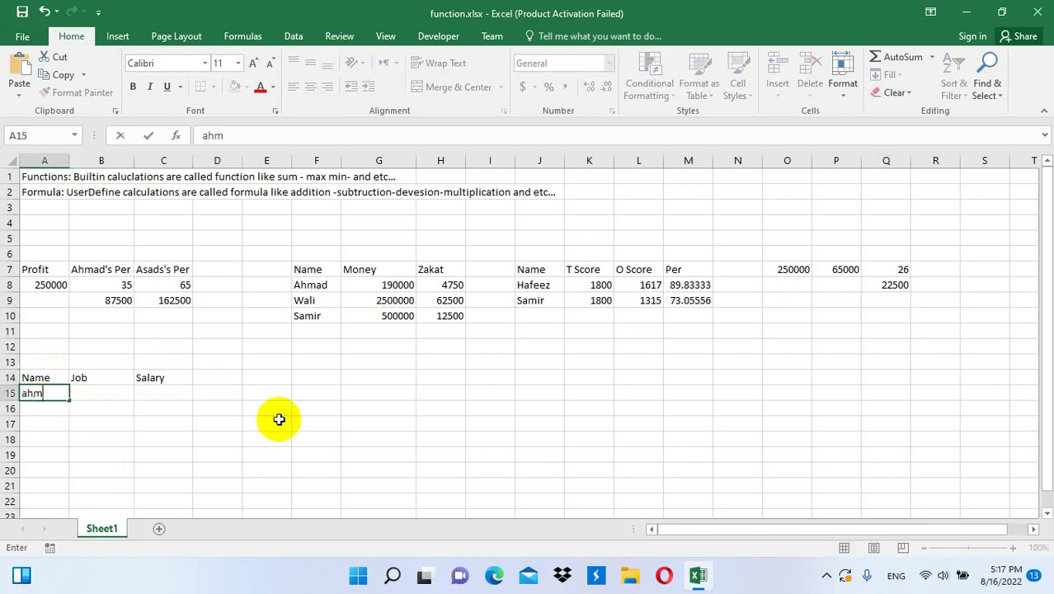
type("ad")
key("Return")
type("asad")
key("Return")
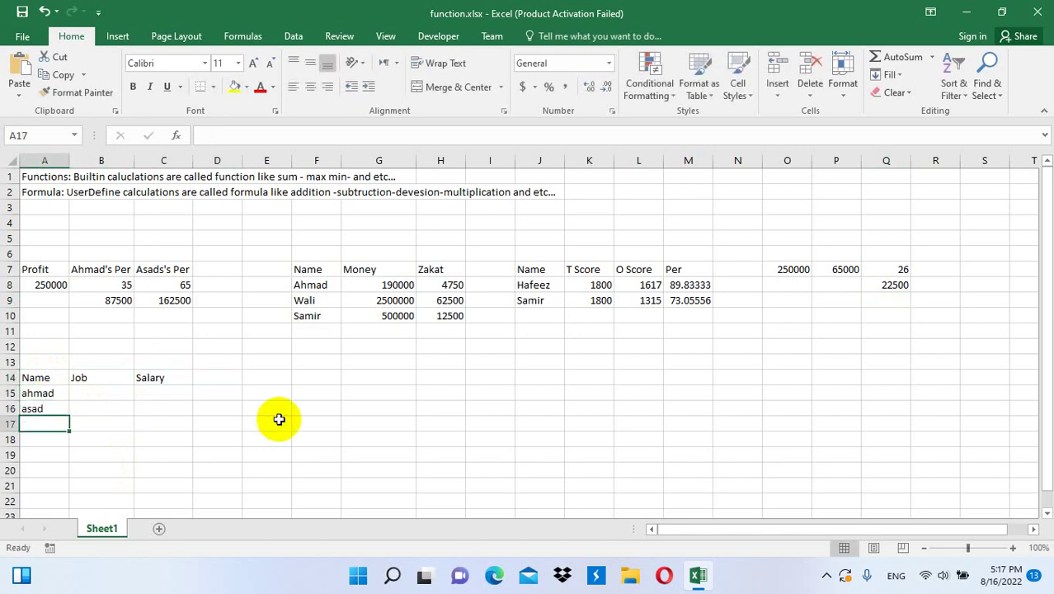
type("wali")
key("Return")
type("samir")
key("Return")
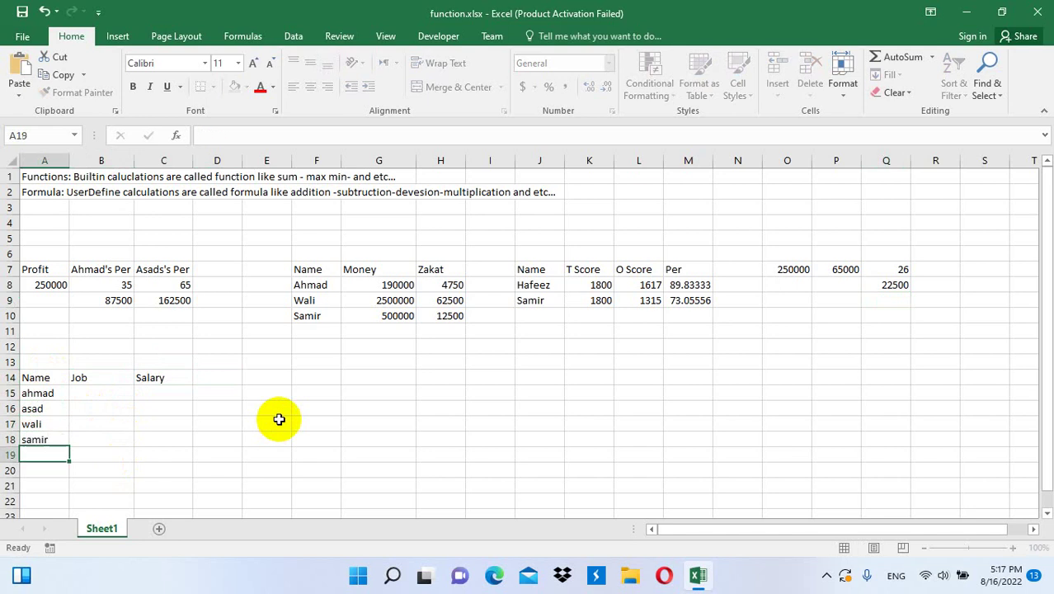
type("basir")
key("Return")
type("qa")
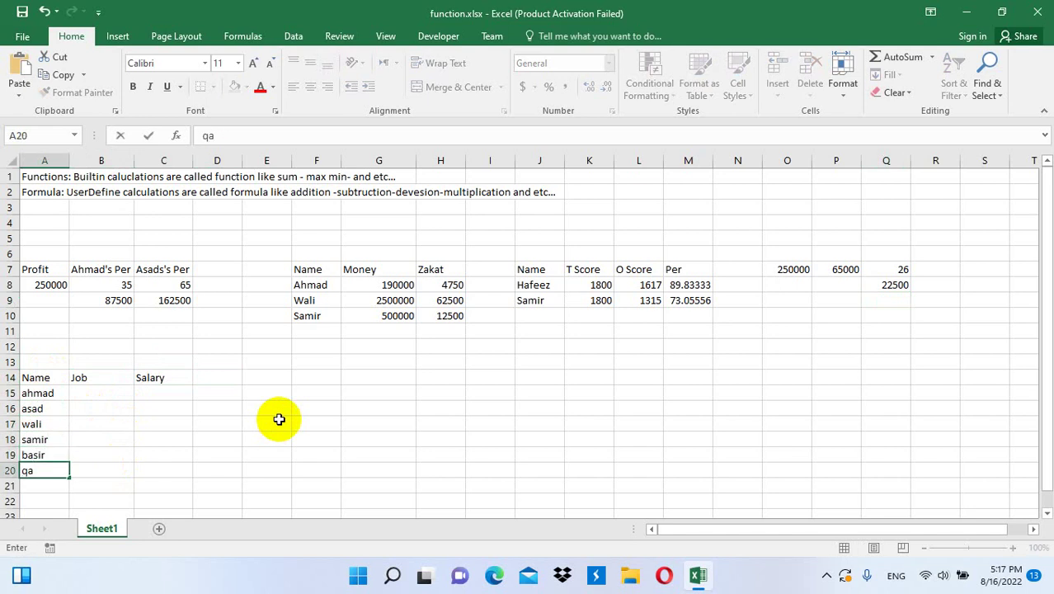
type("dir")
key("Return")
type("zah")
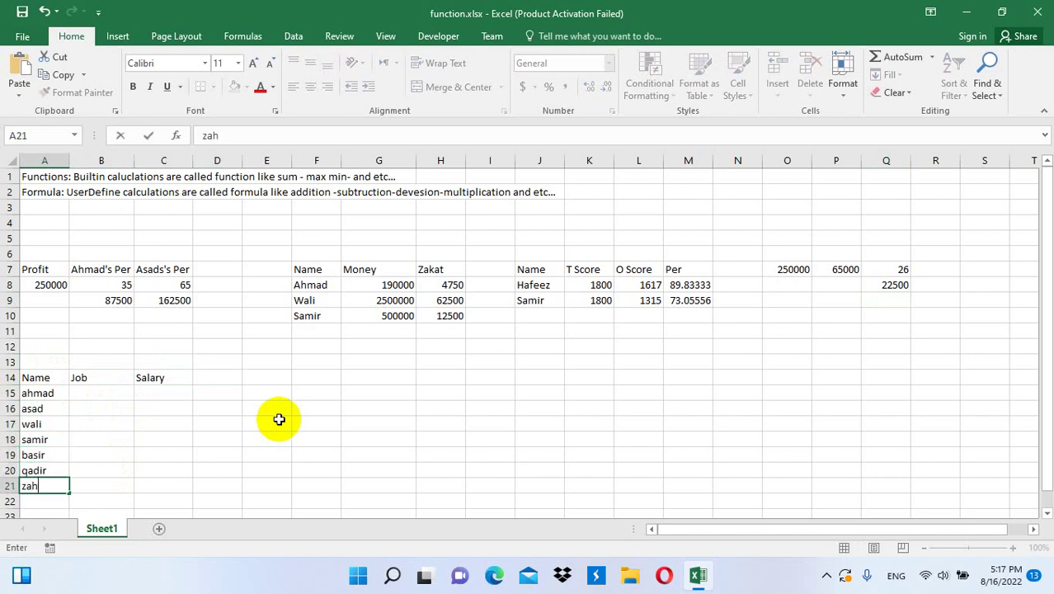
type("ir")
key("Return")
type("shabir")
key("Return")
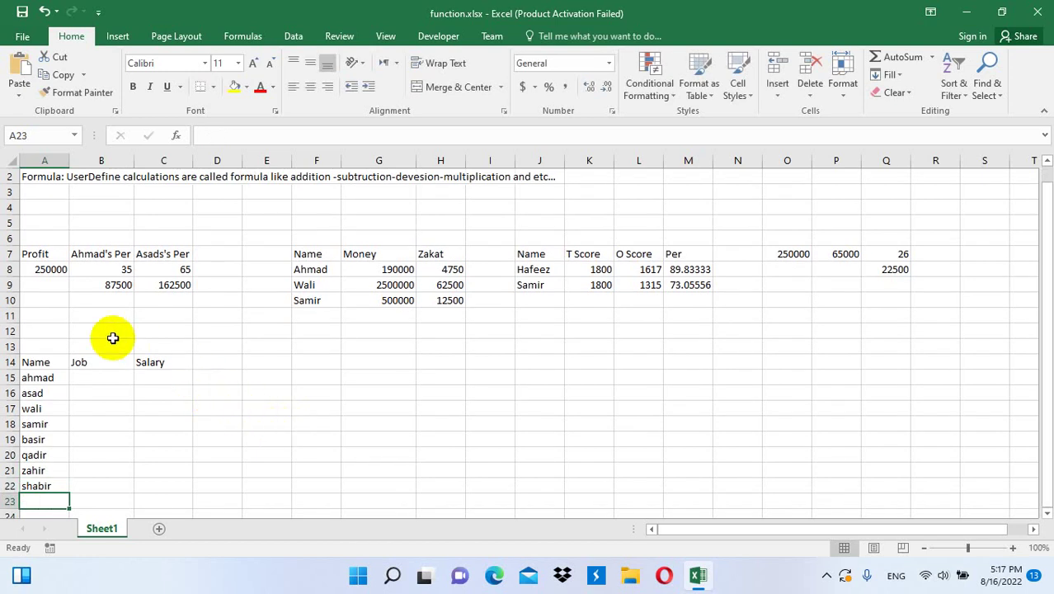
- Enter the jobs cook, driver, guard, manager, cook, driver, guard, cook in B15:B22
left_click(92, 377)
type("co")
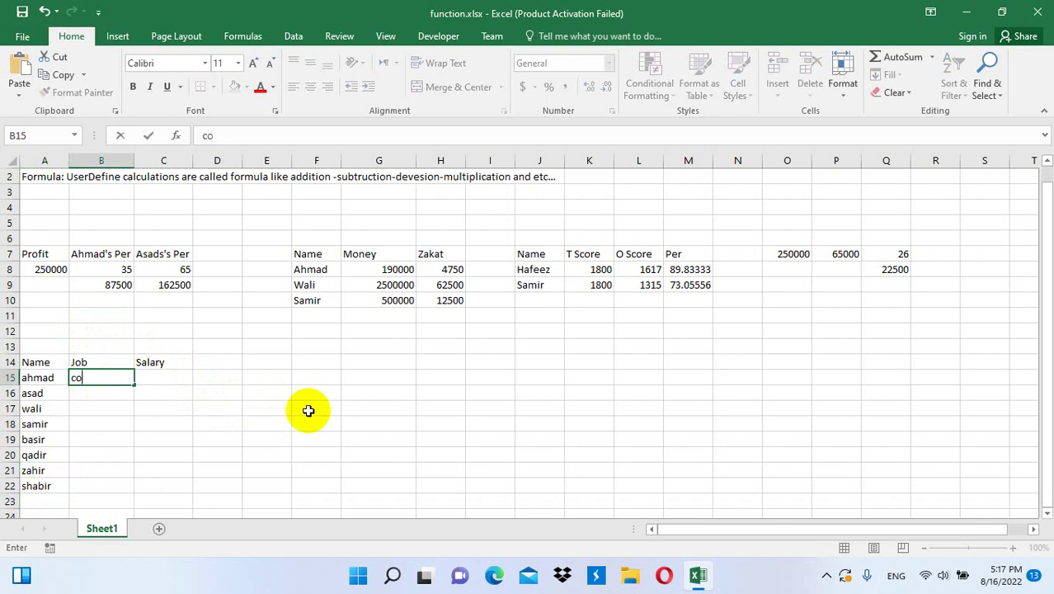
type("ok")
key("Return")
type("driver")
key("Return")
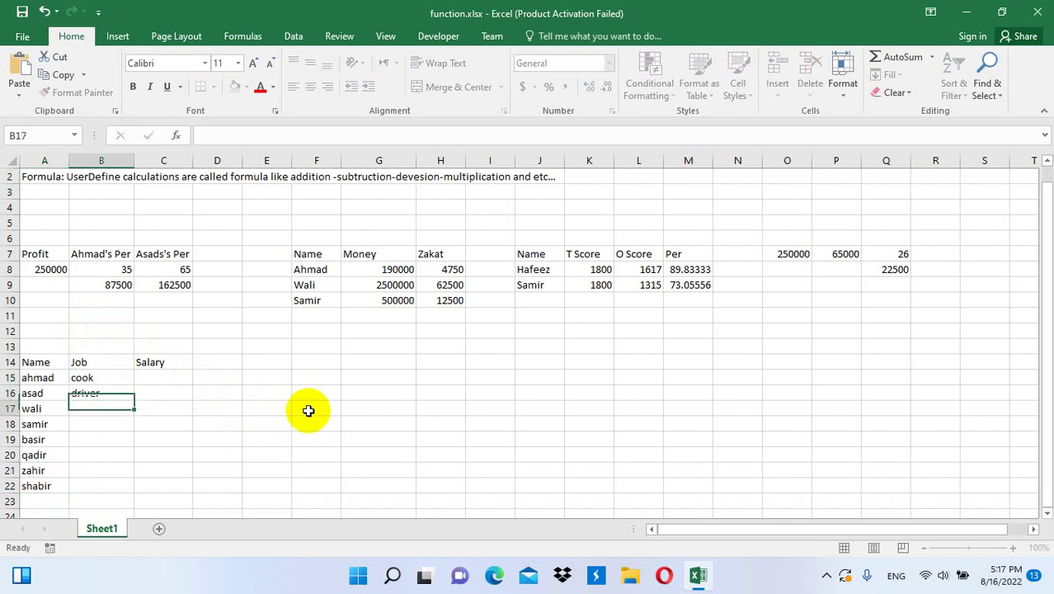
type("guard")
key("Return")
type("ma")
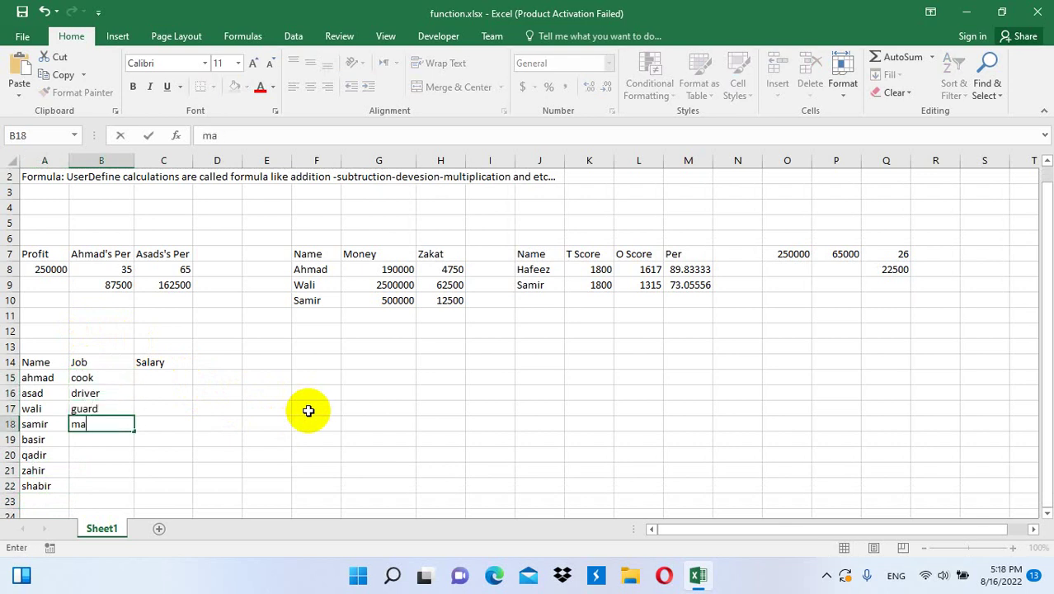
type("nager")
key("Return")
type("c")
key("Return")
type("driver")
key("Return")
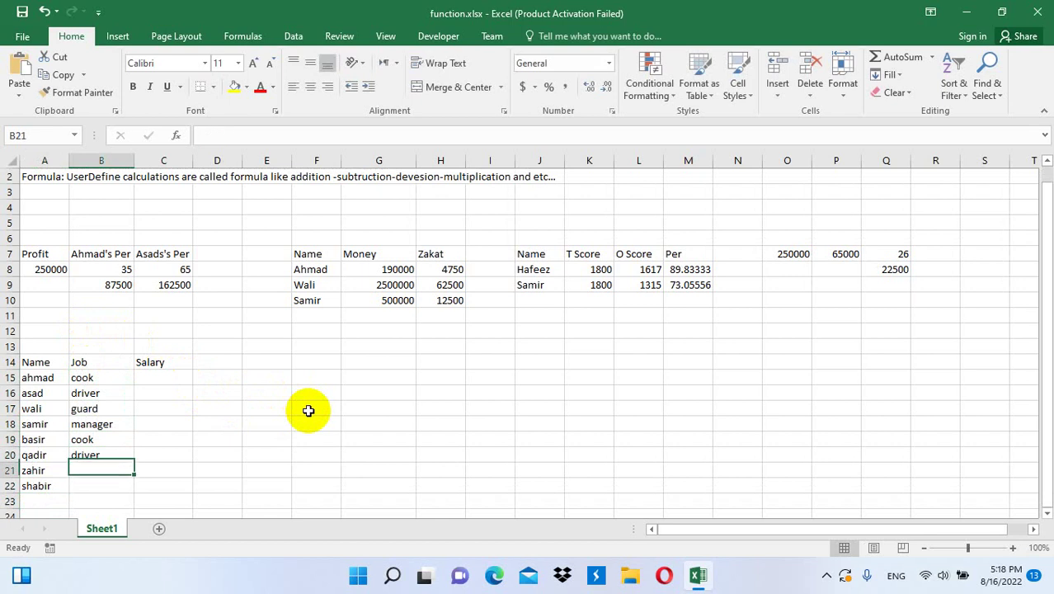
type("guard")
key("Return")
type("cook")
key("Return")
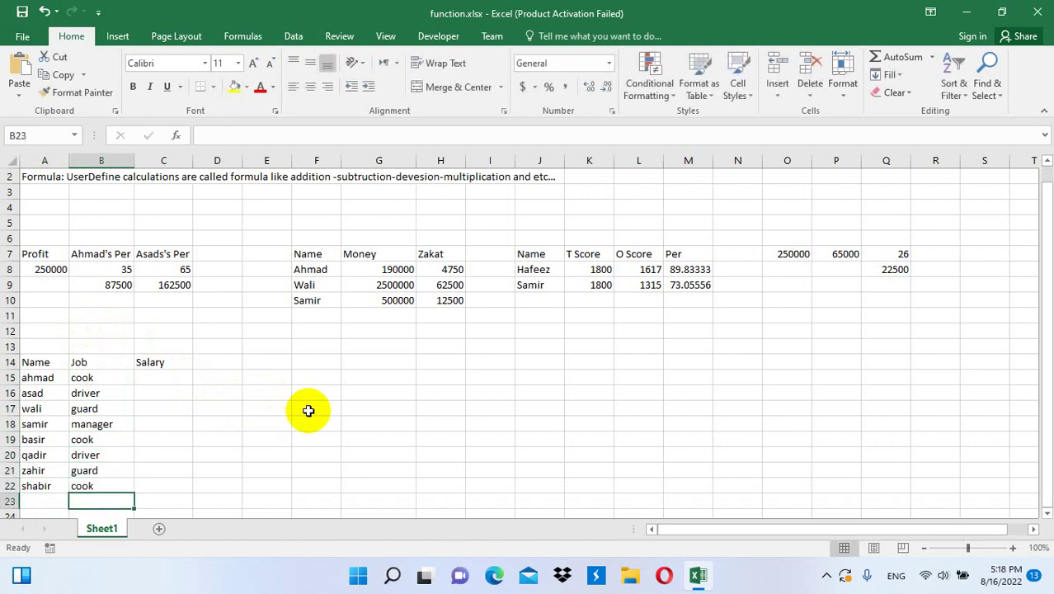
- Enter salaries 9000, 5000, 12000, 8000, 6000, 7000, 4000, 15000 in C15:C22
left_click(179, 382)
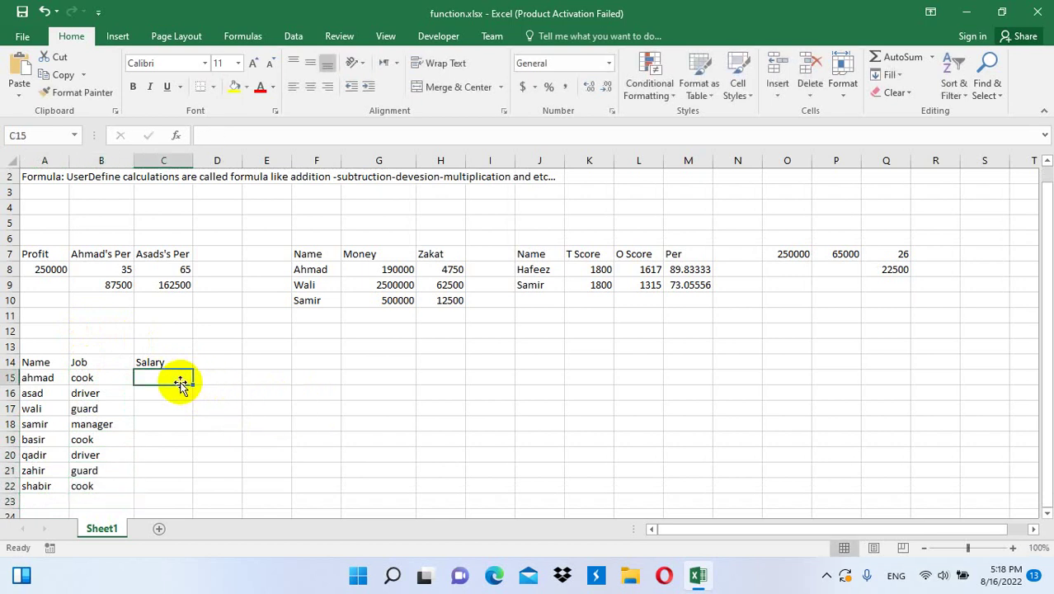
type("9000")
key("Return")
type("5")
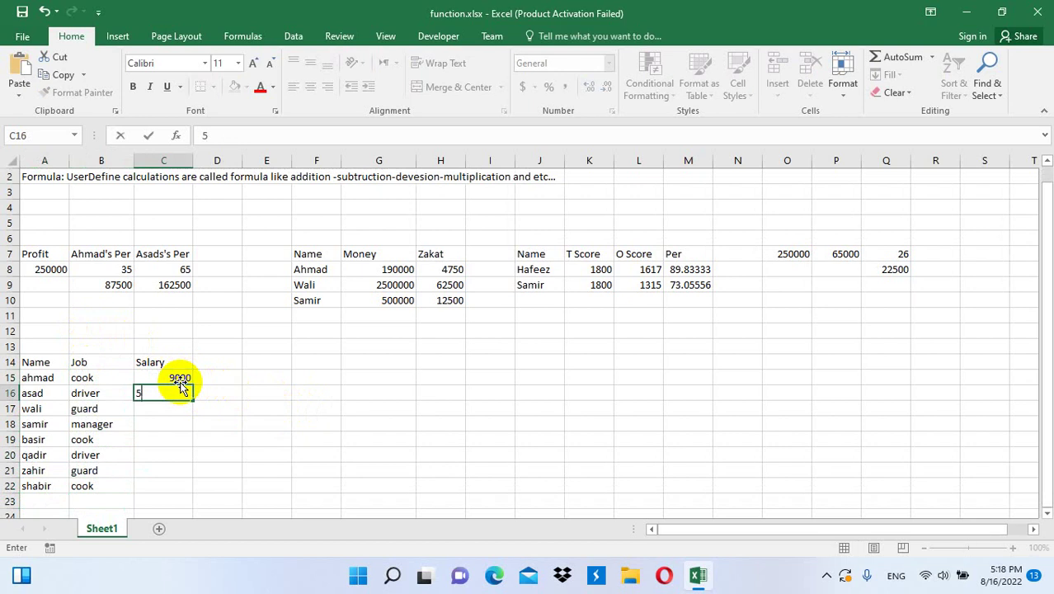
type("000")
key("Return")
type("120")
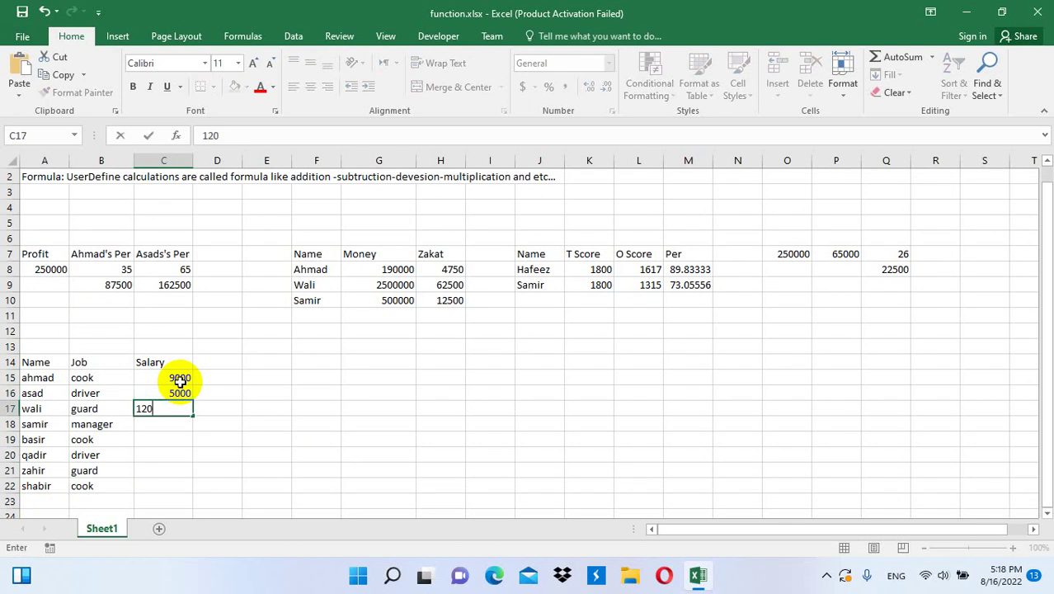
type("00")
key("Return")
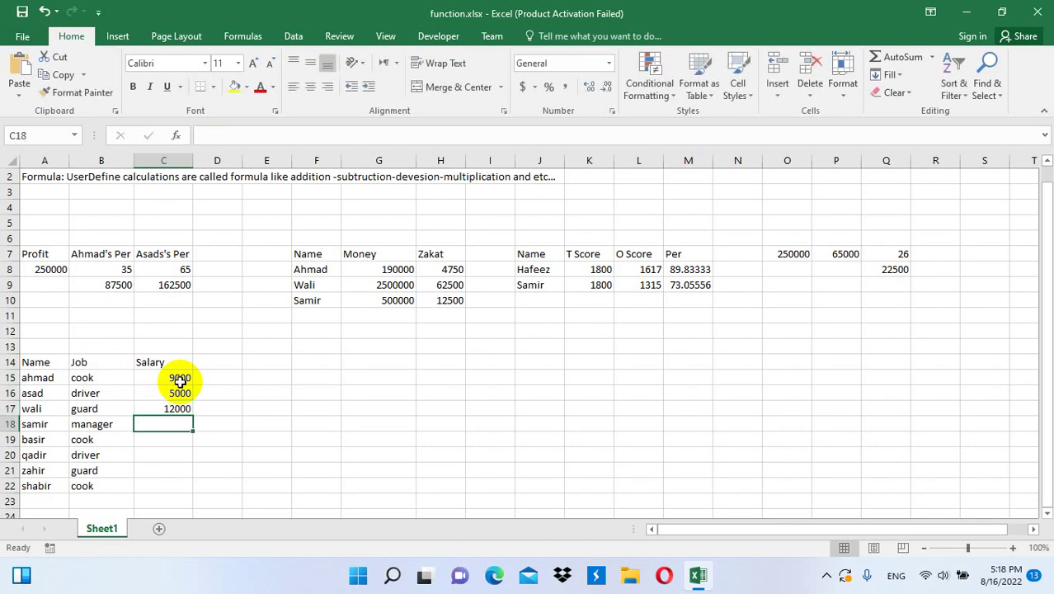
type("8000")
key("Return")
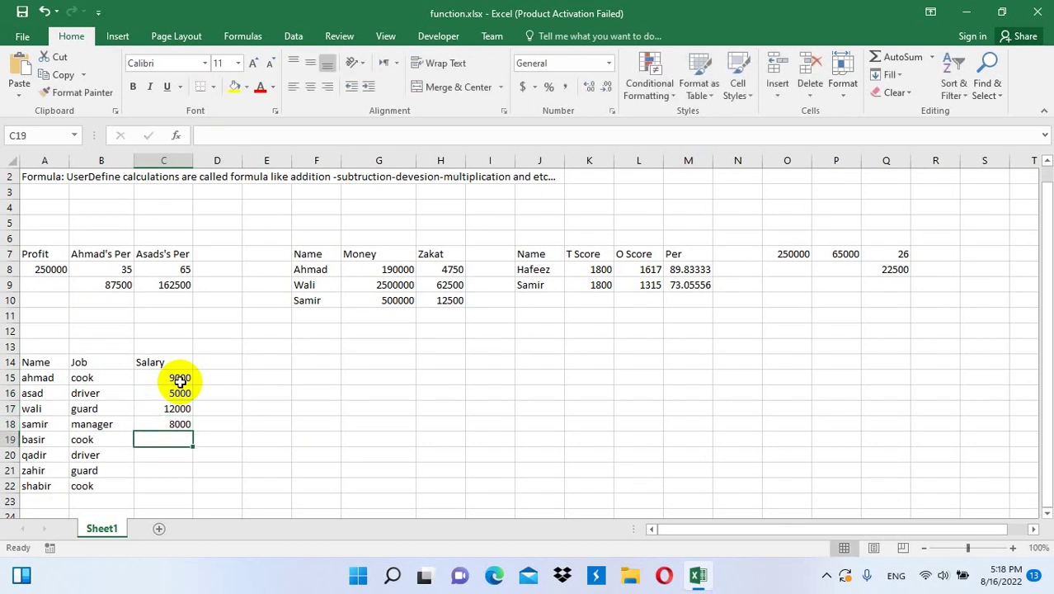
type("6000")
key("Return")
type("7")
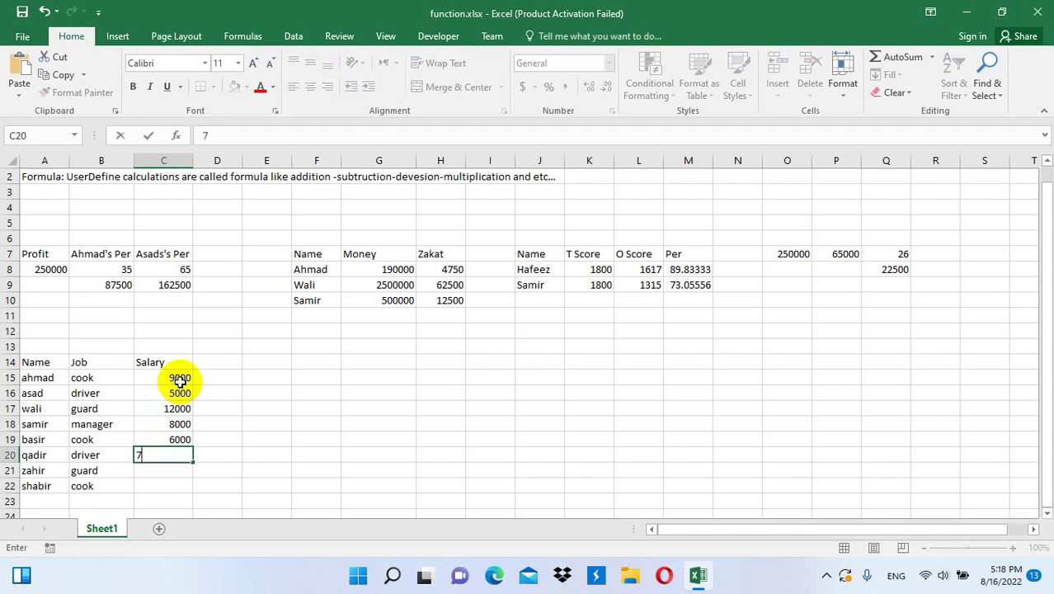
type("000")
key("Return")
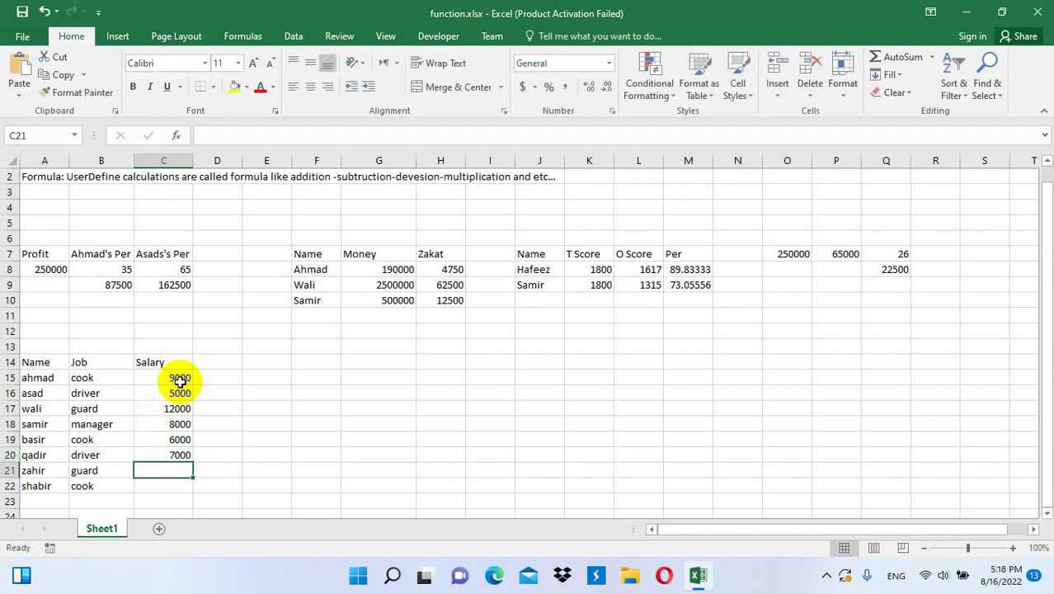
type("4000")
key("Return")
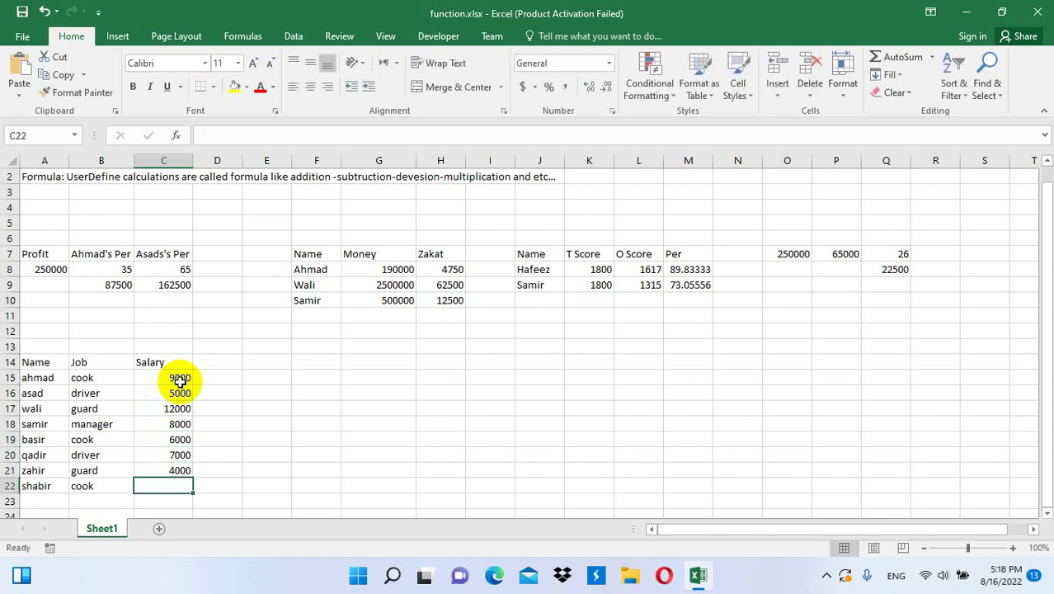
type("15000")
key("Return")
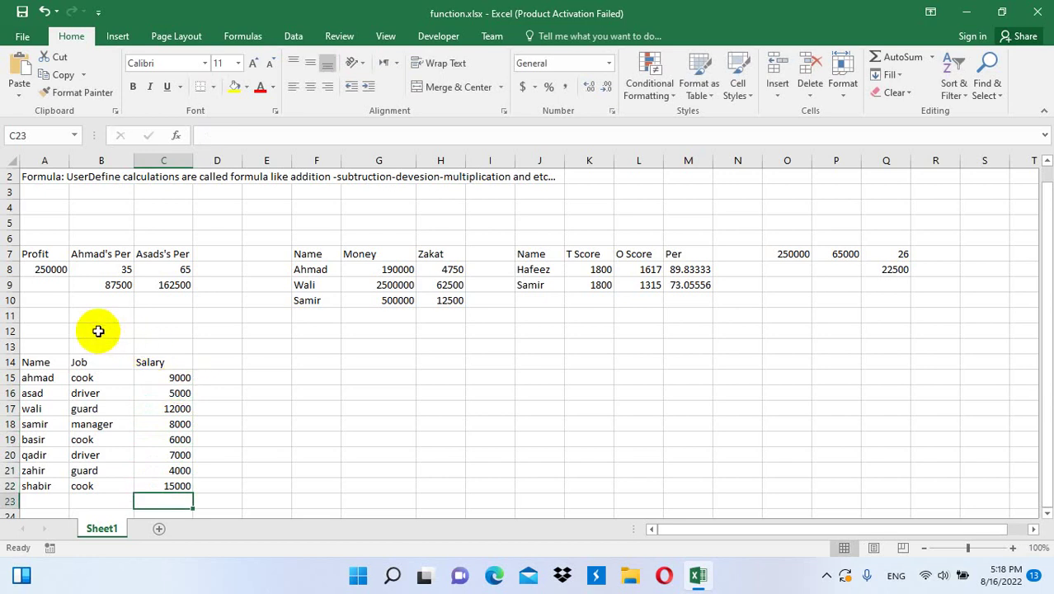
- Merge A12:D13 into an 'Increase By Percentage' title and add an Increase heading in D14
left_click_drag(42, 329, 194, 345)
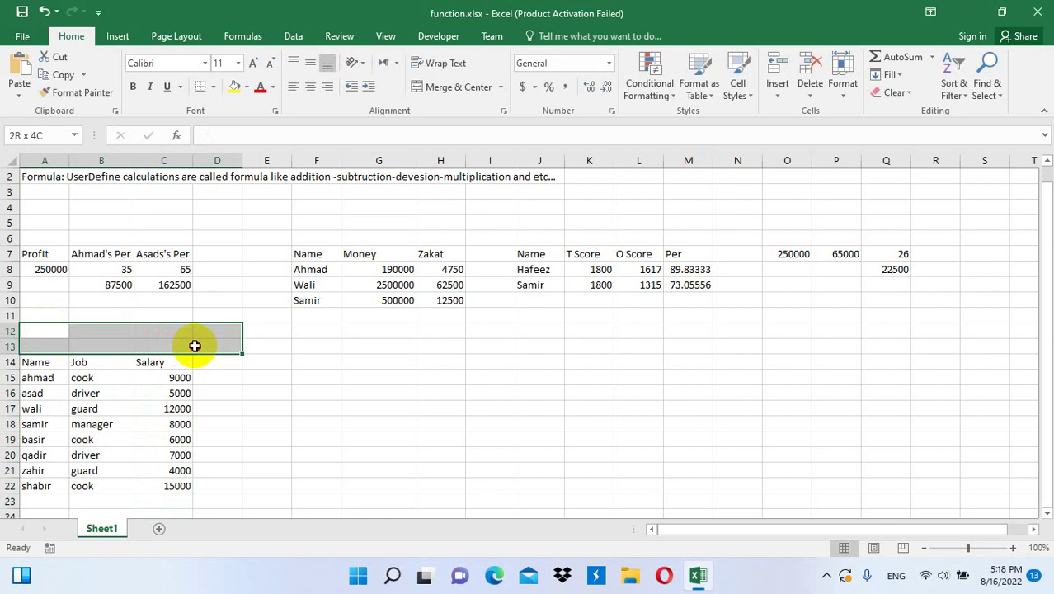
left_click(453, 92)
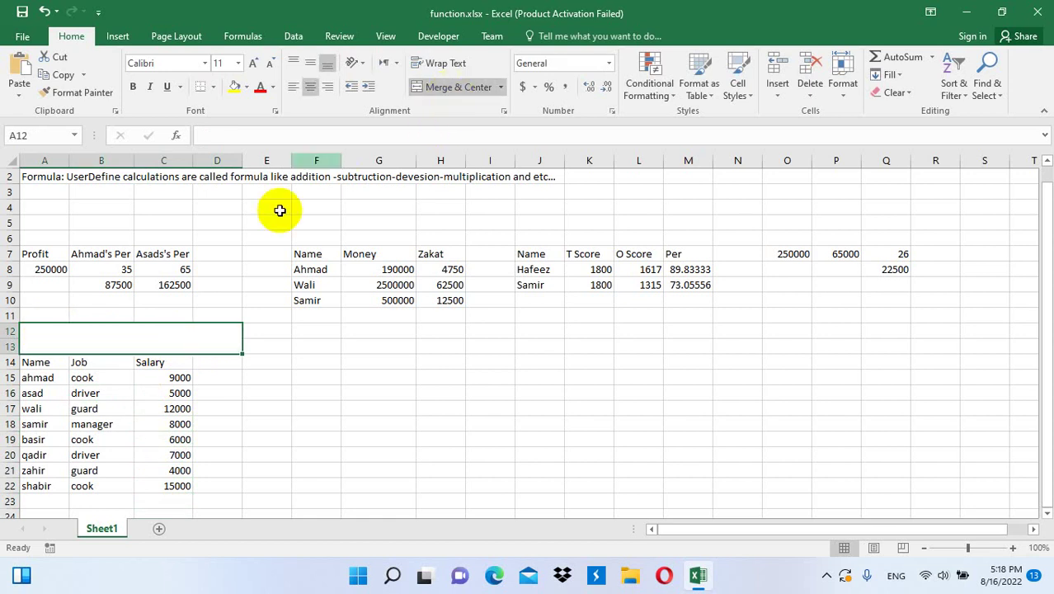
type("In")
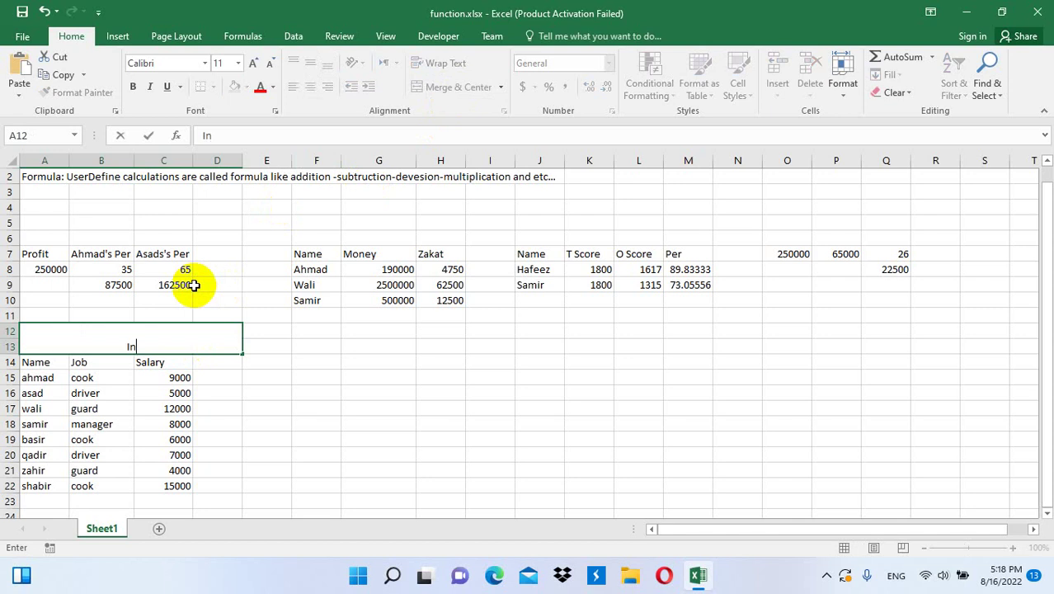
type("crease By")
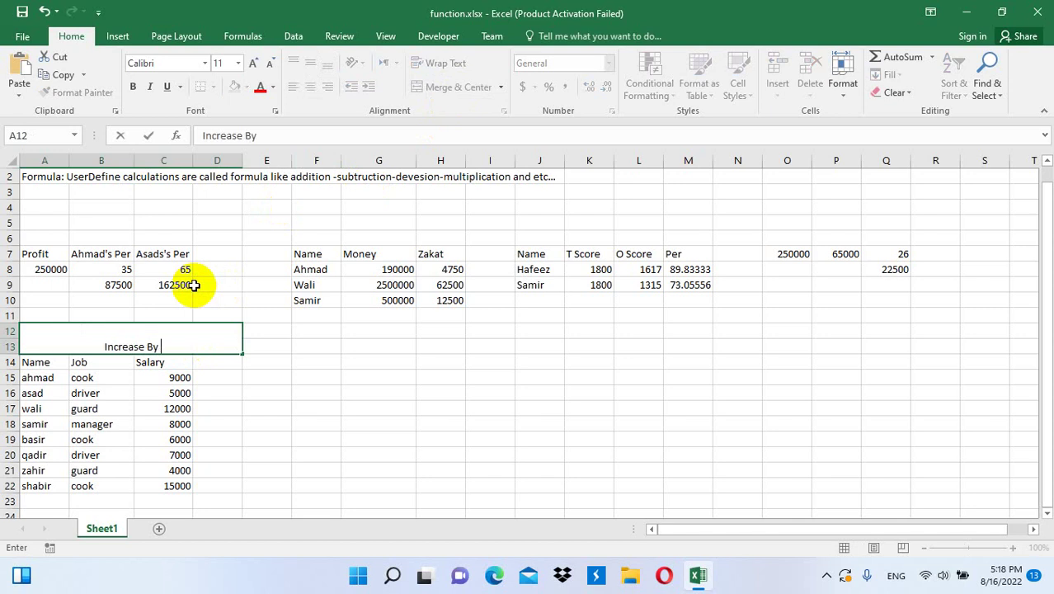
type(" Percente")
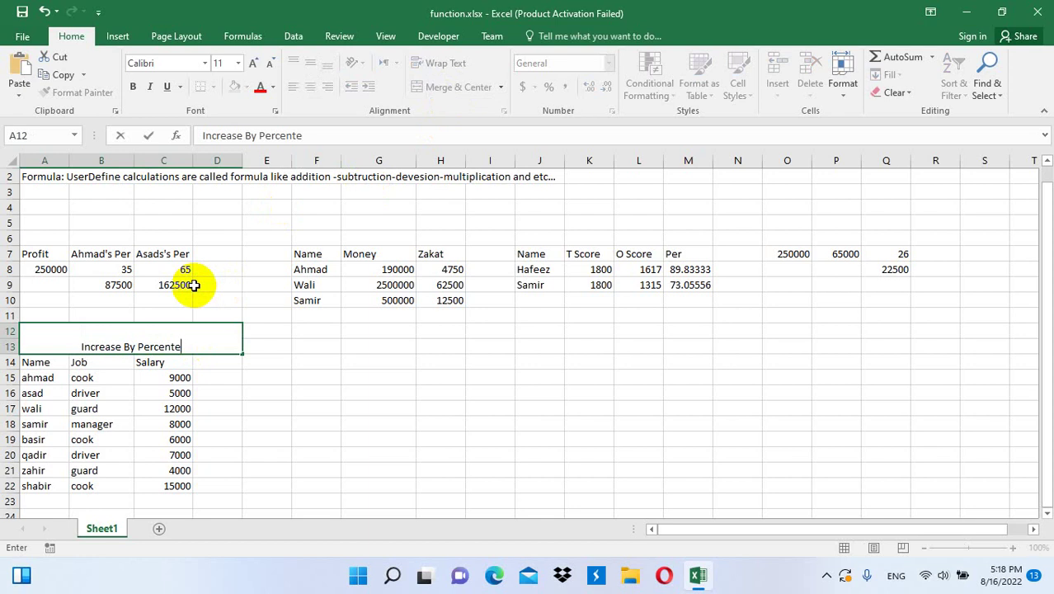
key("BackSpace")
key("BackSpace")
type("tage")
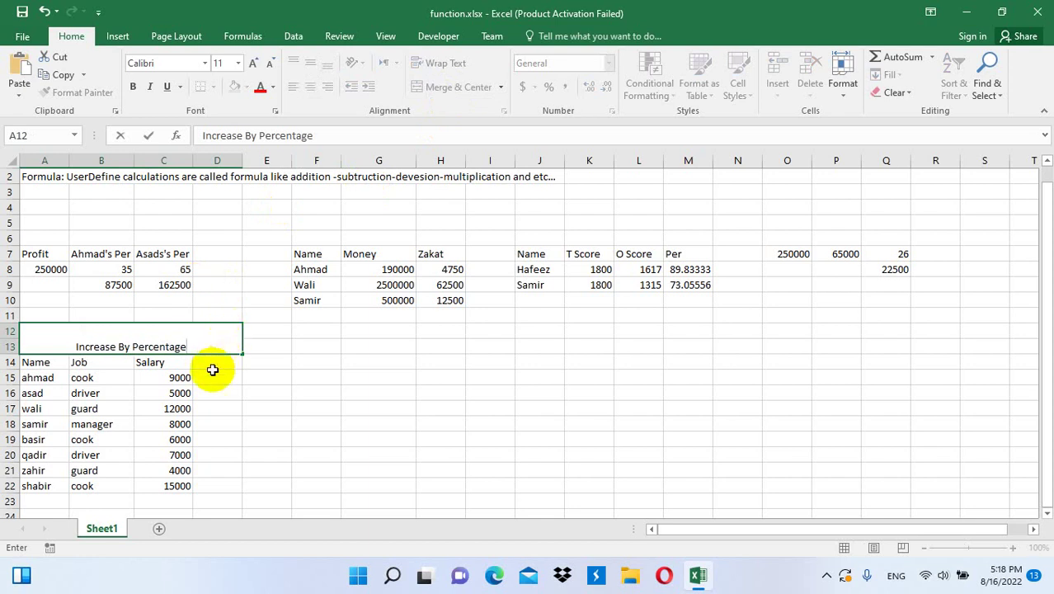
left_click(212, 362)
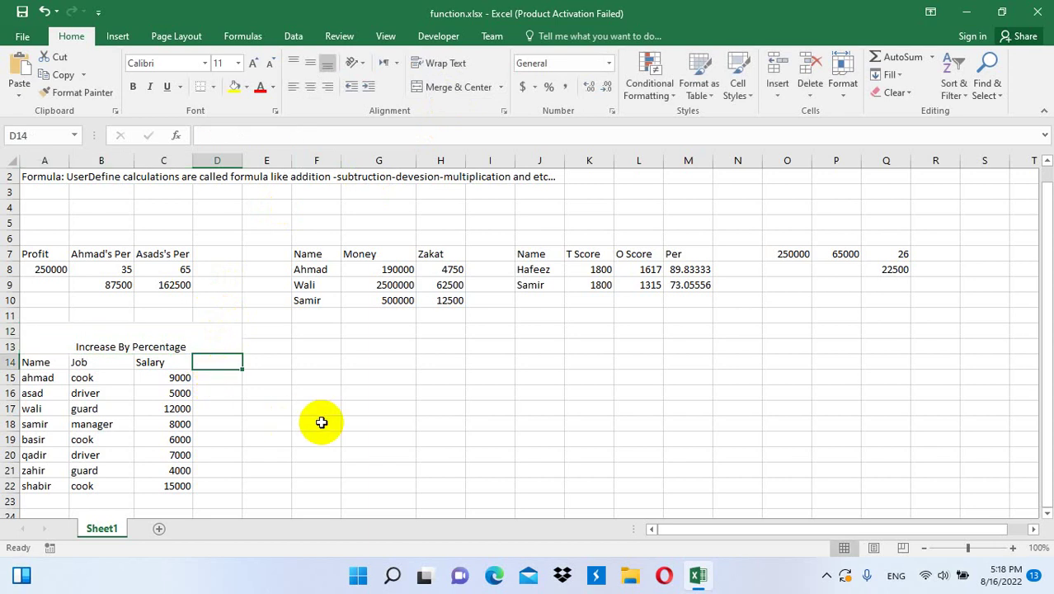
type("Increase")
key("Return")
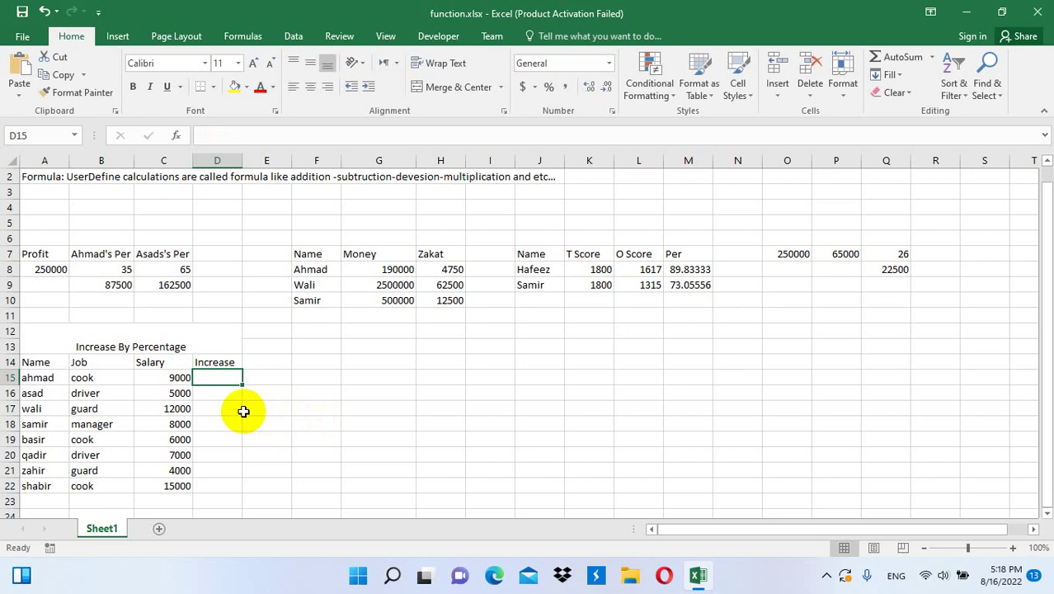
- Rename D14 to Per, add Increase in E14, and merge the title across A12:E13
left_click(210, 365)
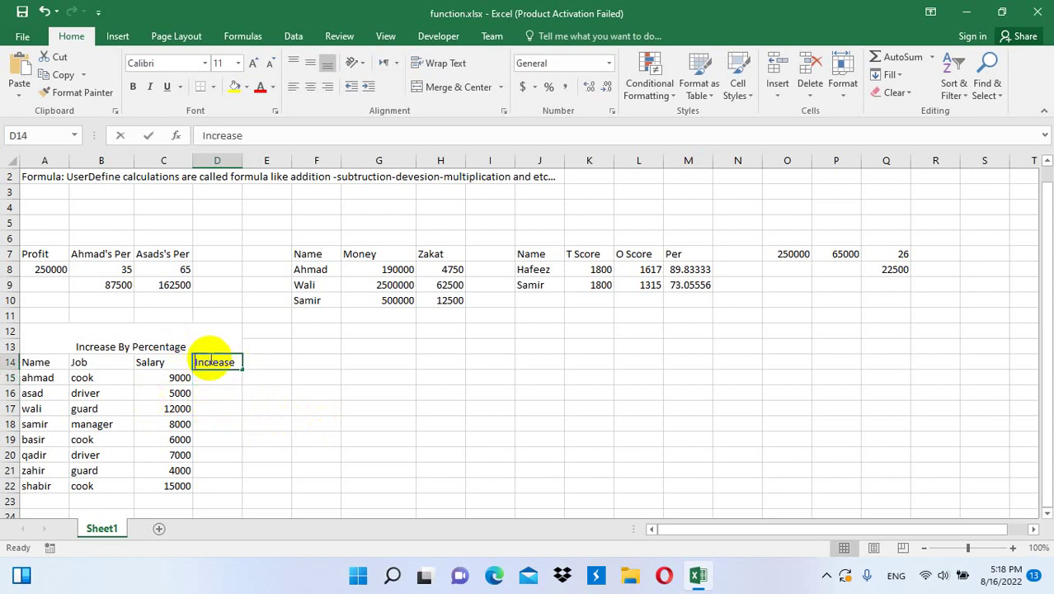
type("Per")
key("Tab")
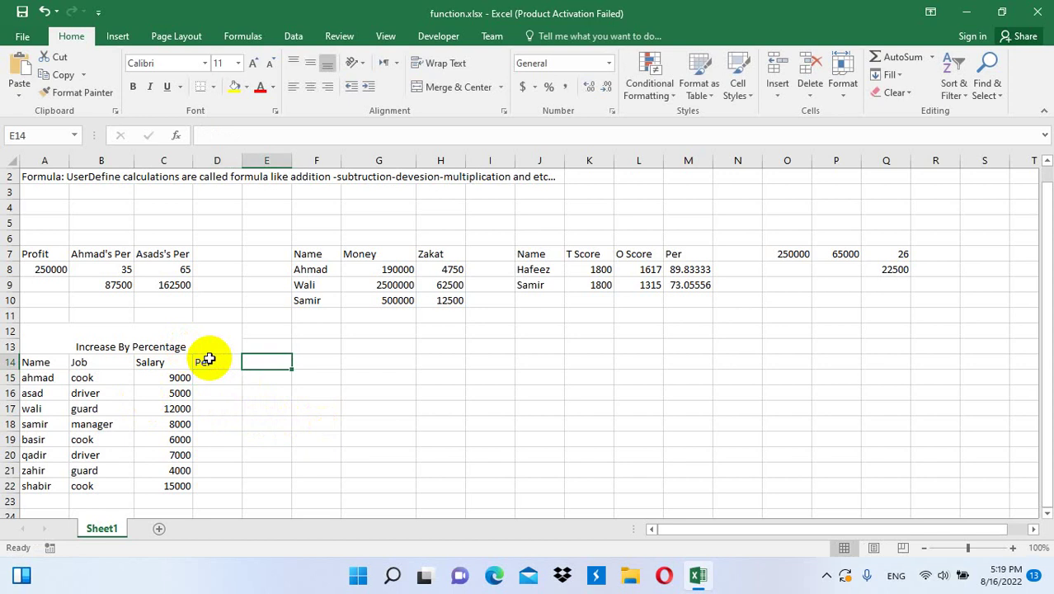
left_click_drag(235, 341, 254, 339)
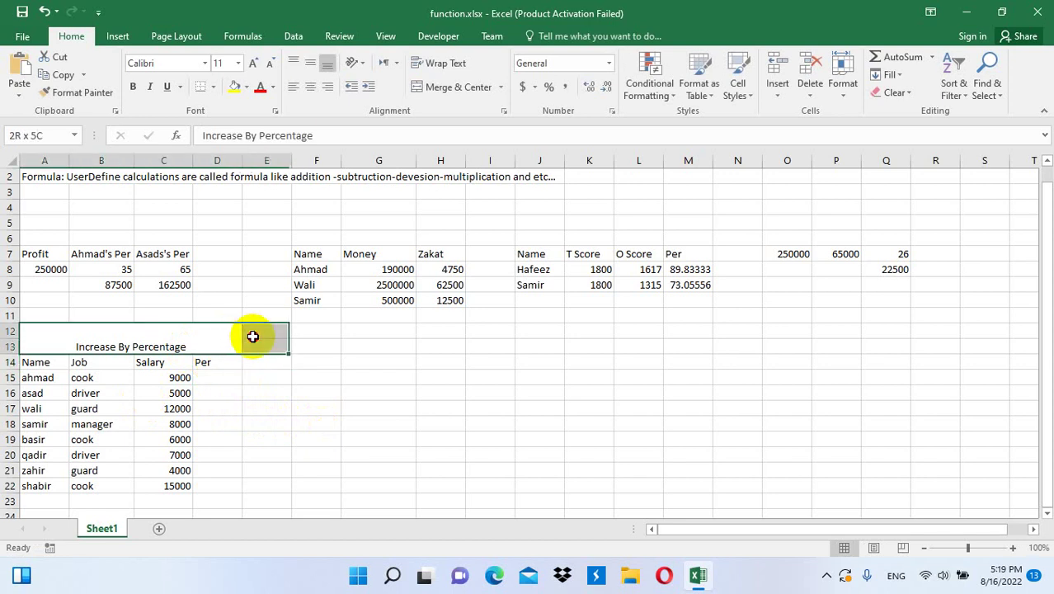
left_click(433, 87)
left_click(433, 87)
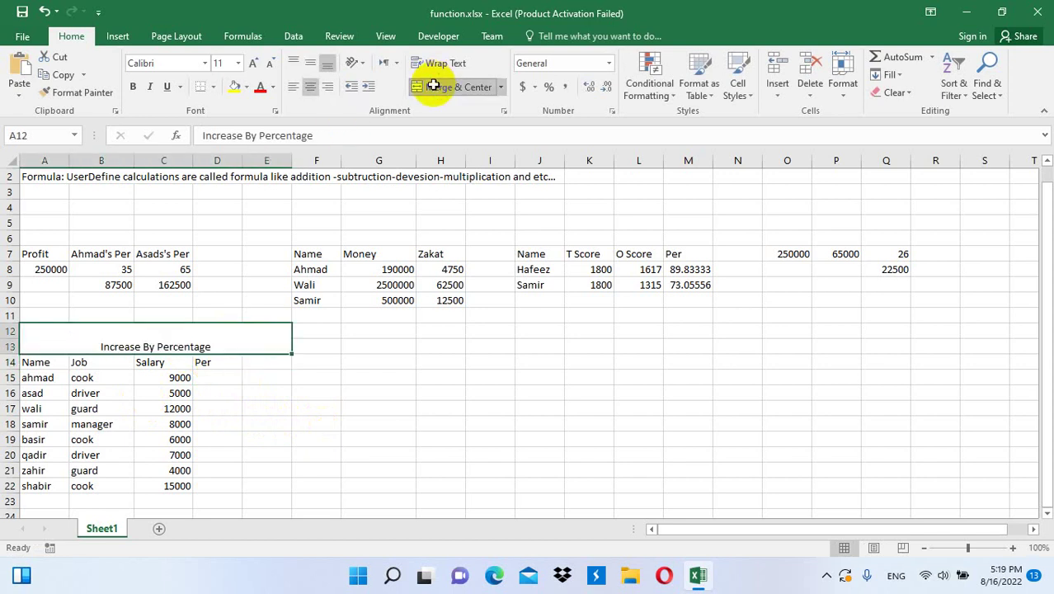
left_click(259, 364)
type("Increa")
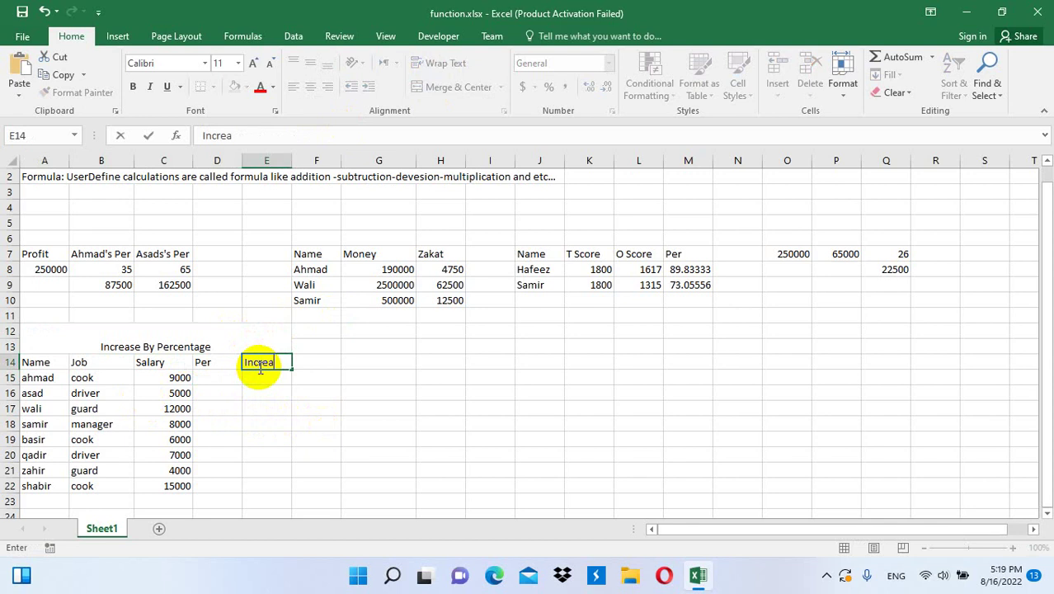
type("se")
key("Return")
- Format the title in bold, size 20 yellow text on a red fill
left_click(97, 343)
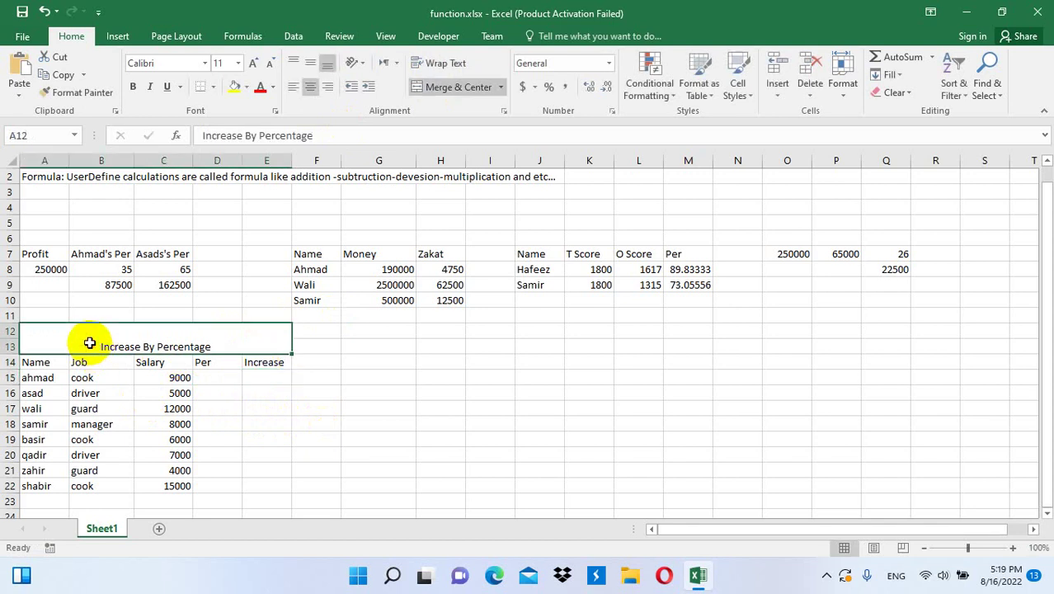
left_click(245, 89)
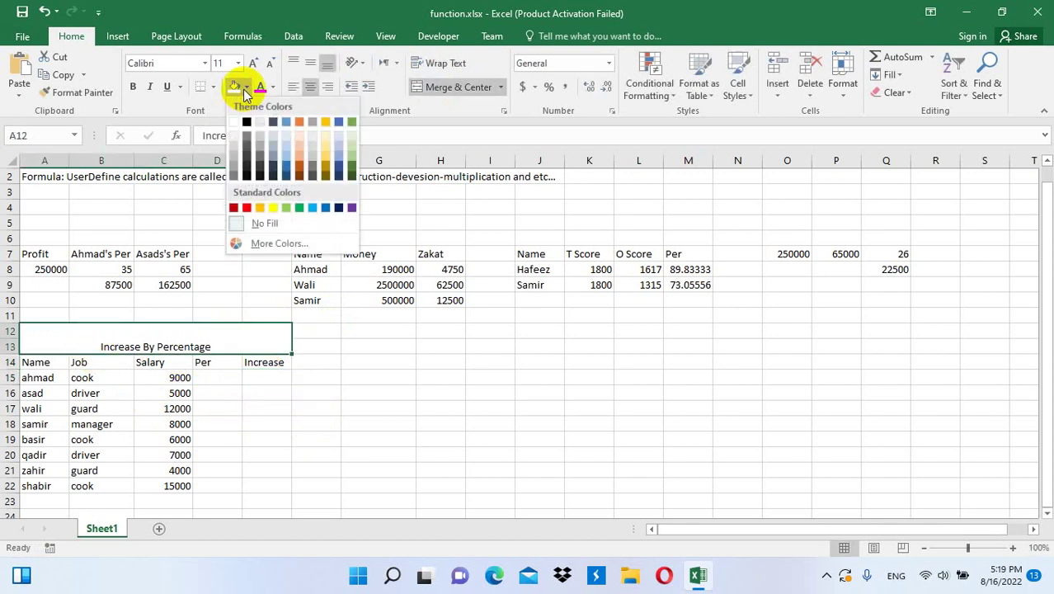
left_click(246, 205)
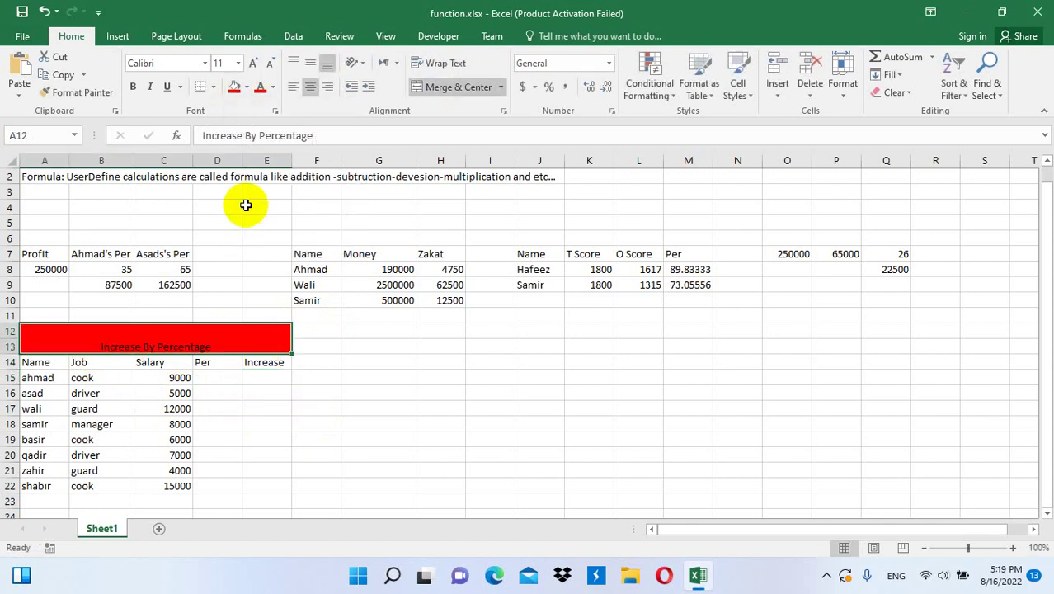
left_click(272, 86)
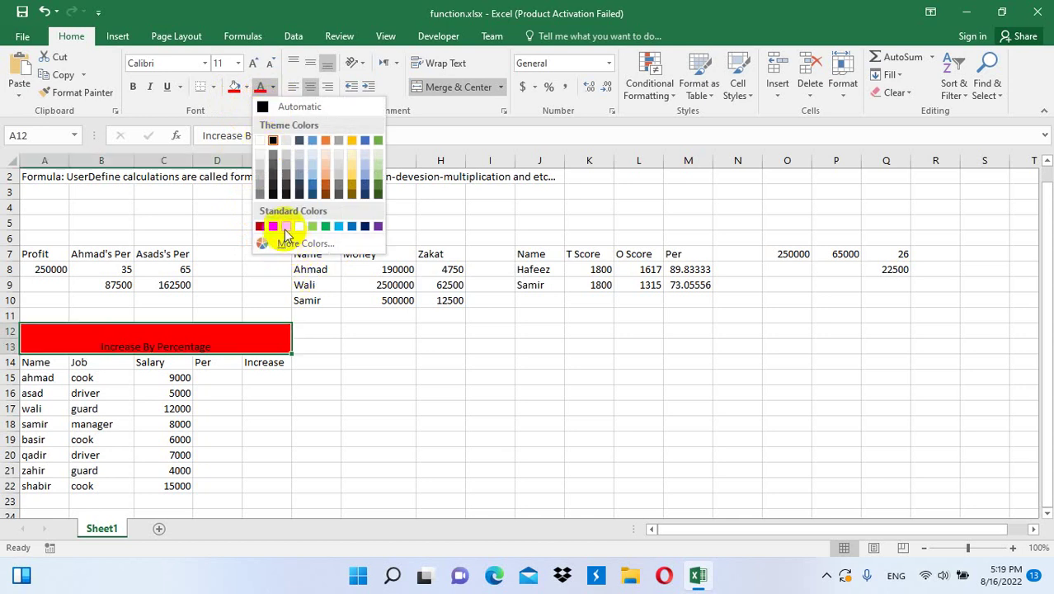
left_click(286, 226)
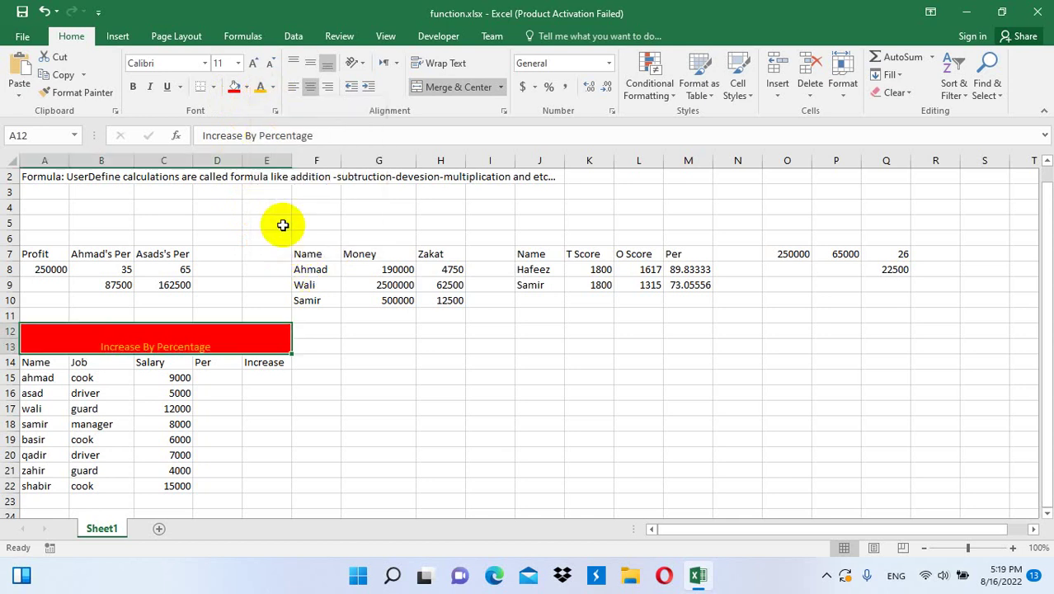
left_click(132, 86)
left_click(256, 64)
left_click(256, 64)
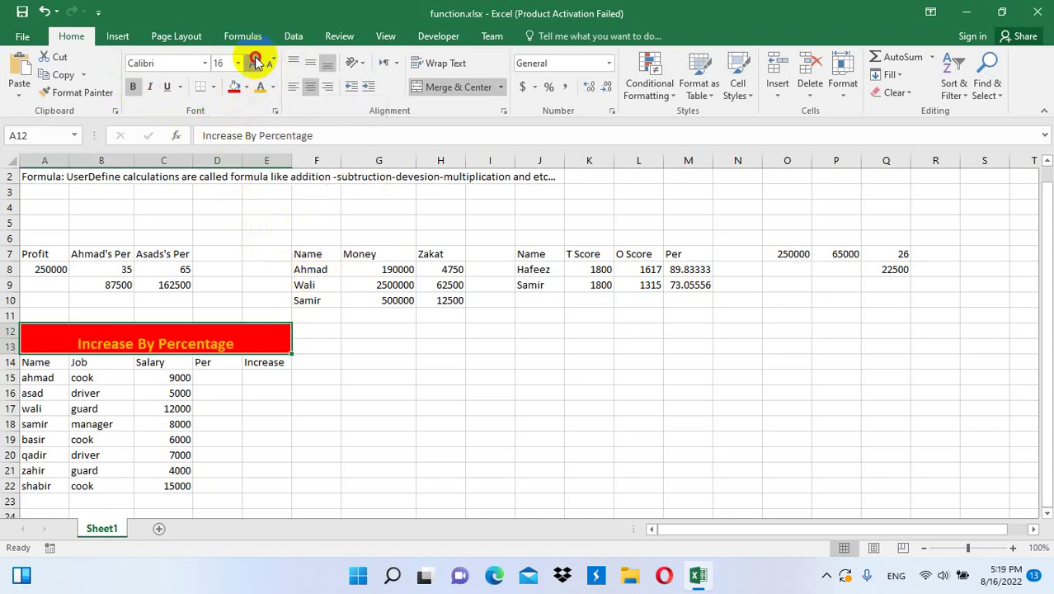
left_click(257, 63)
left_click(256, 63)
left_click(256, 63)
left_click(274, 215)
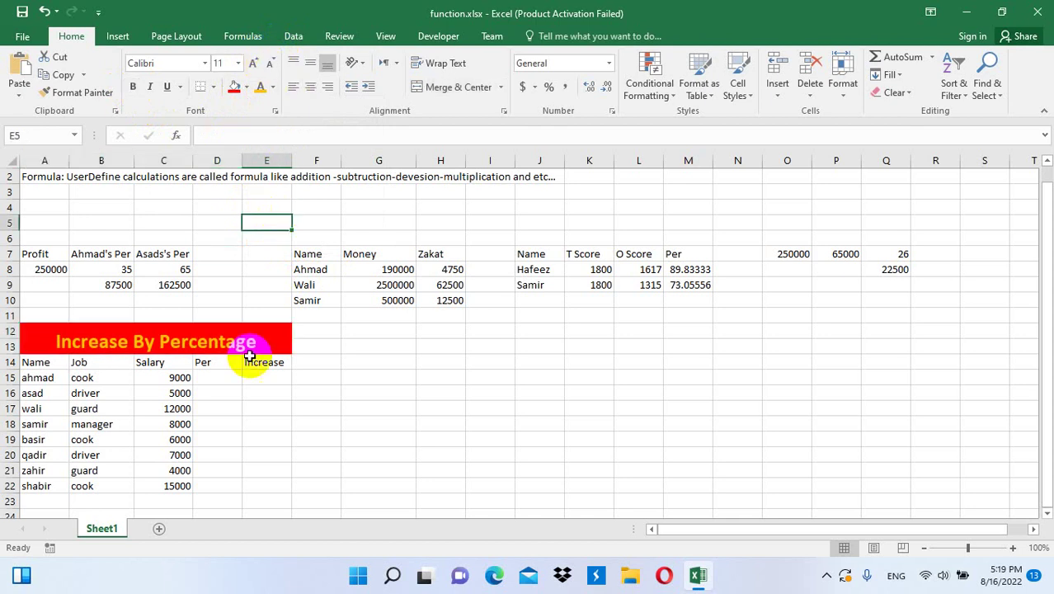
left_click(254, 346)
left_click(273, 87)
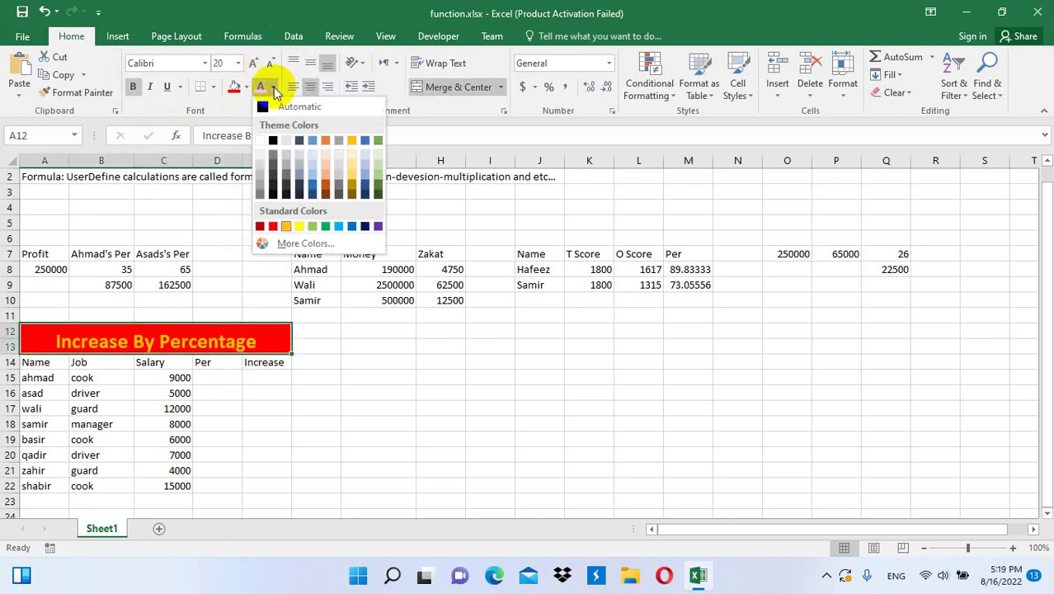
left_click(297, 227)
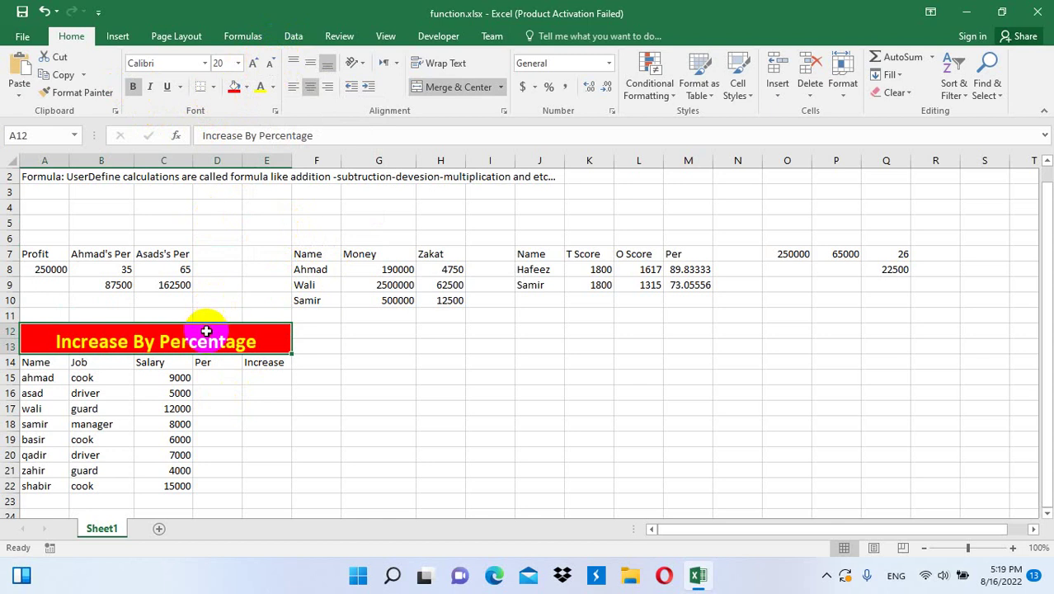
- Apply All Borders to the table A12:E22
left_click_drag(208, 343, 220, 481)
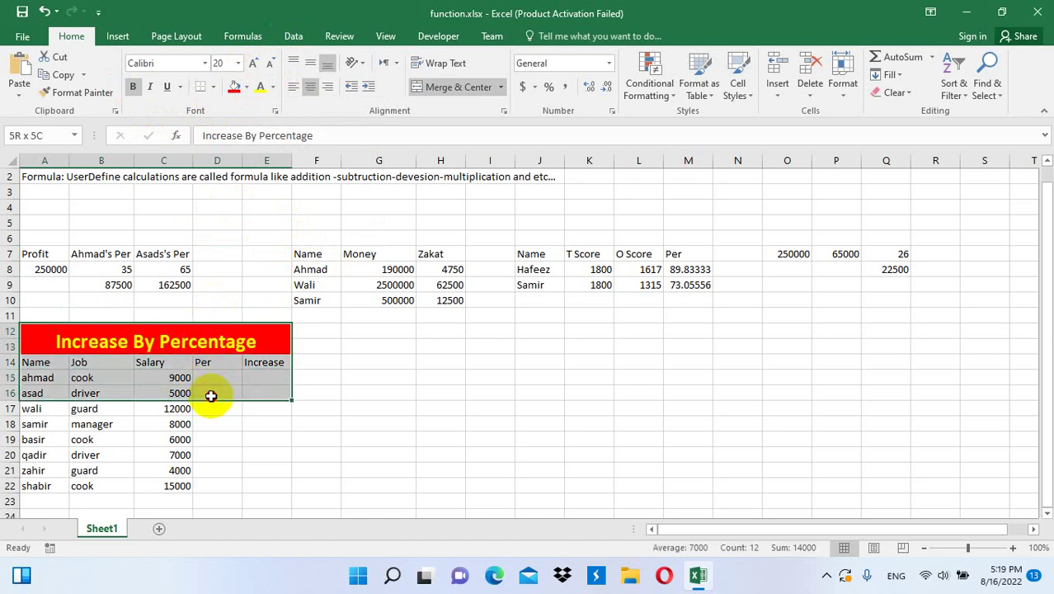
left_click(213, 87)
left_click(248, 217)
left_click(254, 358)
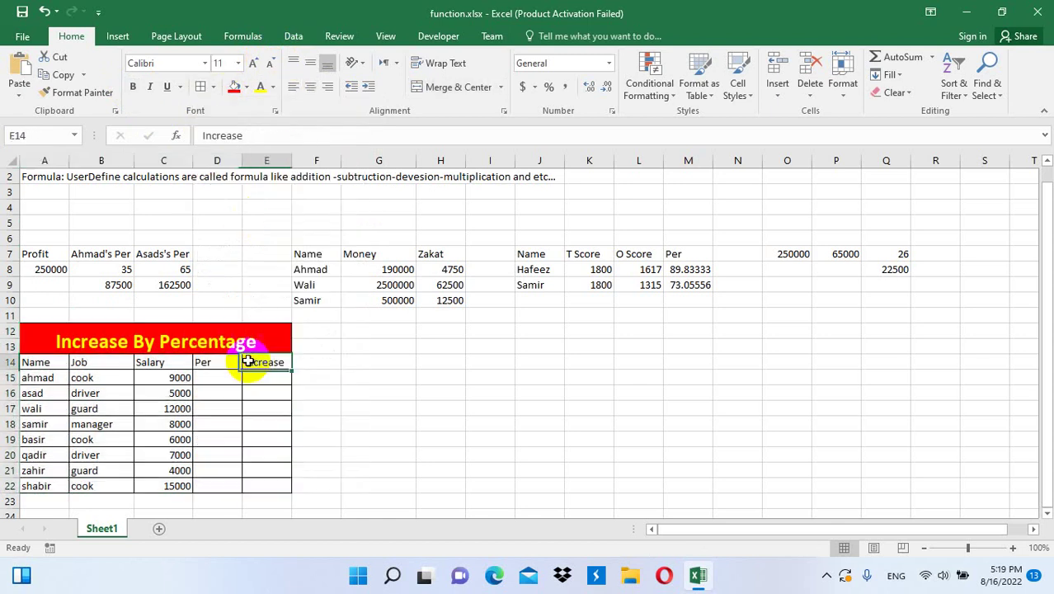
- Enter the Per values 10, 15, 10, 20, 5, 20, 50, 10 in D15:D22
left_click(284, 412)
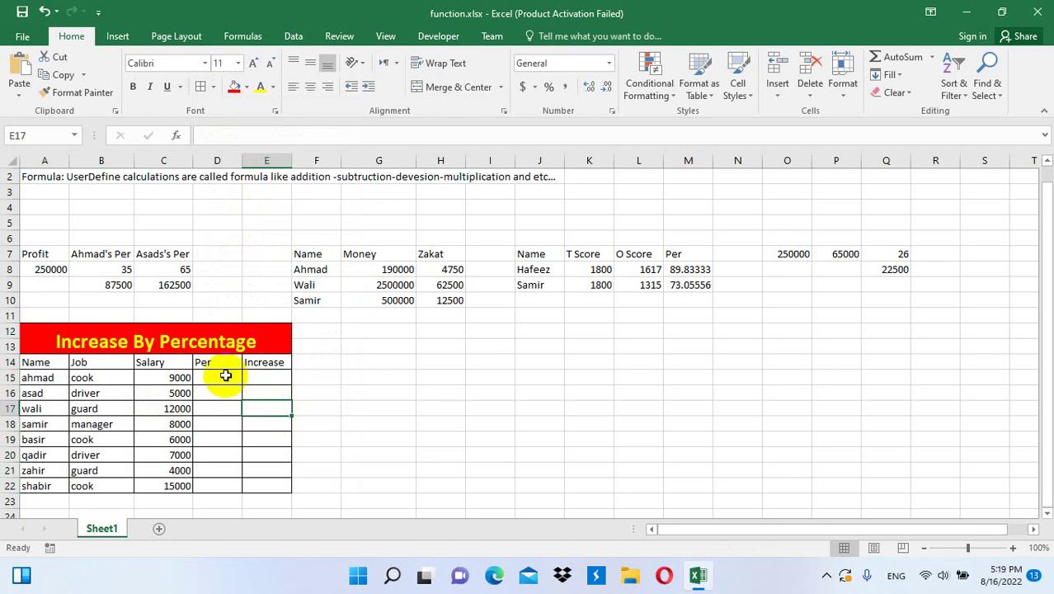
left_click(220, 375)
type("10")
key("Return")
type("15")
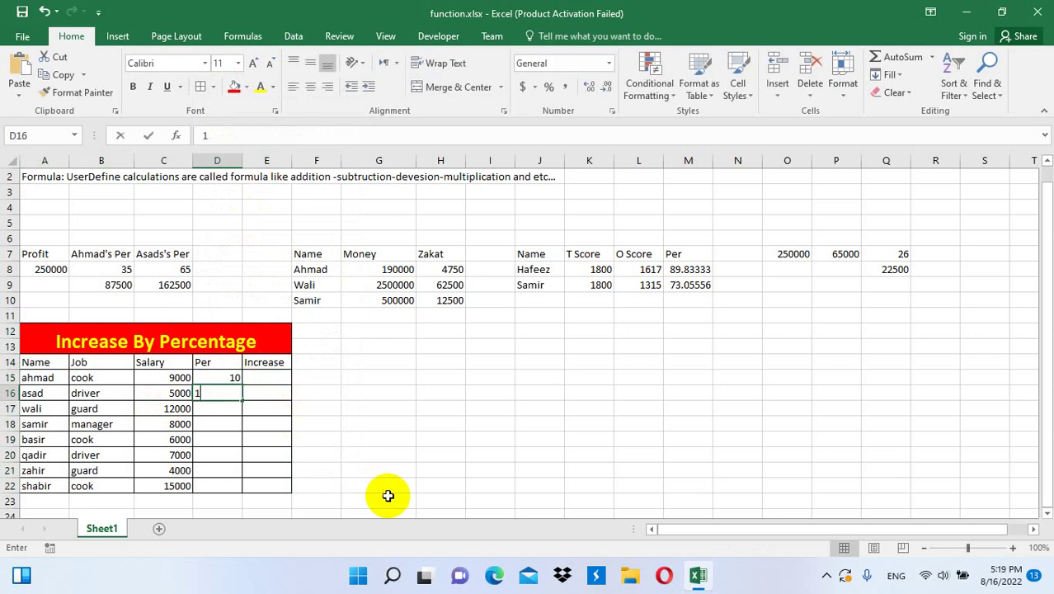
key("Return")
type("10")
key("Return")
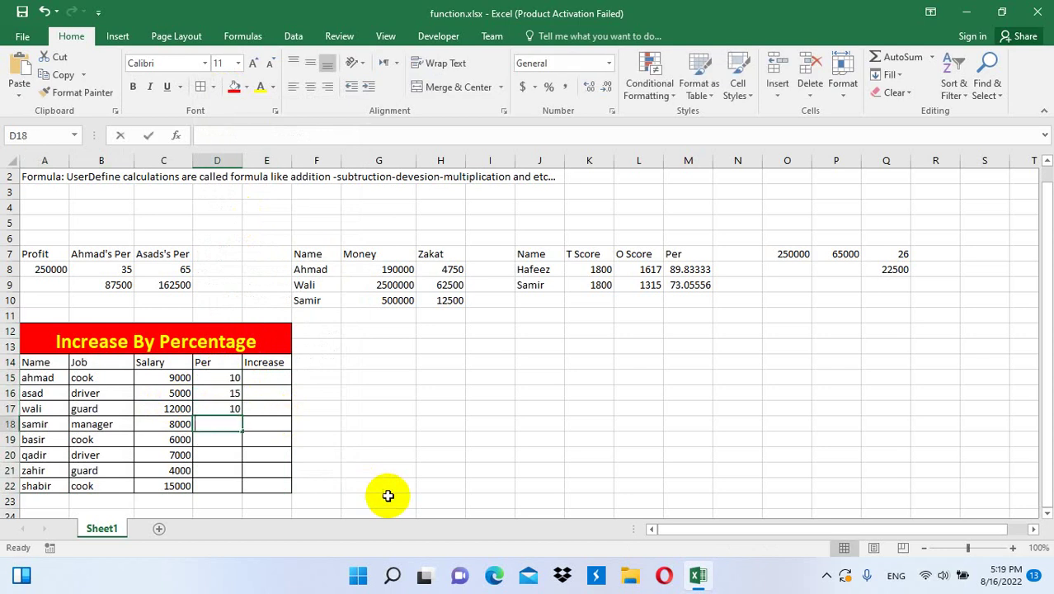
type("20")
key("Return")
type("5")
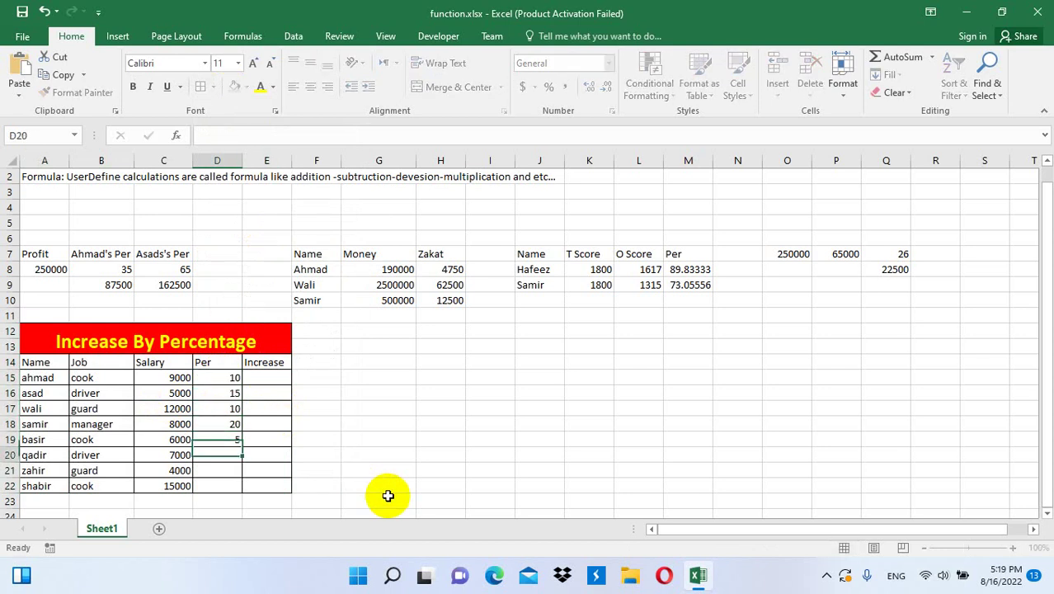
key("Return")
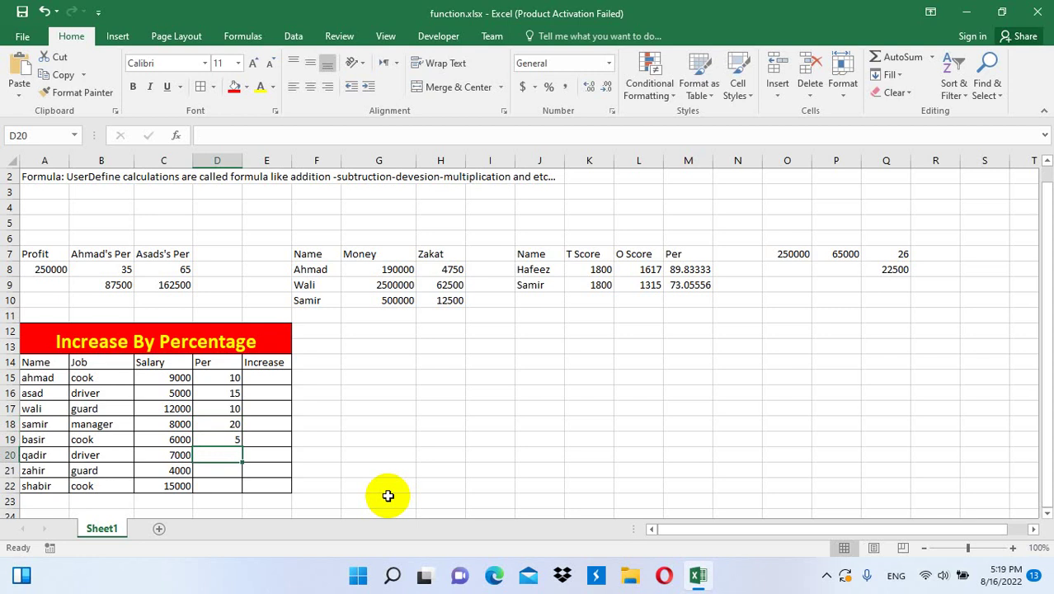
type("20")
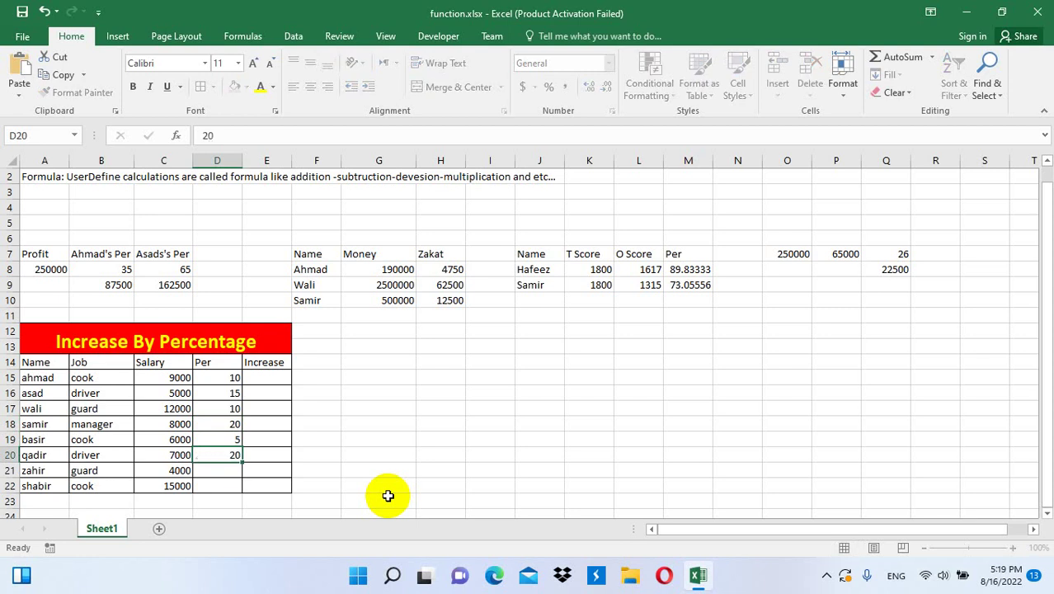
key("Return")
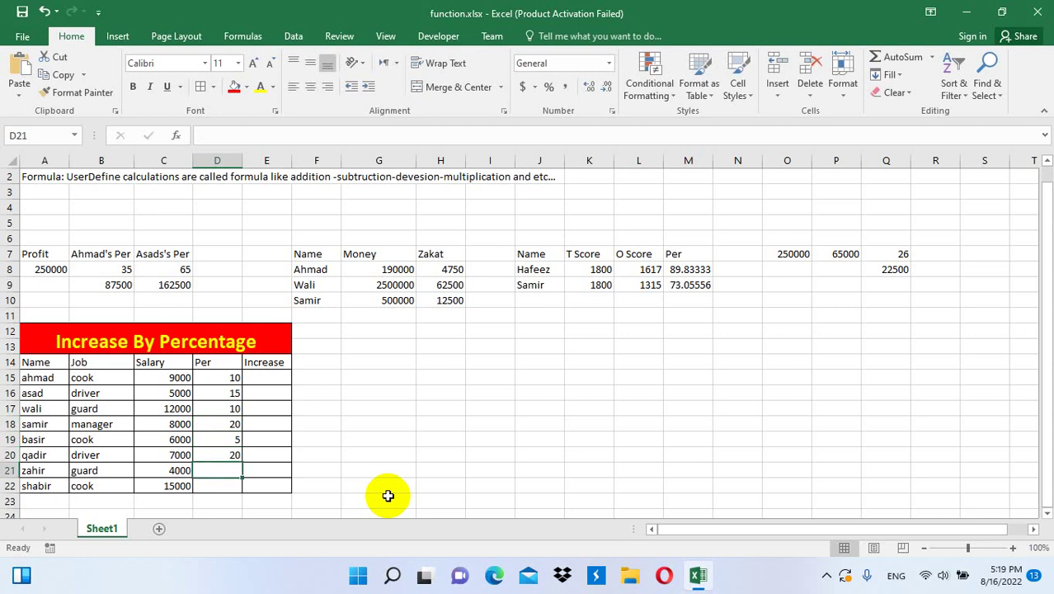
type("50")
key("Return")
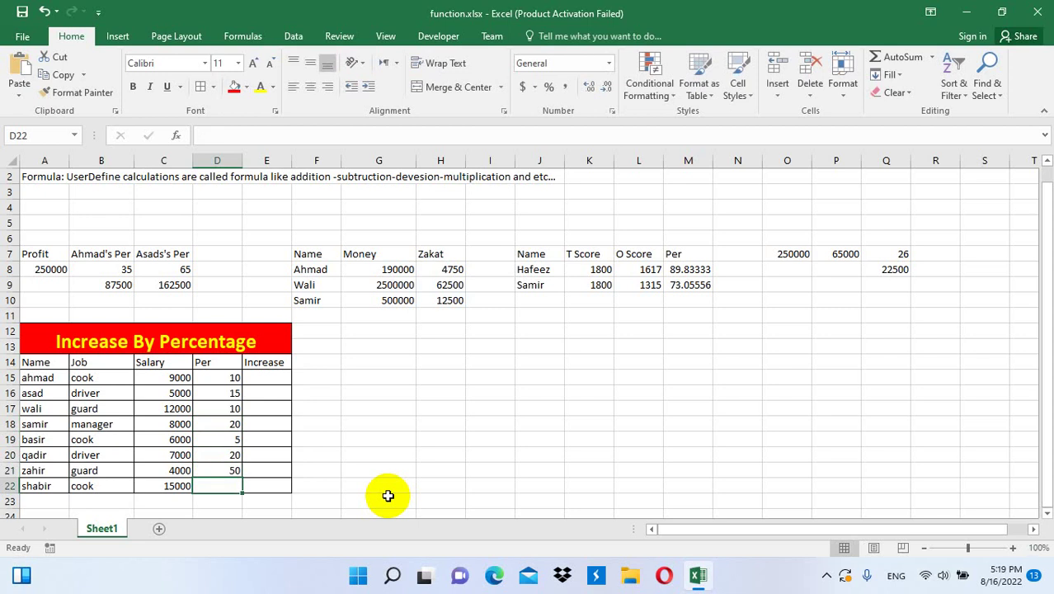
type("10")
key("Return")
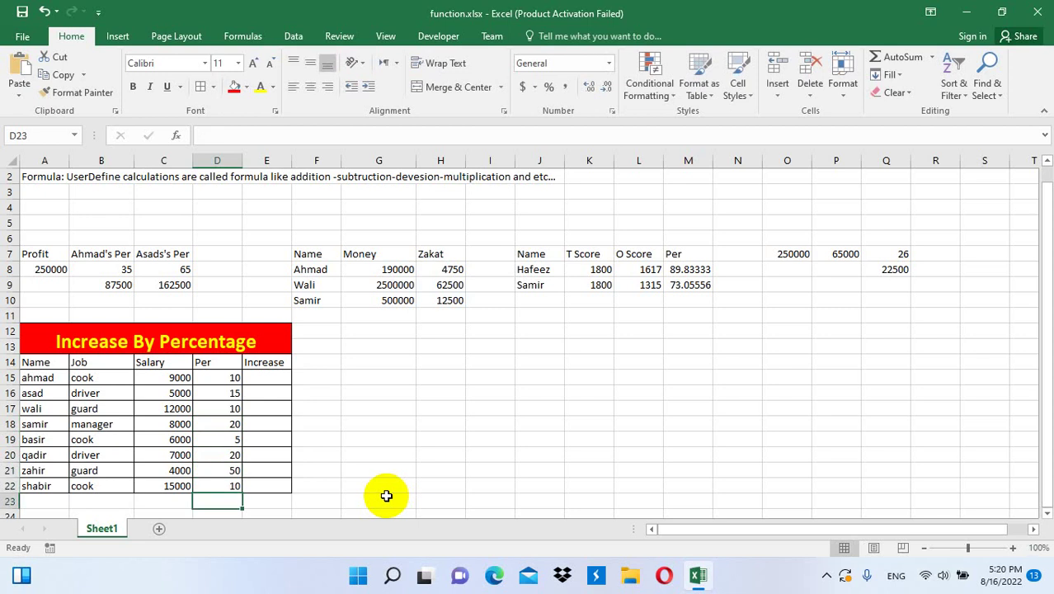
left_click(279, 377)
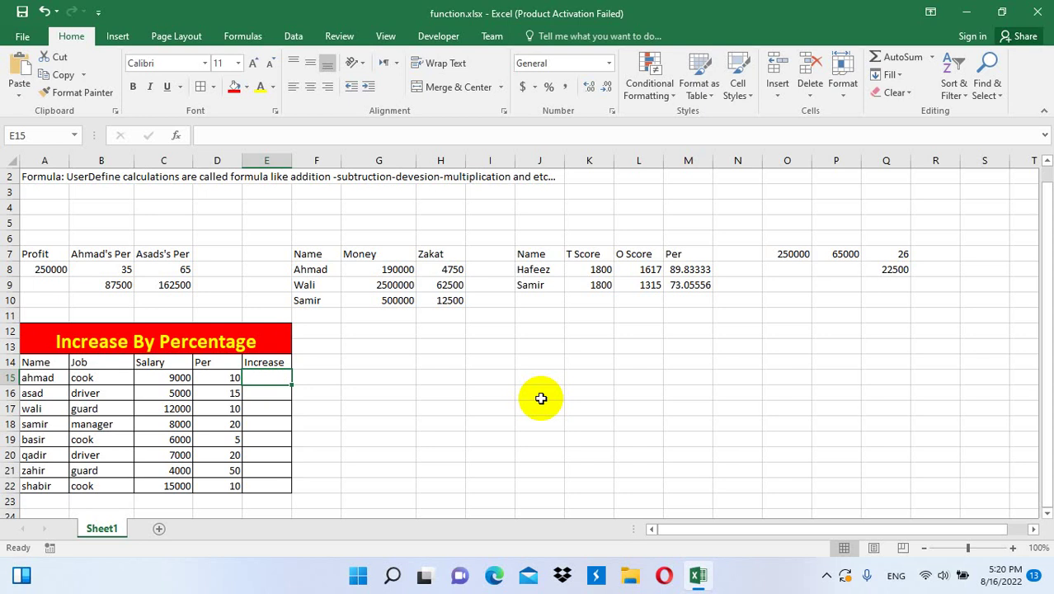
- Enter =C15/100*D15 in E15, giving the first employee's increase of 900
type("=")
key("Left")
key("Left")
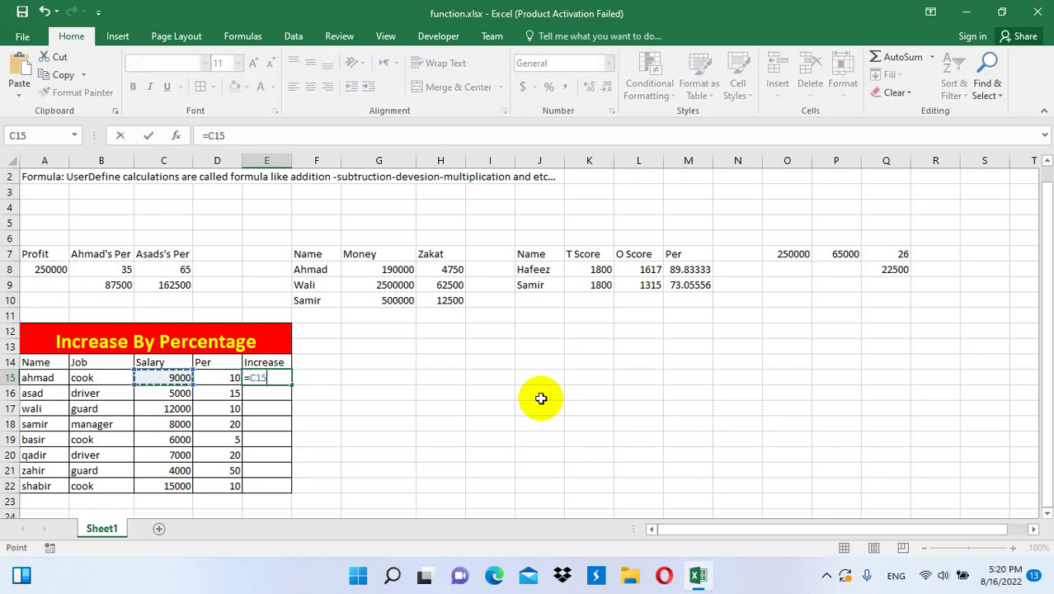
type("/")
type("100*")
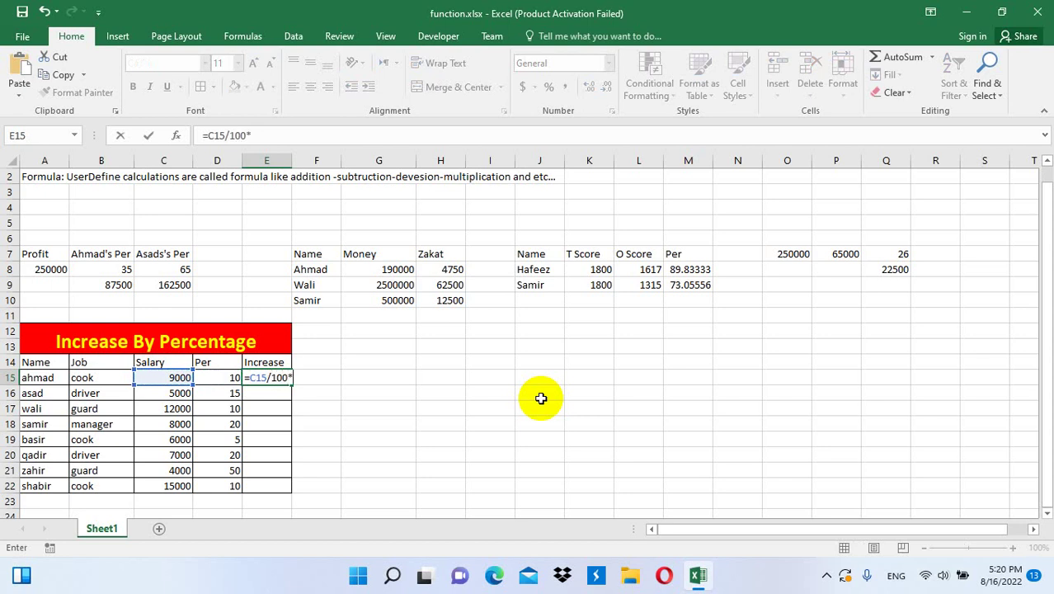
key("Left")
key("Return")
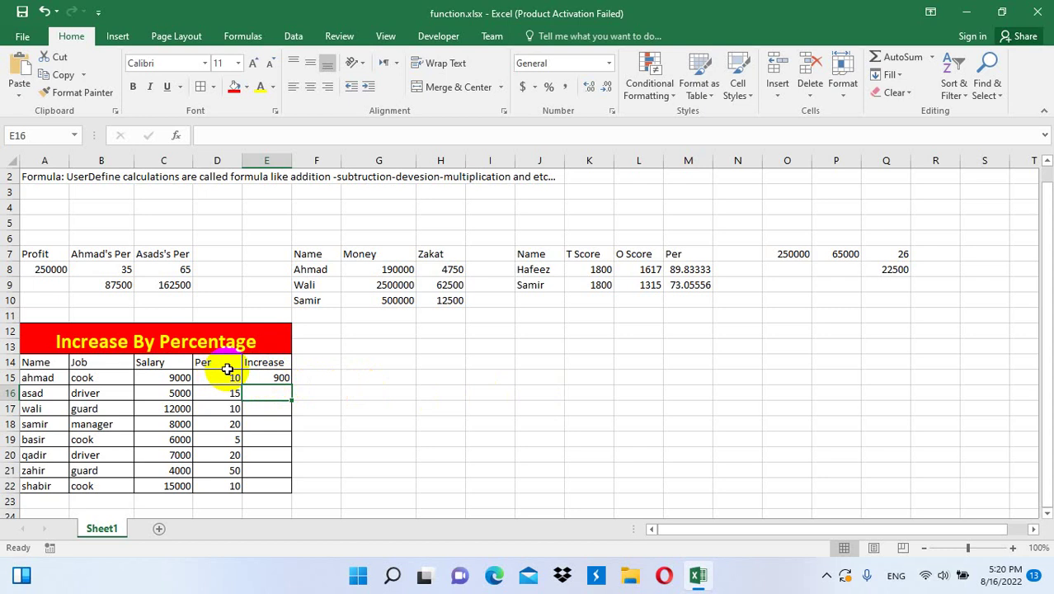
left_click(281, 375)
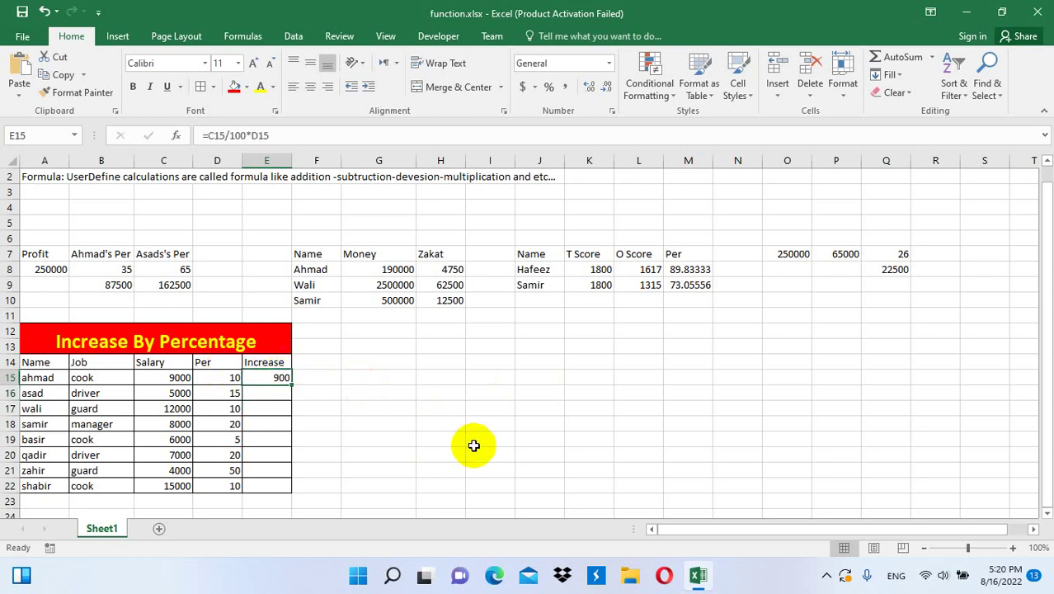
- Replace E15 with =C15+C15/100*D15 so it shows the raised salary 9900
key("Delete")
type("=")
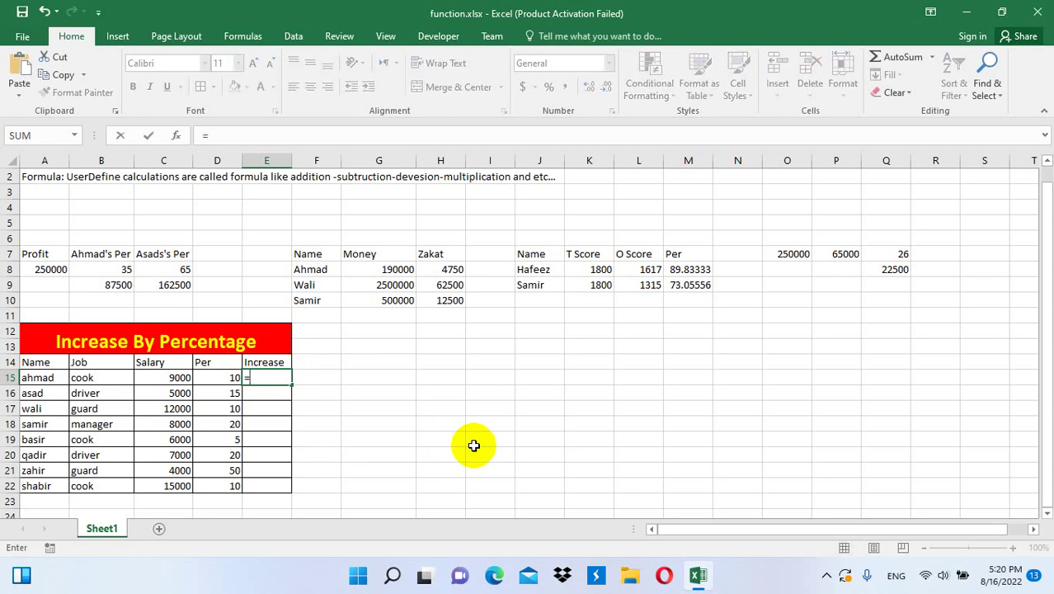
key("Left")
key("Left")
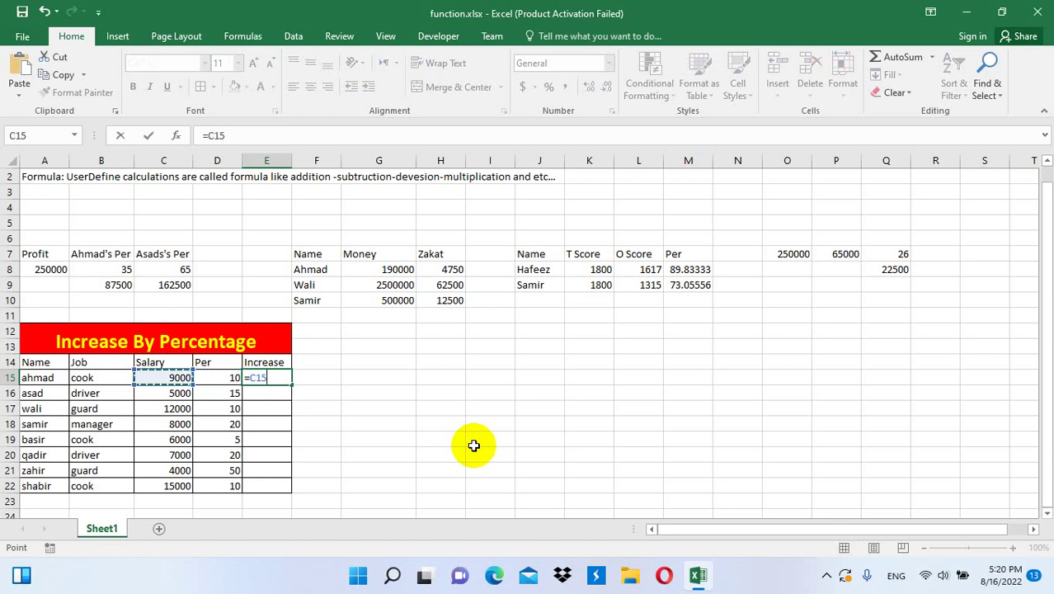
type("+")
left_click(170, 376)
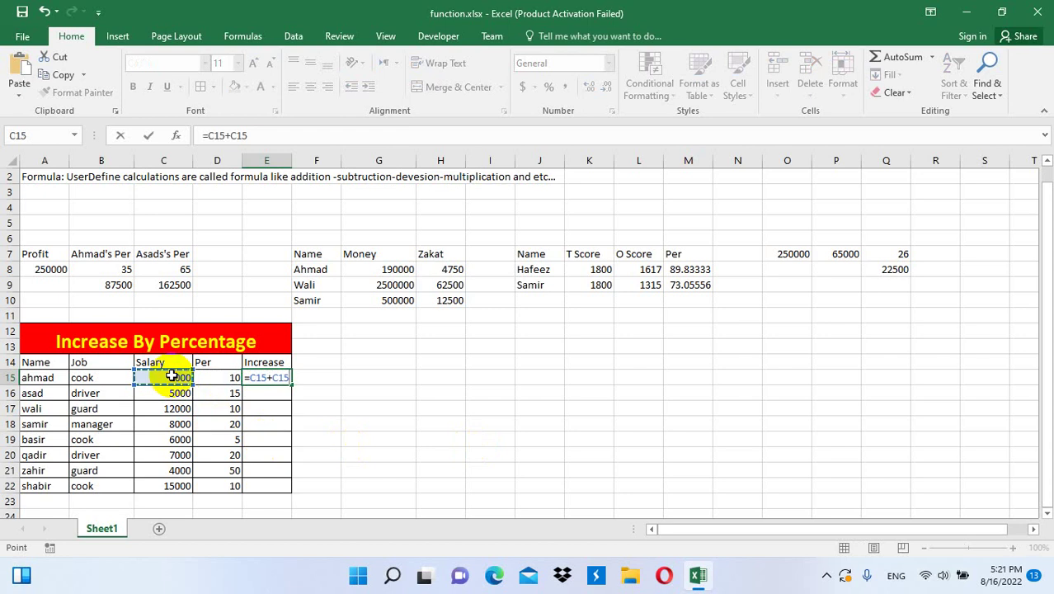
type("/100*")
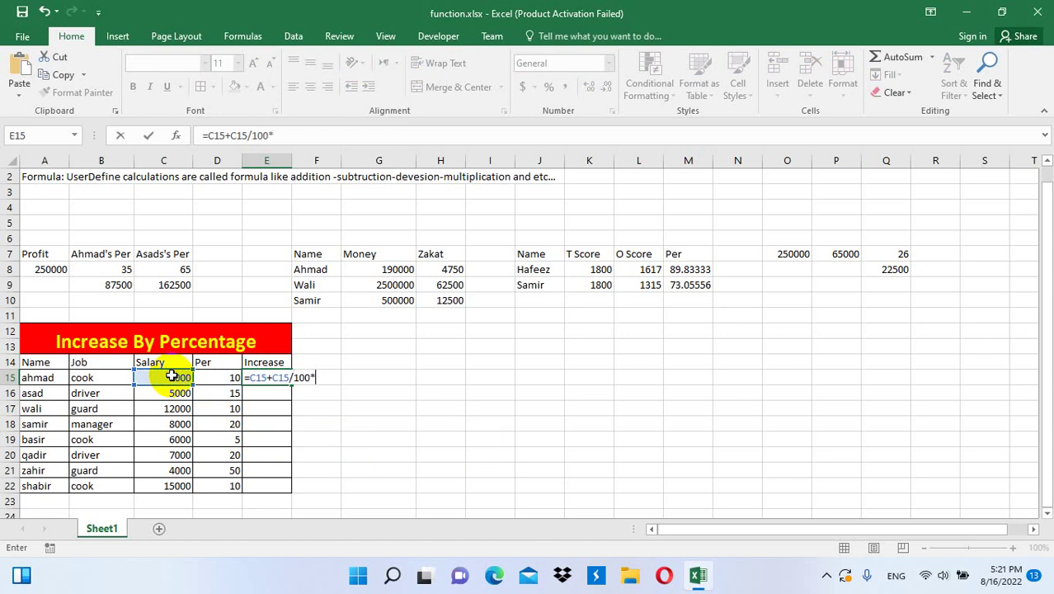
left_click(206, 376)
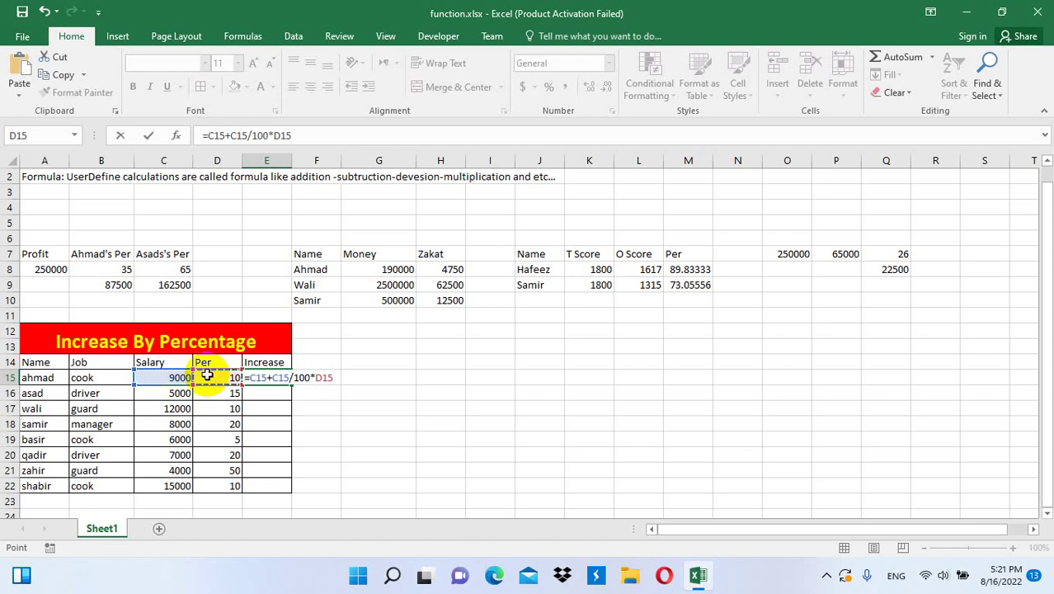
key("Return")
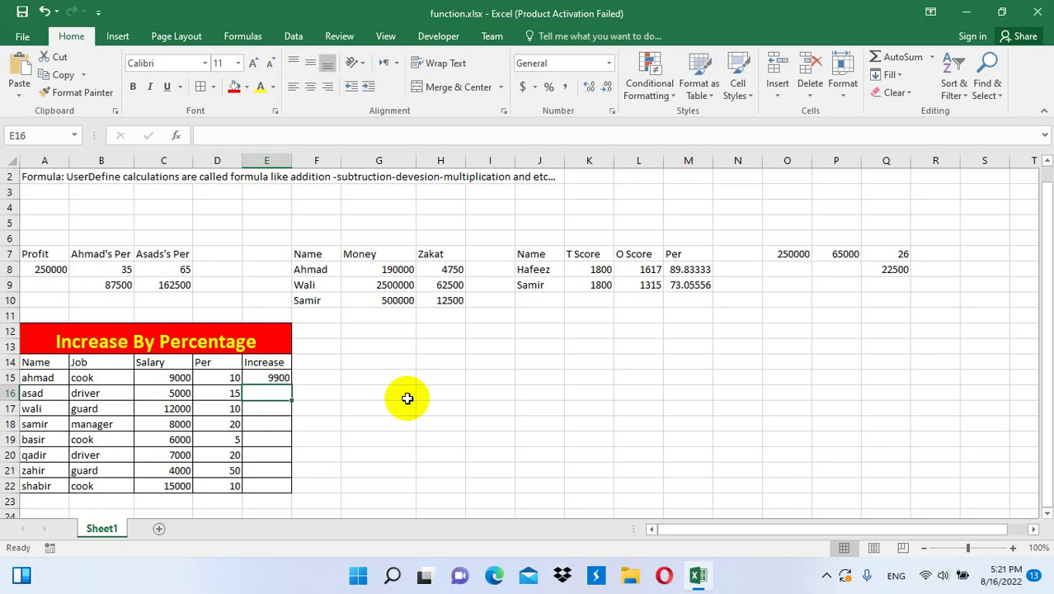
- Enter =C16+C16/100*D16 in E16 for the second raised salary, 5750
type("=")
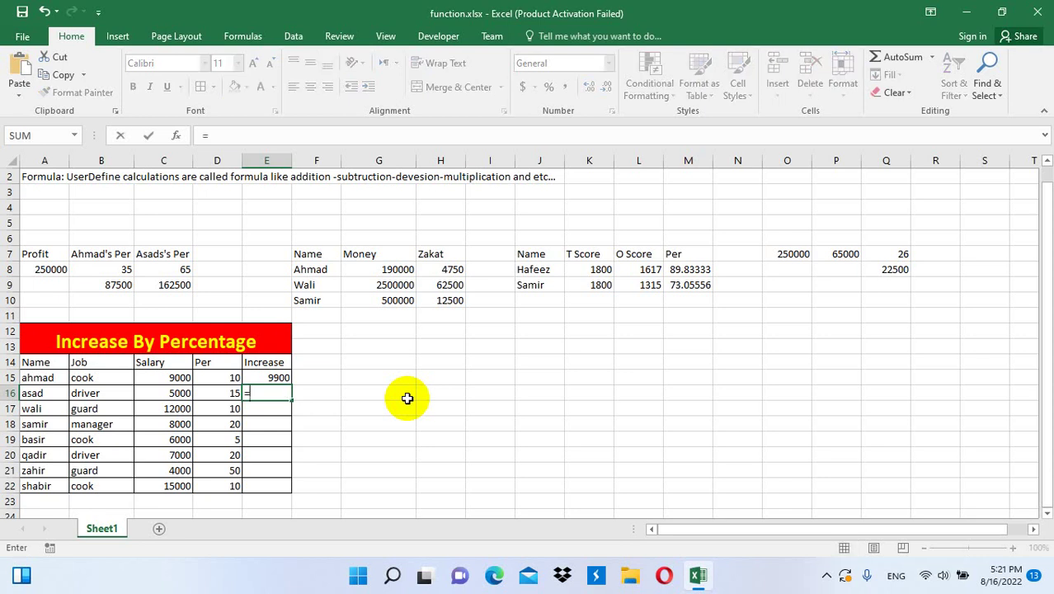
key("Left")
key("Left")
type("+")
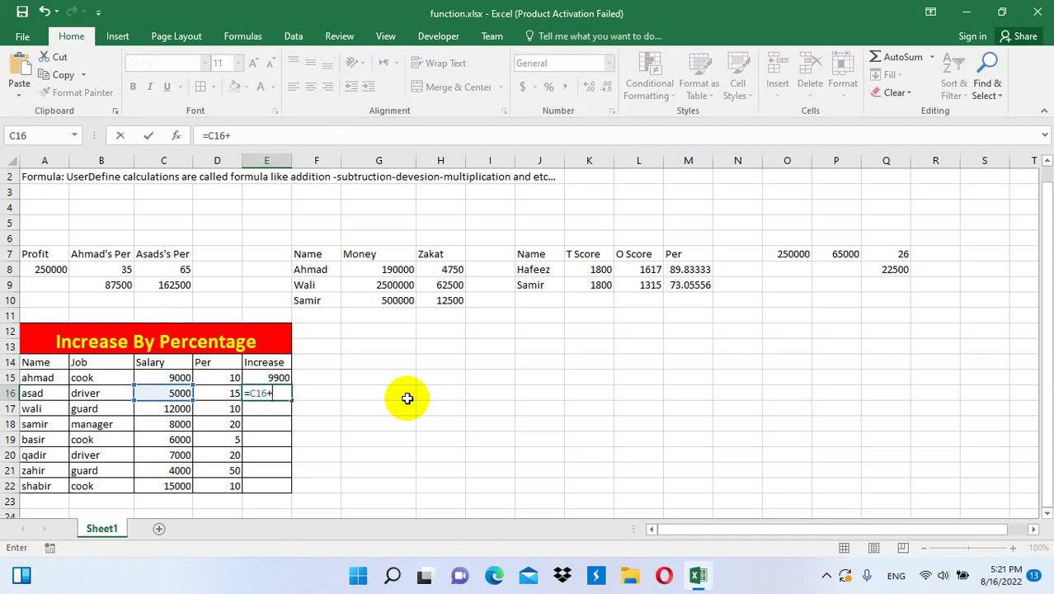
key("Left")
key("Left")
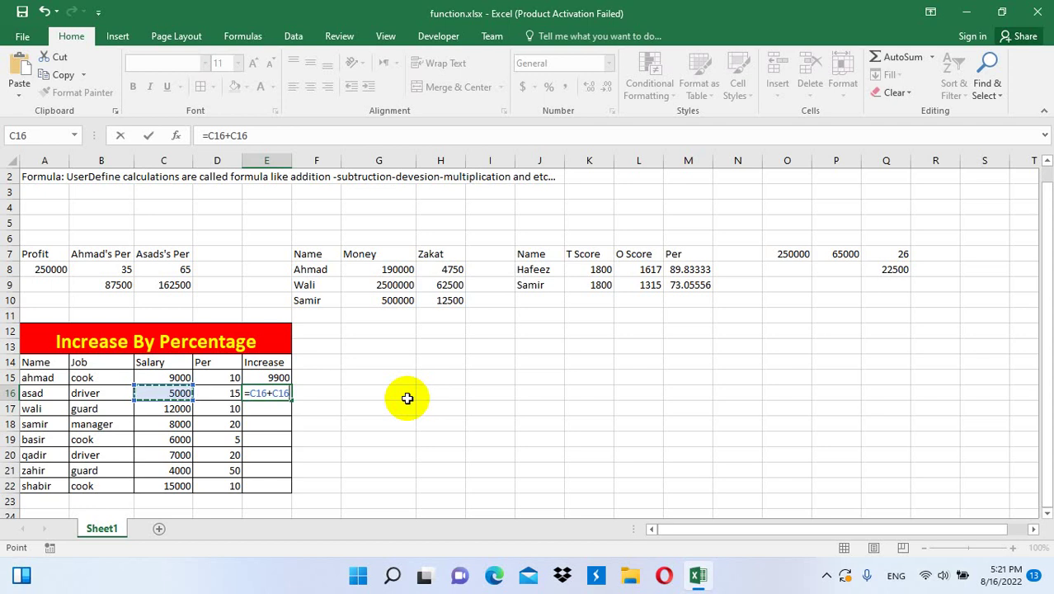
type("/")
type("100")
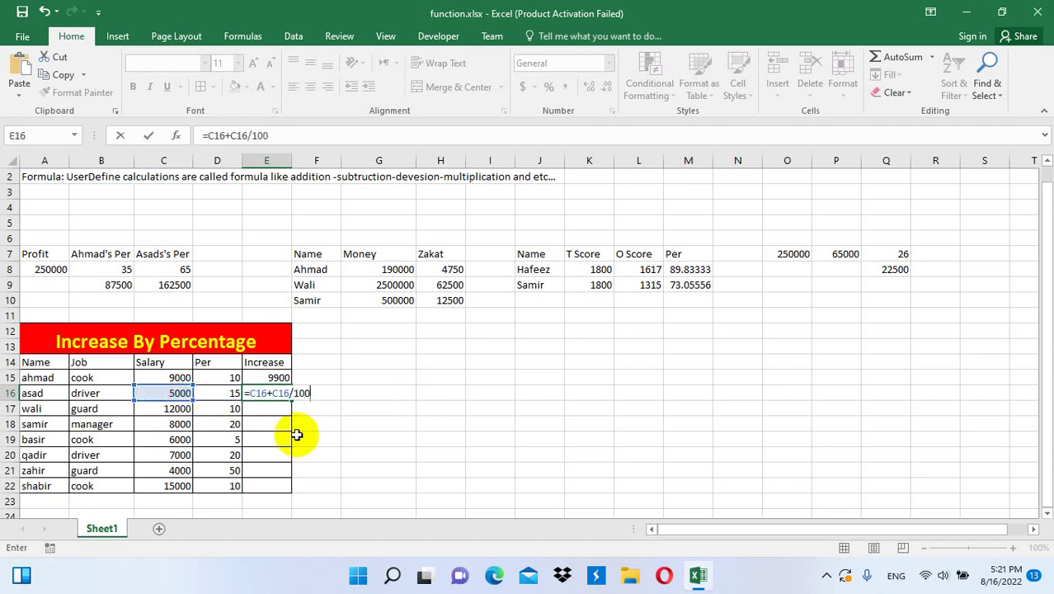
type("(")
key("BackSpace")
type("*")
left_click(228, 394)
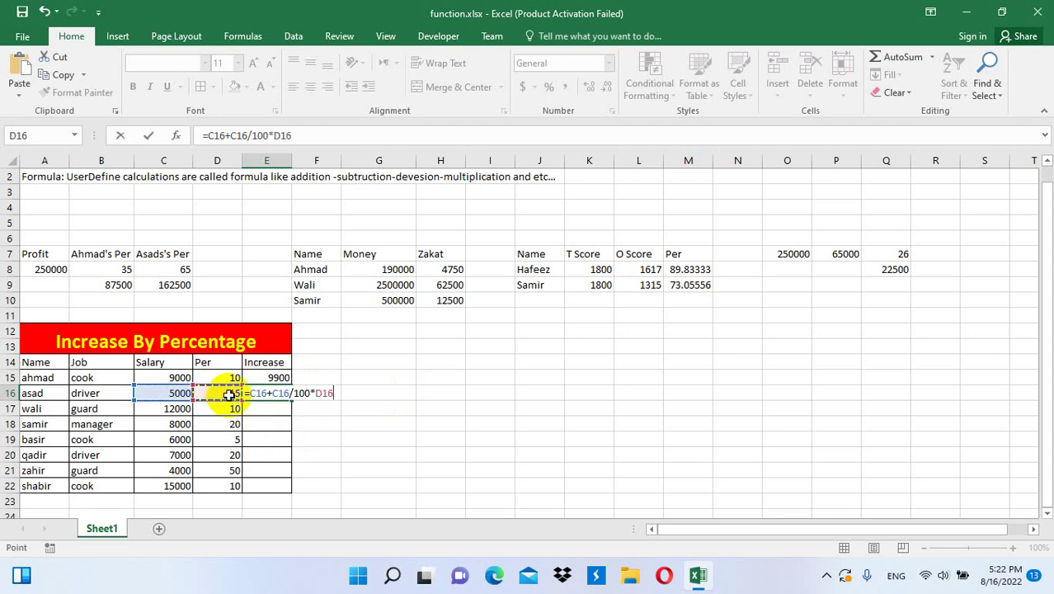
key("Return")
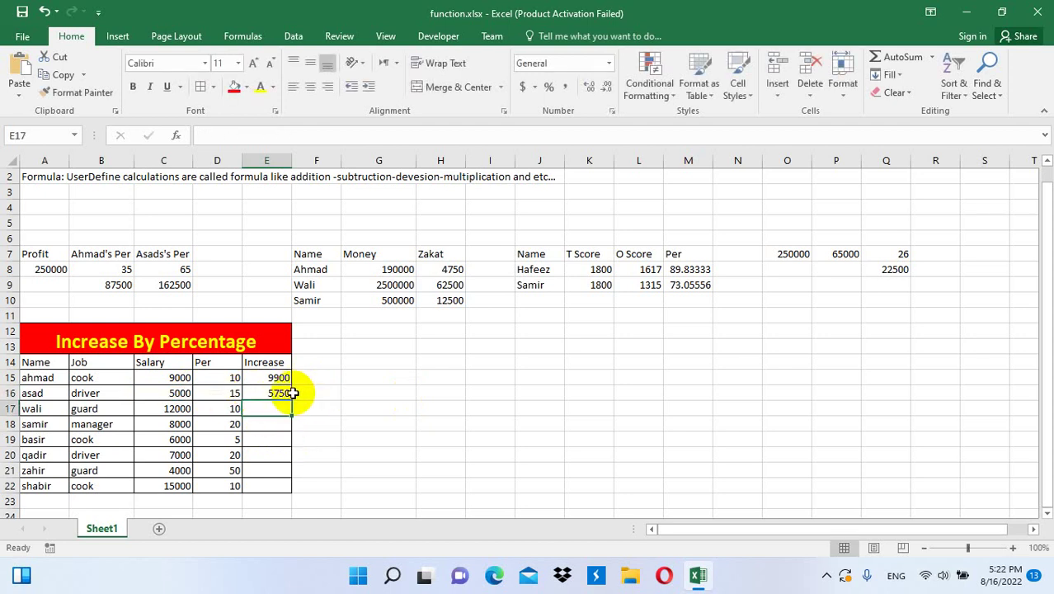
- Fill the E16 formula down to E22, ending at 16500
left_click(280, 393)
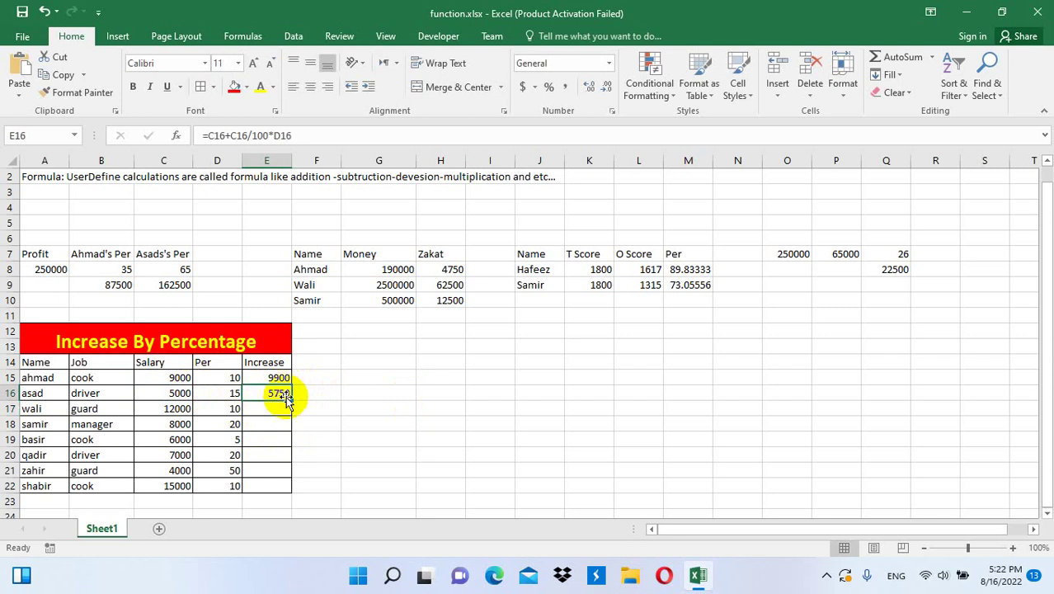
left_click_drag(292, 400, 290, 485)
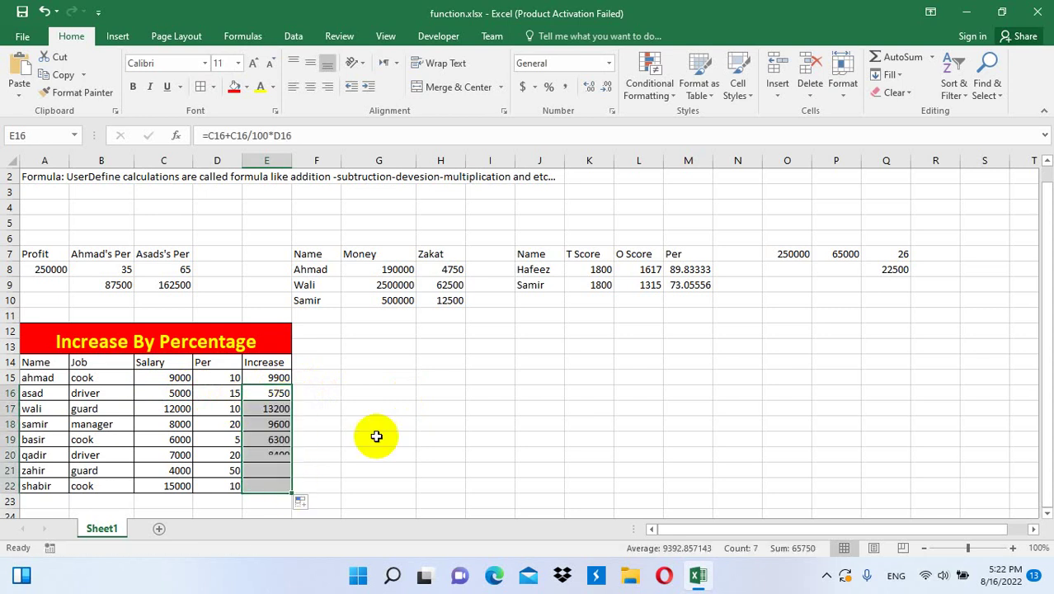
left_click(378, 435)
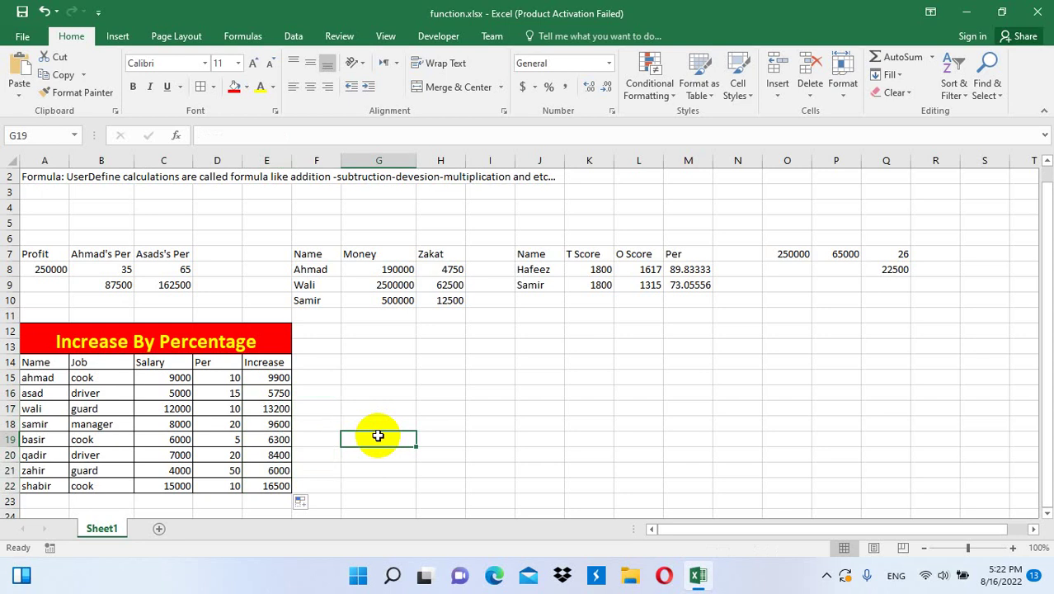
- Copy the Increase By Percentage table to G12 and retitle it Decrease By Percentage
left_click_drag(218, 344, 223, 486)
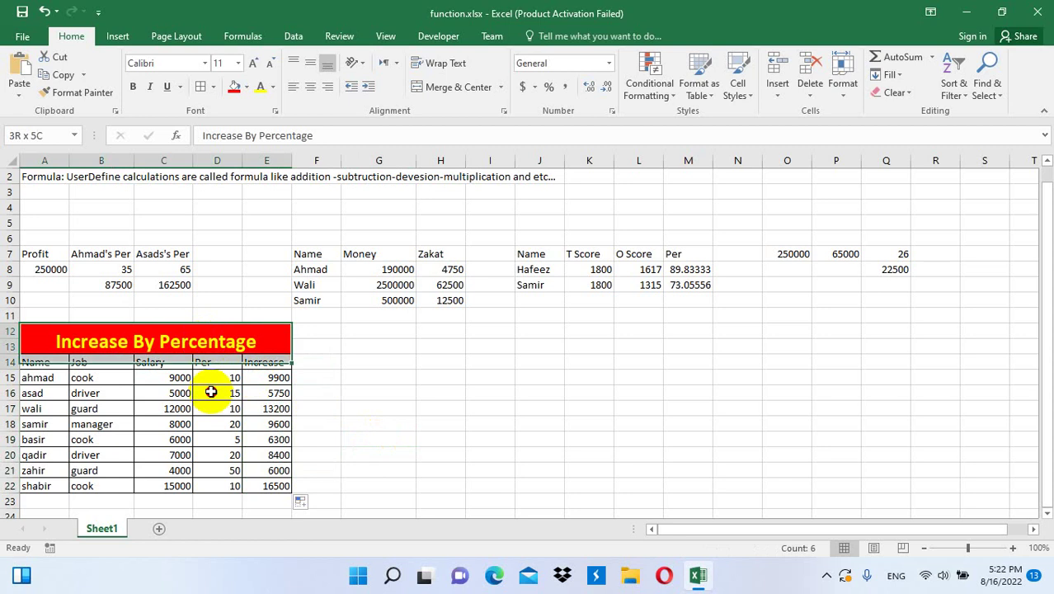
key("ctrl+c")
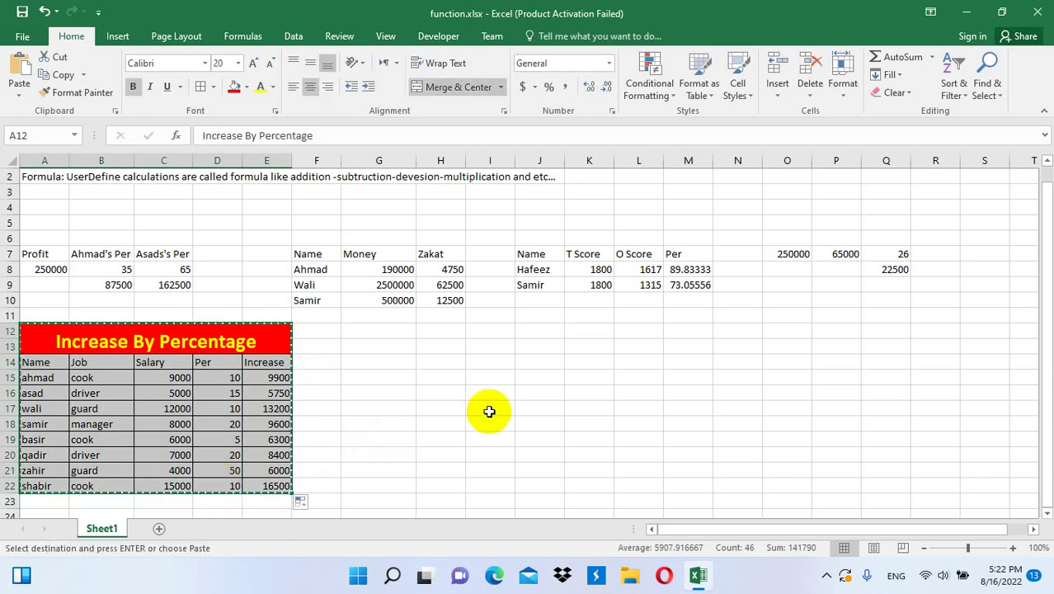
left_click(400, 330)
key("ctrl+v")
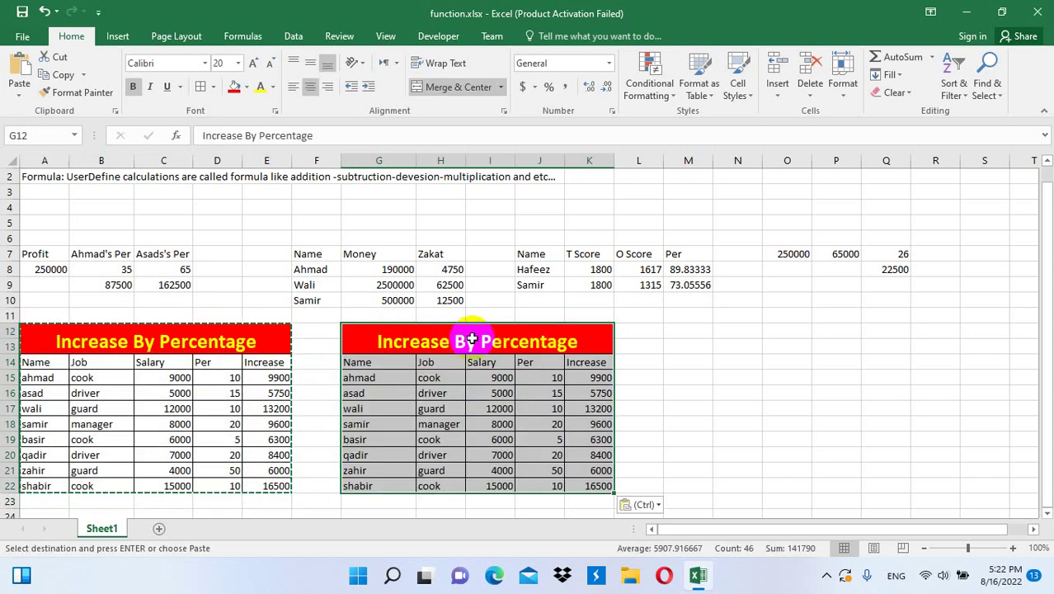
double_click(446, 344)
left_click_drag(445, 344, 375, 345)
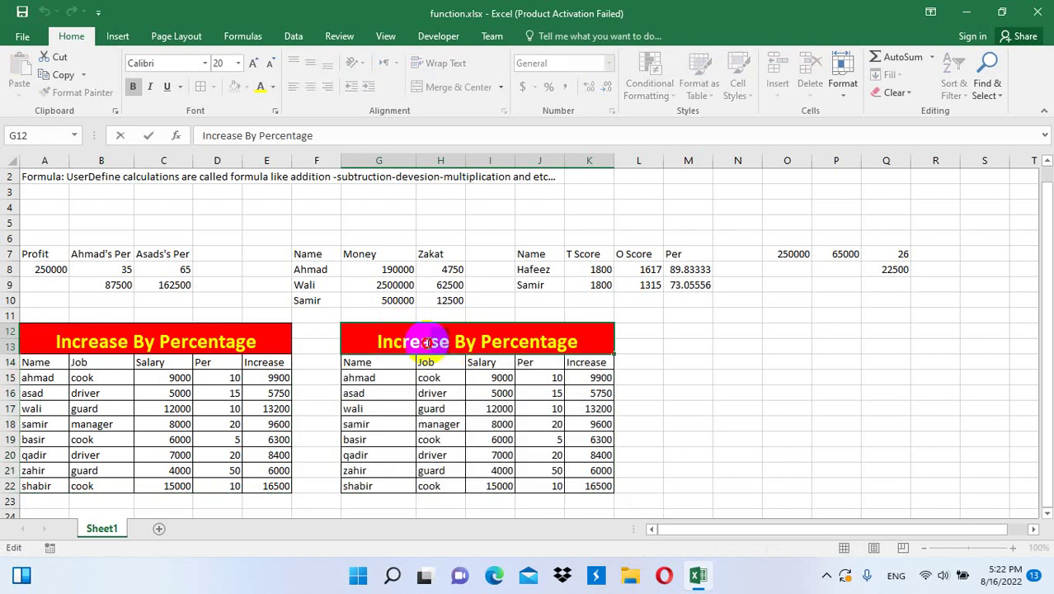
type("Decre")
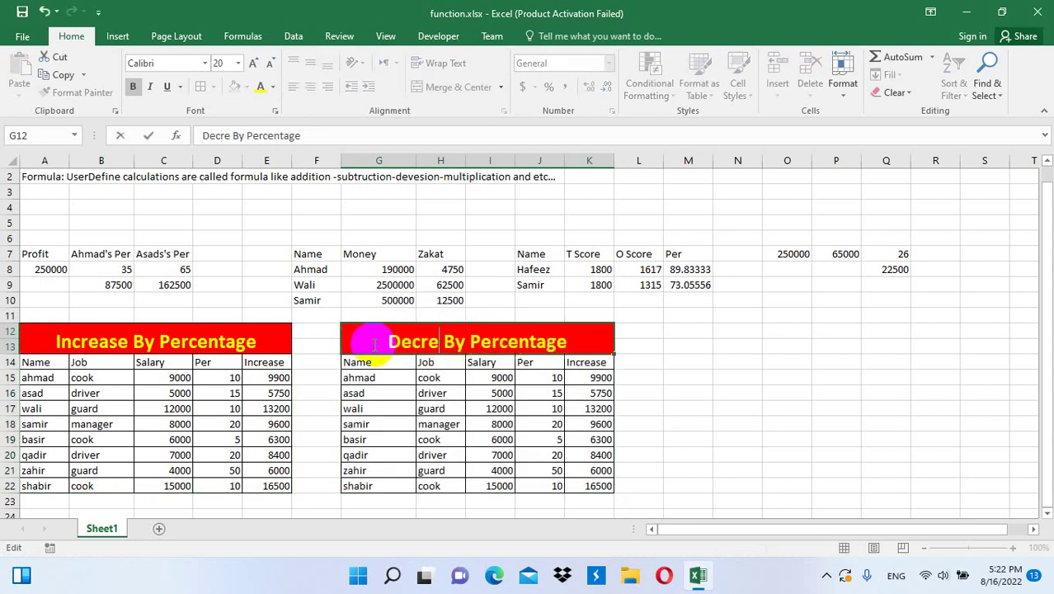
type("ase")
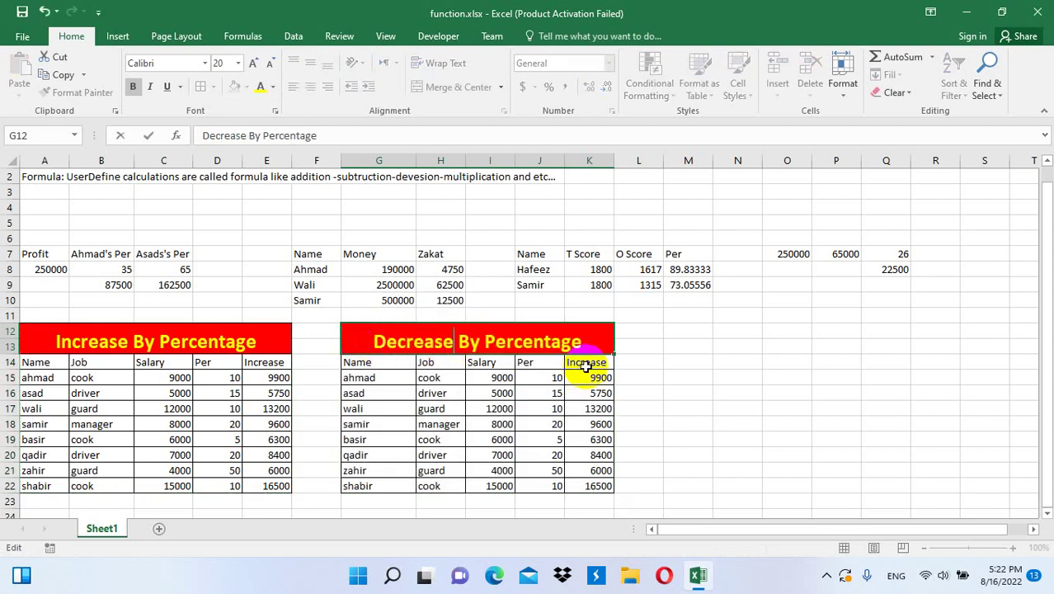
- Clear the copy's Increase column and fill every Per value down with 10
left_click_drag(589, 378, 589, 483)
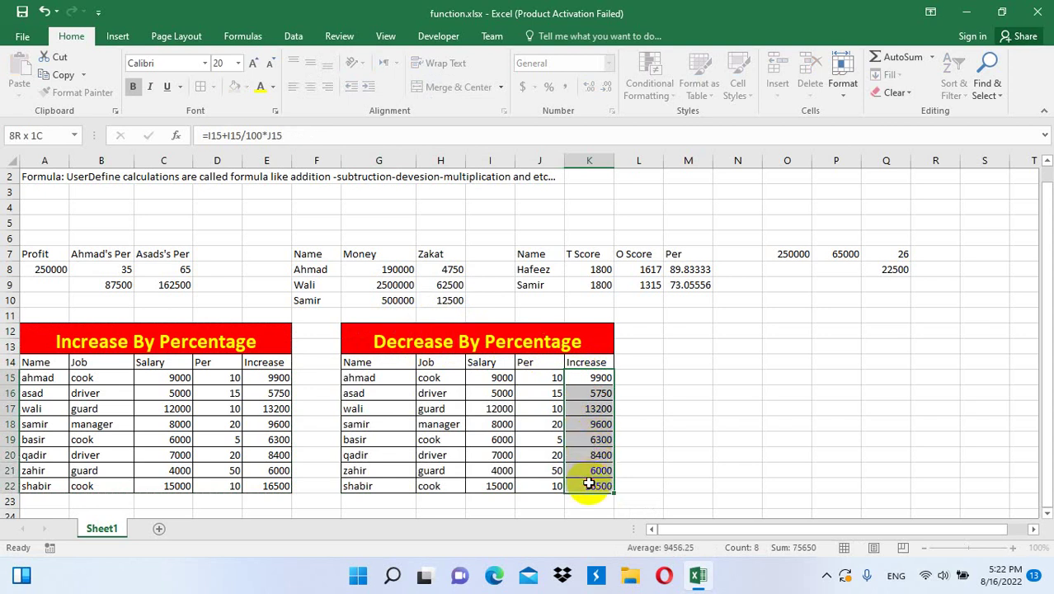
key("Delete")
left_click(591, 380)
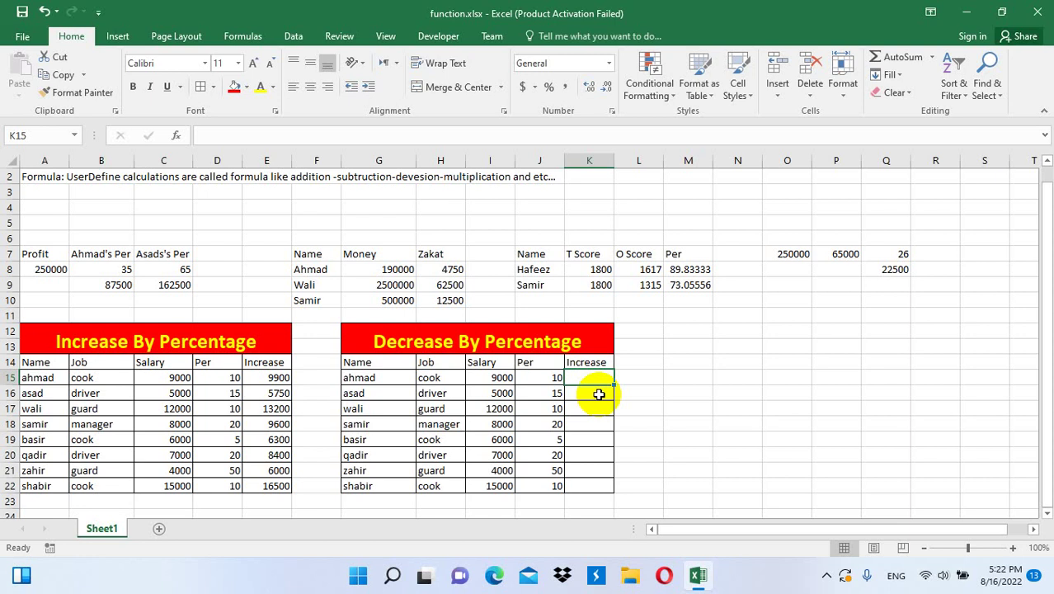
left_click_drag(540, 378, 552, 483)
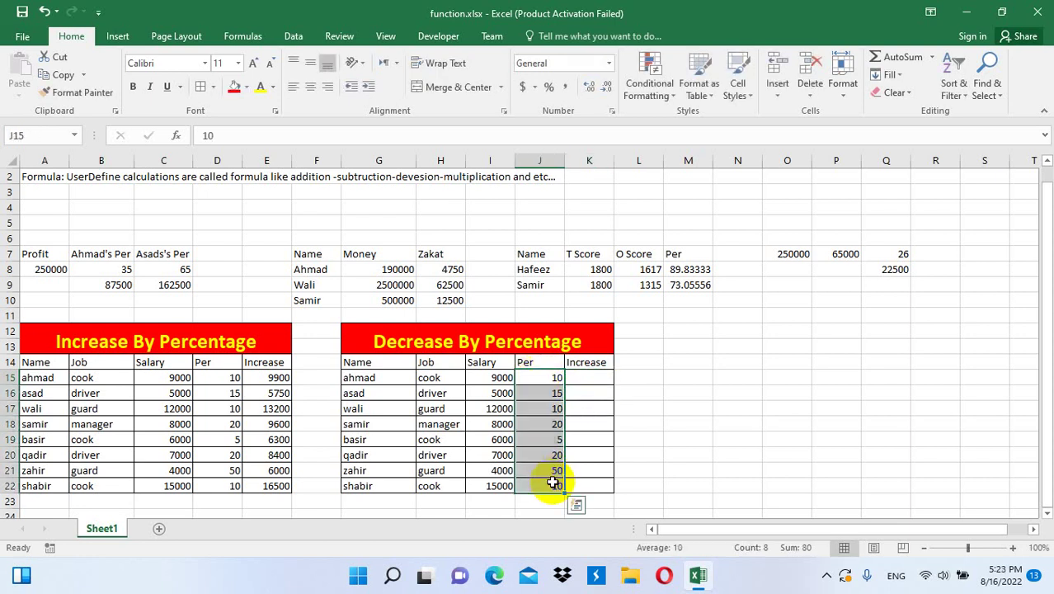
key("ctrl+d")
left_click(610, 383)
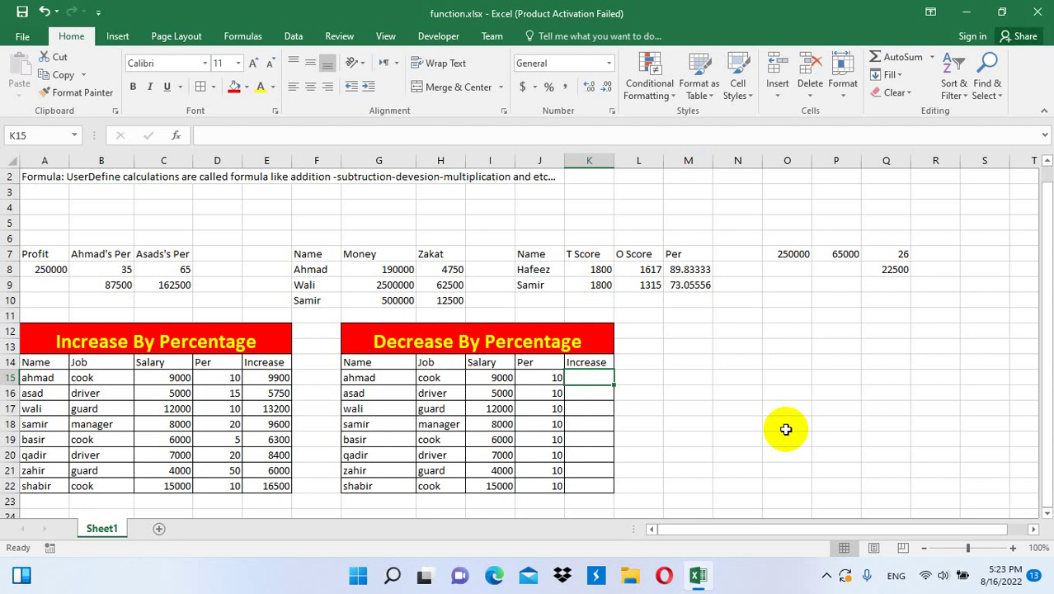
- Enter =I15-I15/100*J15 in K15 to subtract the percentage from the salary
type("=")
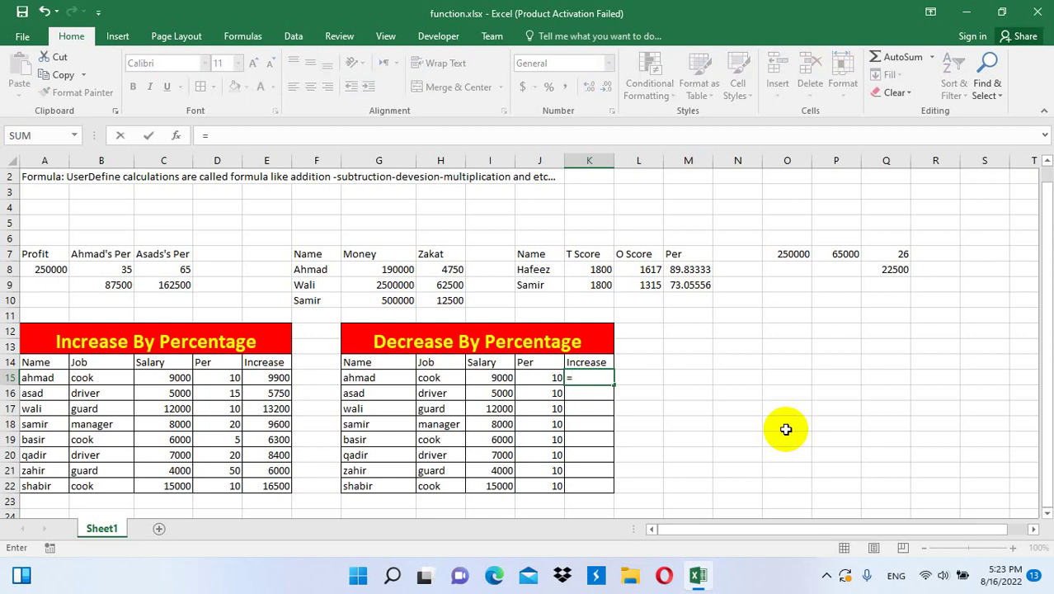
key("Left")
key("Left")
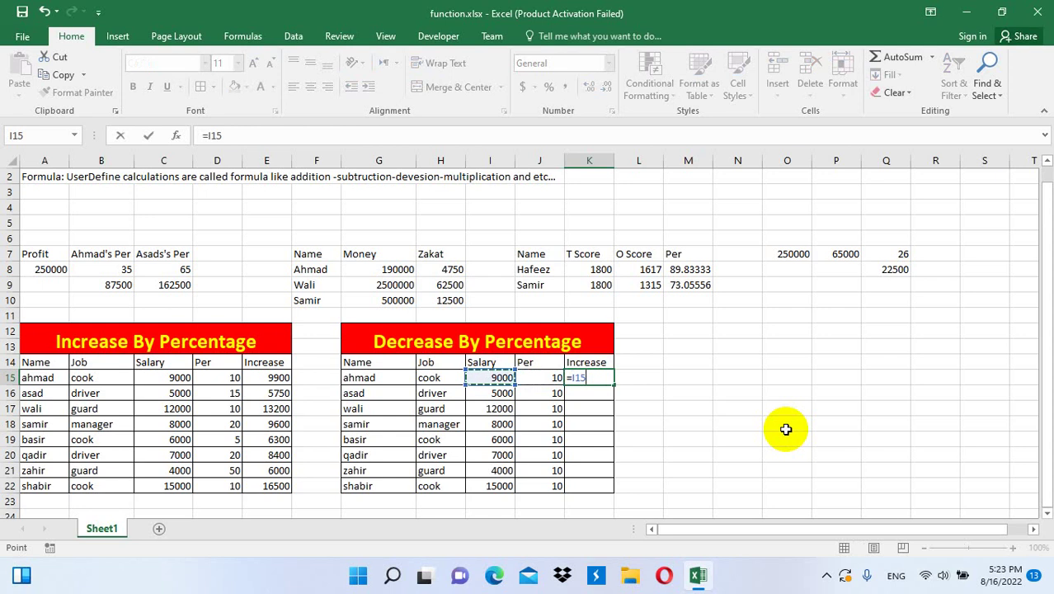
type("-")
key("Left")
key("Left")
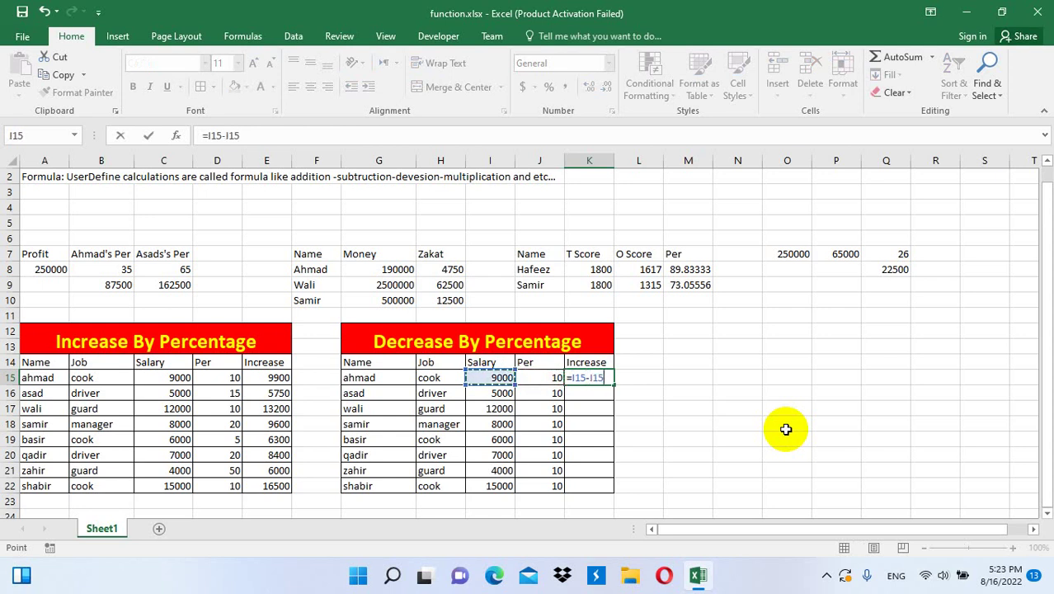
type("/")
type("100*")
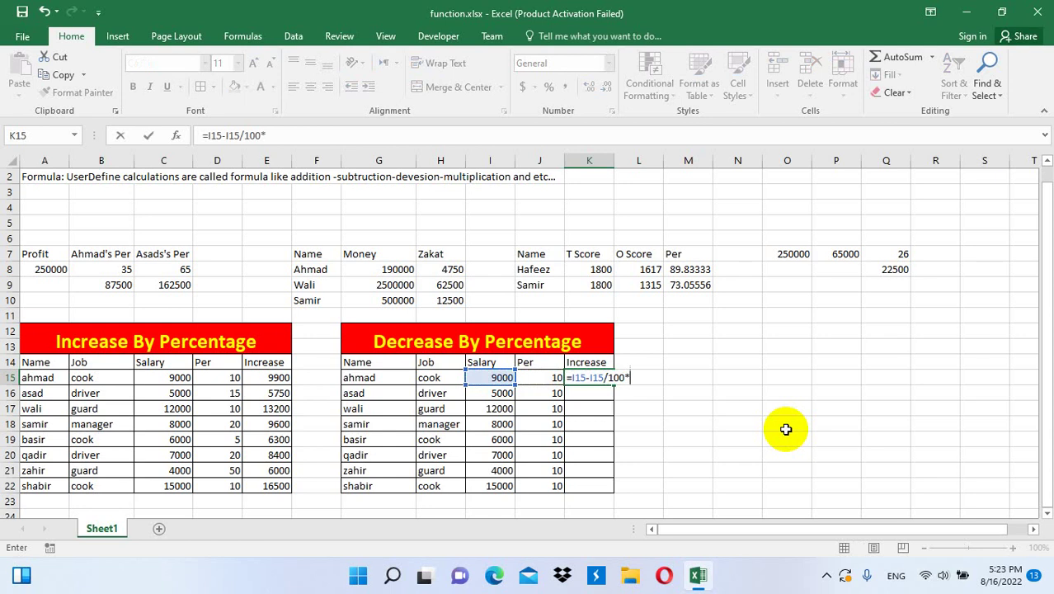
key("Left")
key("Return")
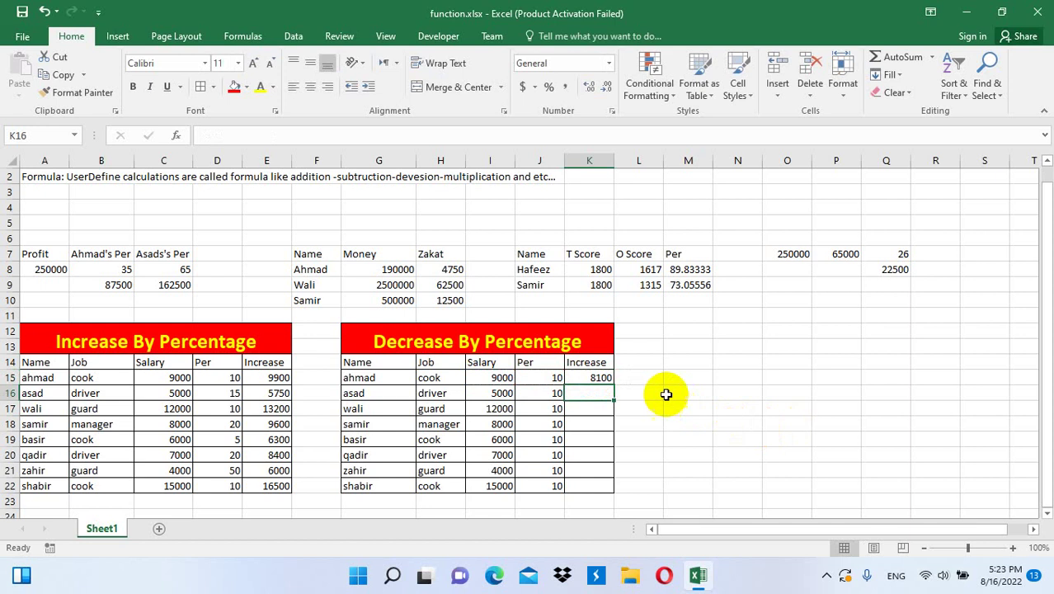
- Fill the decrease formula down to K22 (8100 to 13500) and select the whole table
left_click(604, 376)
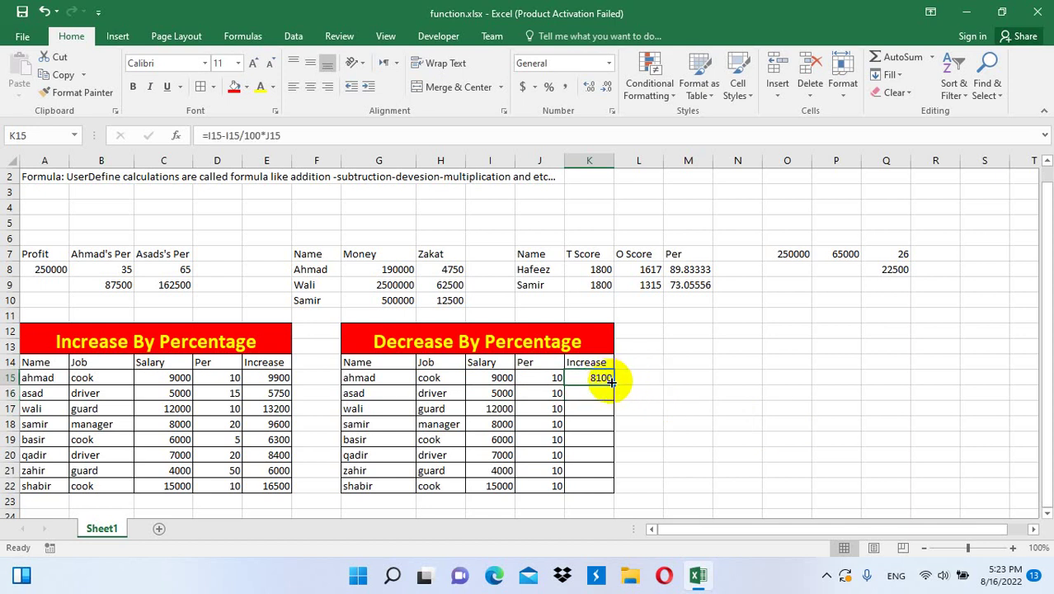
left_click_drag(612, 384, 613, 491)
left_click(636, 471)
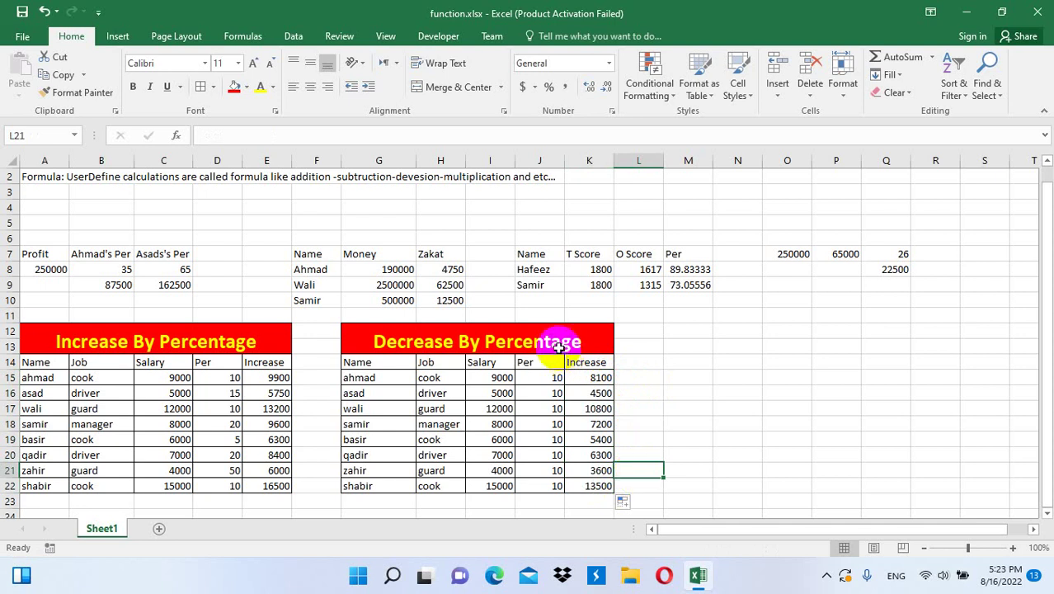
left_click_drag(569, 344, 557, 480)
- Paste a copy of the Decrease table at M12 and retitle it 'Absent Days Formula'
key("ctrl+c")
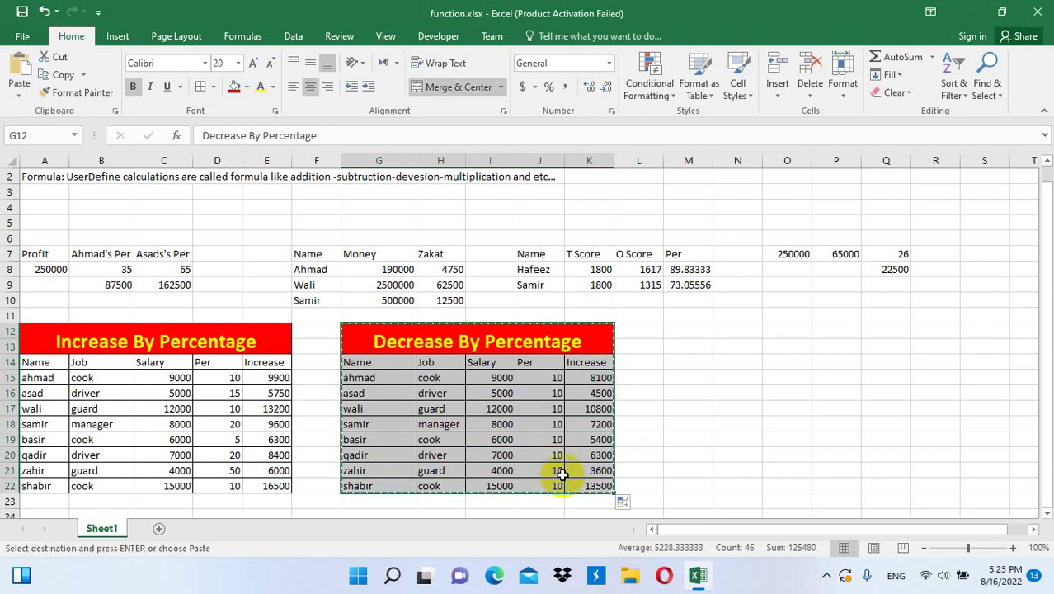
left_click(680, 341)
key("ctrl+v")
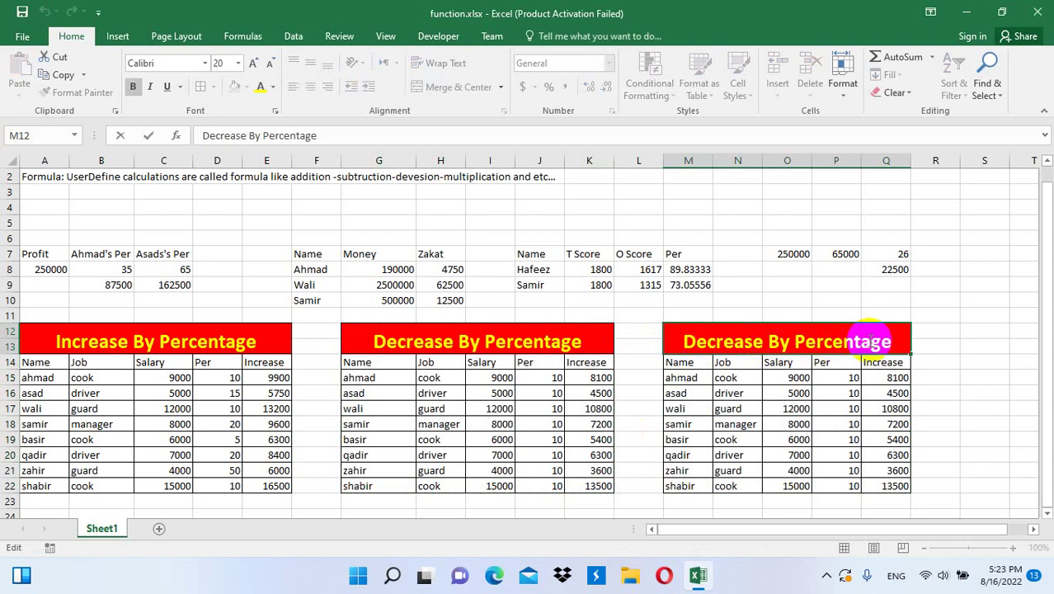
double_click(891, 342)
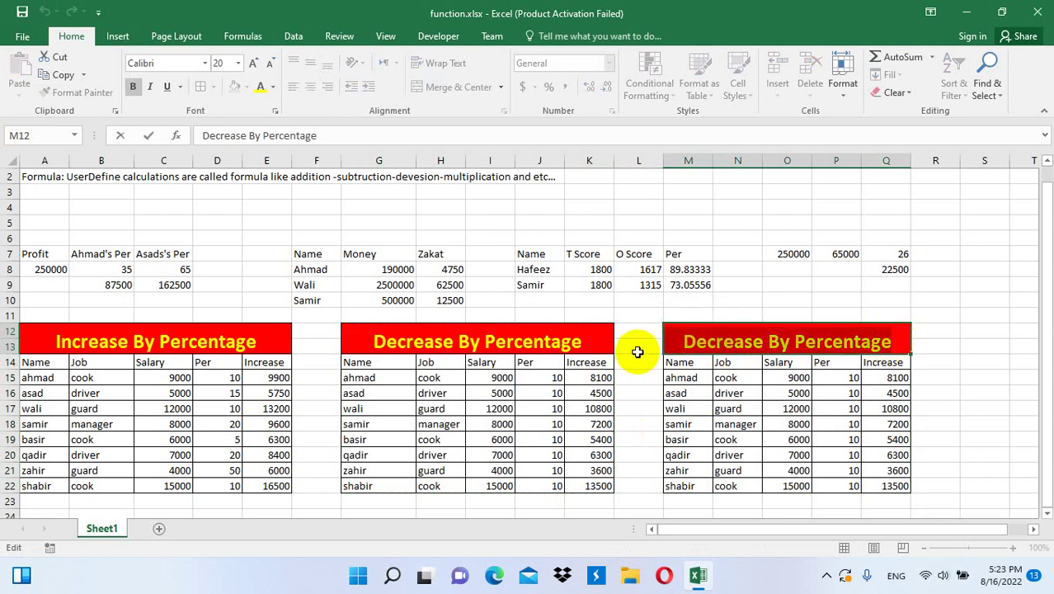
type("Absent ")
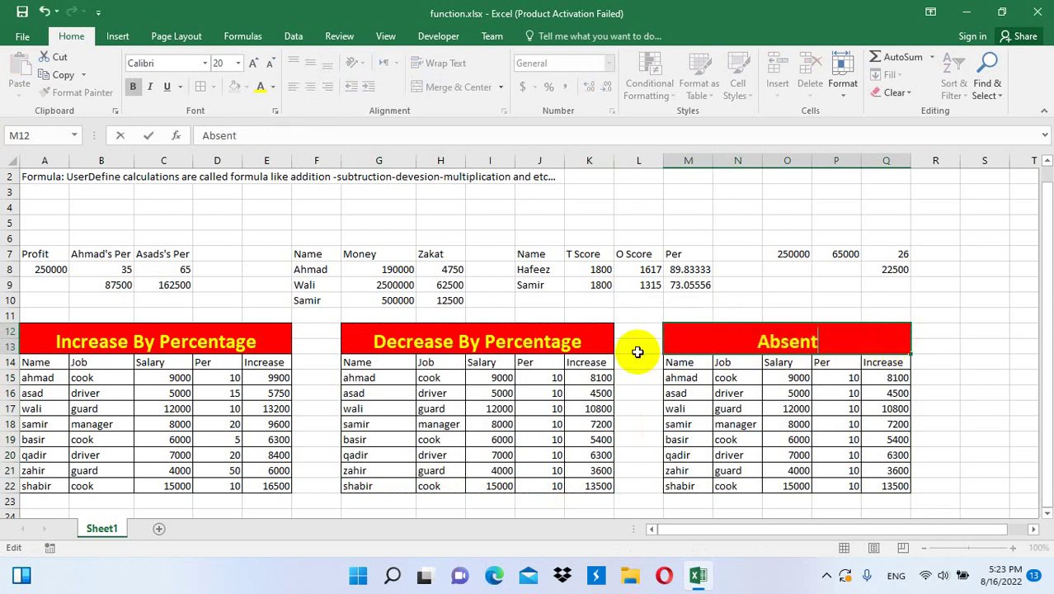
type("Days ")
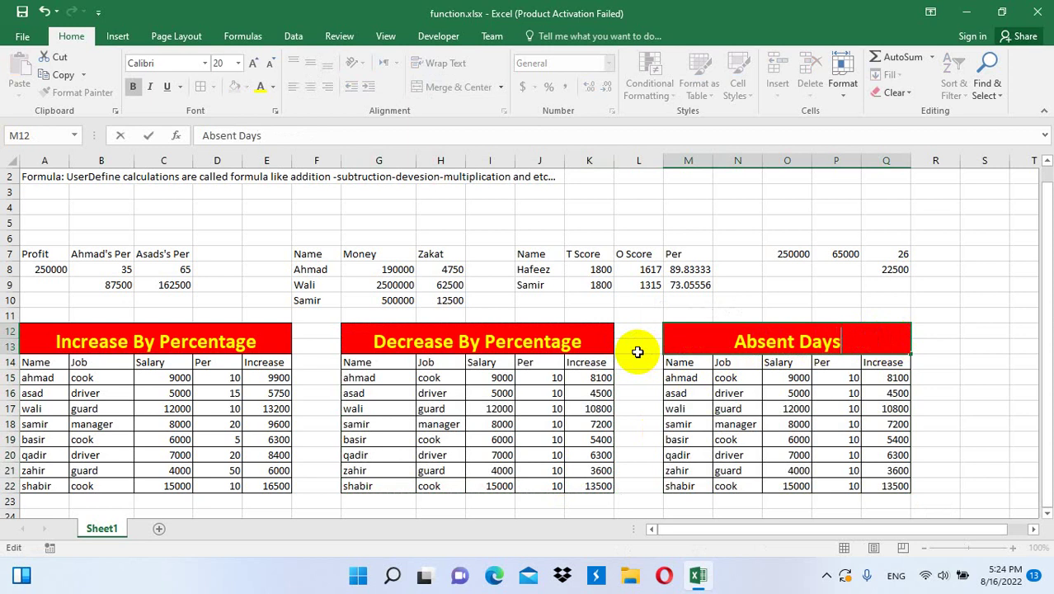
type("Formula")
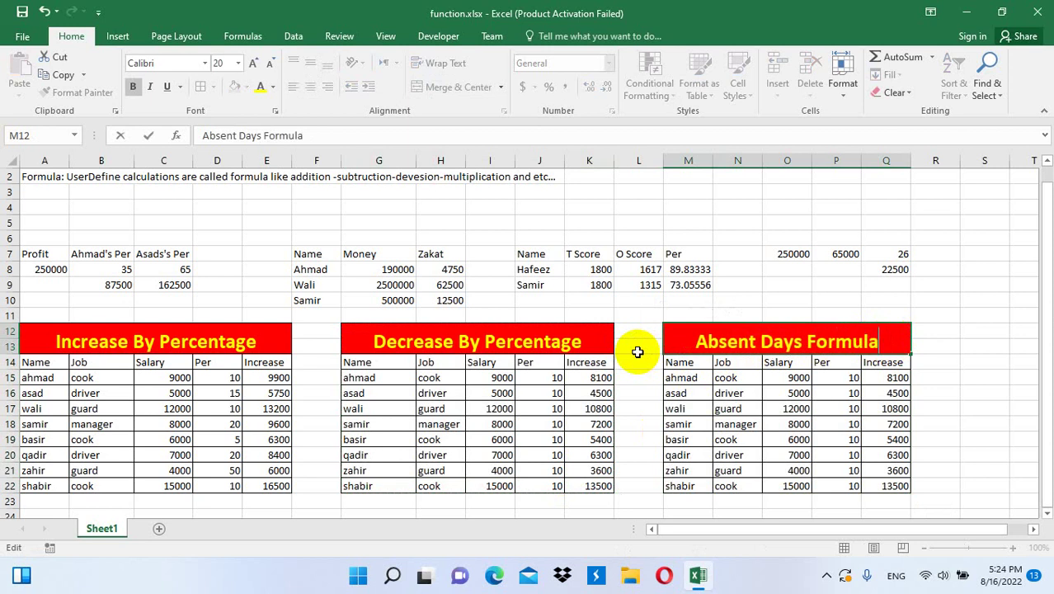
type("4")
key("BackSpace")
key("Return")
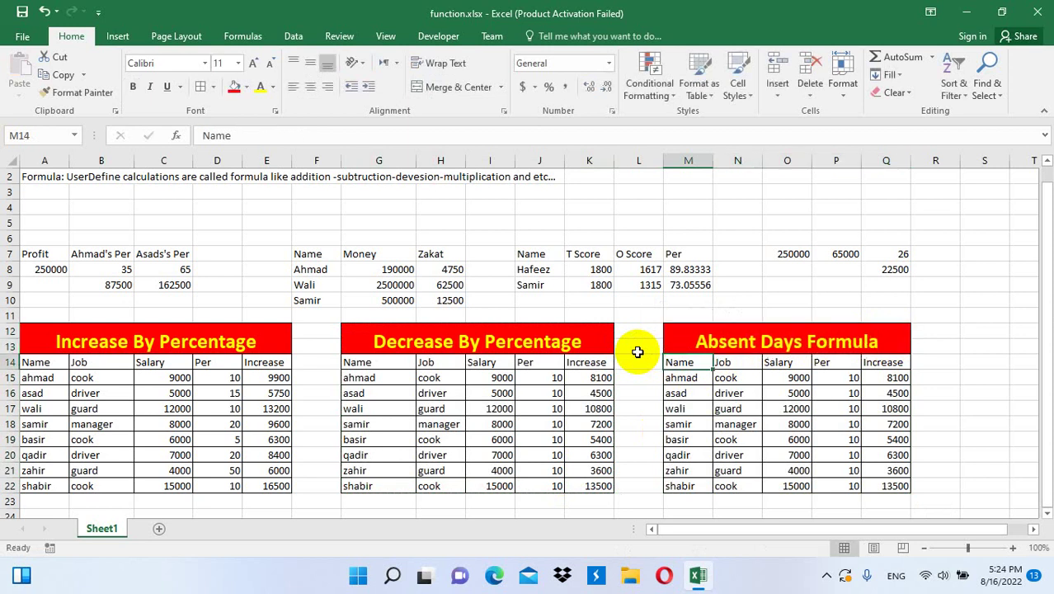
- Rename the Per header to Absent and enter absent days 3, 5, 0, 1 for the first four employees
left_click(841, 364)
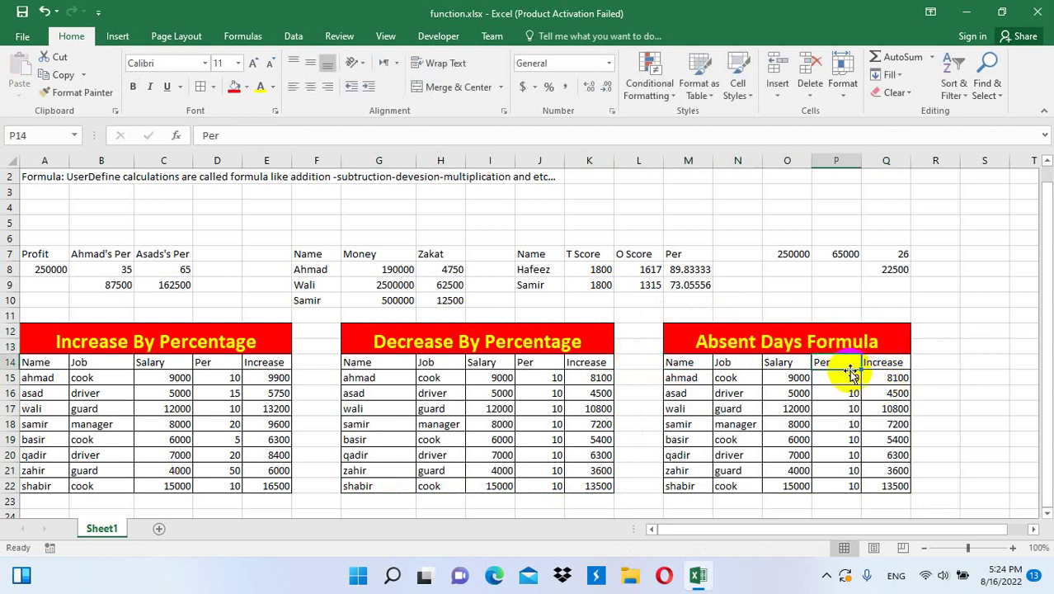
type("Absent")
key("Return")
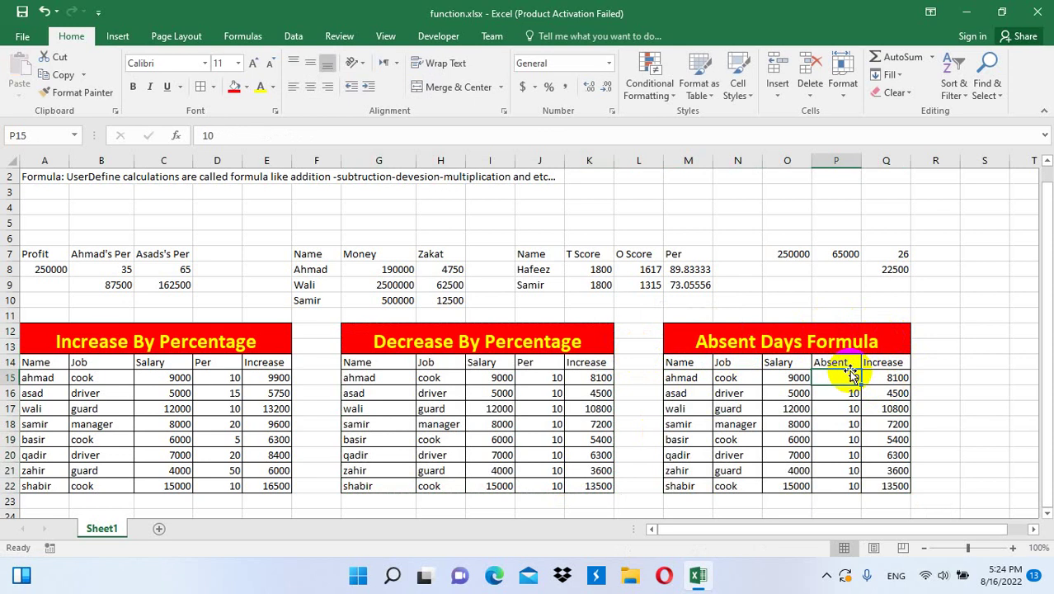
type("3")
key("Return")
type("5")
key("Return")
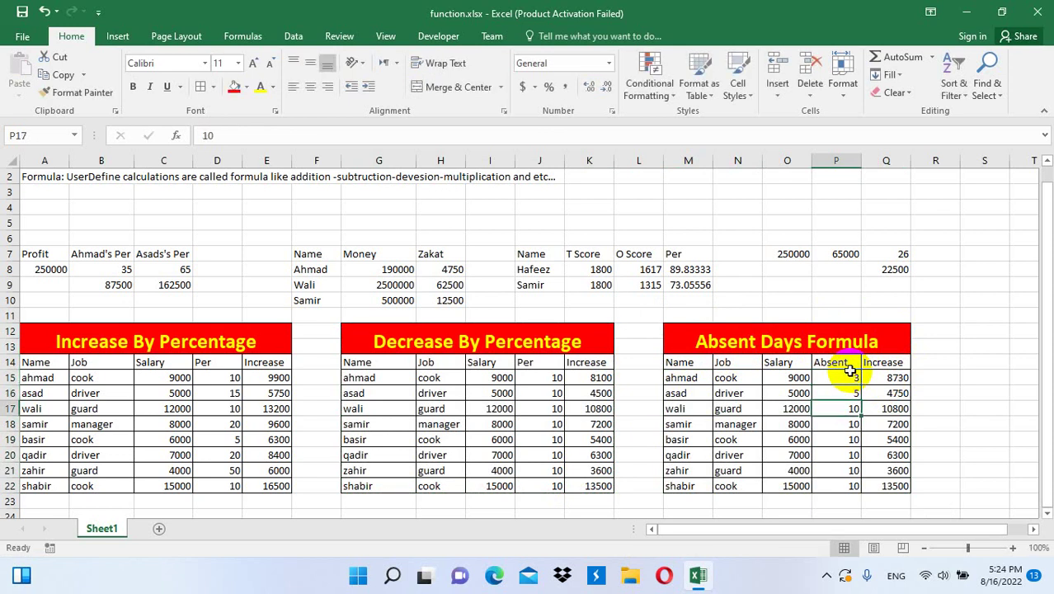
type("0")
key("Return")
type("1")
key("Return")
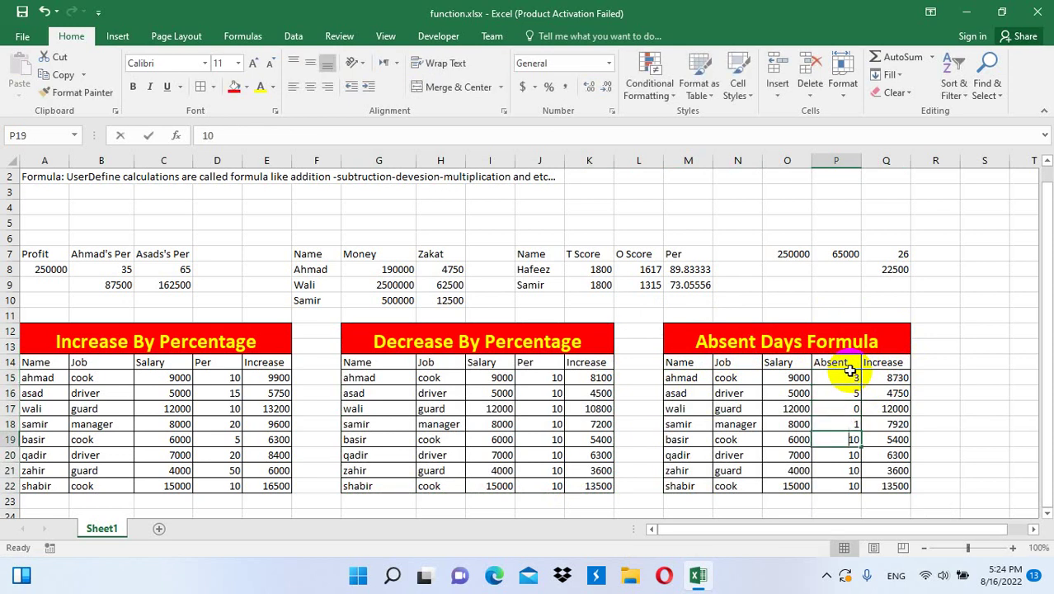
- Enter absent days 3, 15, 0, 9 for the remaining rows and clear the Increase column
key("BackSpace")
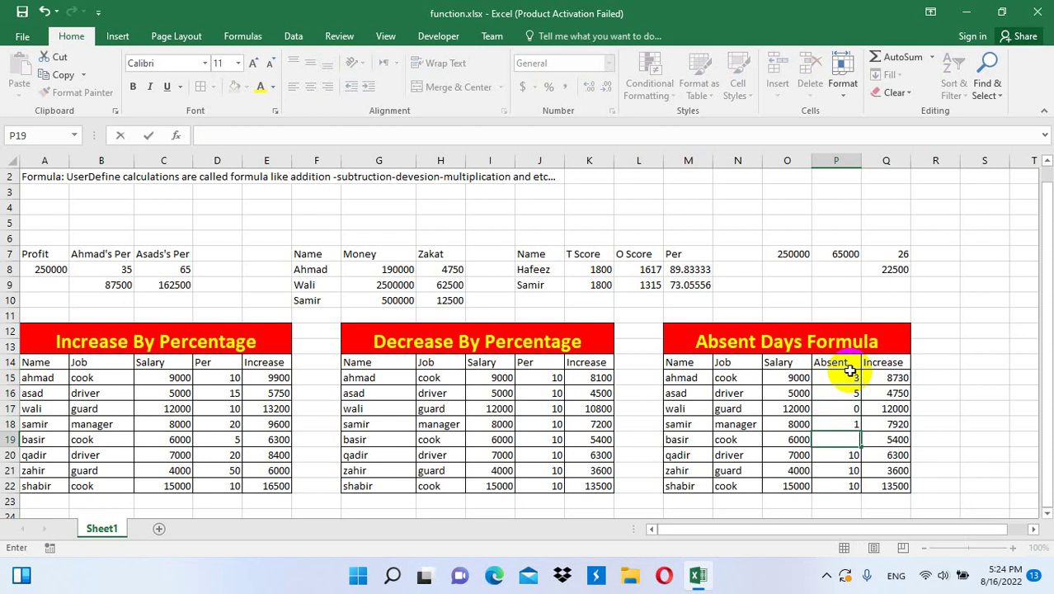
type("3")
key("Return")
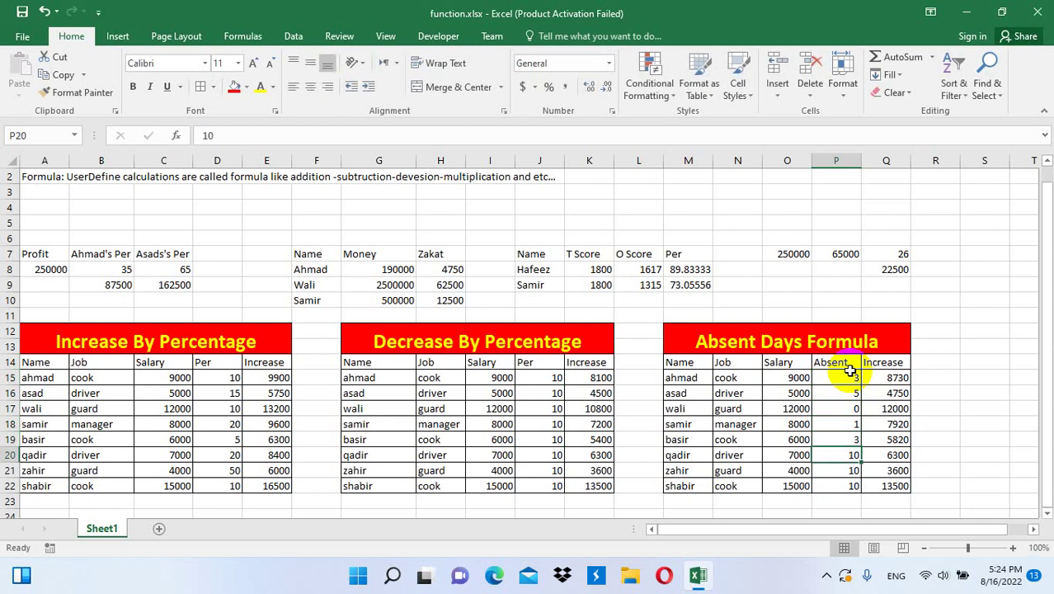
type("15")
key("Return")
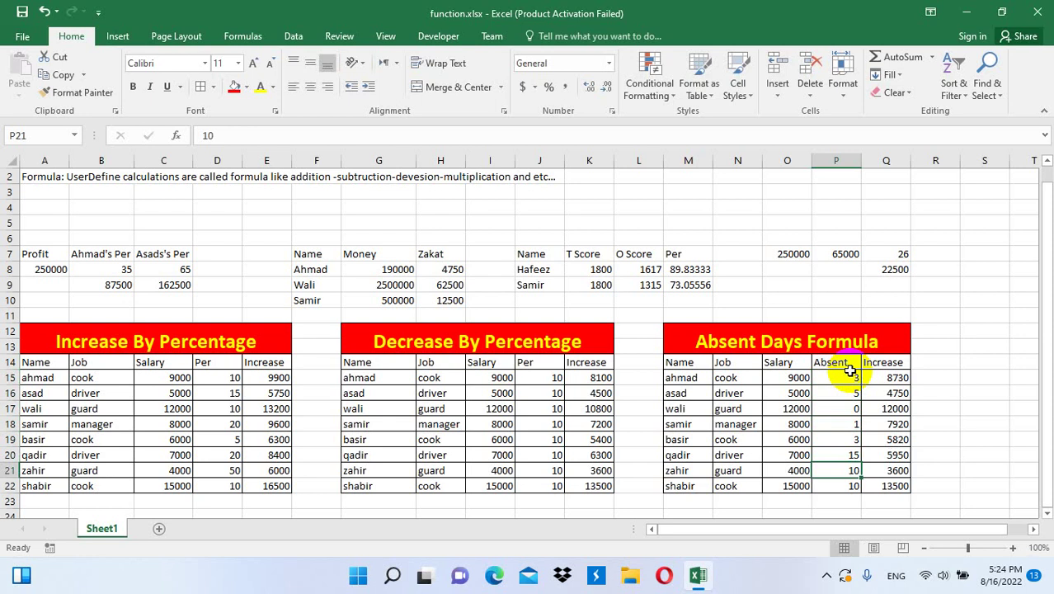
type("0")
key("Return")
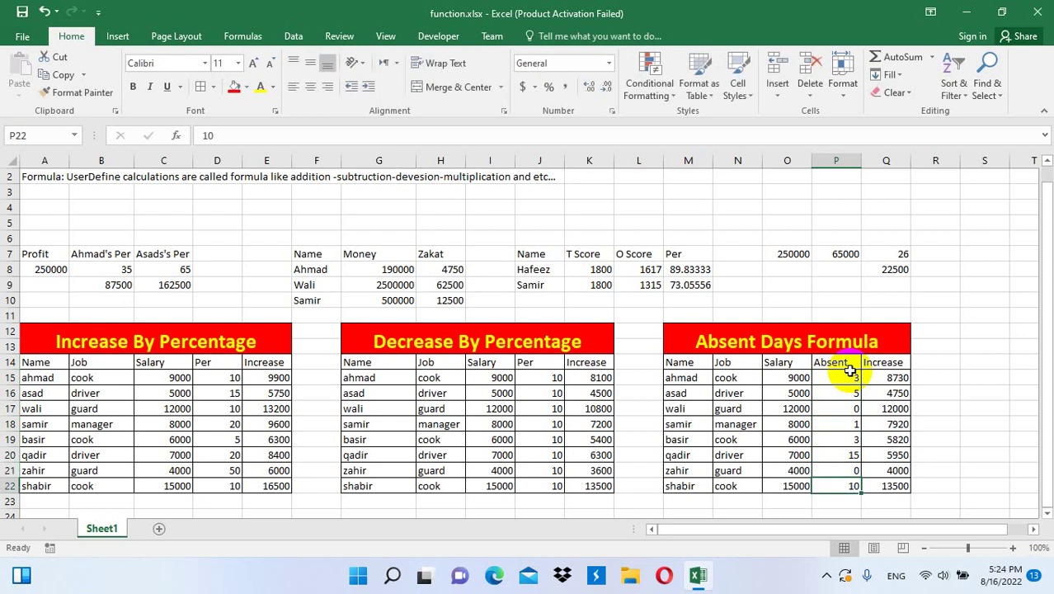
type("9")
key("Return")
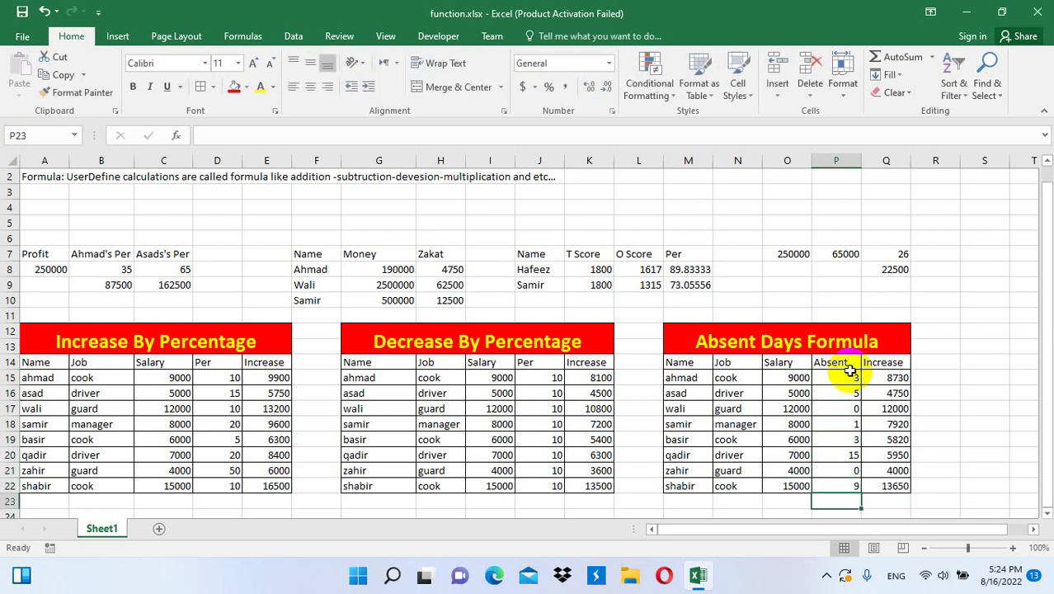
left_click_drag(882, 378, 878, 485)
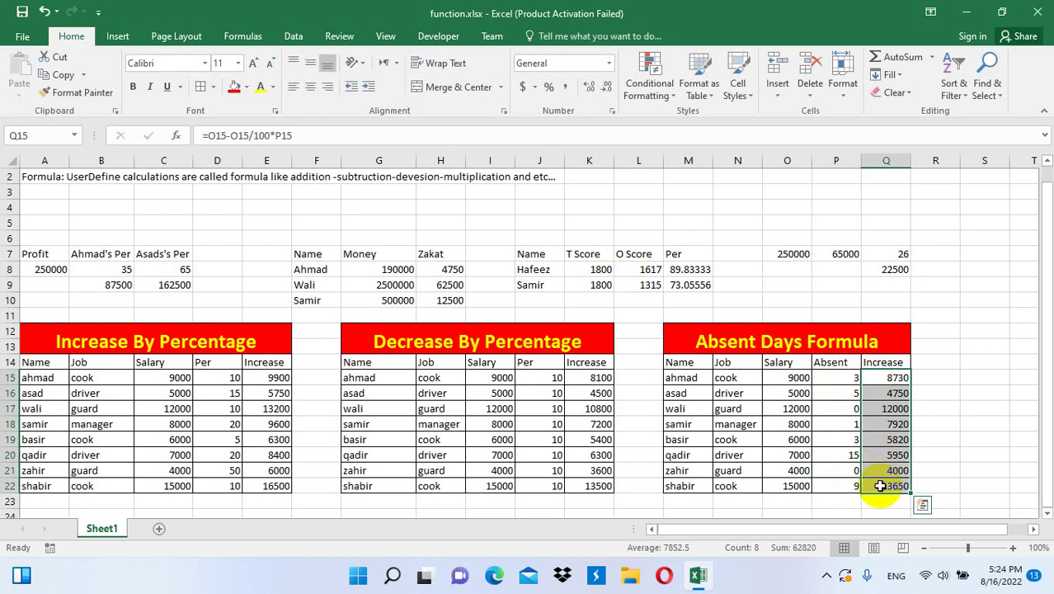
key("Delete")
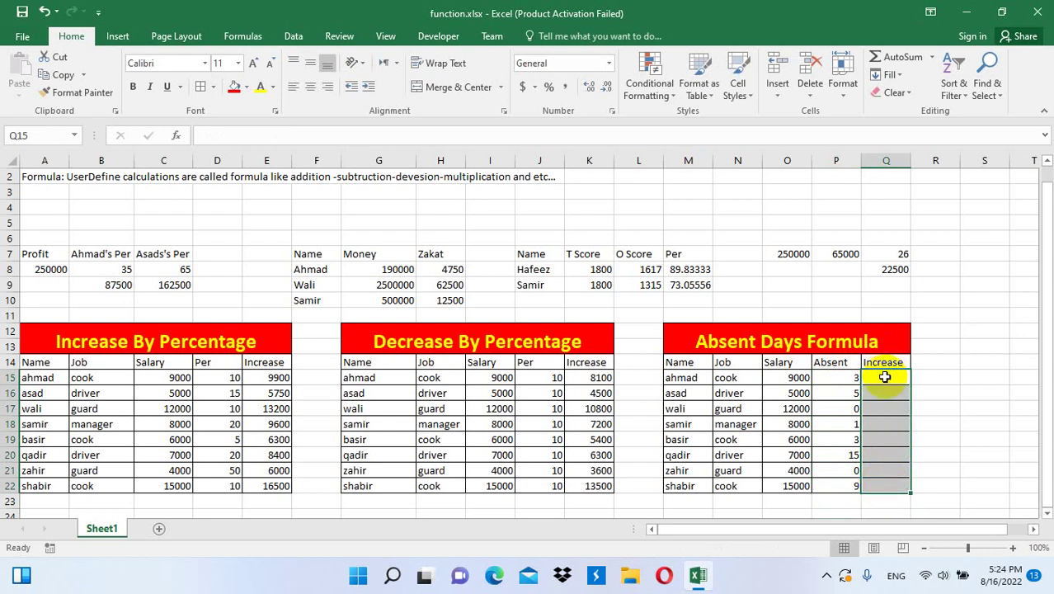
- Enter =O15-O15/30*P15 in Q15 and fill it down to Q22, from 8100 to 10500
left_click(884, 377)
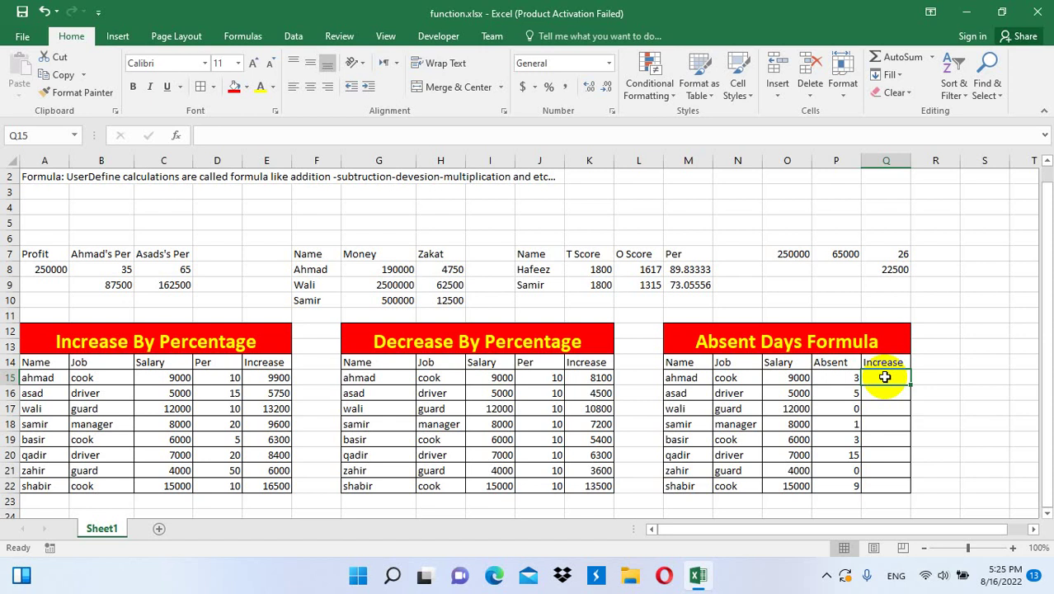
type("=")
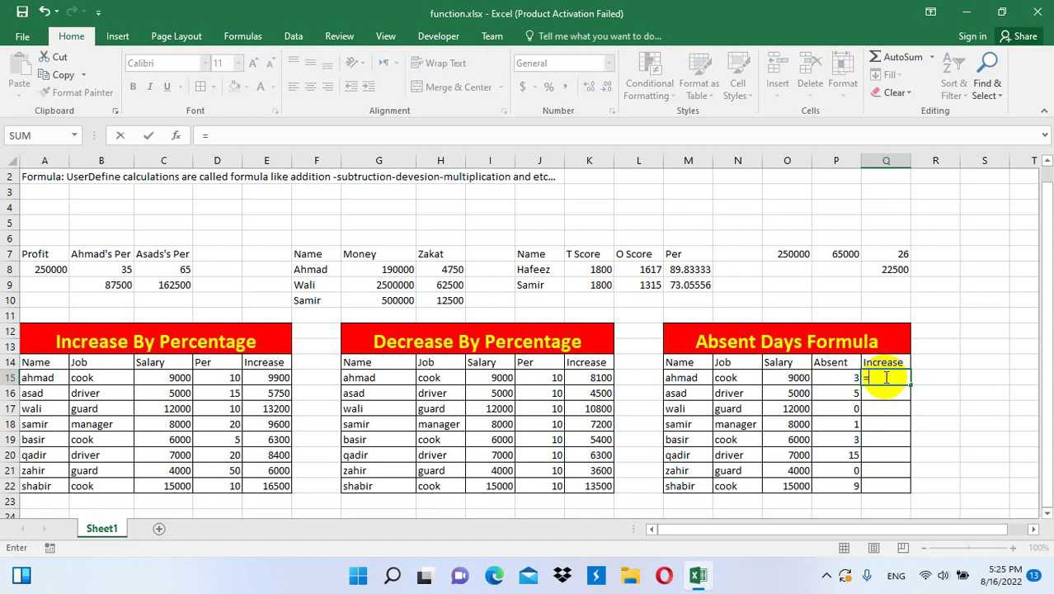
key("Left")
key("Left")
type("-")
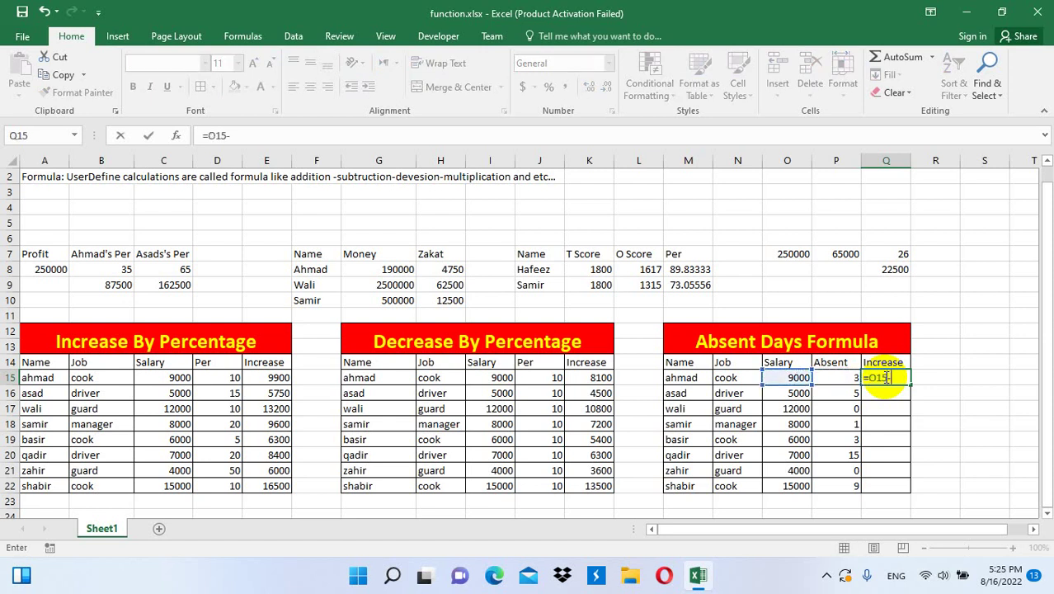
key("Left")
key("Left")
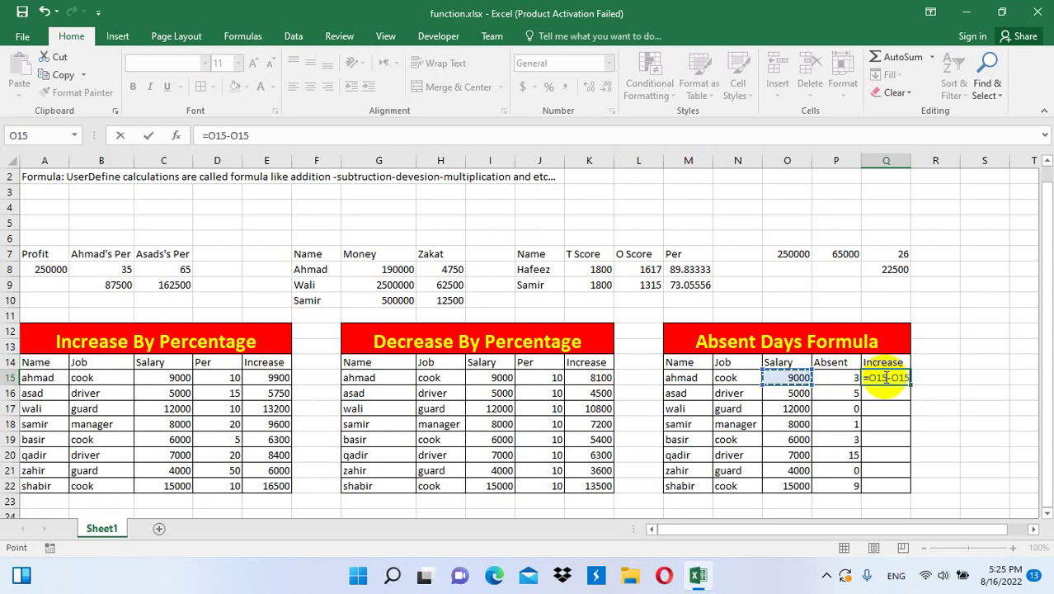
type("/30")
type("*")
type("P15")
key("Return")
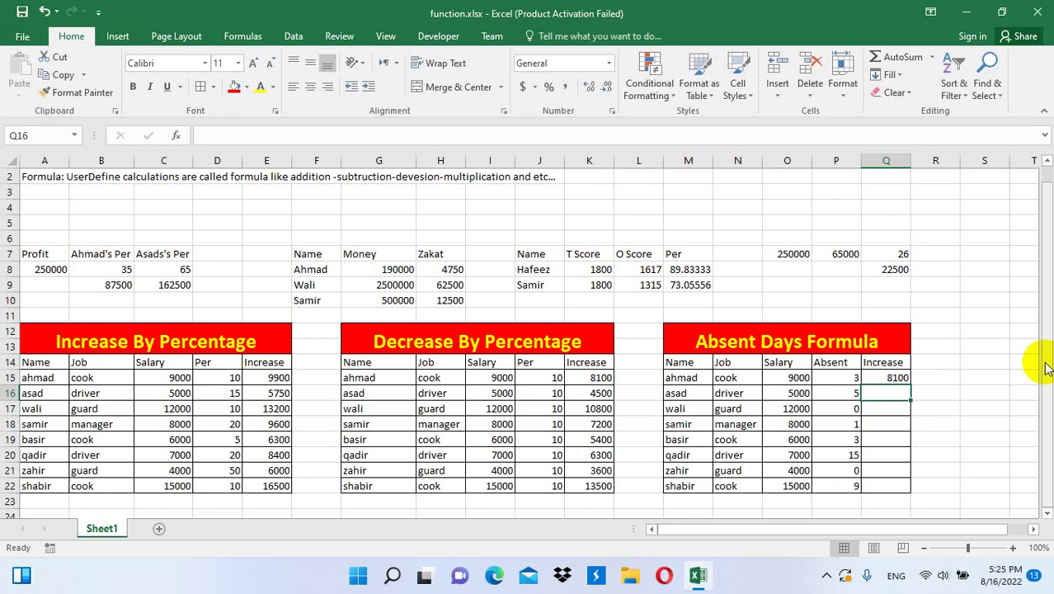
left_click(905, 378)
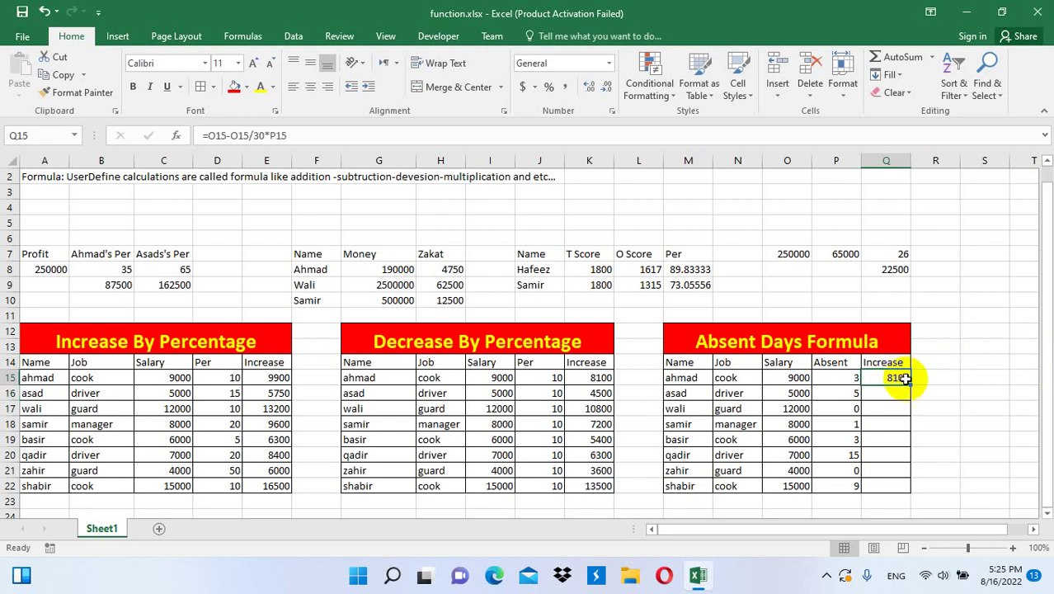
left_click_drag(910, 384, 904, 485)
left_click(920, 472)
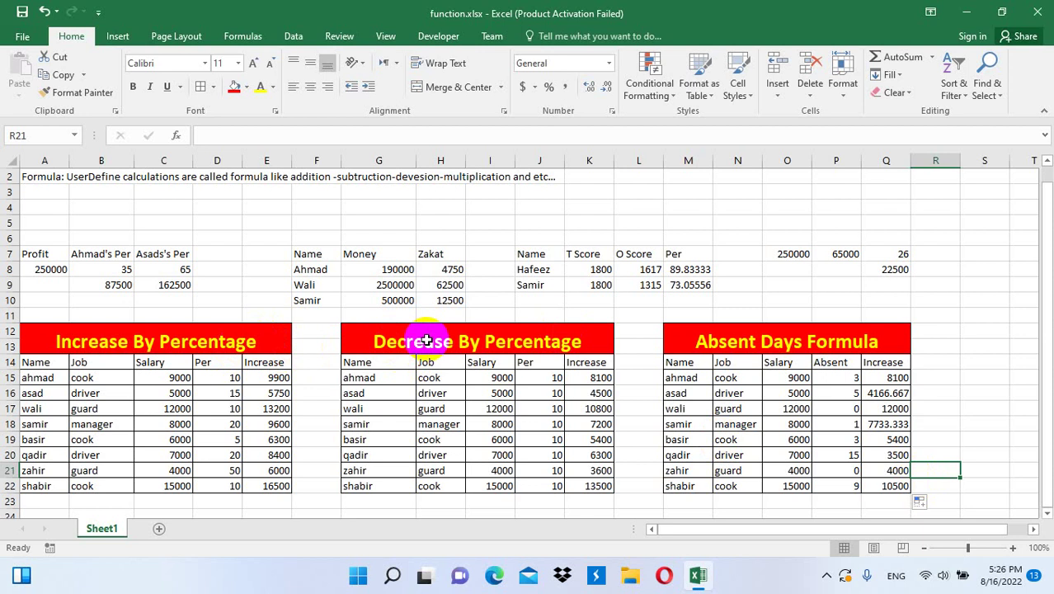
- Copy the Increase By Percentage table to A26 and clear its copied headers and values
left_click_drag(280, 354, 239, 485)
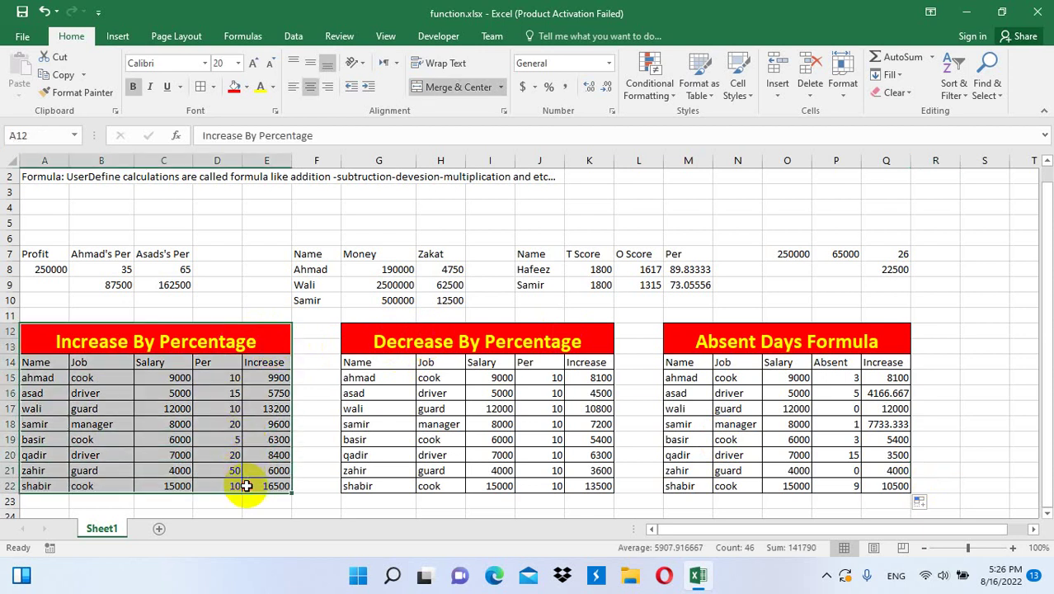
key("ctrl+c")
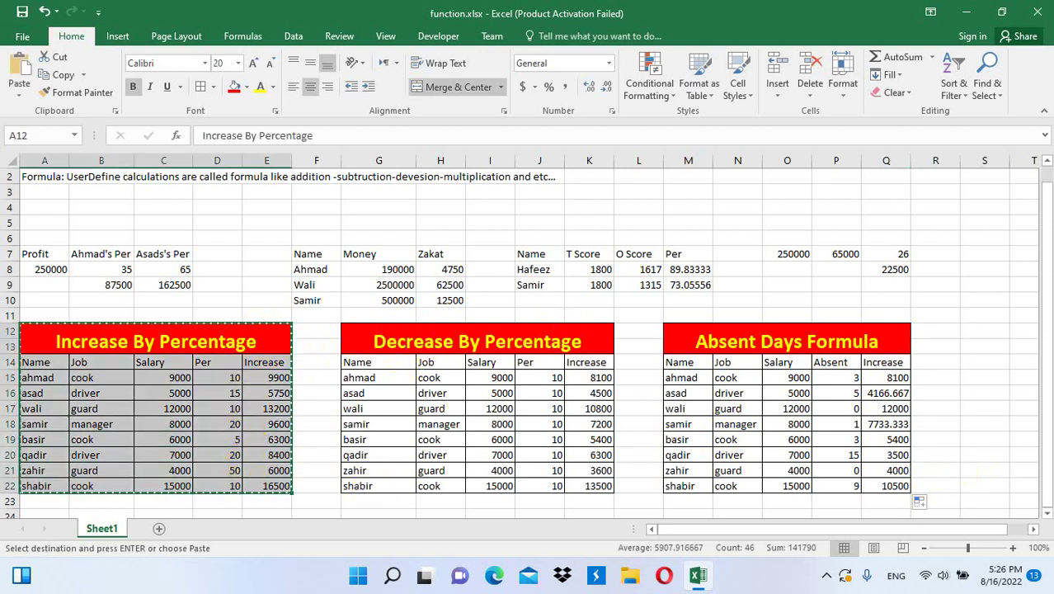
left_click(1047, 513)
left_click(1047, 513)
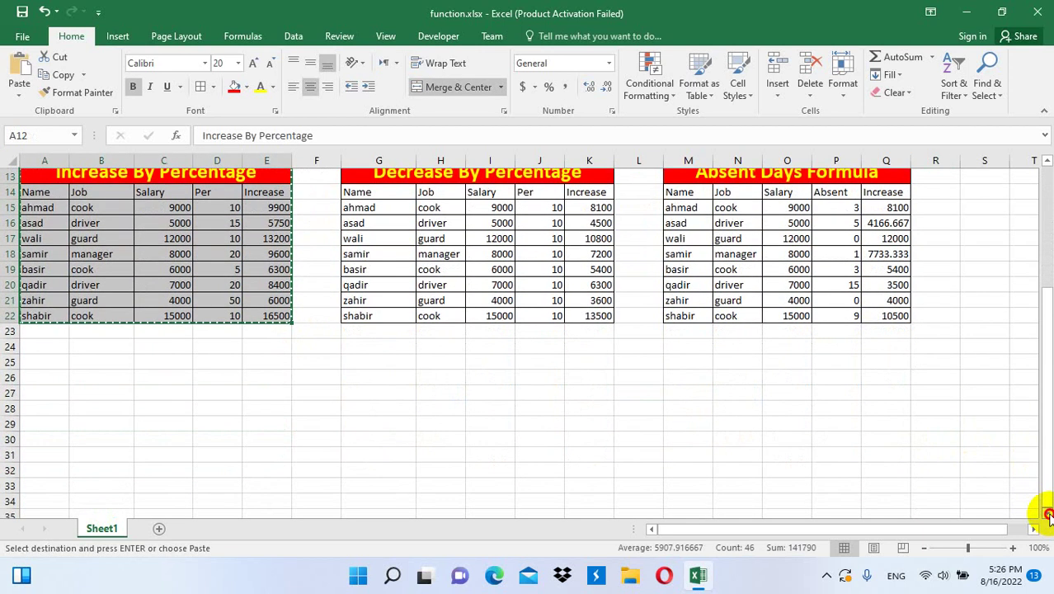
left_click(48, 343)
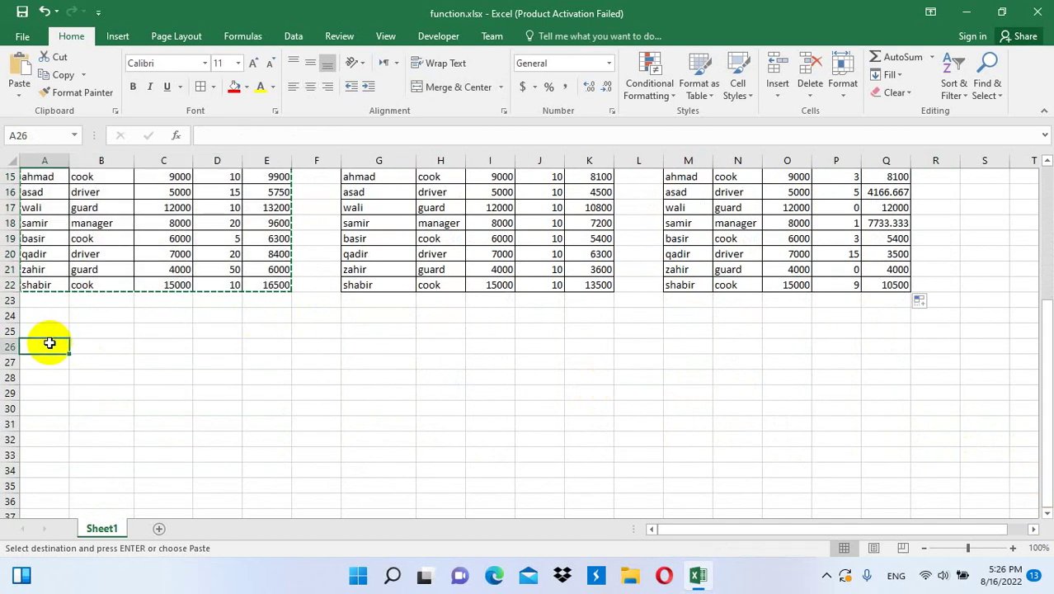
key("ctrl+v")
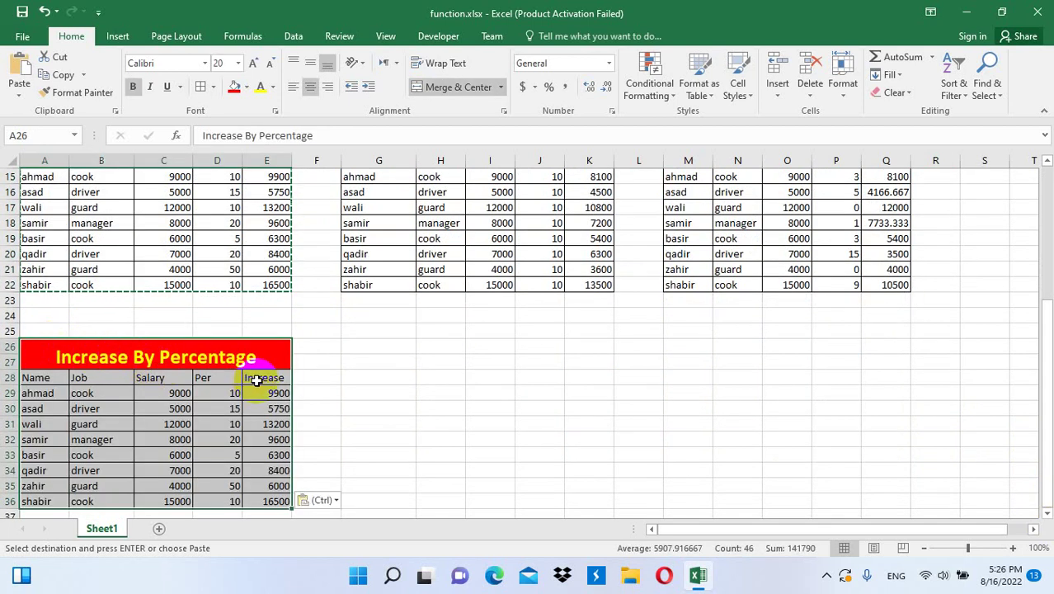
left_click(169, 377)
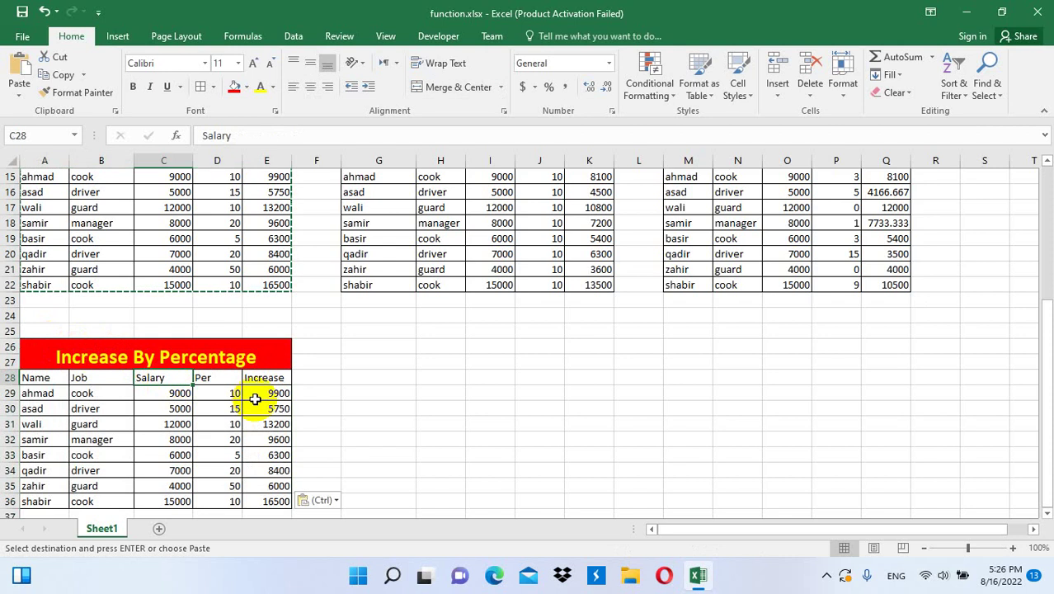
left_click_drag(108, 377, 263, 498)
key("Delete")
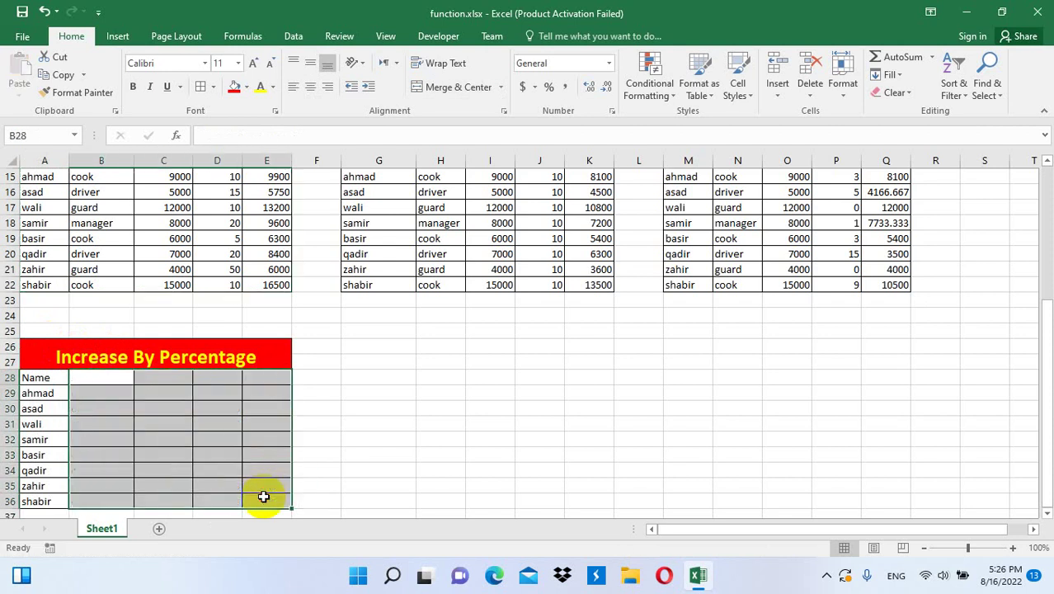
- Add the column headers Amount, Per, Years and Total in B28:E28
left_click(79, 382)
type("A")
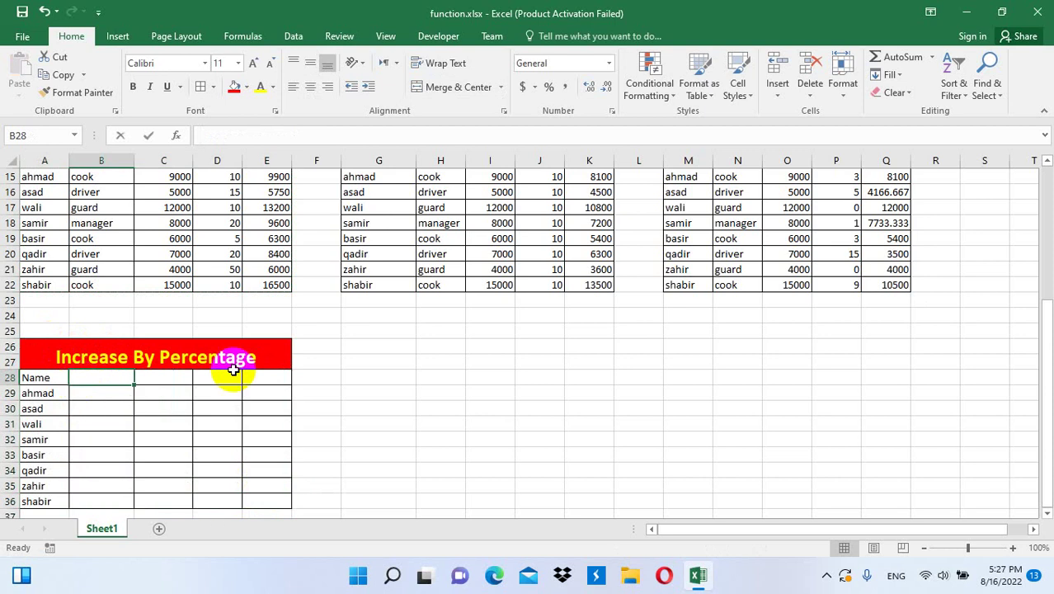
type("mount I")
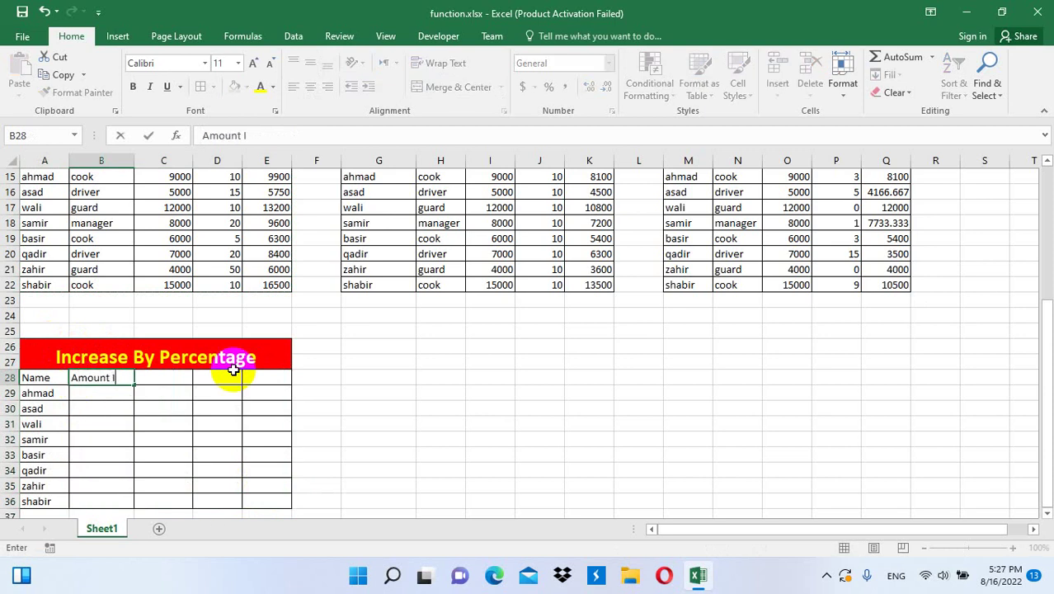
type("n Bank")
key("Tab")
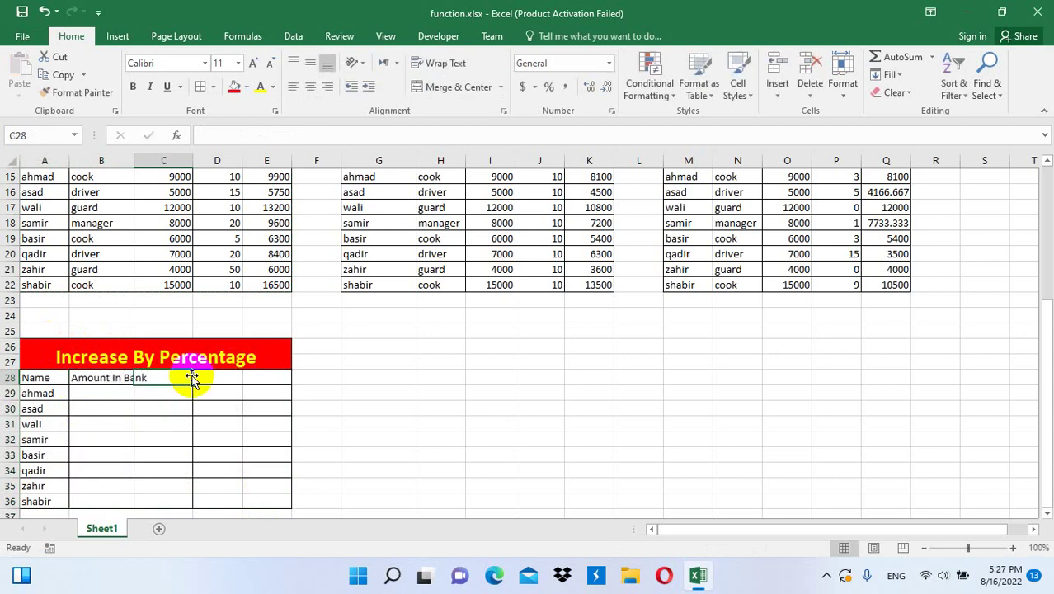
left_click(106, 381)
type("Amou")
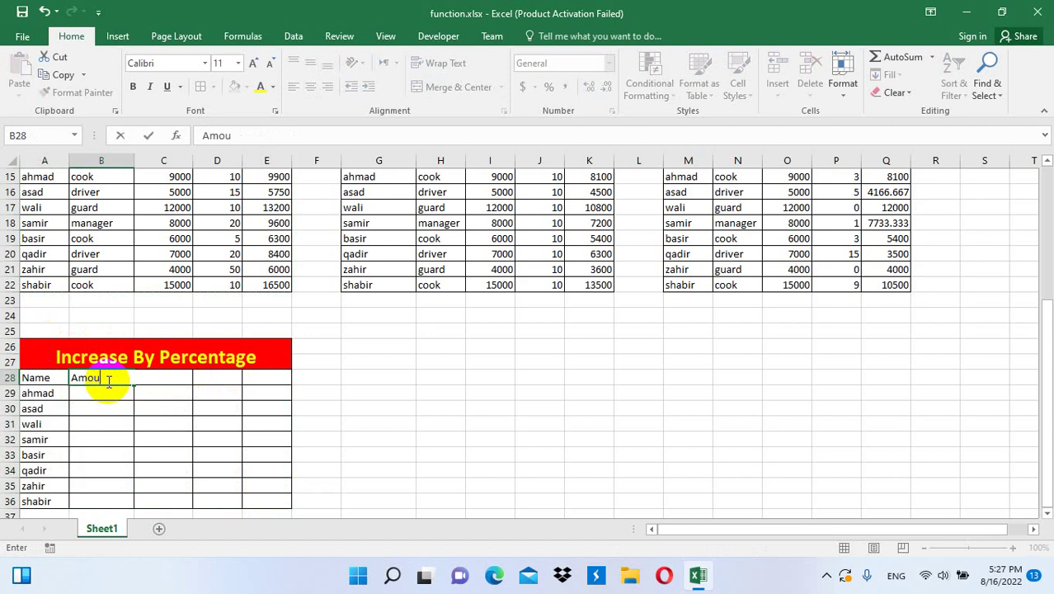
type("nt")
key("Tab")
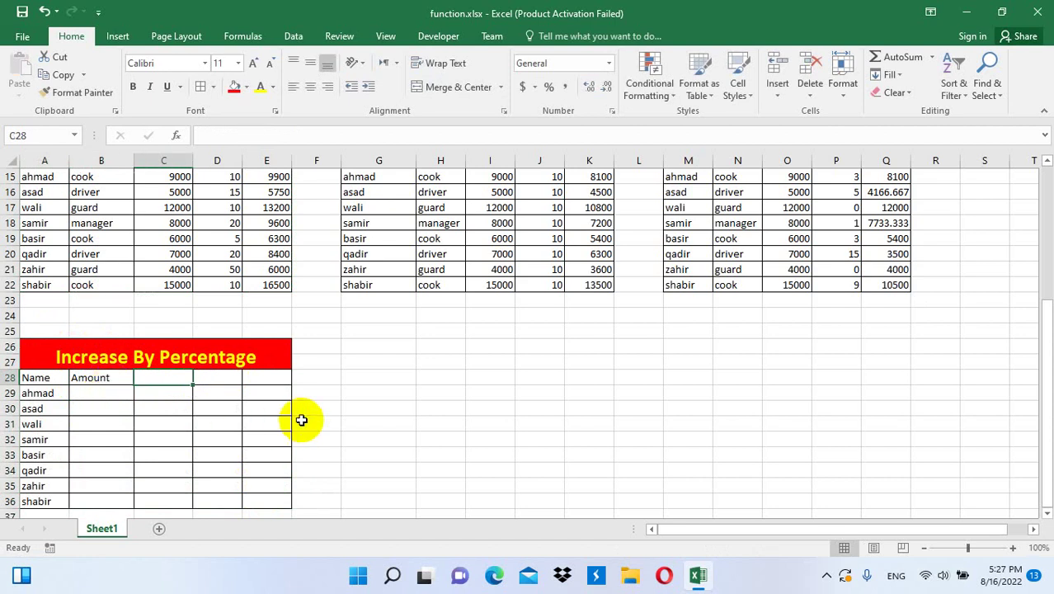
type("Per")
key("Tab")
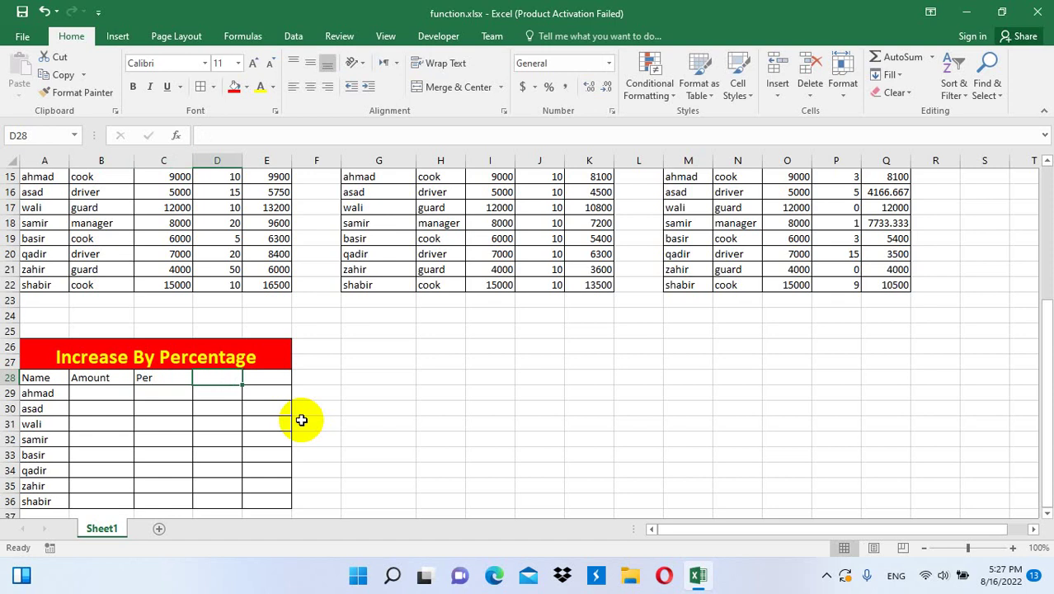
type("Ye")
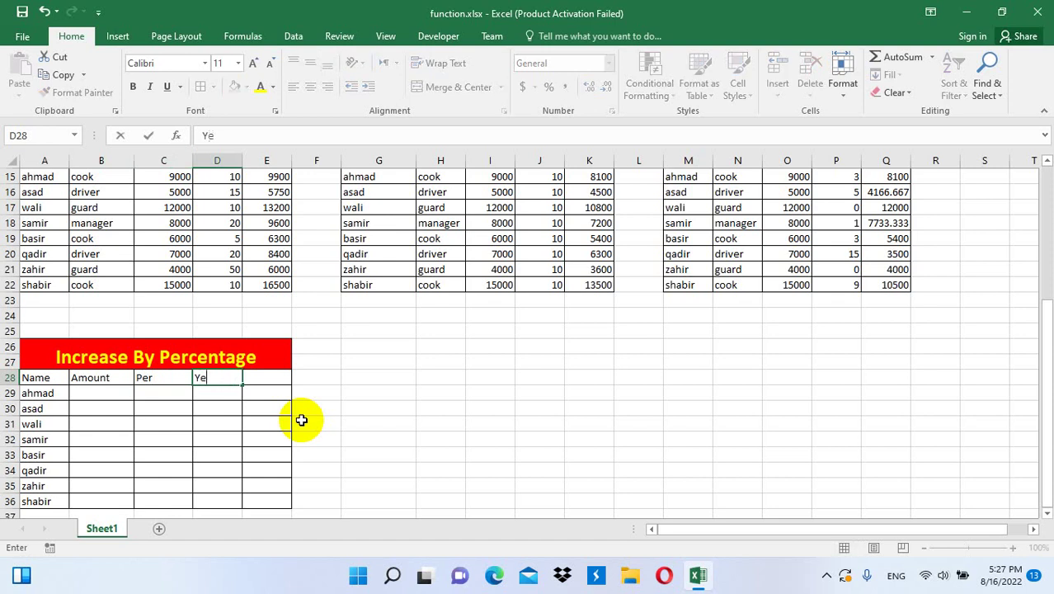
type("ars")
key("Tab")
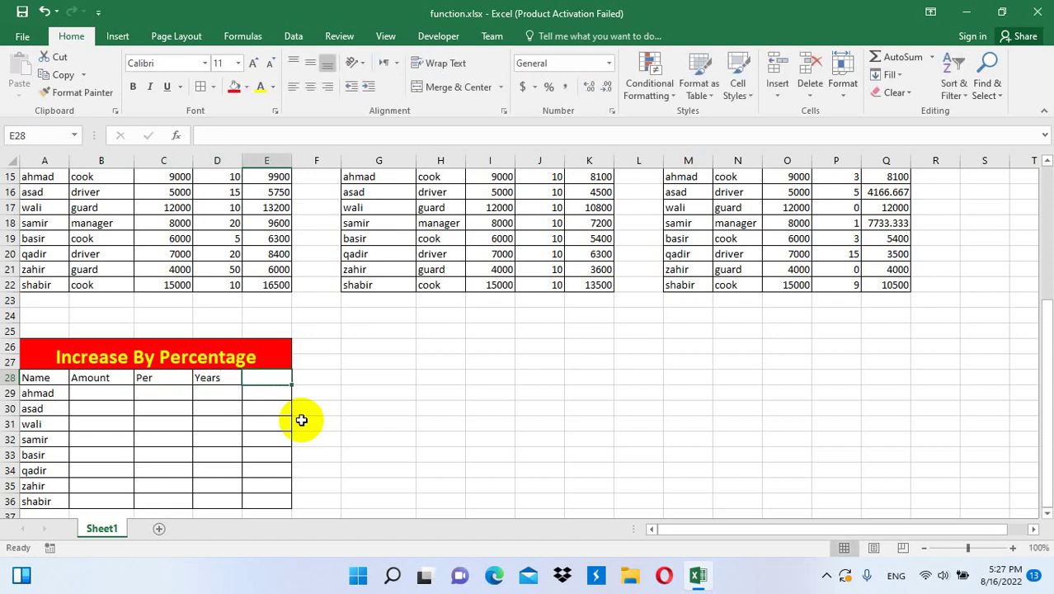
type("Total")
key("Return")
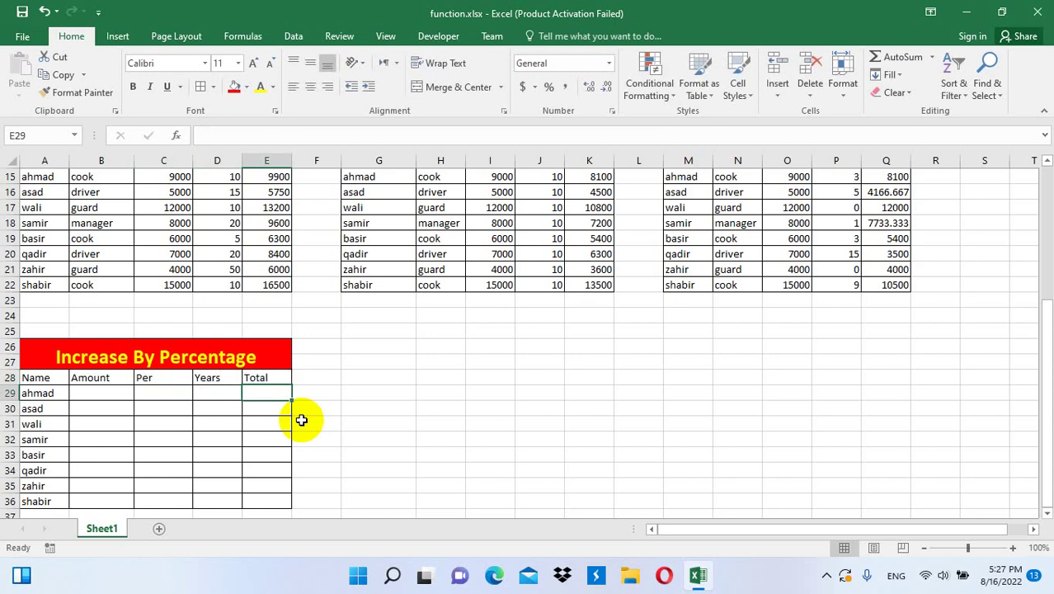
- Enter 150000 as ahmad's amount and retitle the table 'The Bank Formula'
left_click(117, 392)
type("150")
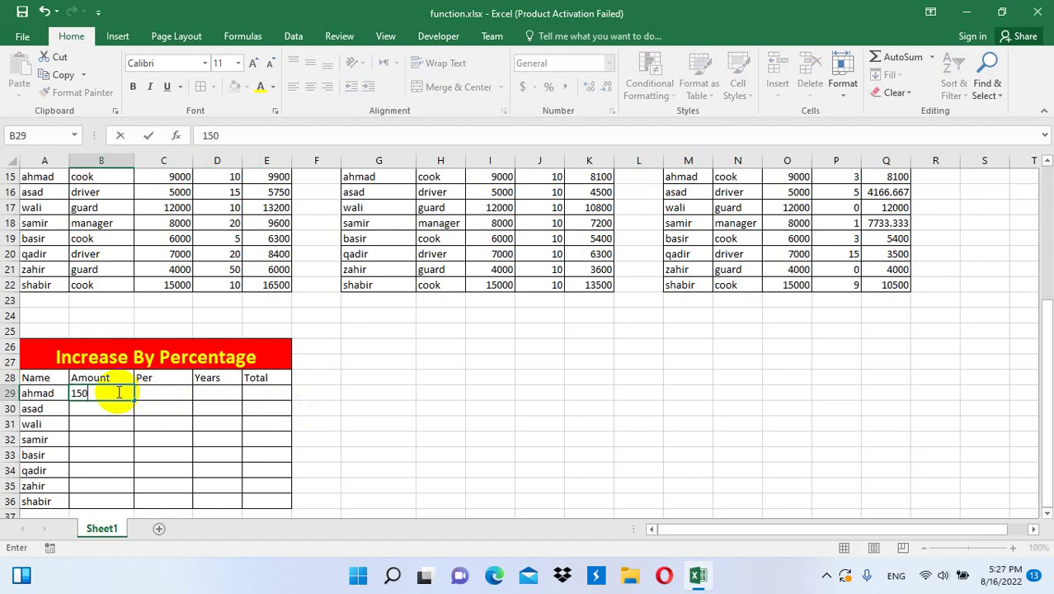
type("000")
left_click(94, 343)
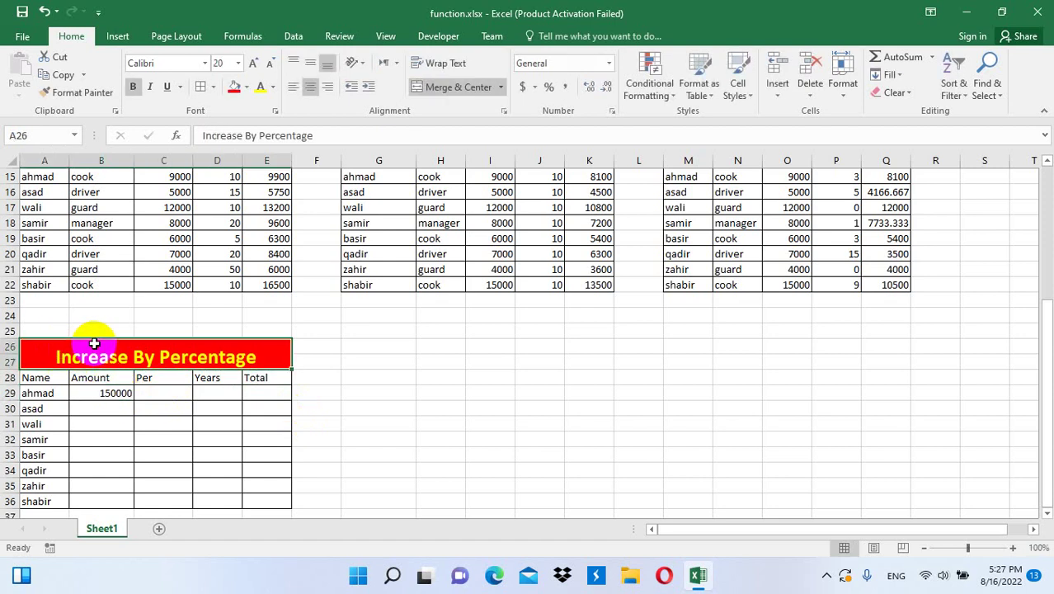
type("The Ba")
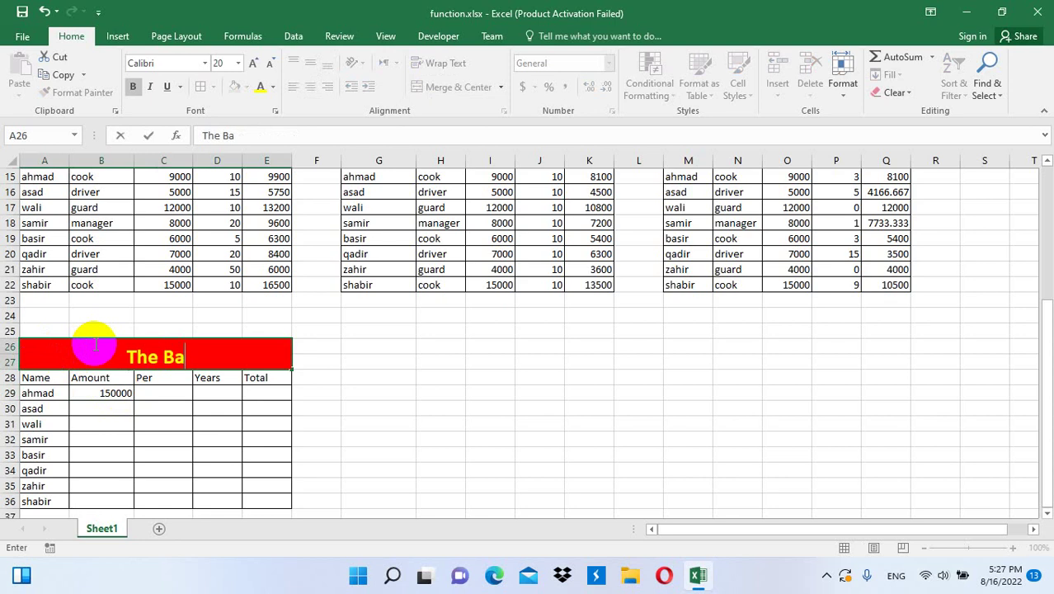
type("nk Formu")
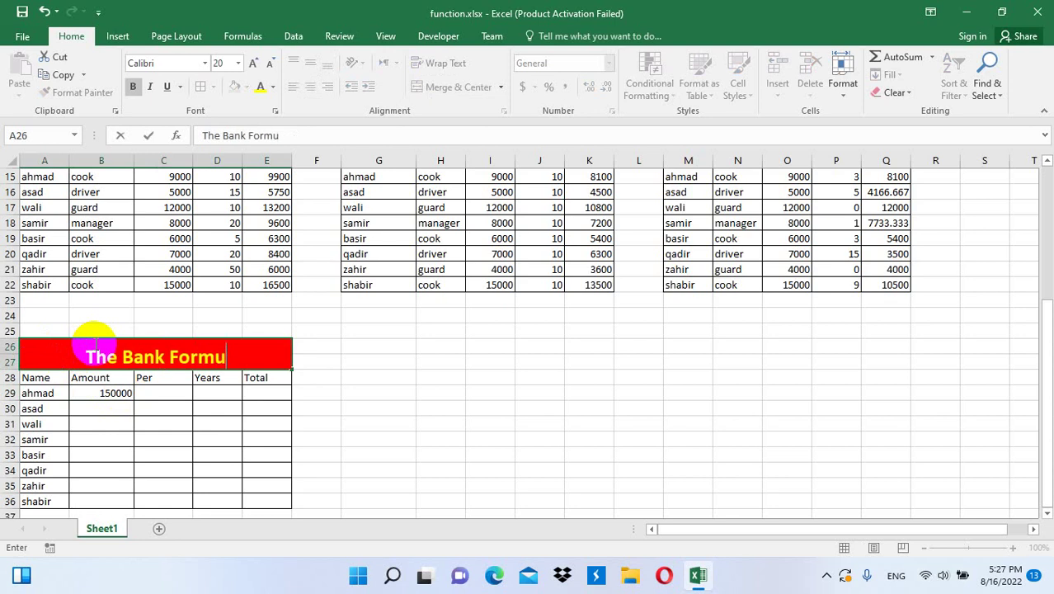
type("la")
key("Return")
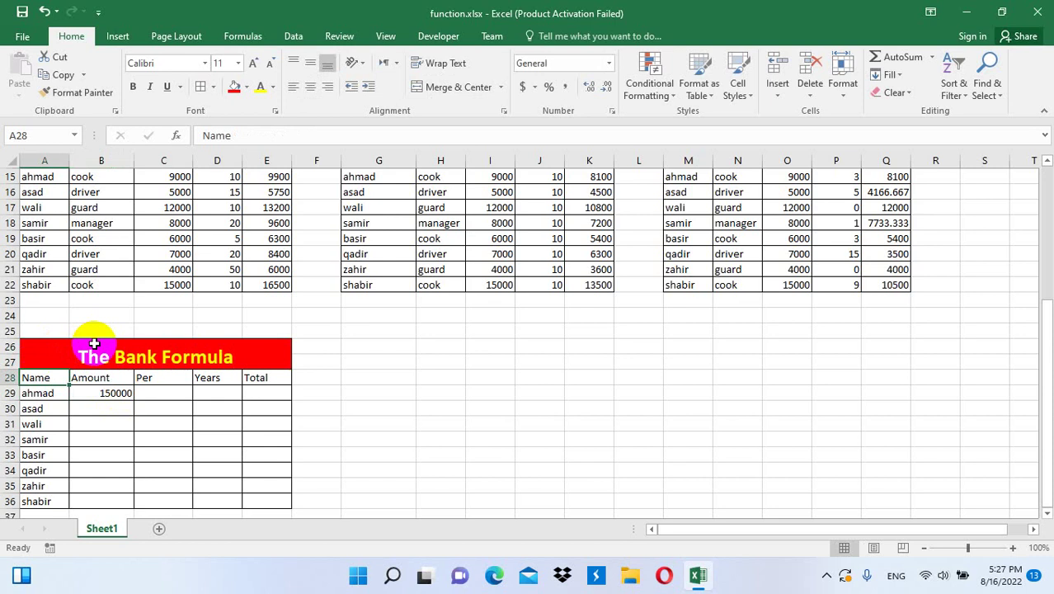
- Enter Per 2 and Years 5 in ahmad's row (C29:D29)
left_click(187, 394)
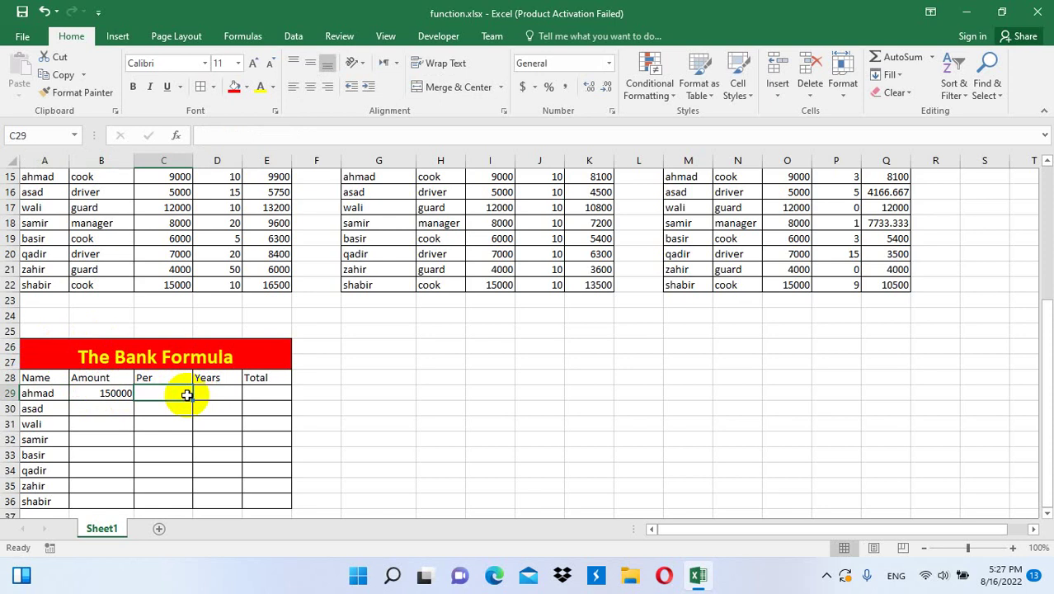
type("2")
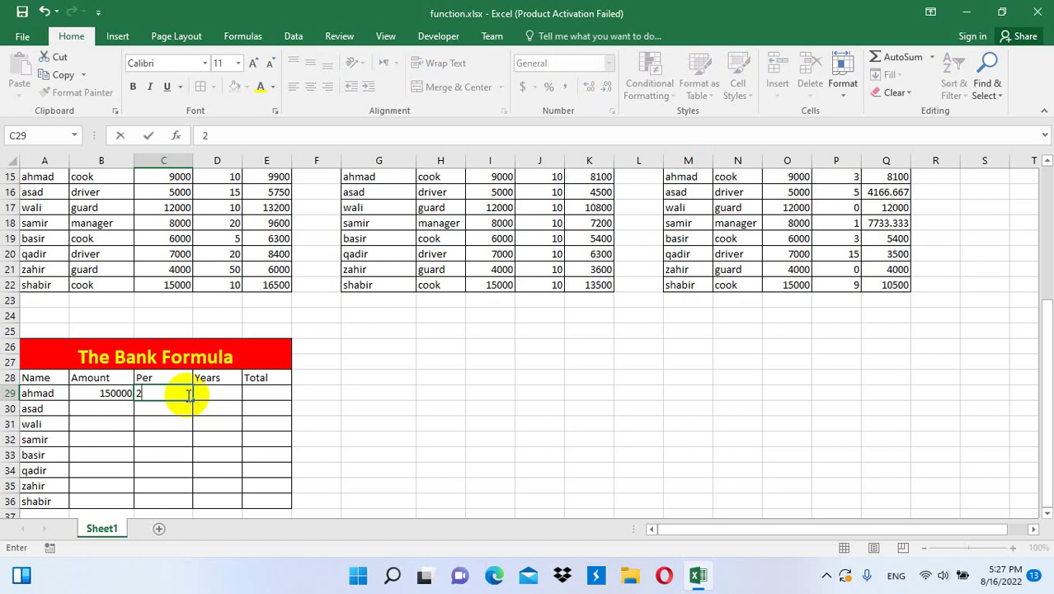
key("Tab")
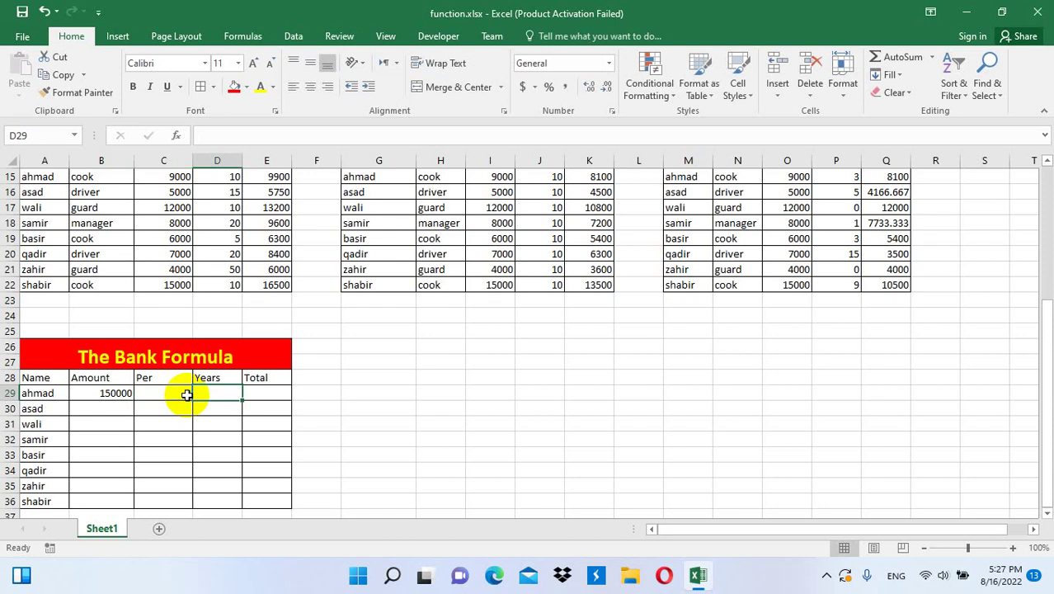
type("5")
key("Tab")
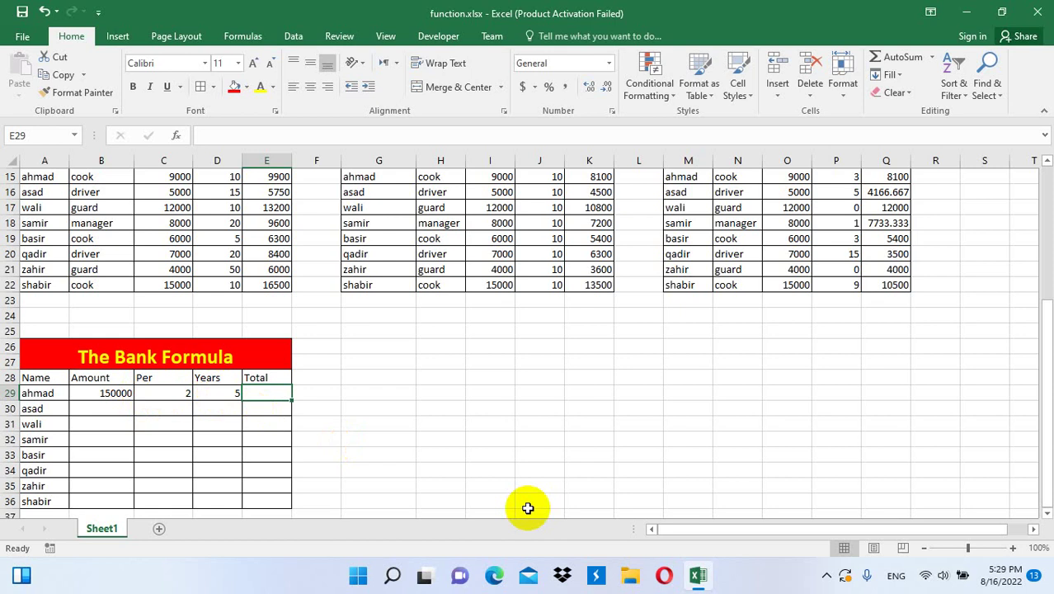
- Enter =B29+B29/100*C29*D29 in E29, giving ahmad a Total of 165000
type("=")
key("Left")
key("Left")
key("Left")
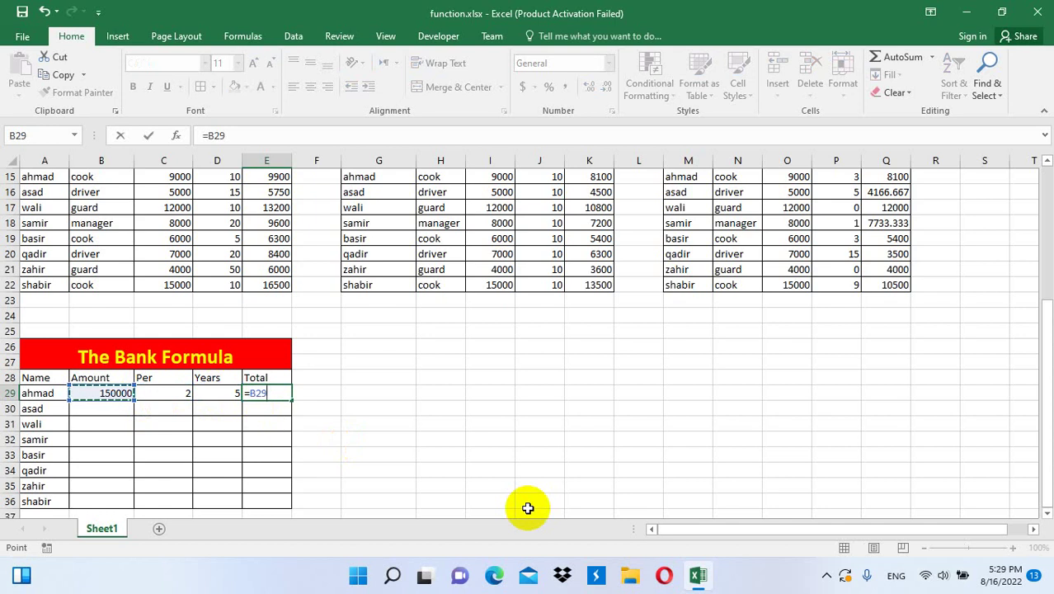
type("*")
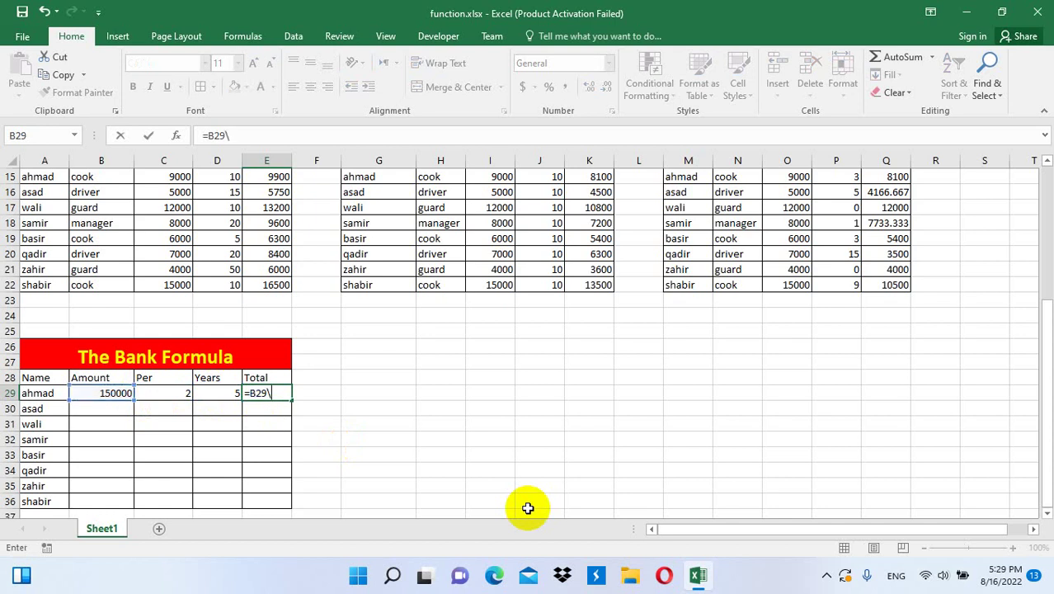
key("BackSpace")
type("+")
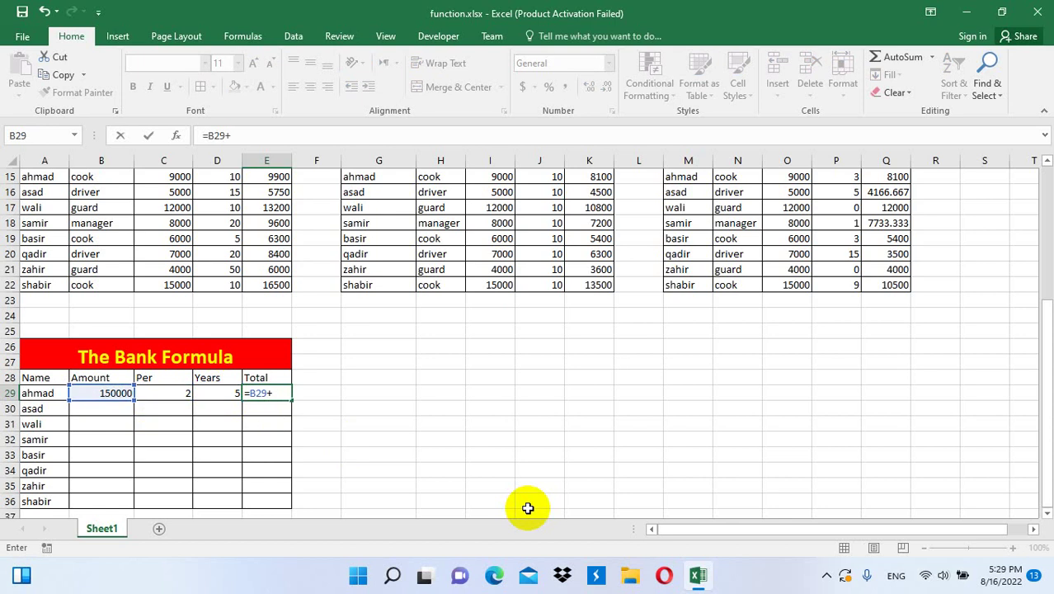
key("Left")
key("Left")
key("Left")
type("/")
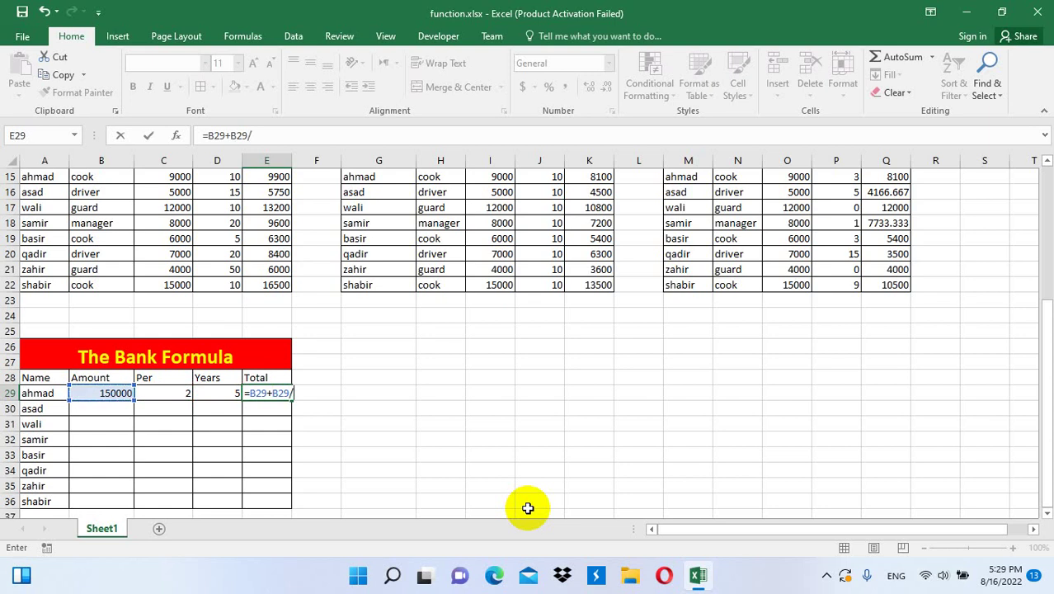
type("100")
type("*")
key("Left")
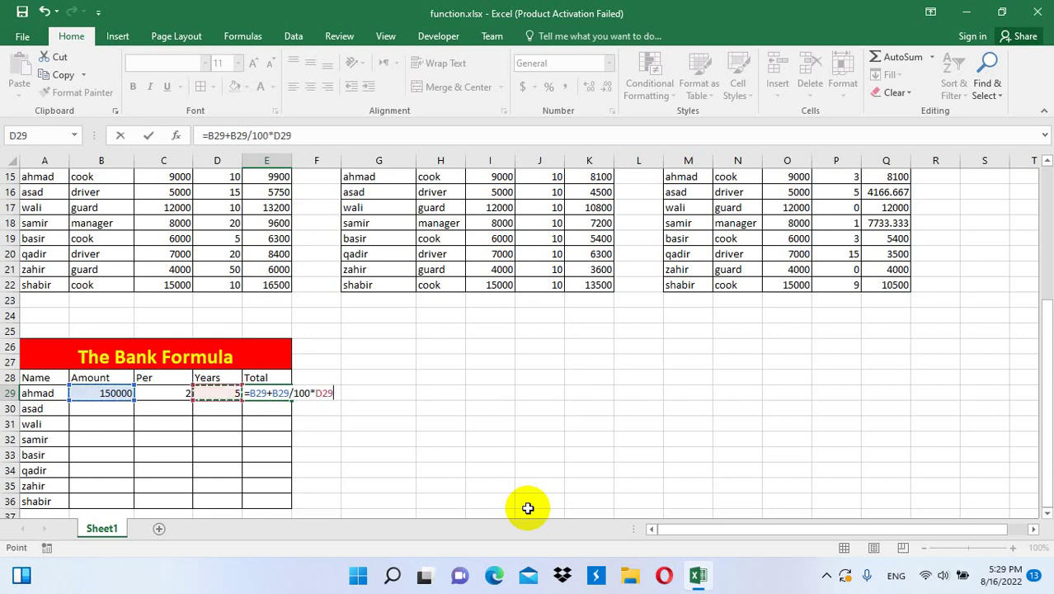
key("Left")
type("*")
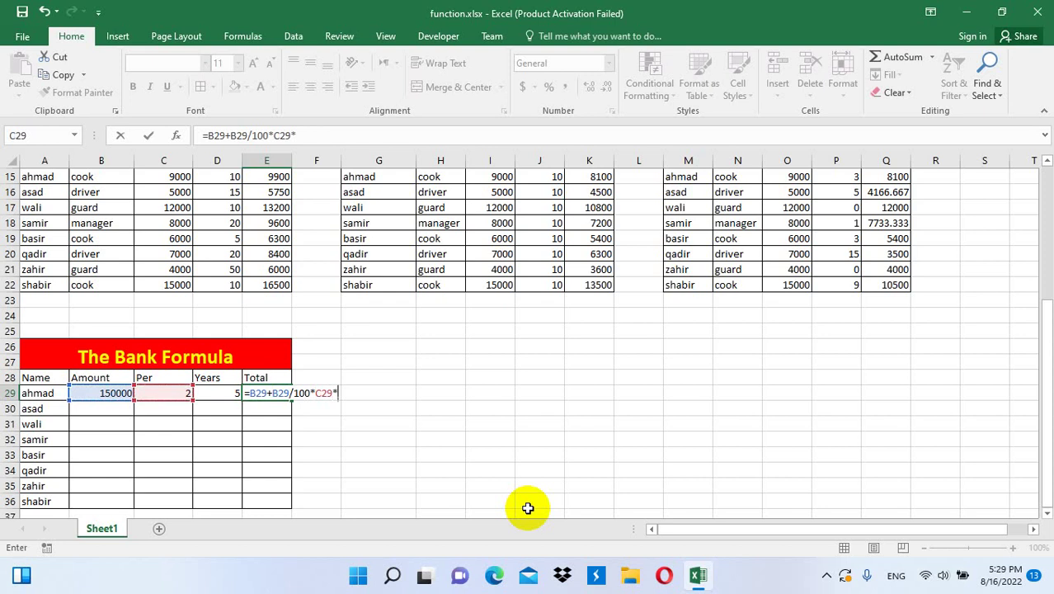
key("Left")
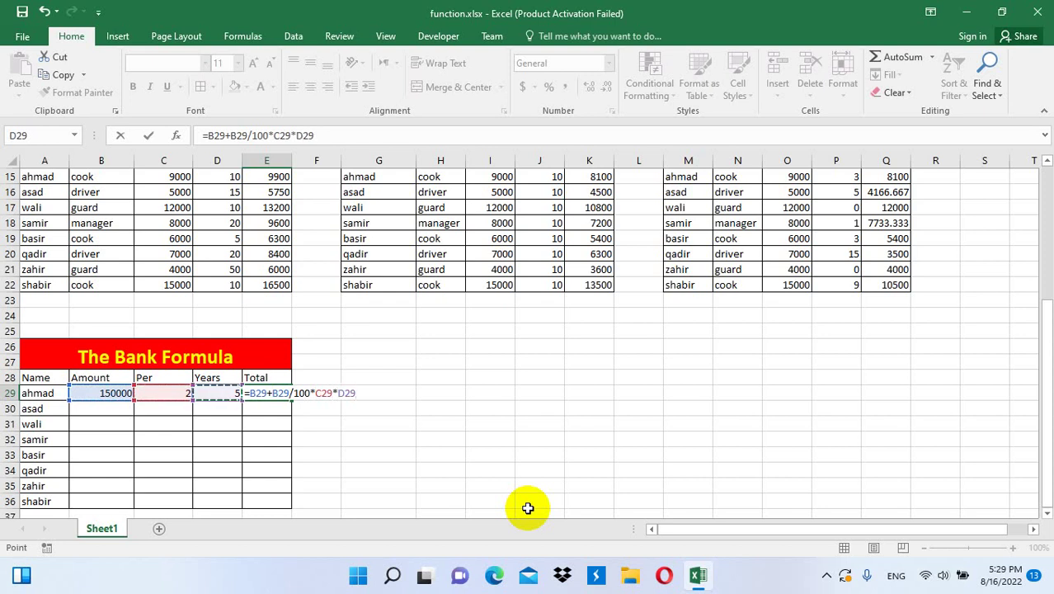
key("Return")
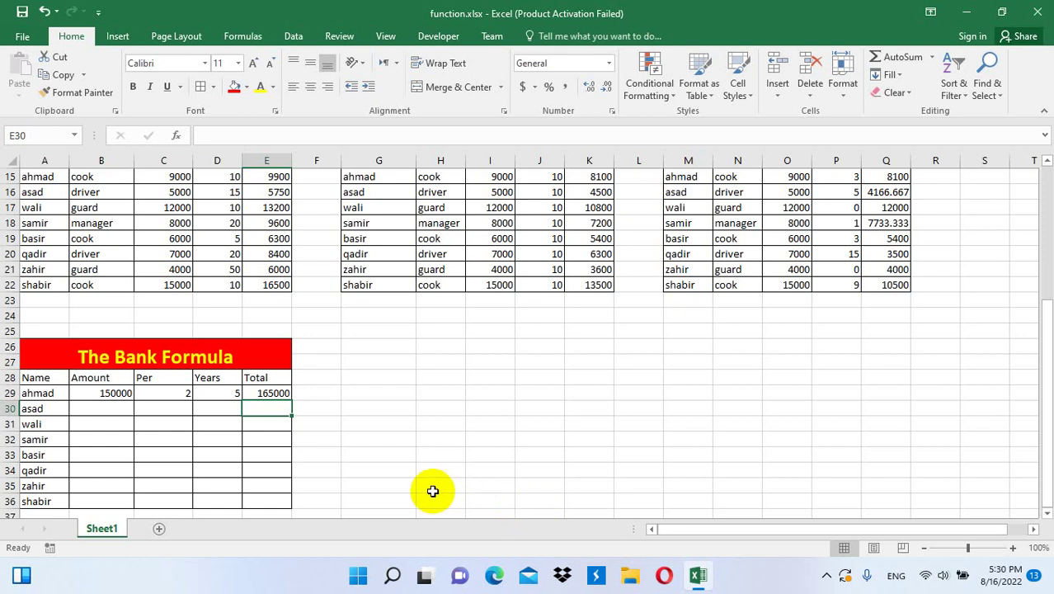
- Enter asad's amount 280000, Per 3 and Years 4 in B30:D30
left_click(109, 410)
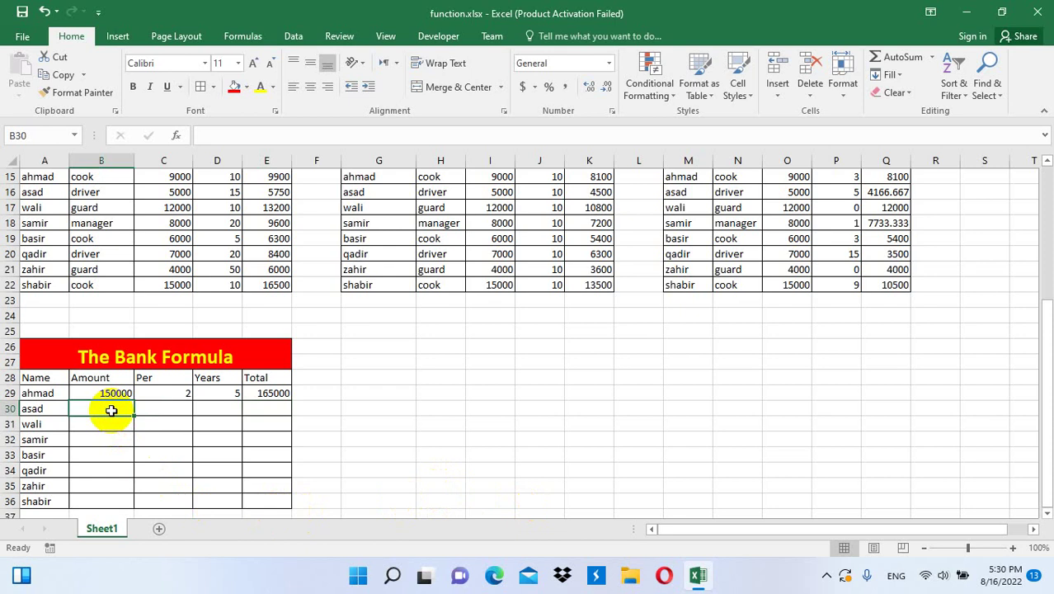
type("2800")
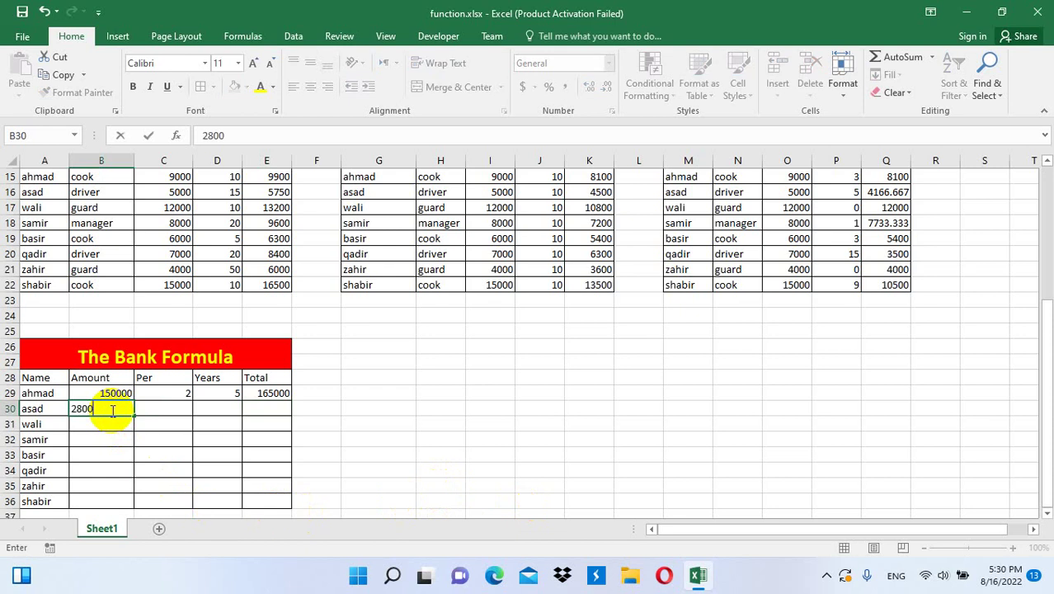
type("00")
key("Tab")
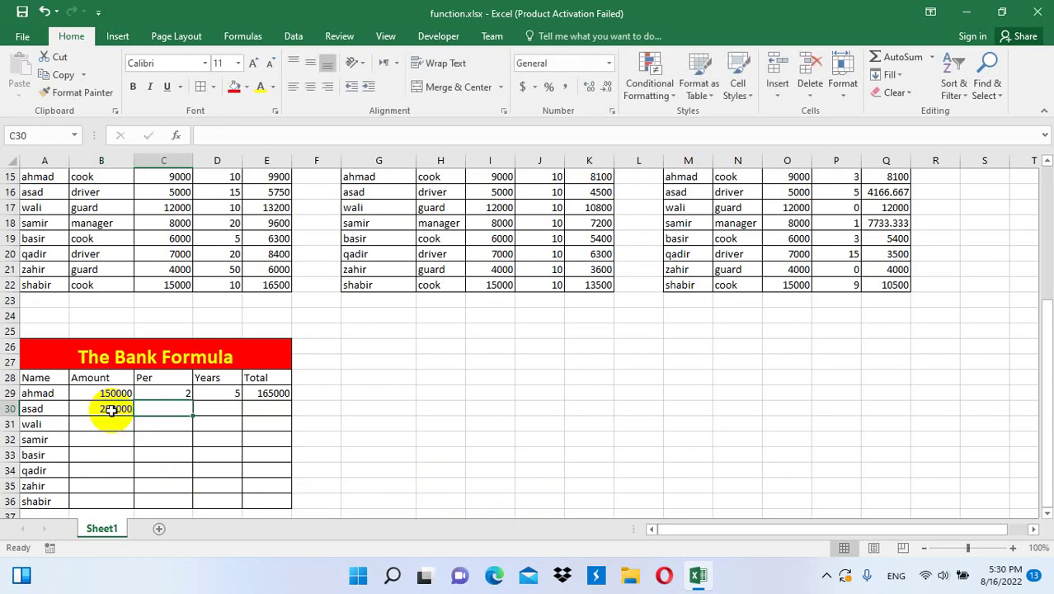
type("3")
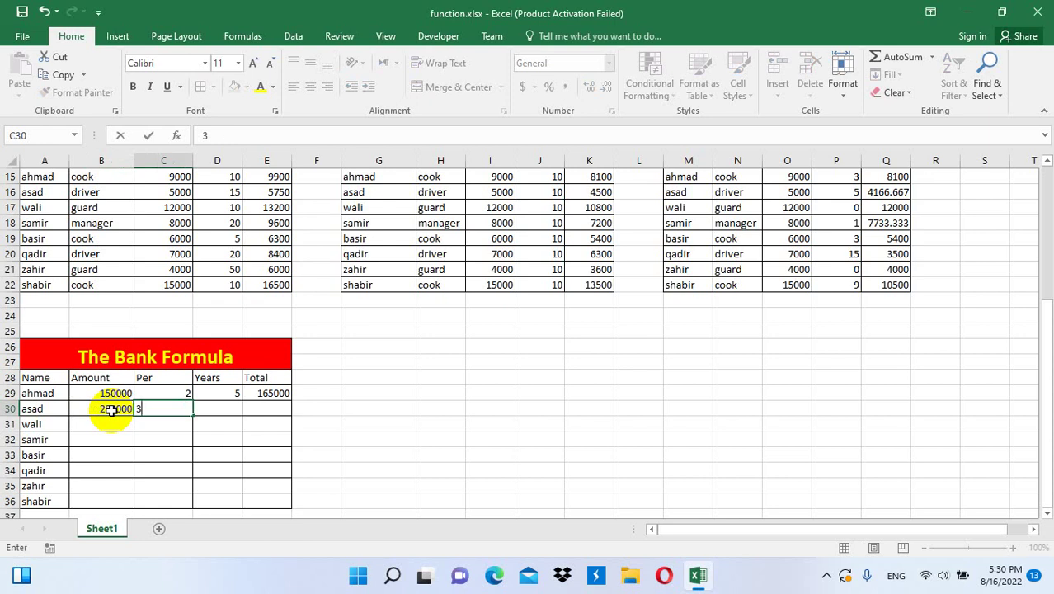
key("Tab")
type("4")
key("Tab")
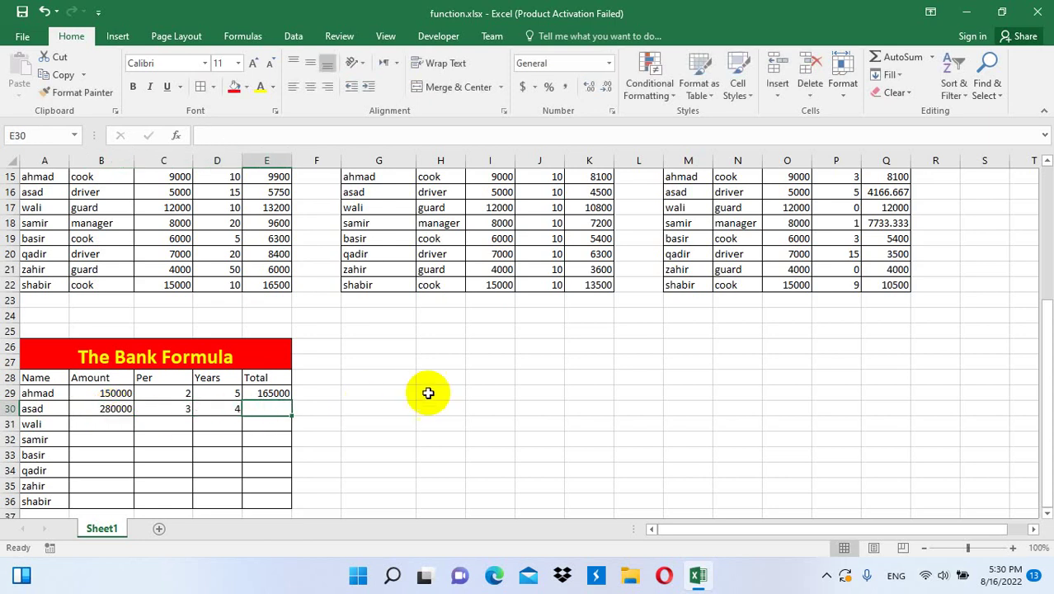
- Enter =B30+B30/100*C30*D30 in E30, giving asad a Total of 313600
type("=")
key("Left")
key("Left")
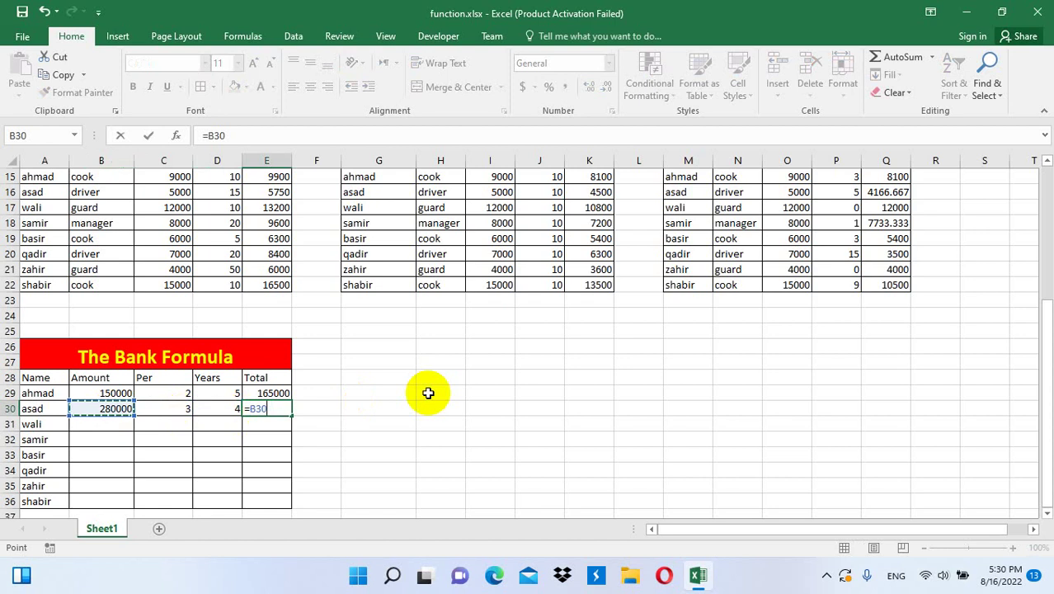
type("+")
key("Left")
key("Left")
key("Left")
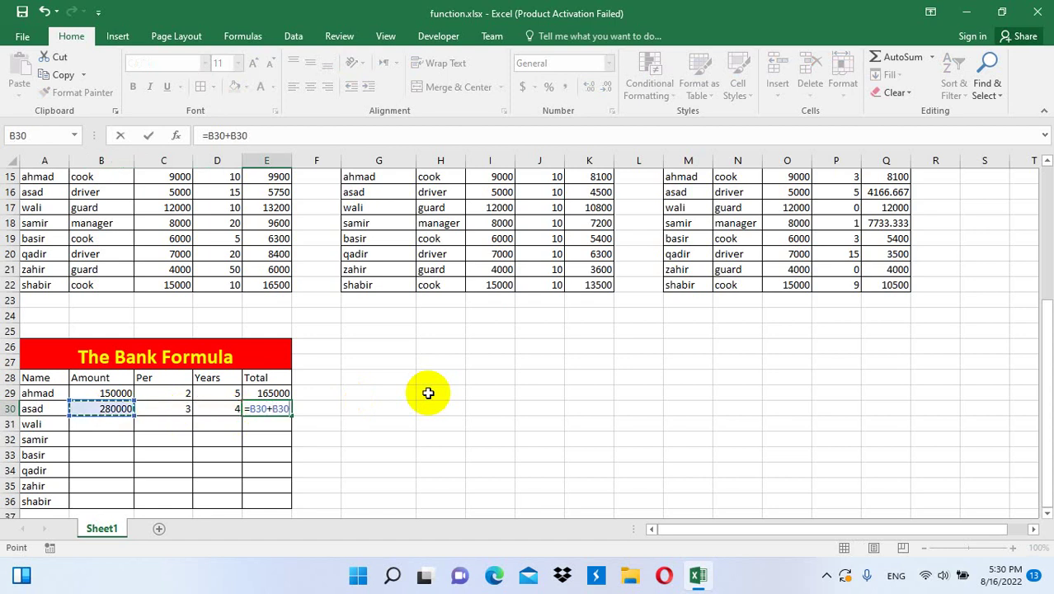
key("BackSpace")
key("BackSpace")
key("BackSpace")
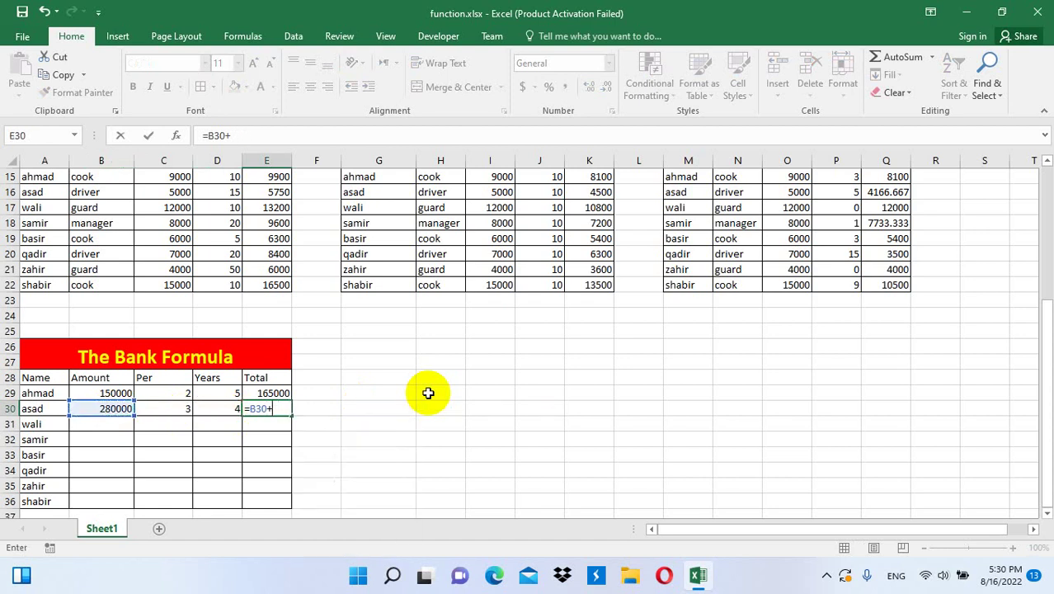
key("BackSpace")
key("BackSpace")
key("BackSpace")
key("BackSpace")
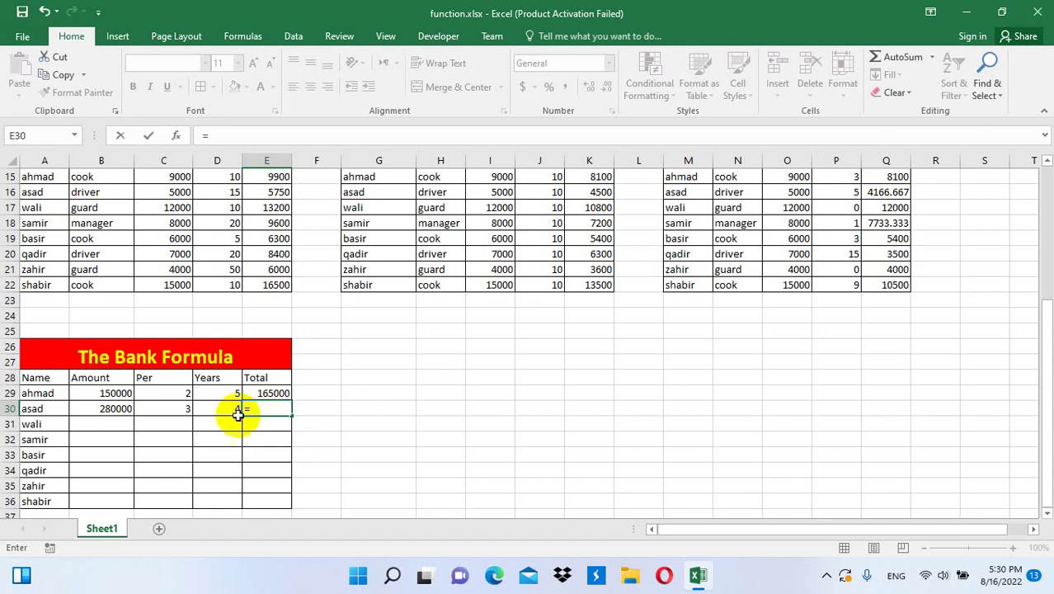
left_click(114, 408)
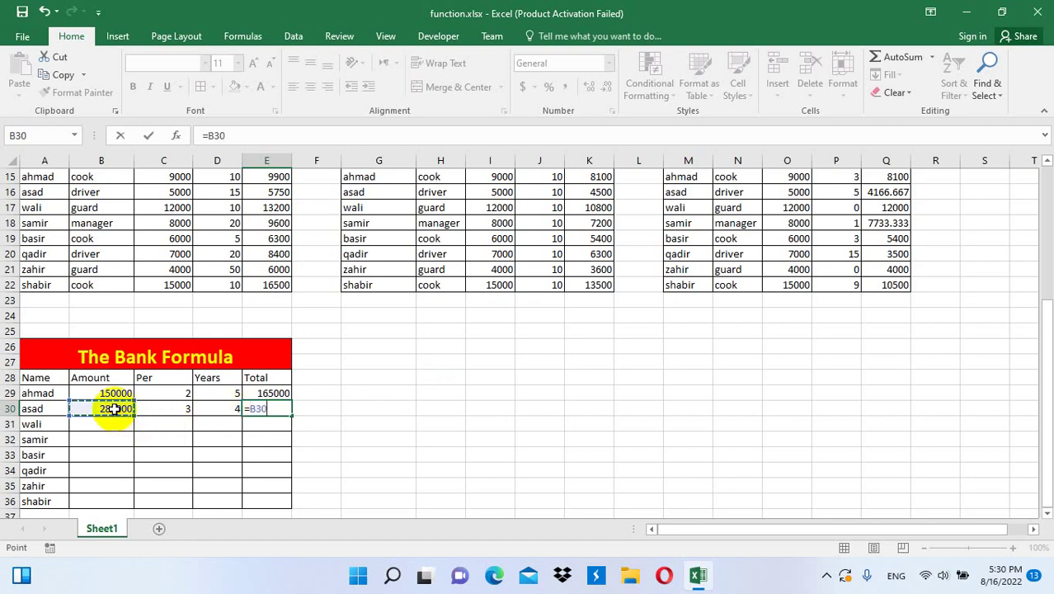
type("+")
left_click(113, 408)
type("/")
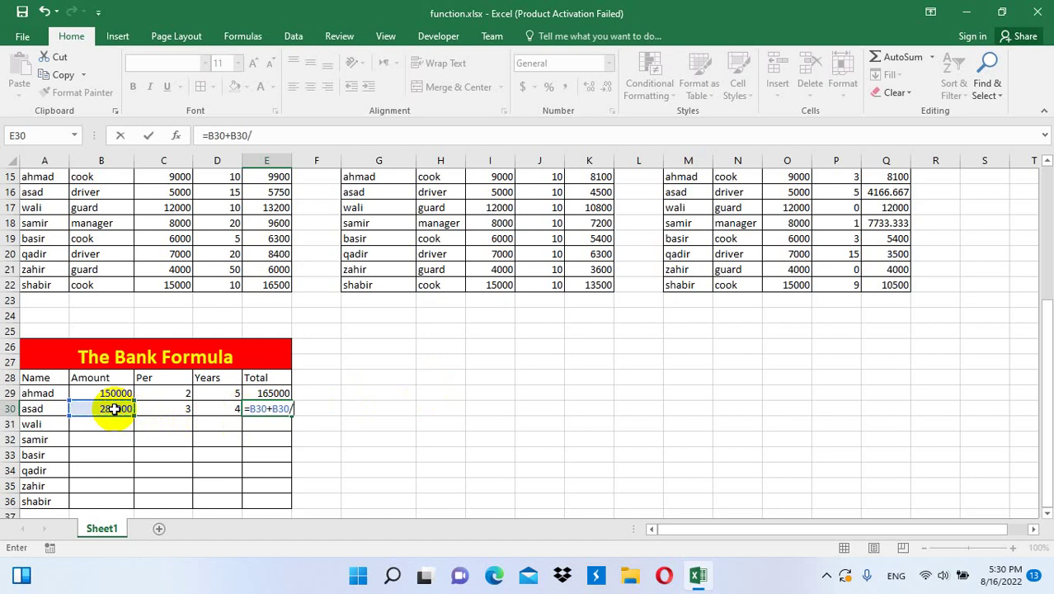
type("100")
type("*")
left_click(176, 408)
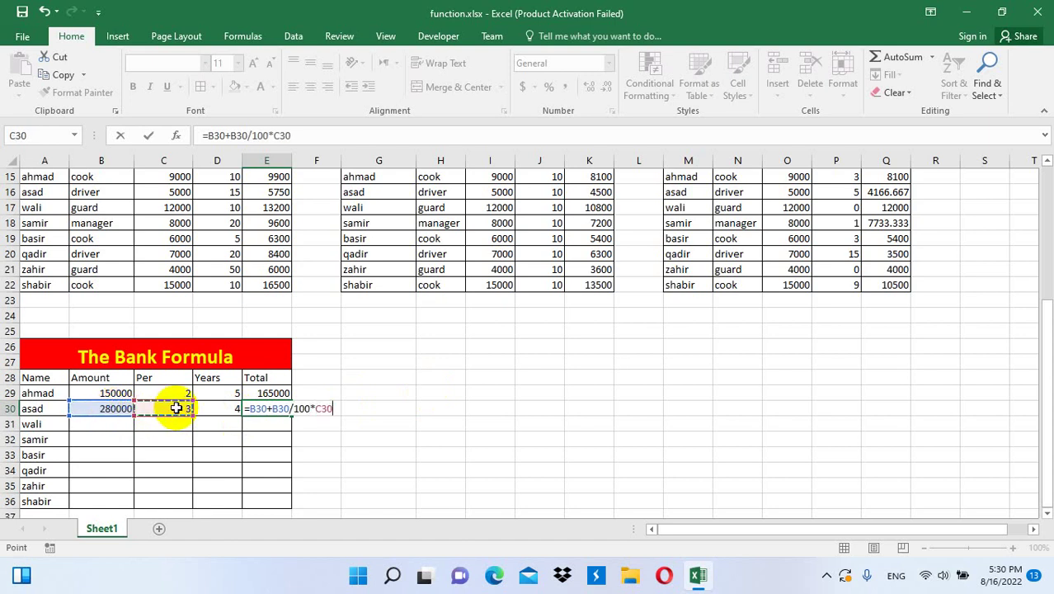
type("*")
left_click(207, 409)
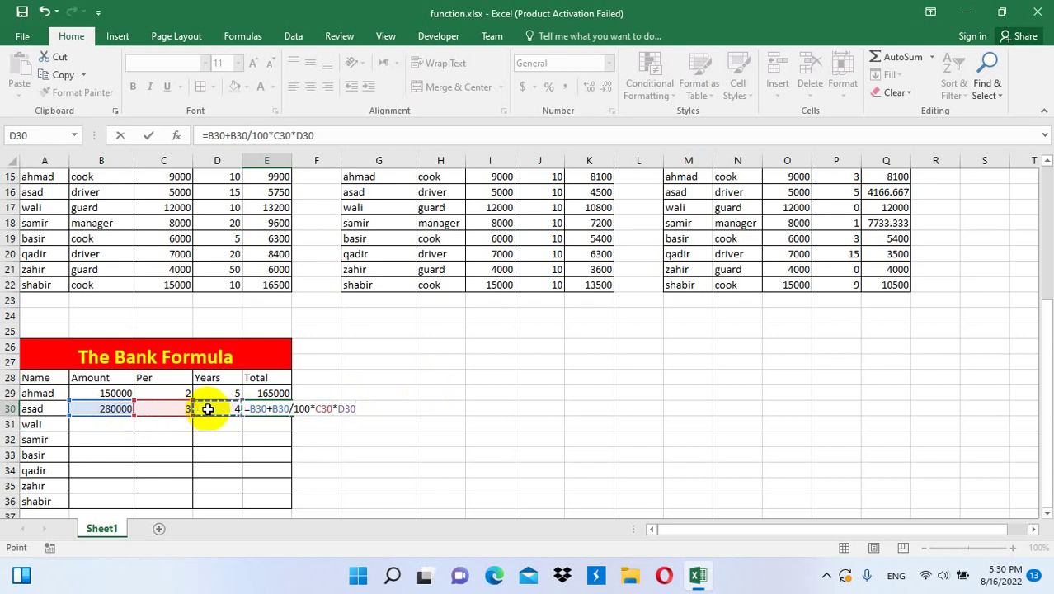
key("Return")
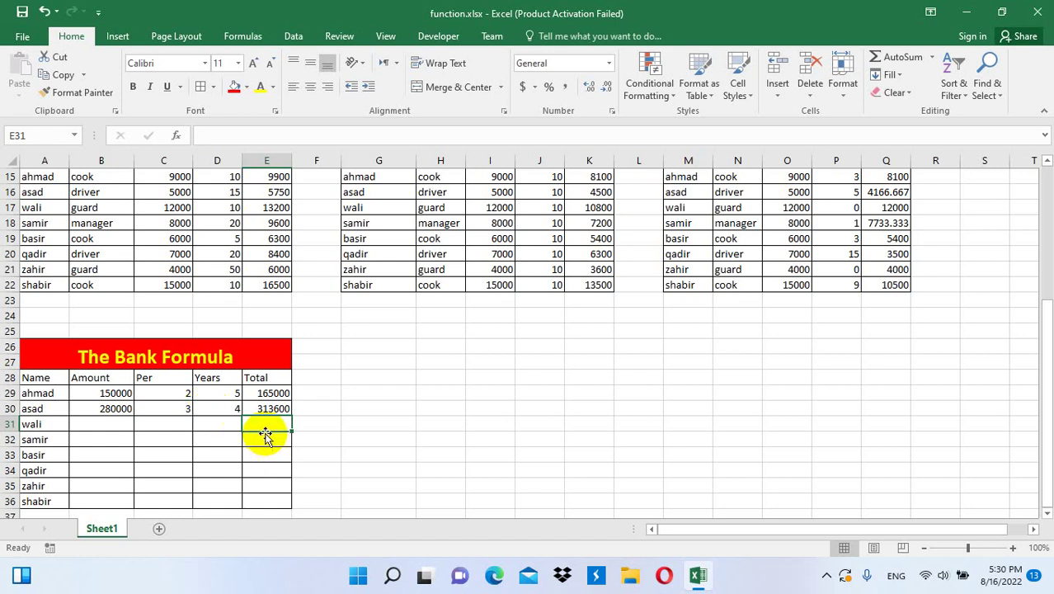
- Change asad's Years to 1 and Per to 0, then copy The Bank Formula table
left_click(231, 409)
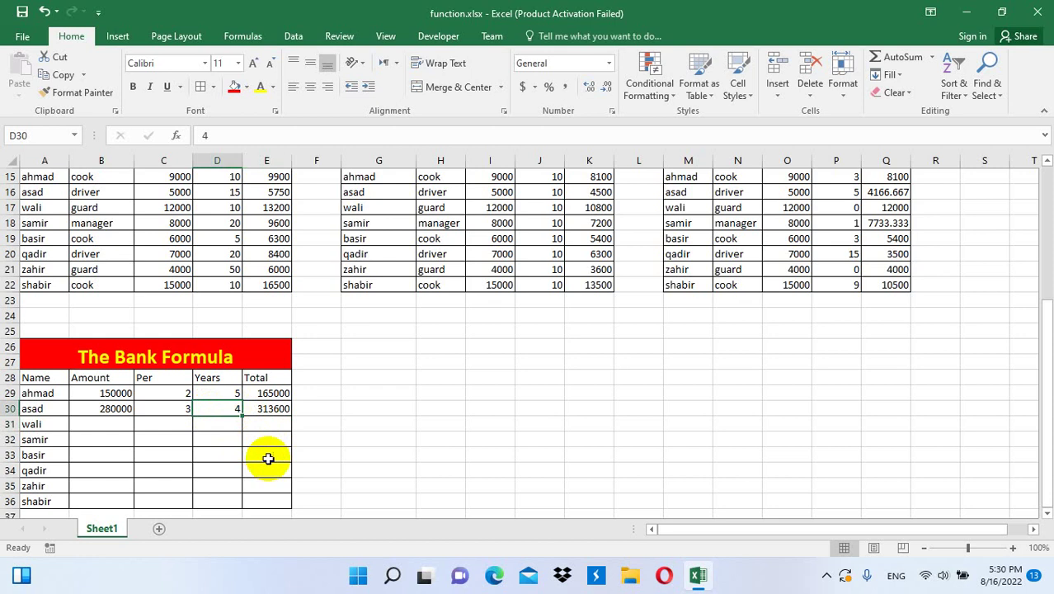
type("1")
key("Return")
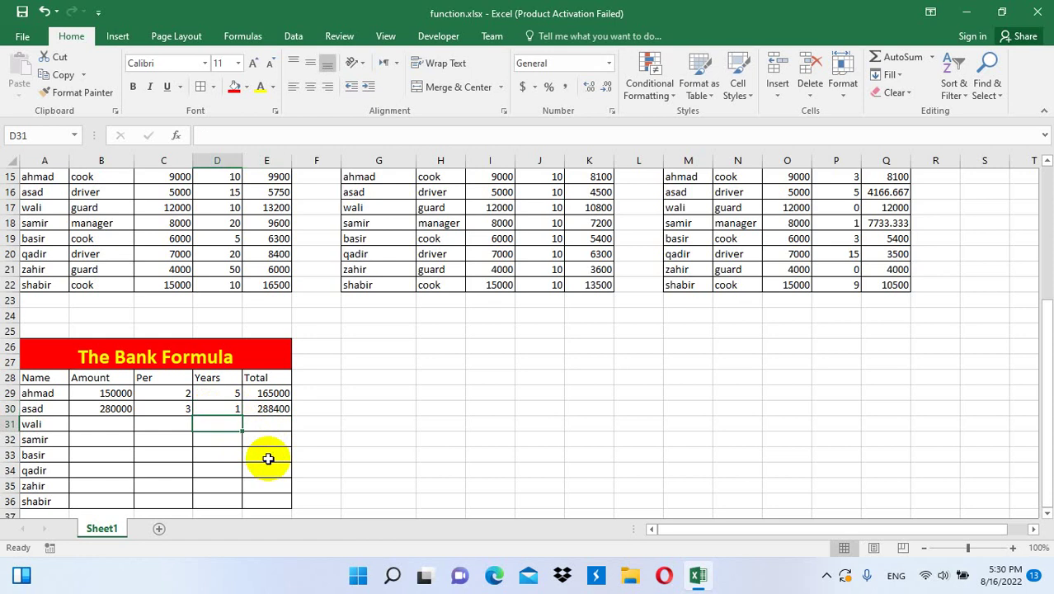
key("Up")
key("Left")
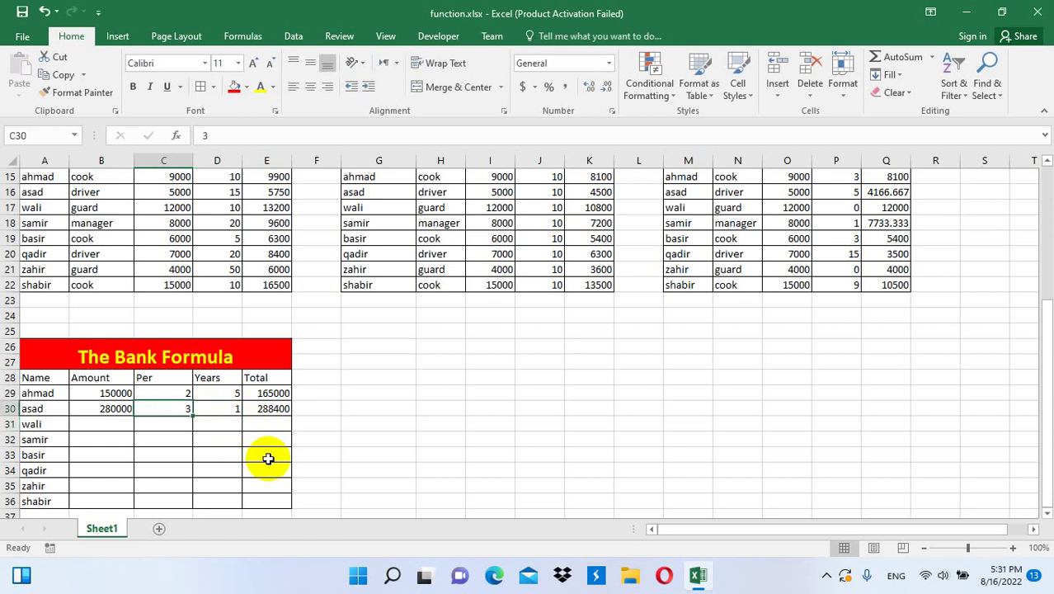
type("0")
key("Return")
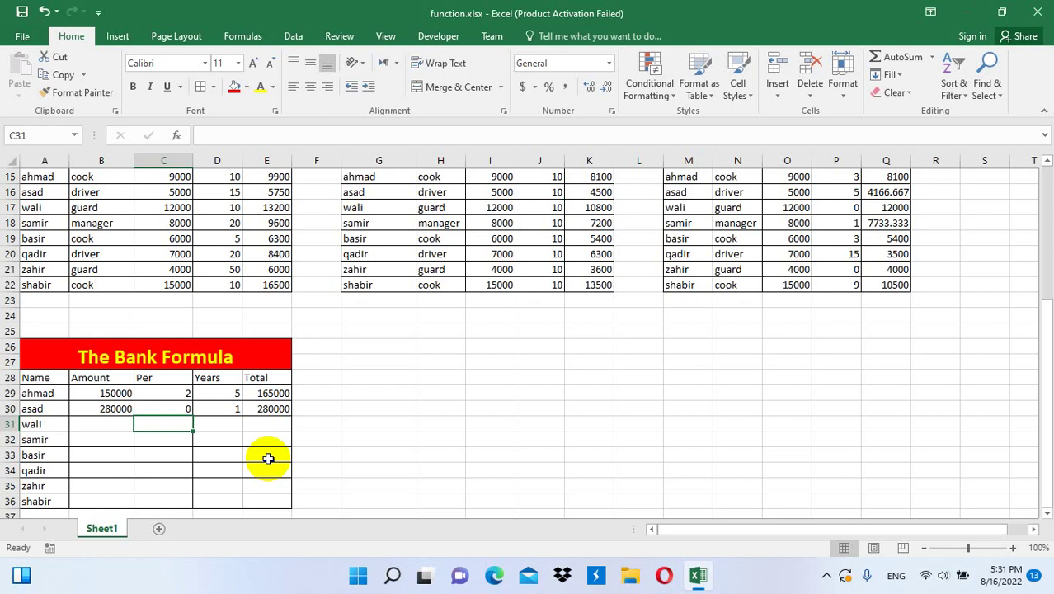
mouse_move(149, 356)
left_mouse_down()
mouse_move(188, 512)
mouse_move(183, 496)
left_mouse_up()
key("ctrl+c")
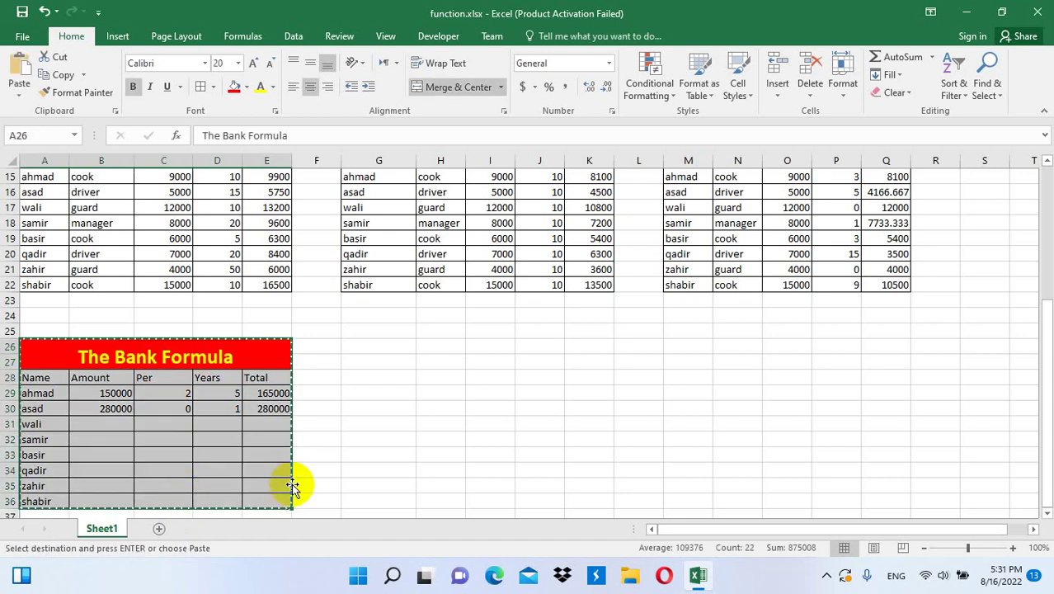
- Paste the copied table at G26, retitle it 'Profit Calculator', and clear its body
left_click(393, 349)
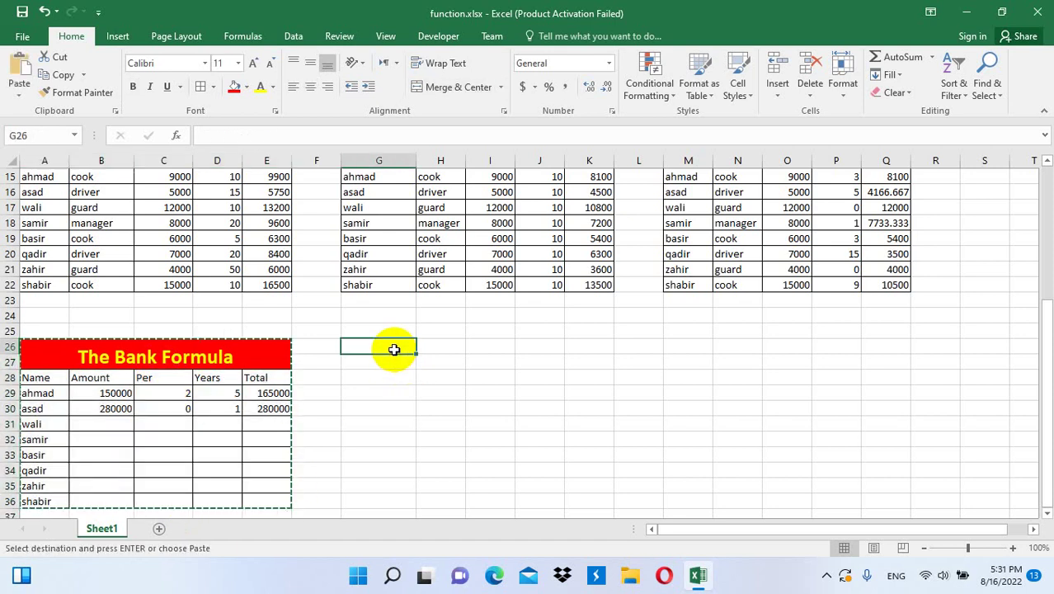
key("ctrl+v")
double_click(544, 349)
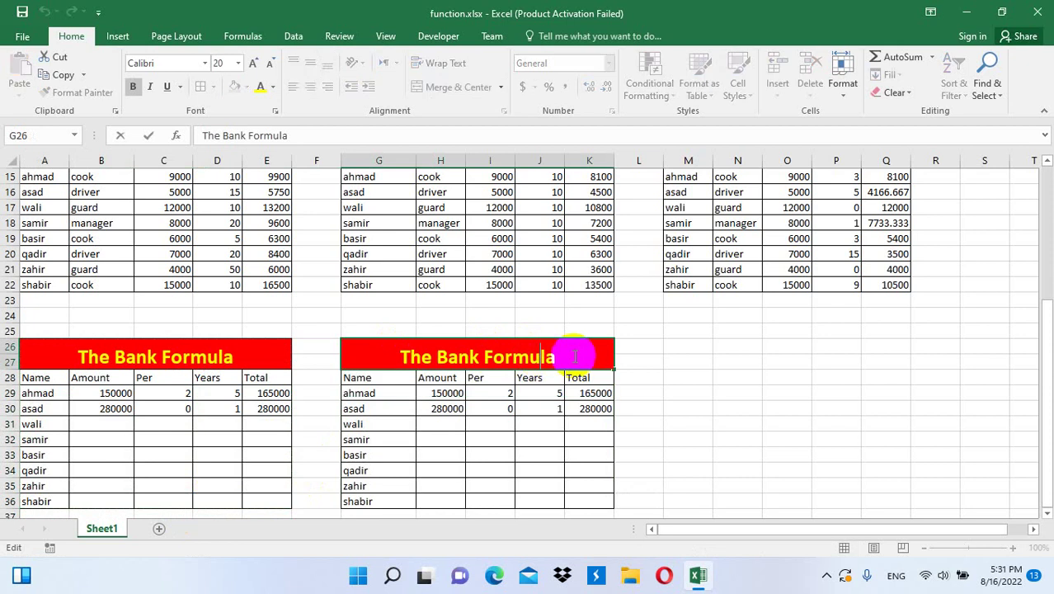
left_click_drag(574, 349, 369, 347)
type("Pro")
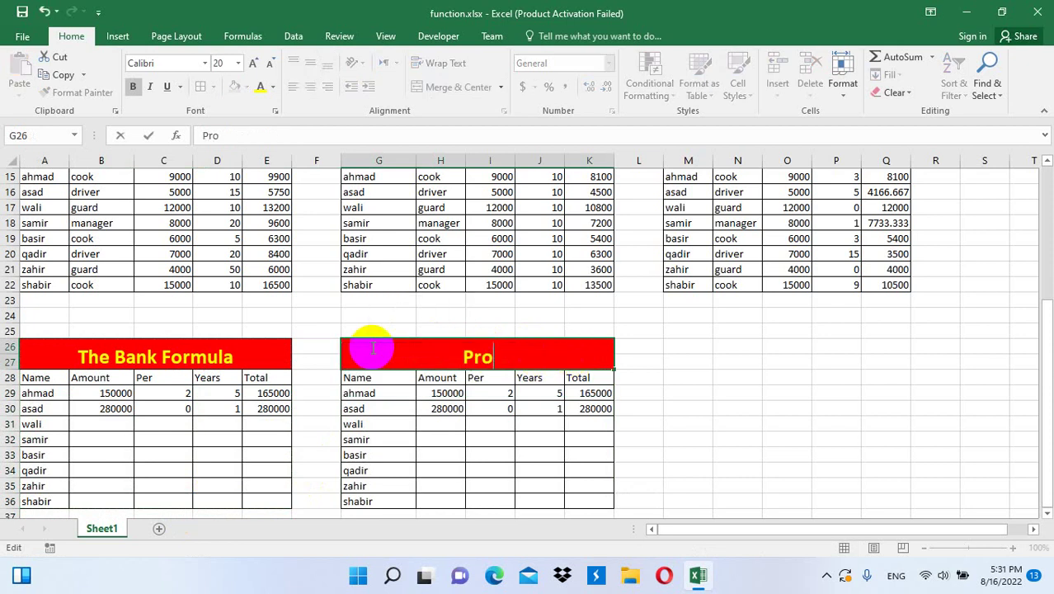
type("fit Cal")
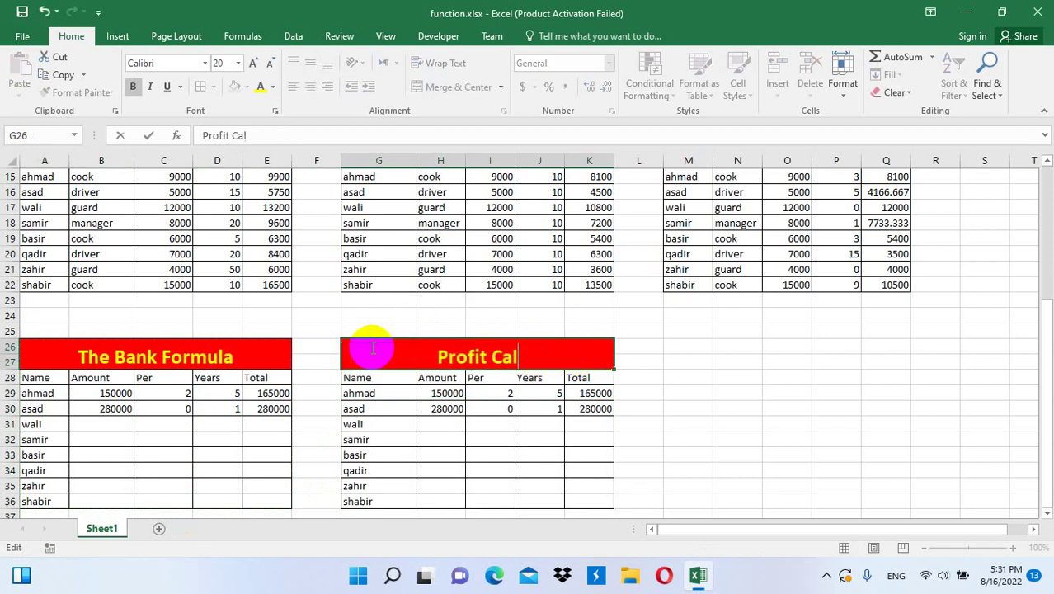
type("culator")
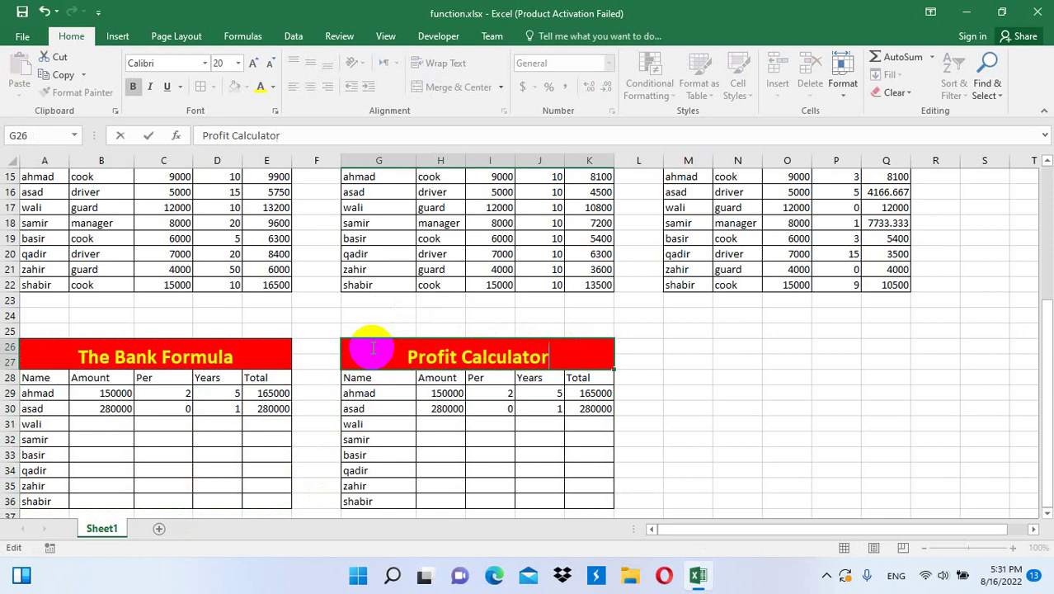
key("Return")
left_click_drag(388, 377, 574, 494)
key("Delete")
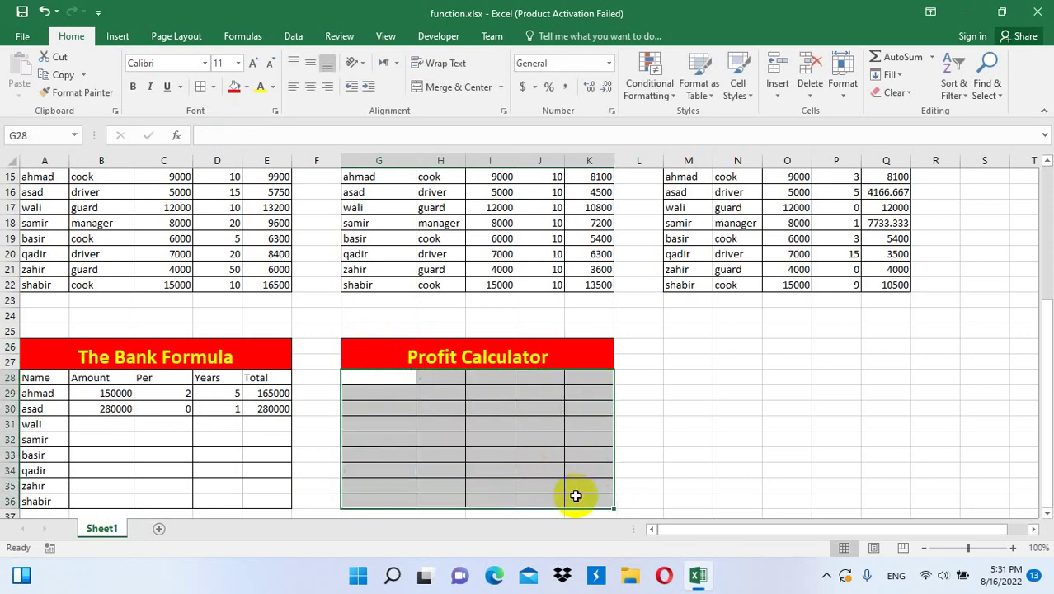
- Enter the headings Item, Price, Sale and Profit across row 28
left_click(360, 375)
type("Item")
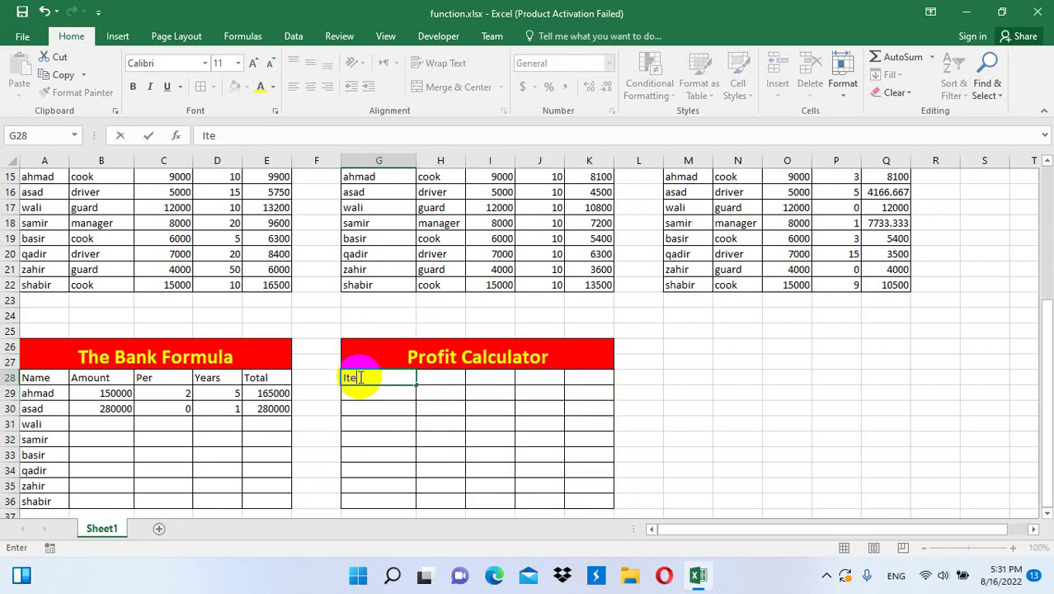
key("Tab")
type("Pri")
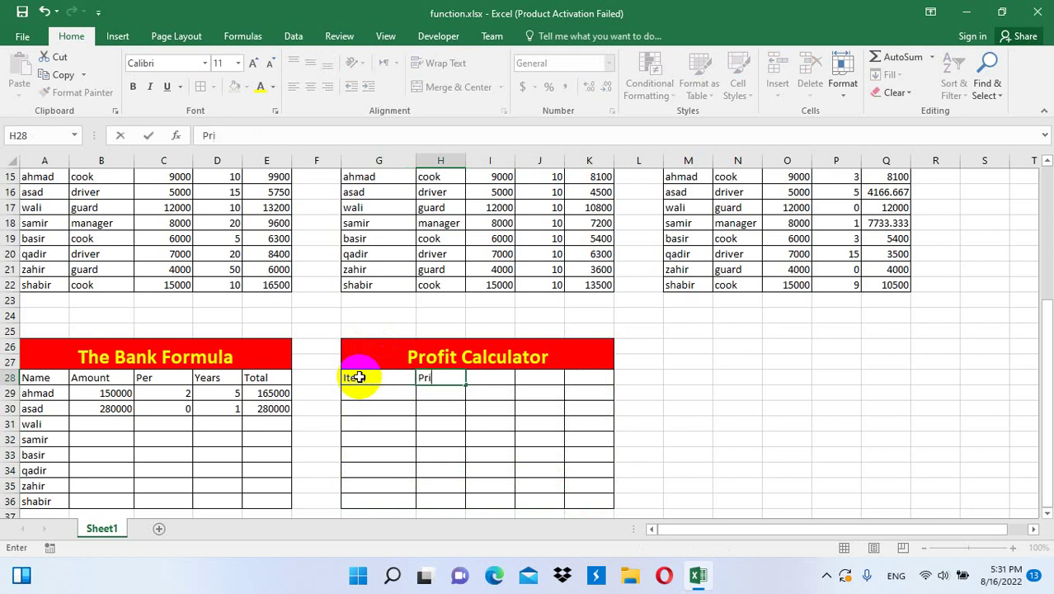
type("ce")
key("Tab")
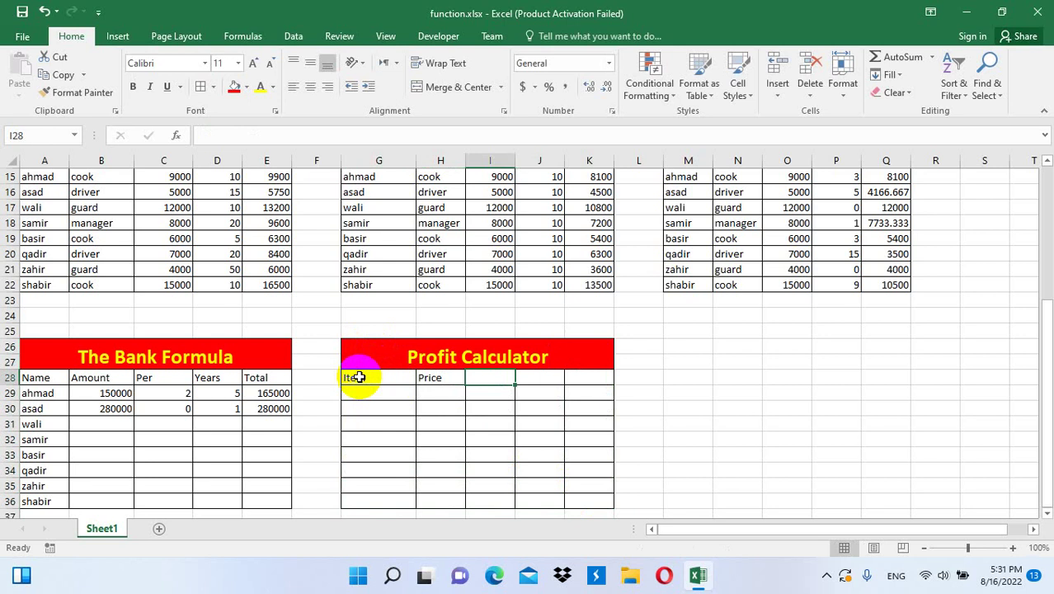
type("Sale")
key("Tab")
type("P")
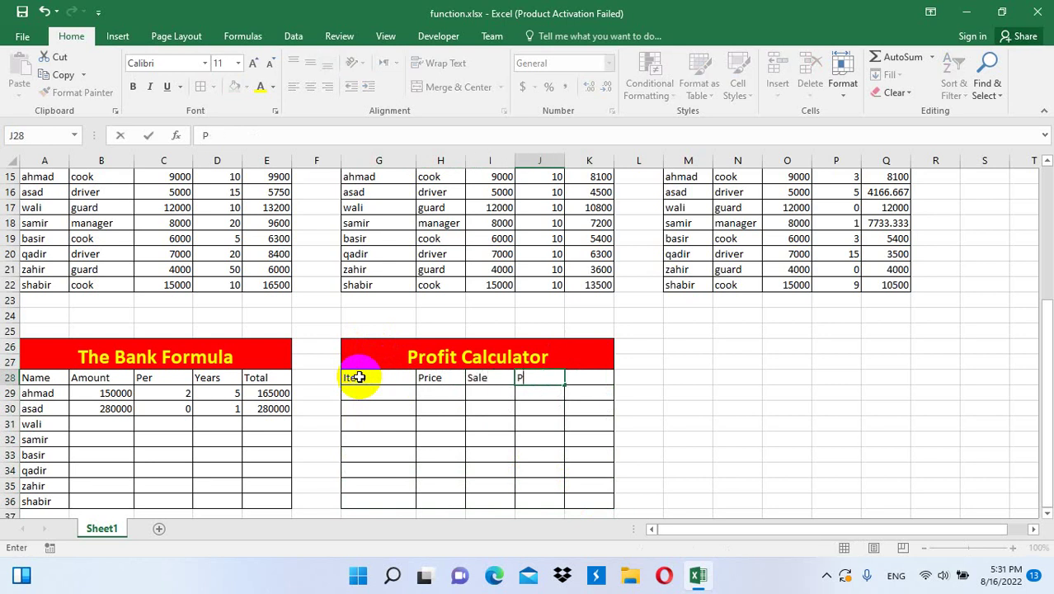
type("rofit")
key("Tab")
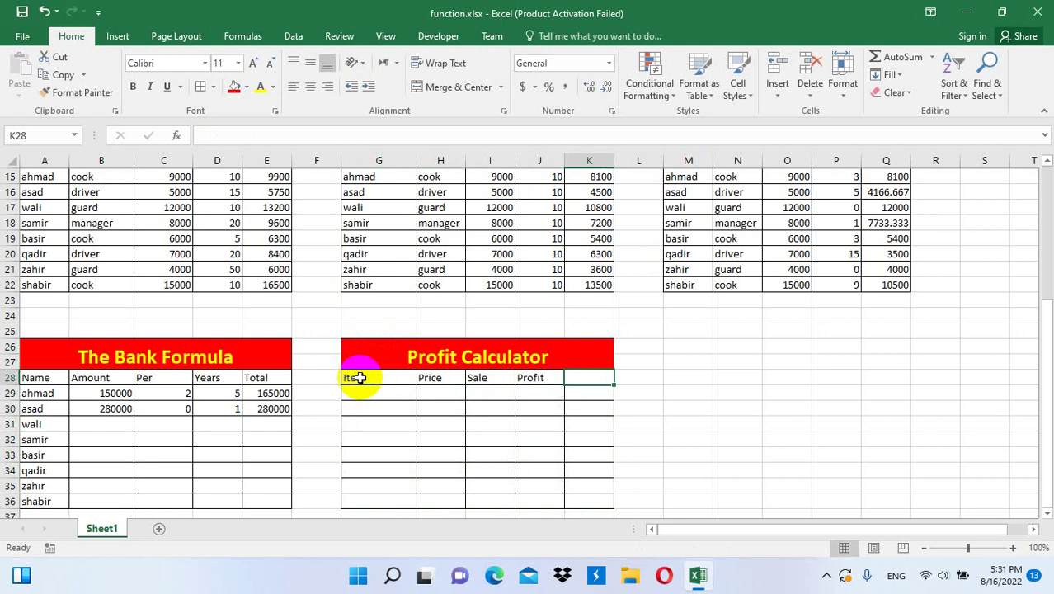
left_click(372, 394)
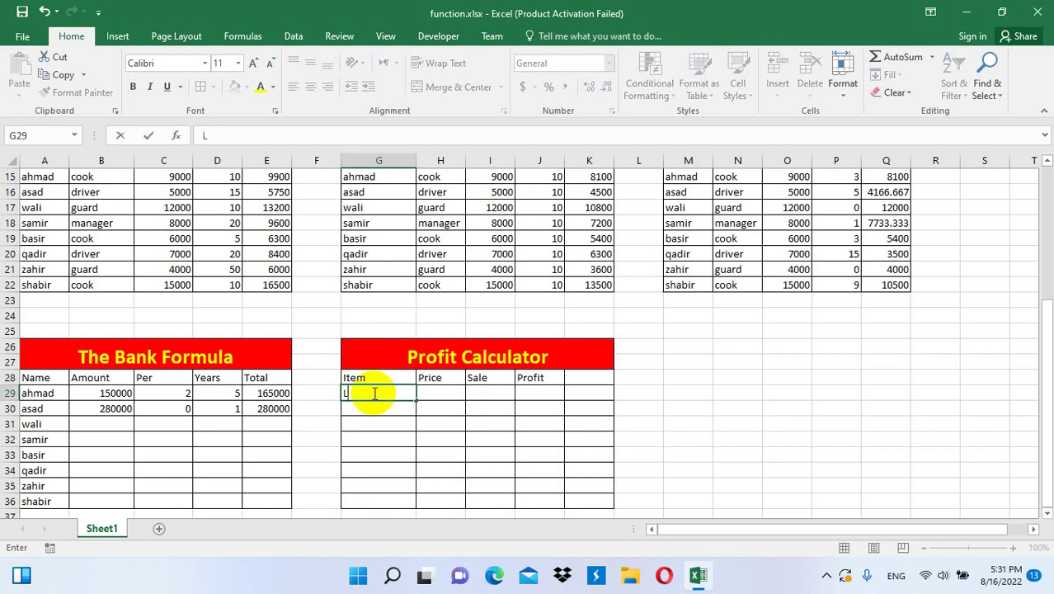
- Fill row 29 with Laptop, price 12486 and sale 19745
type("Laptop")
key("Tab")
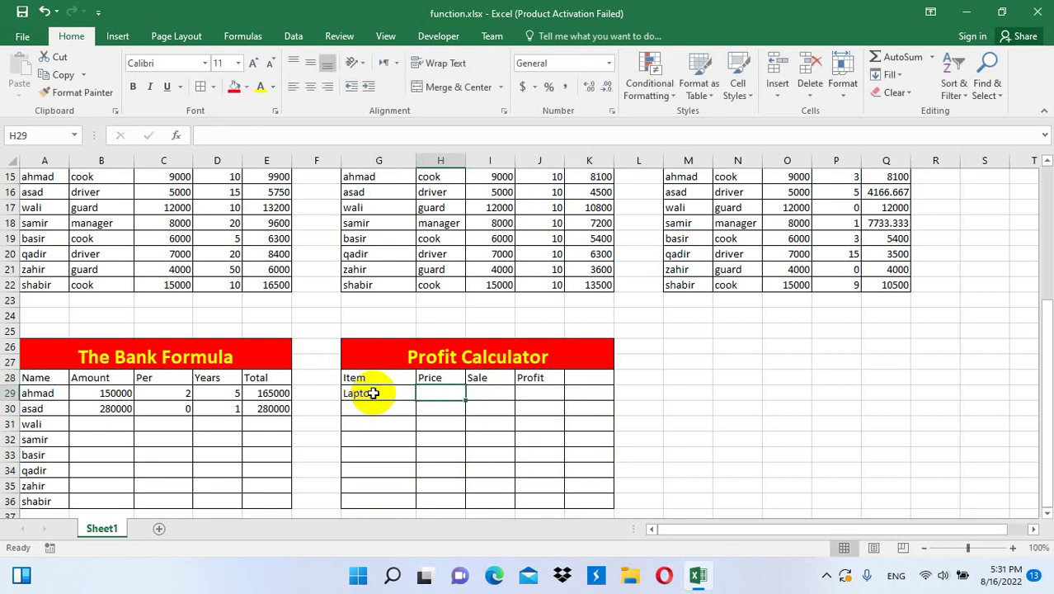
type("1248")
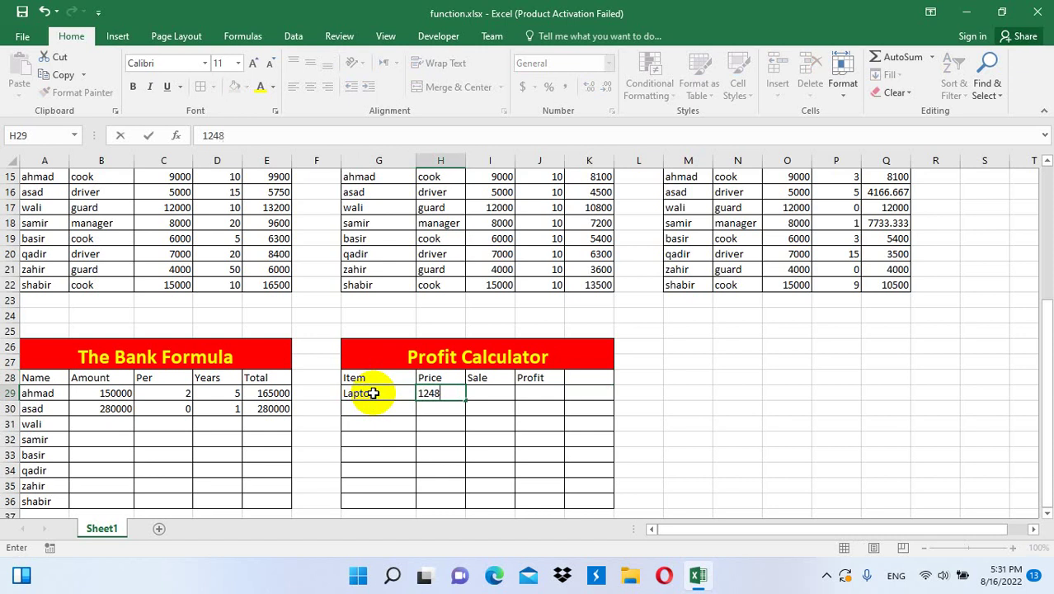
type("6")
key("Tab")
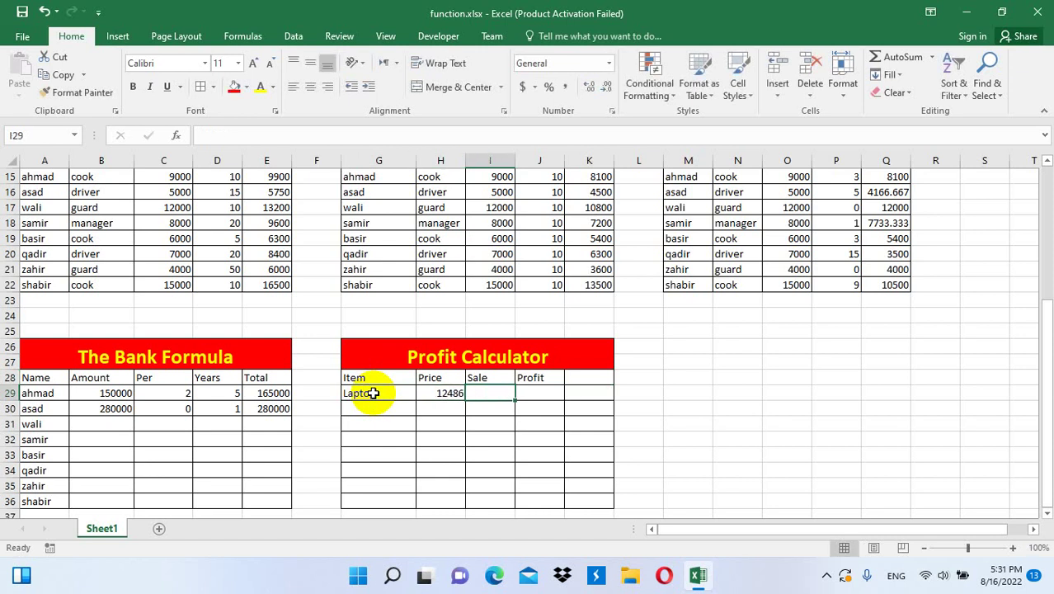
type("197")
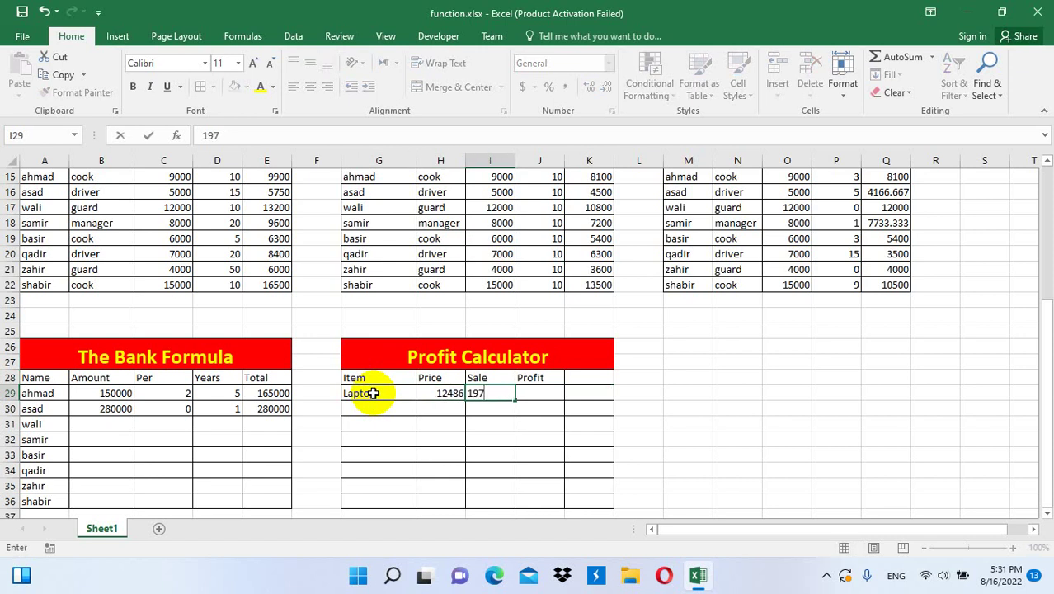
type("45")
key("Tab")
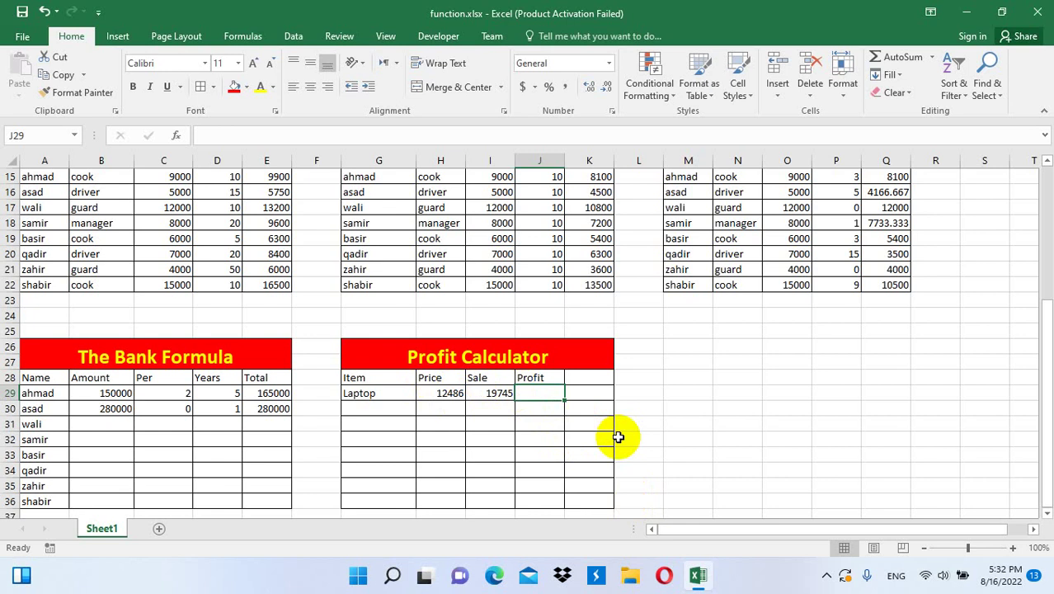
- Enter =I29-H29 in J29 for a Laptop profit of 7259, and fill it down to J35
type("=")
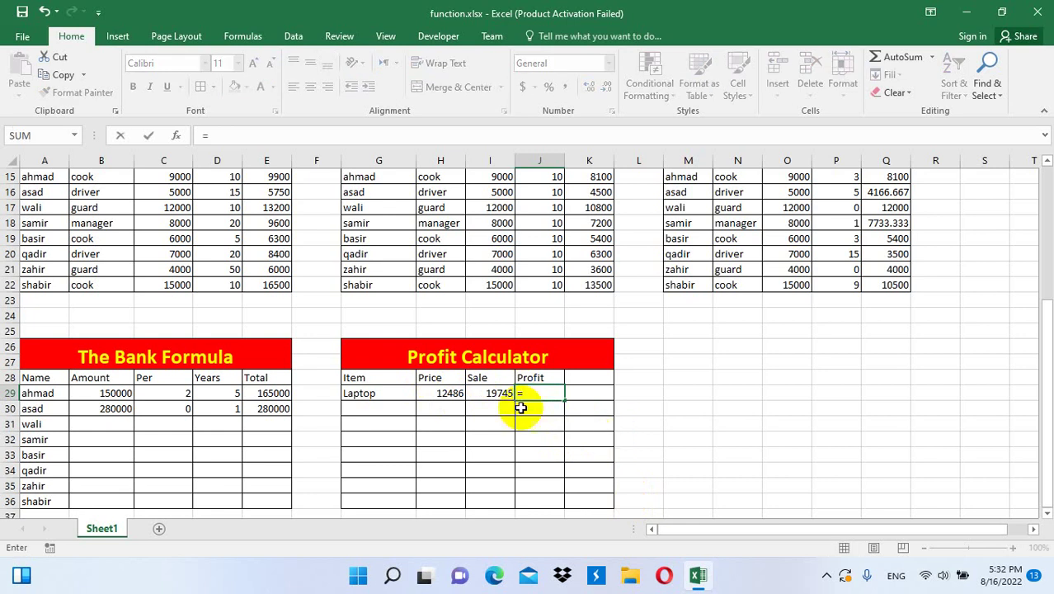
left_click(495, 394)
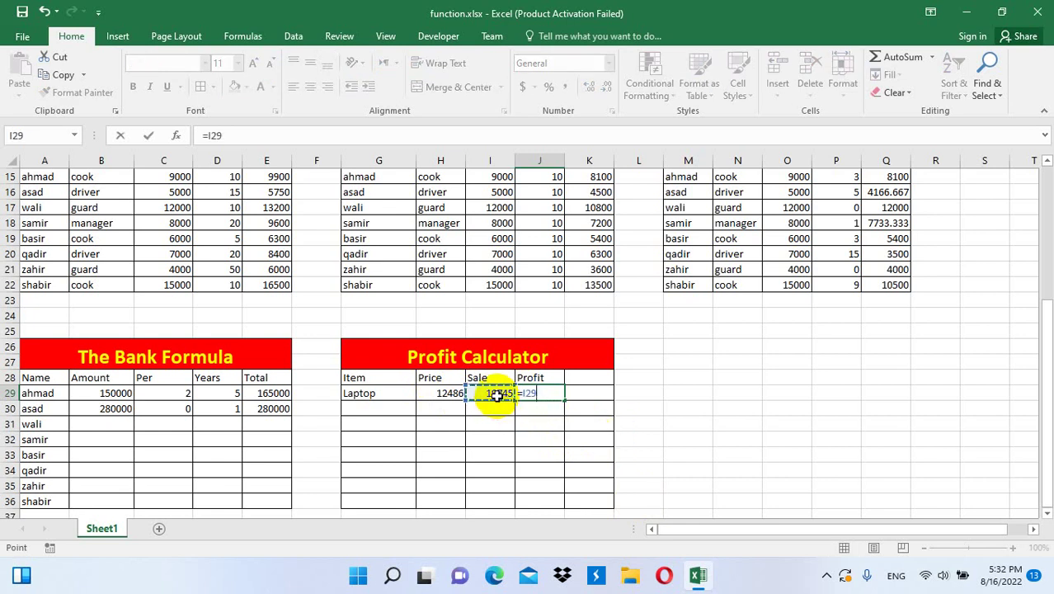
type("-")
left_click(431, 394)
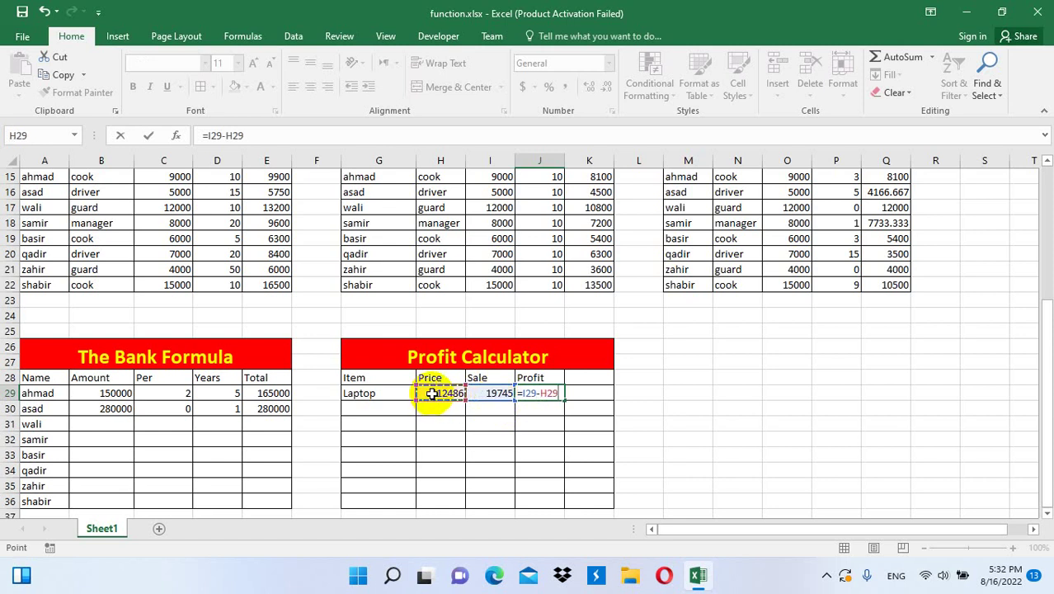
key("Return")
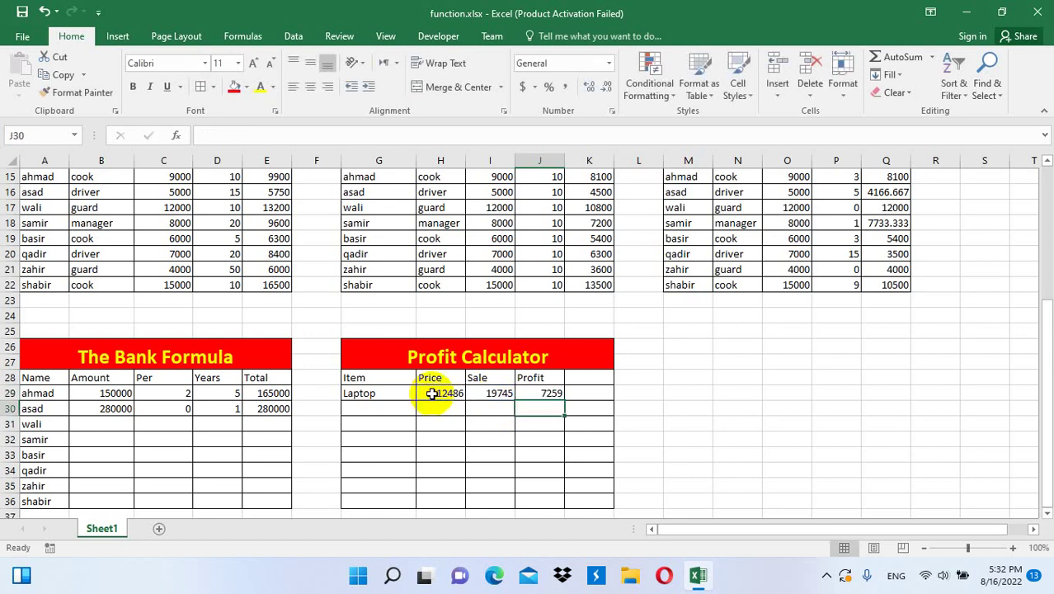
left_click(544, 394)
left_click_drag(565, 398, 560, 487)
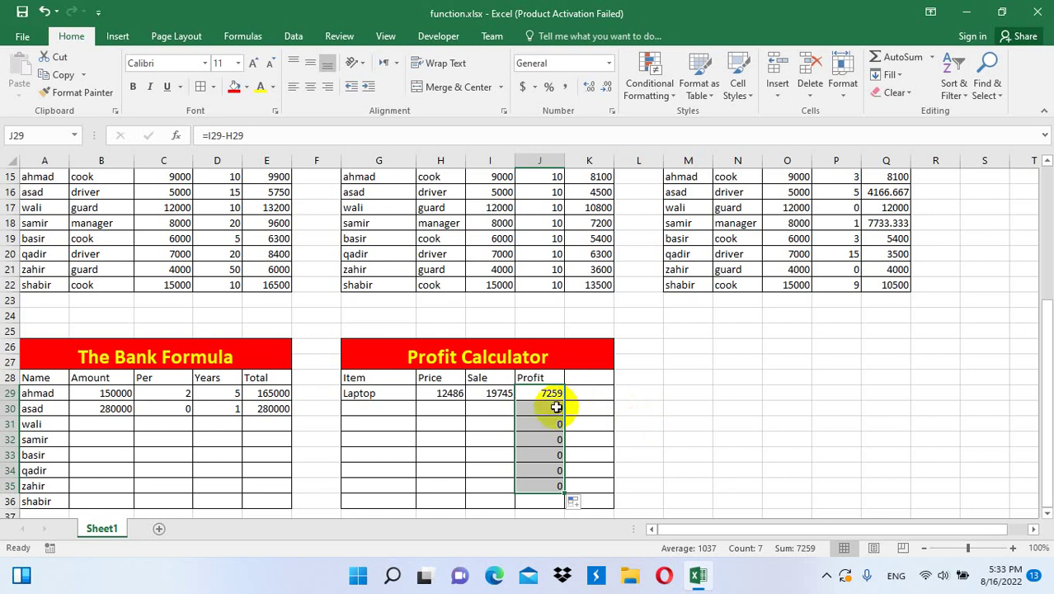
- Add a Mobile row with price 5000 and sale 4000, giving a profit of -1000
left_click(349, 411)
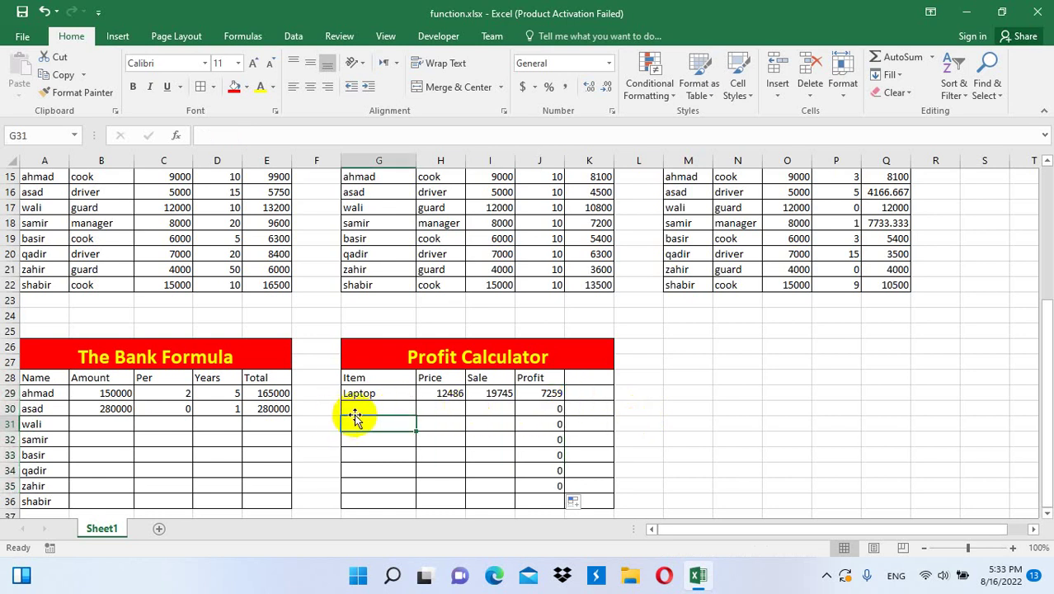
type("Mobi")
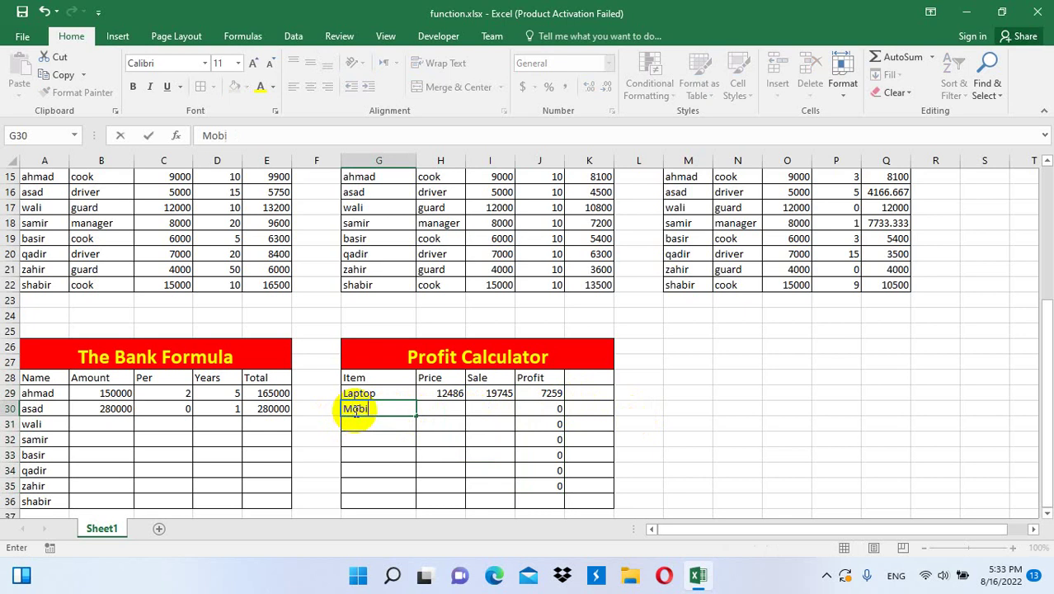
type("le")
key("Tab")
type("50")
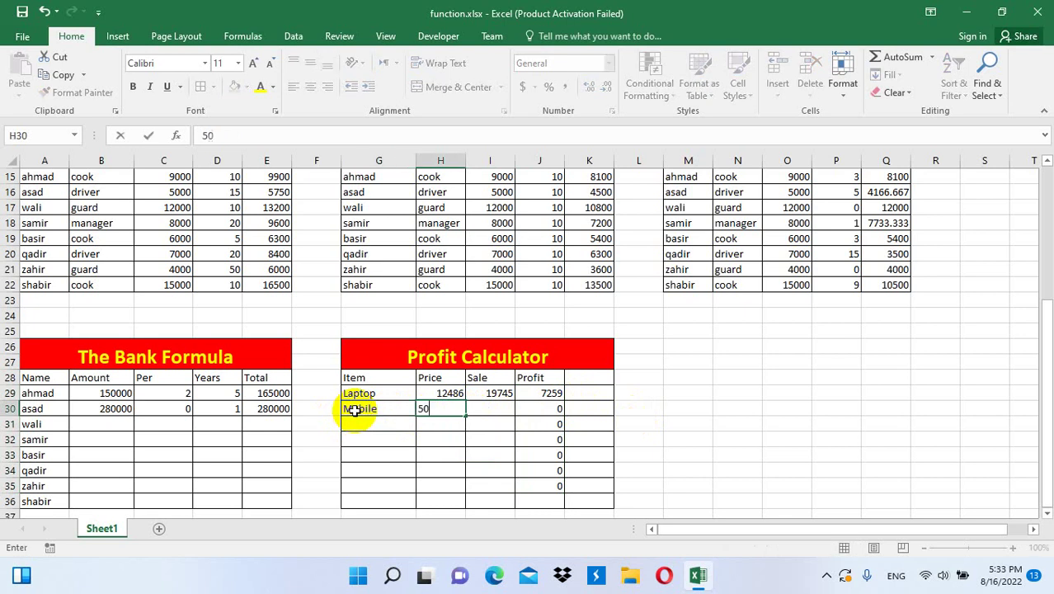
type("00")
key("Tab")
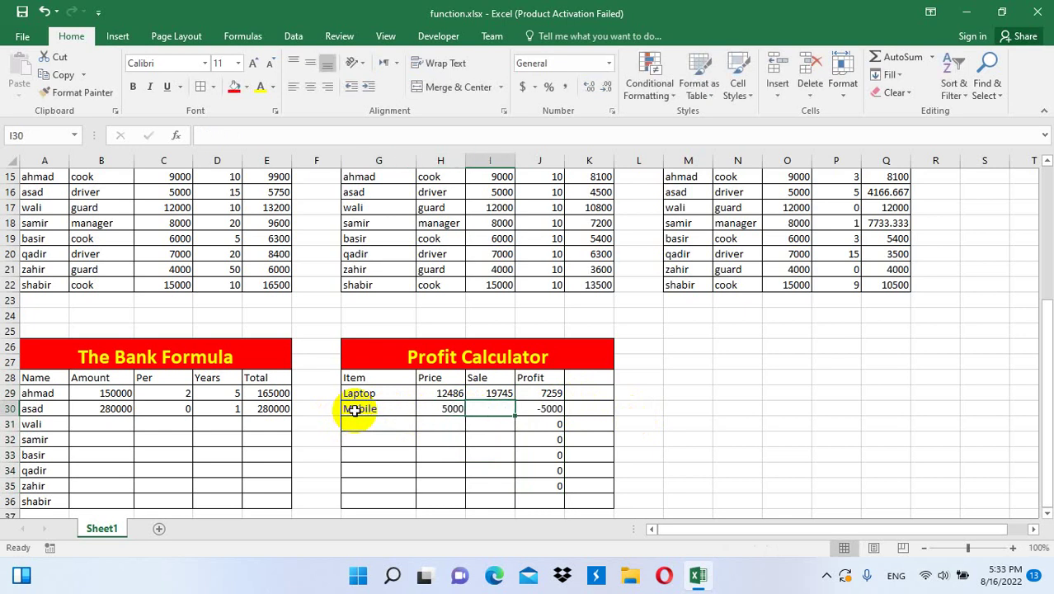
type("4000")
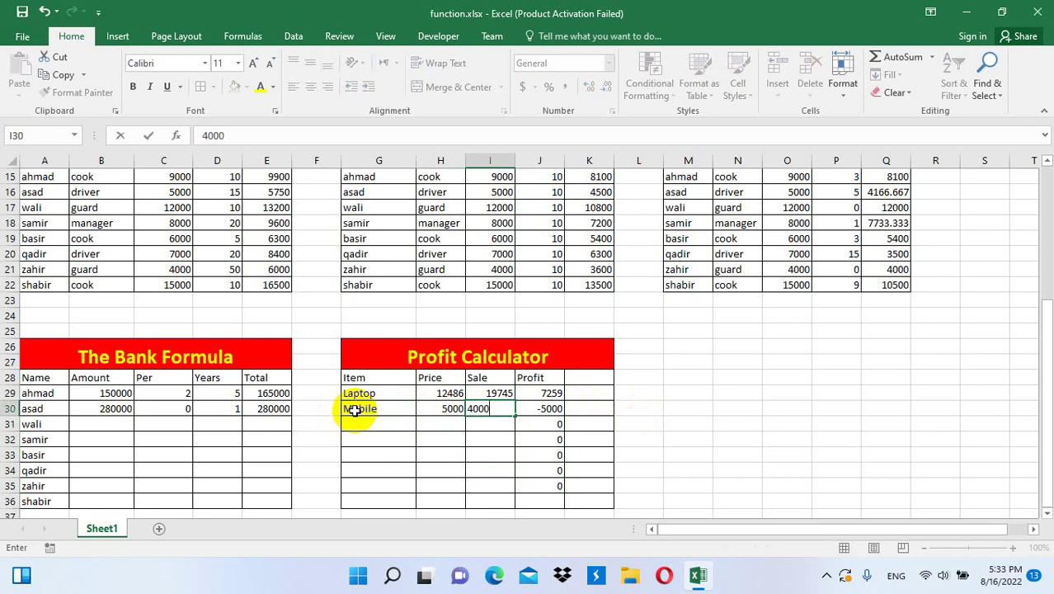
key("Return")
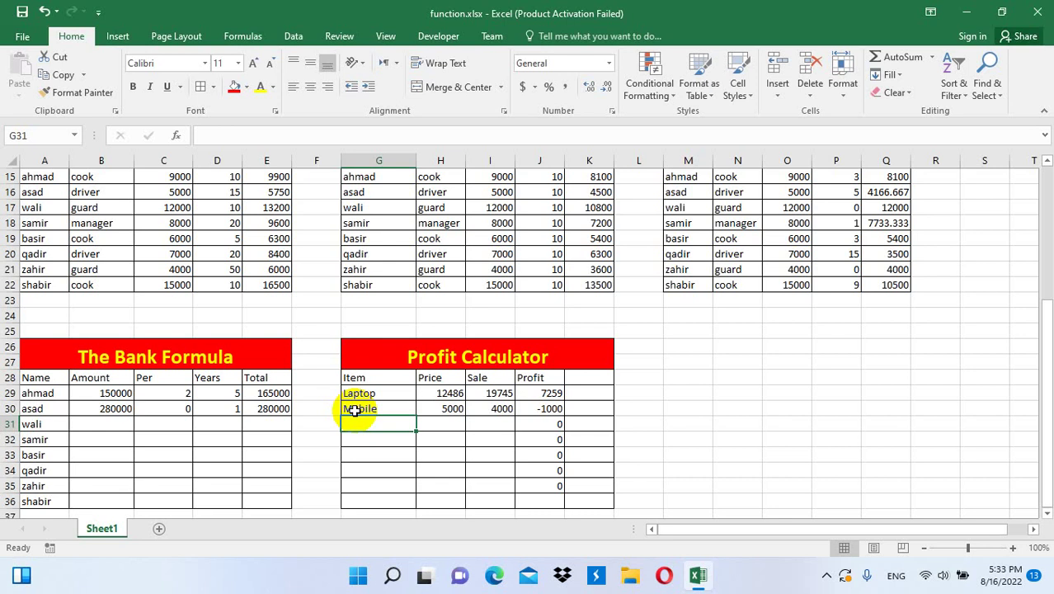
- Copy the Profit Calculator to M26 and clear its Price, Sale and Profit values in N29:Q35
left_click_drag(415, 357, 455, 497)
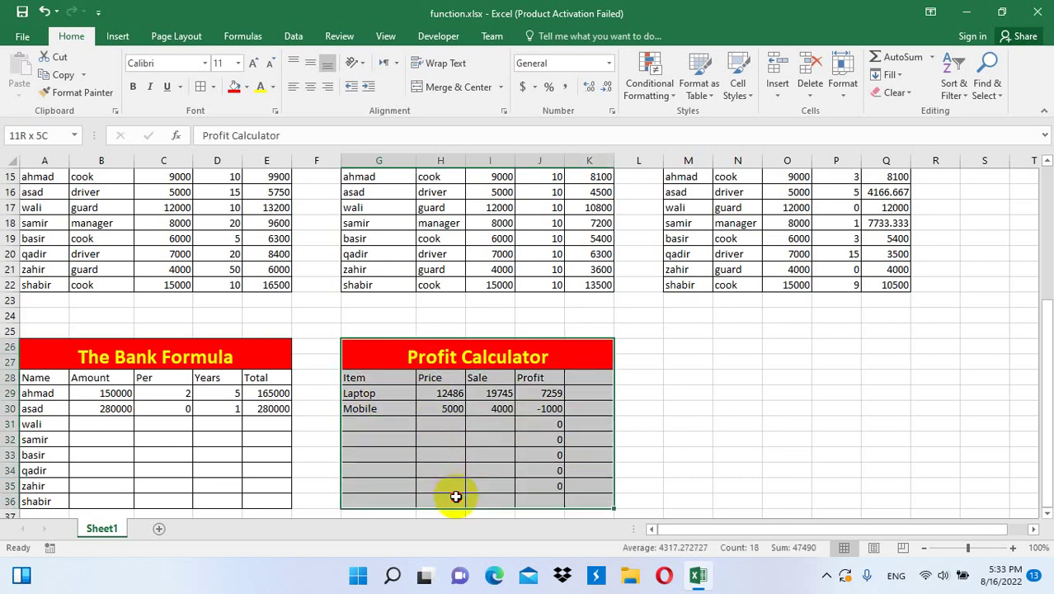
key("ctrl+c")
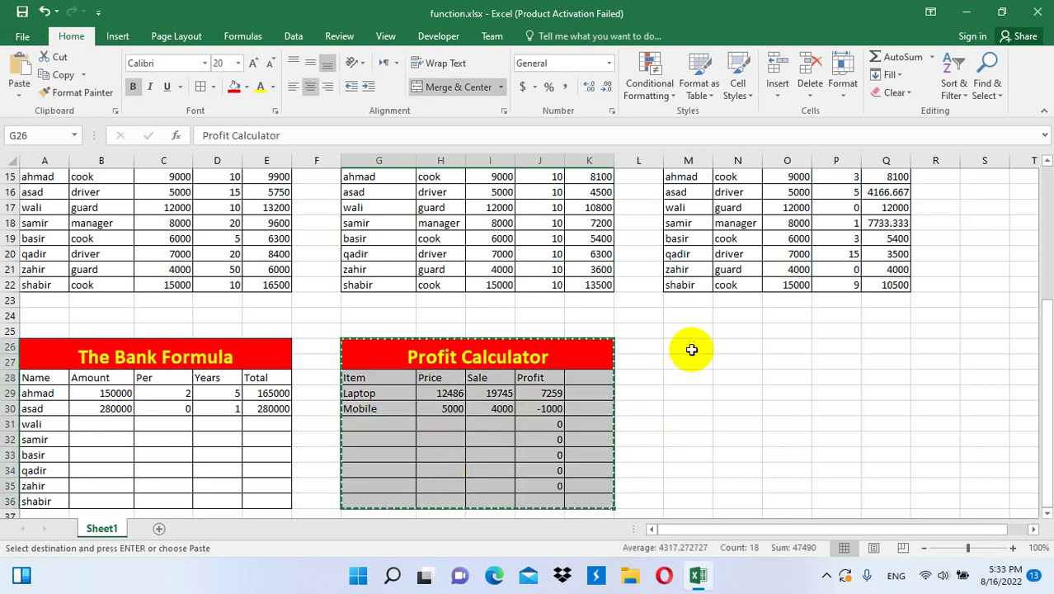
left_click(691, 349)
key("ctrl+v")
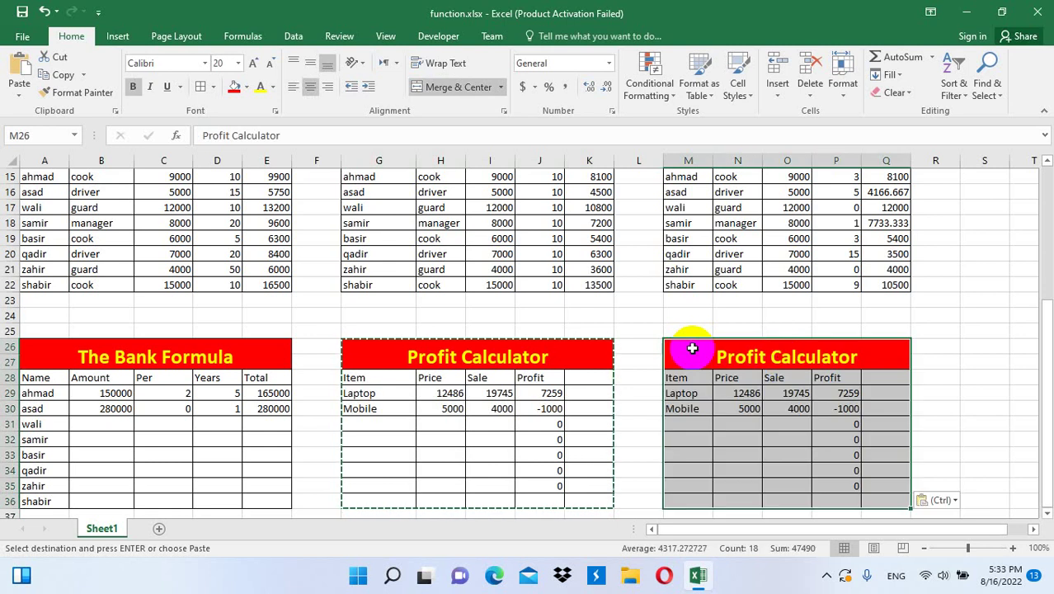
mouse_move(864, 396)
left_mouse_down()
mouse_move(782, 409)
mouse_move(745, 478)
left_mouse_up()
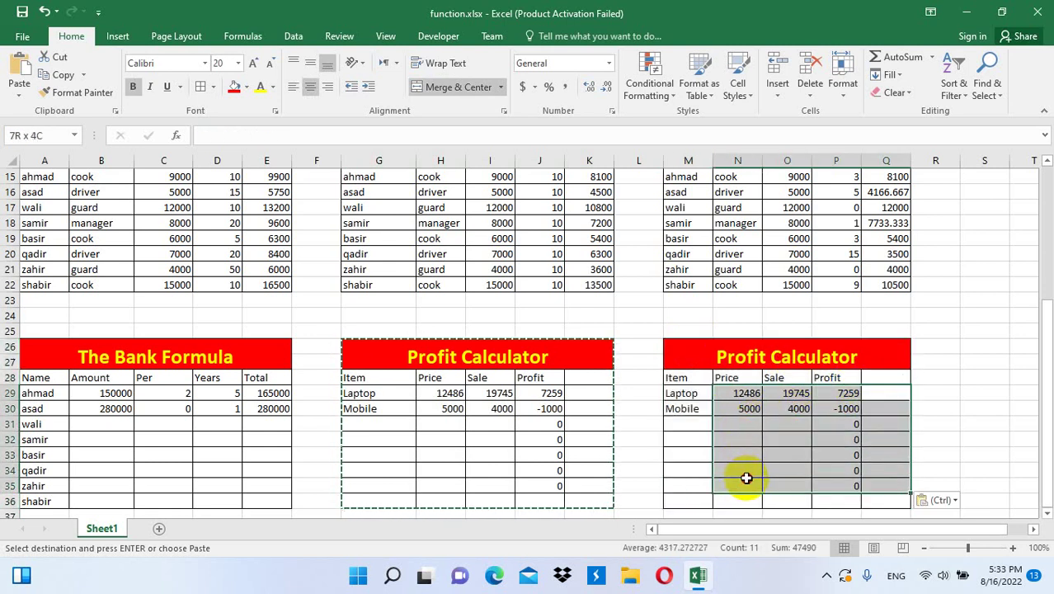
key("Home")
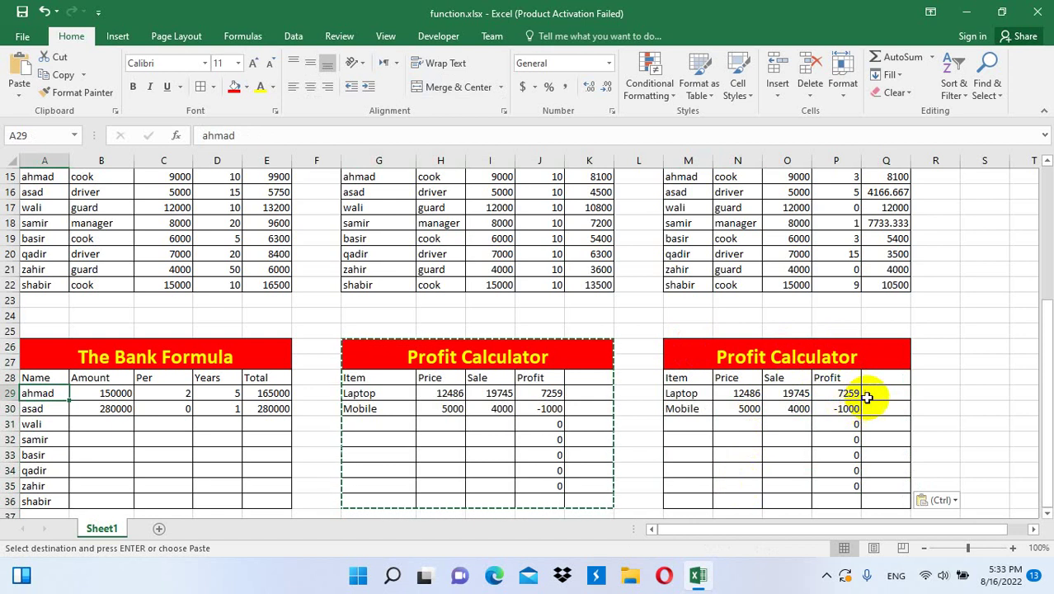
left_click_drag(866, 397, 748, 483)
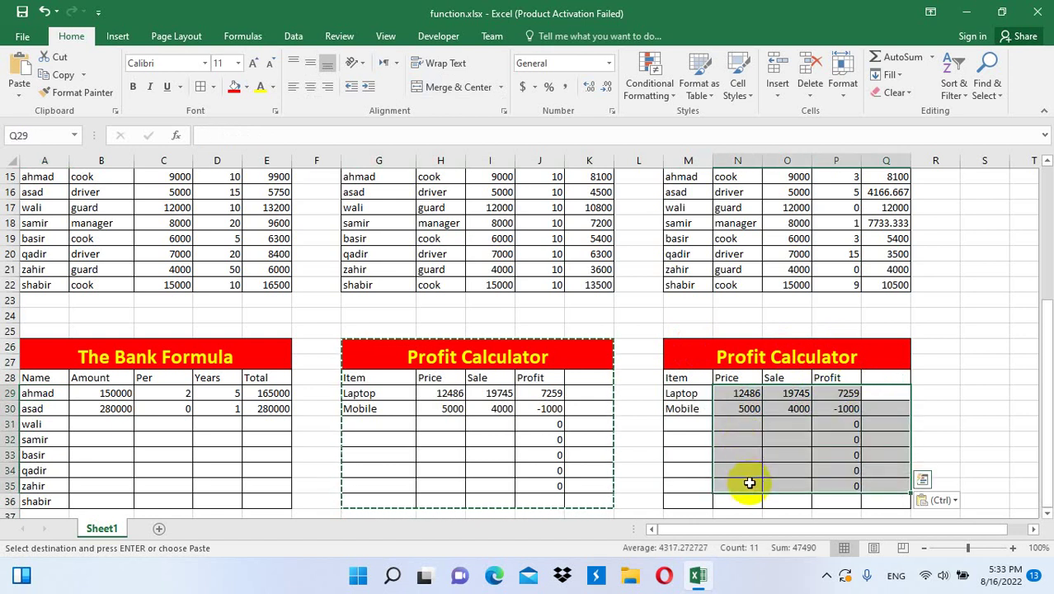
key("Delete")
left_click(815, 378)
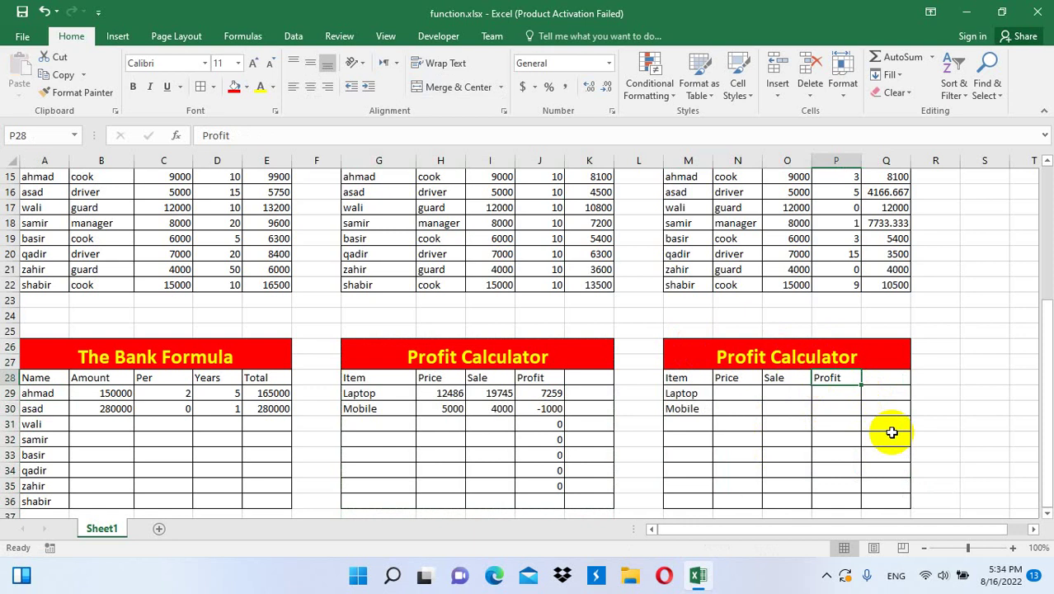
- Rename the P28 header to Qty and add a Profit header in Q28
type("Qty")
key("Tab")
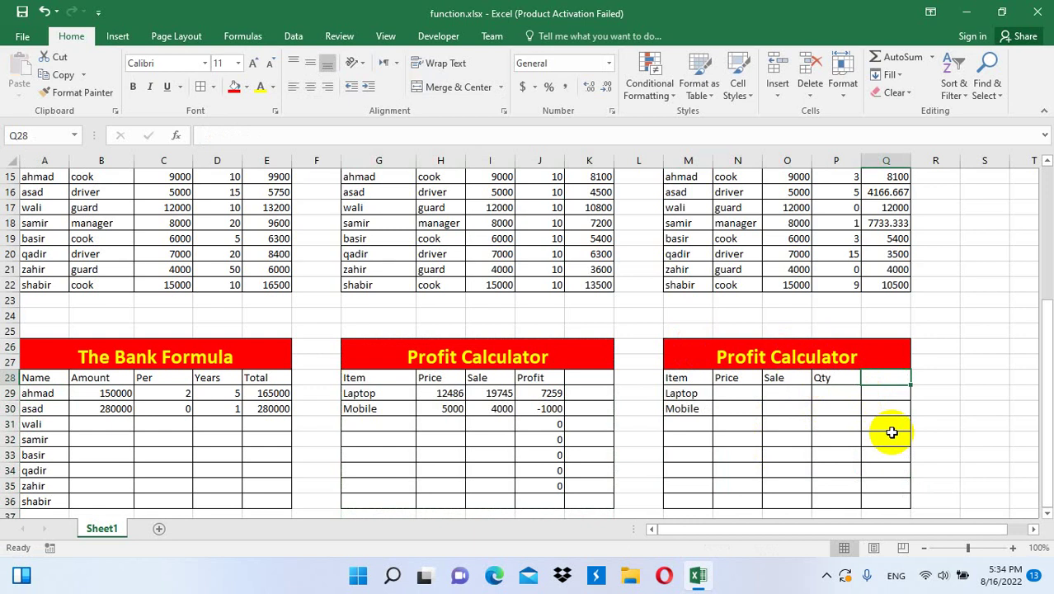
type("Profit")
key("Tab")
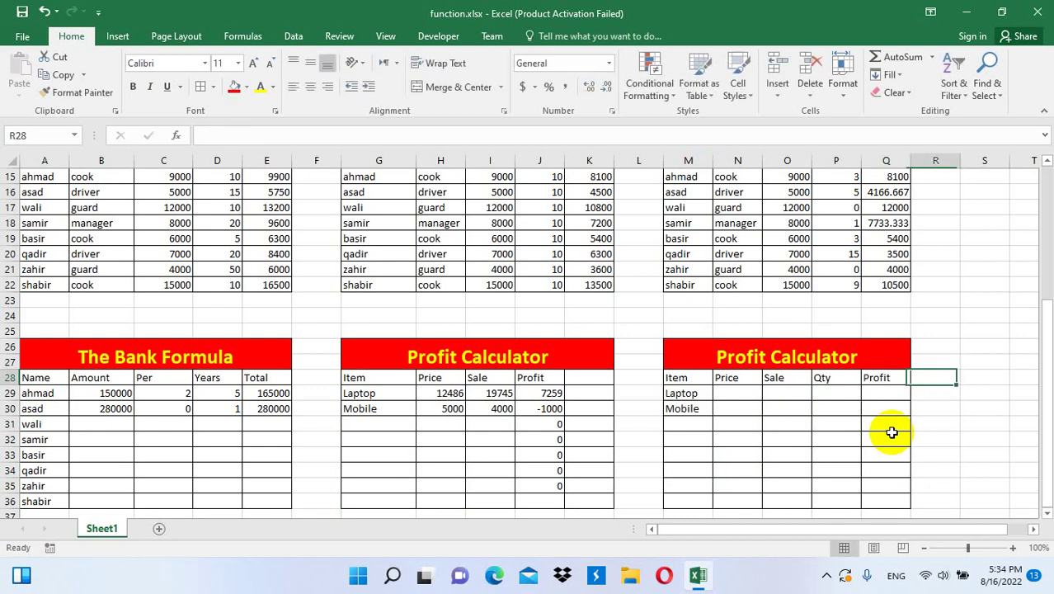
- Enter the Laptop's price 12500, sale 18600 and quantity 14
left_click(753, 394)
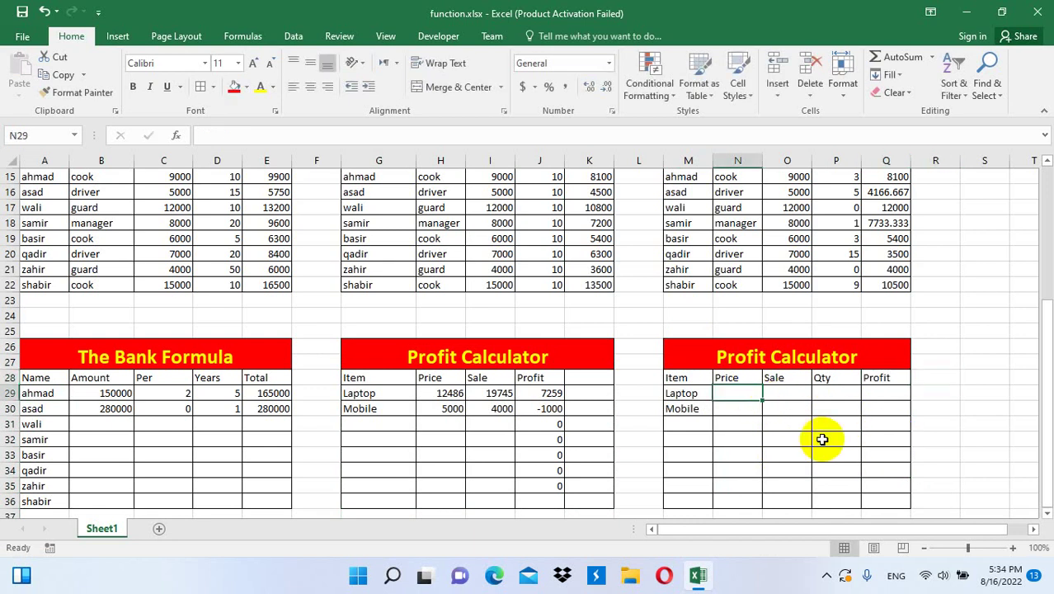
type("12")
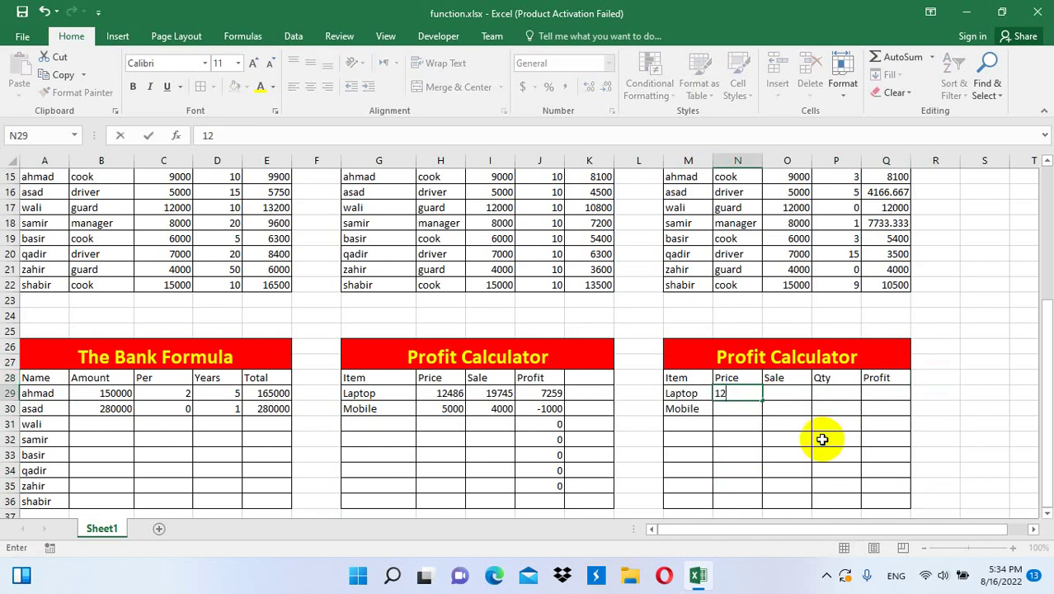
type("500")
key("Tab")
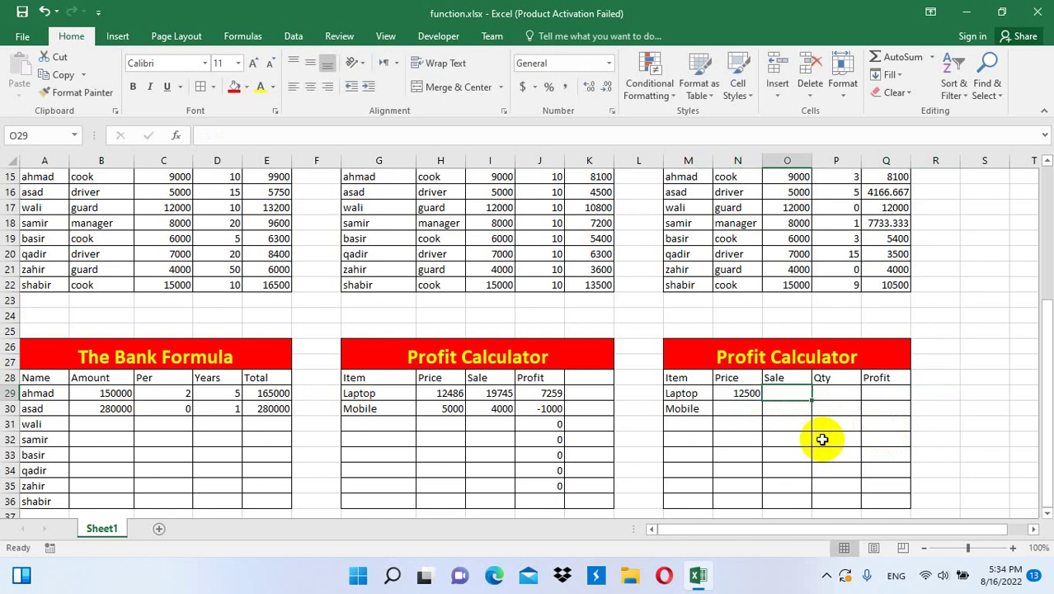
type("18")
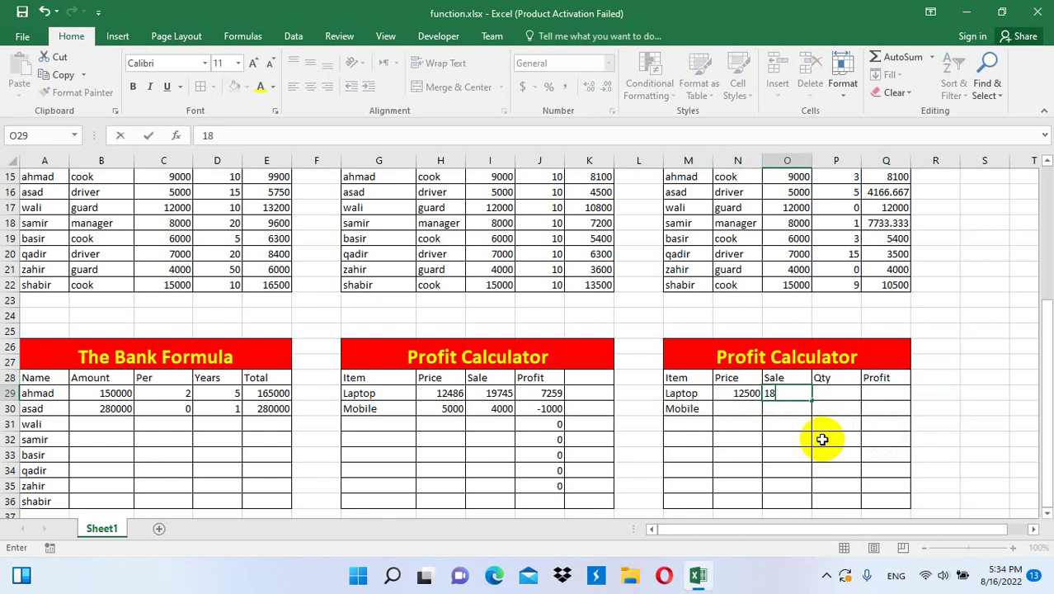
type("600")
key("Tab")
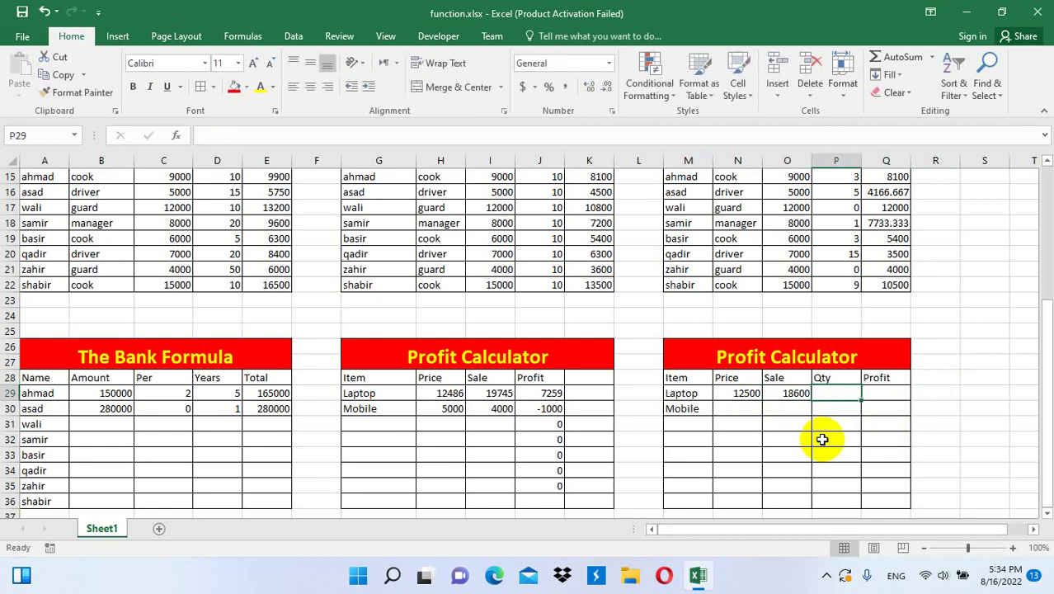
type("14")
key("Tab")
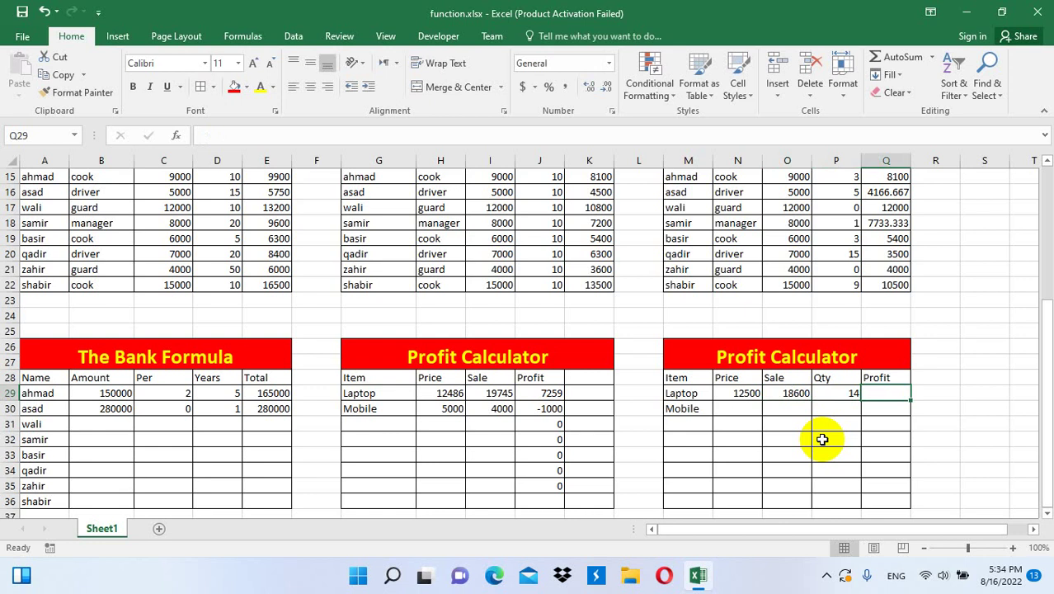
- Try a profit formula in Q29, which gives -156400, then delete it
type("=")
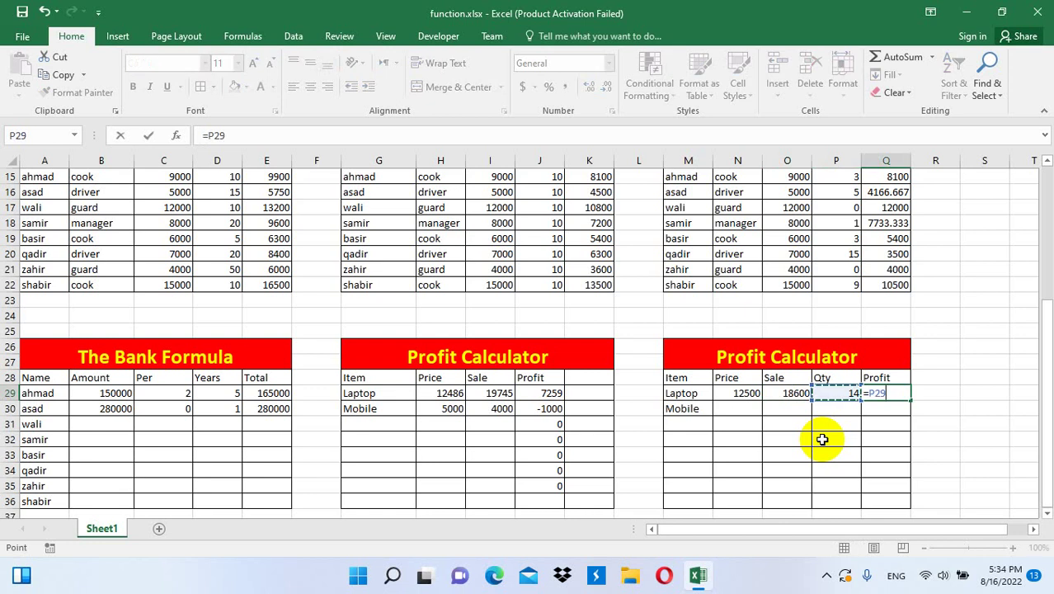
key("Left")
key("Left")
type("-")
key("Left")
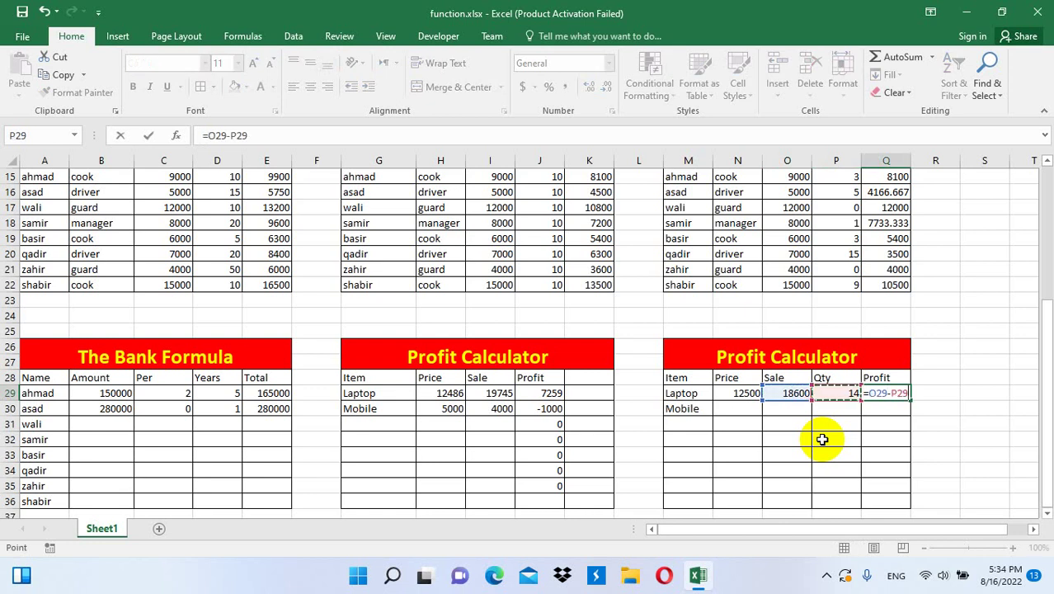
key("Left")
key("Left")
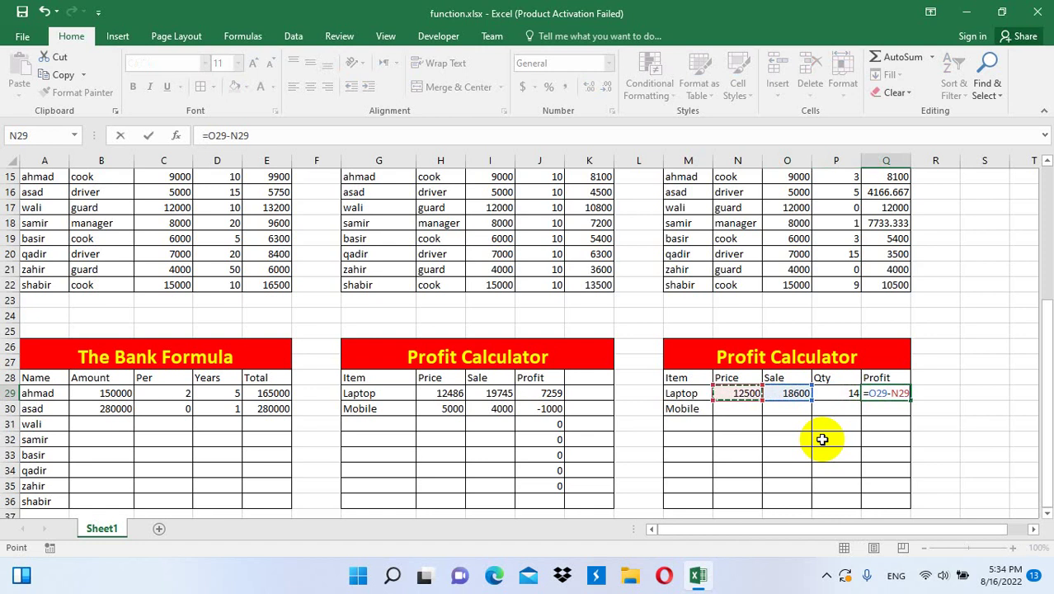
type("*")
key("Left")
key("Return")
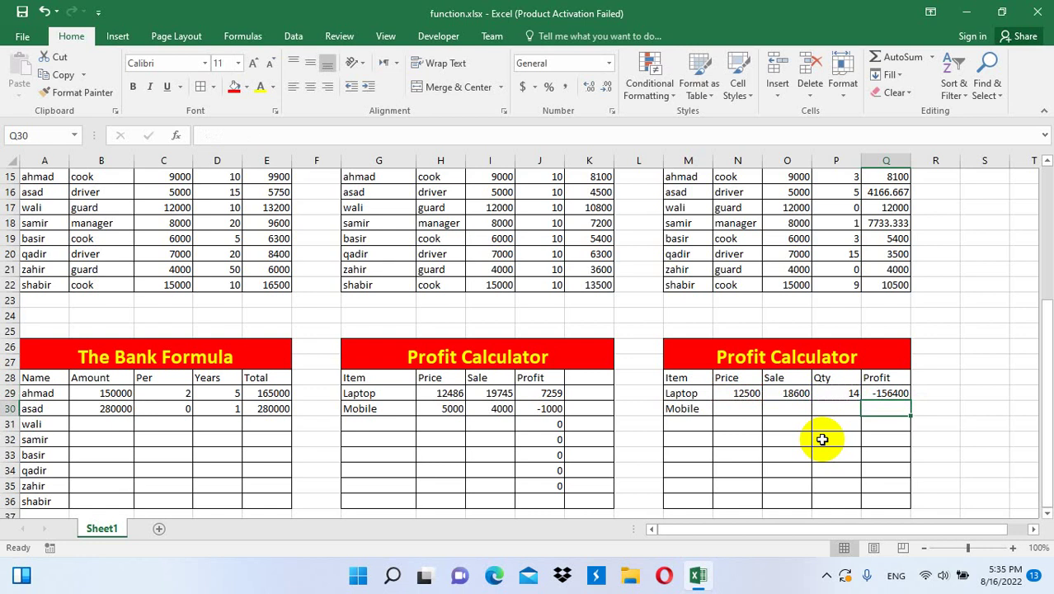
key("Up")
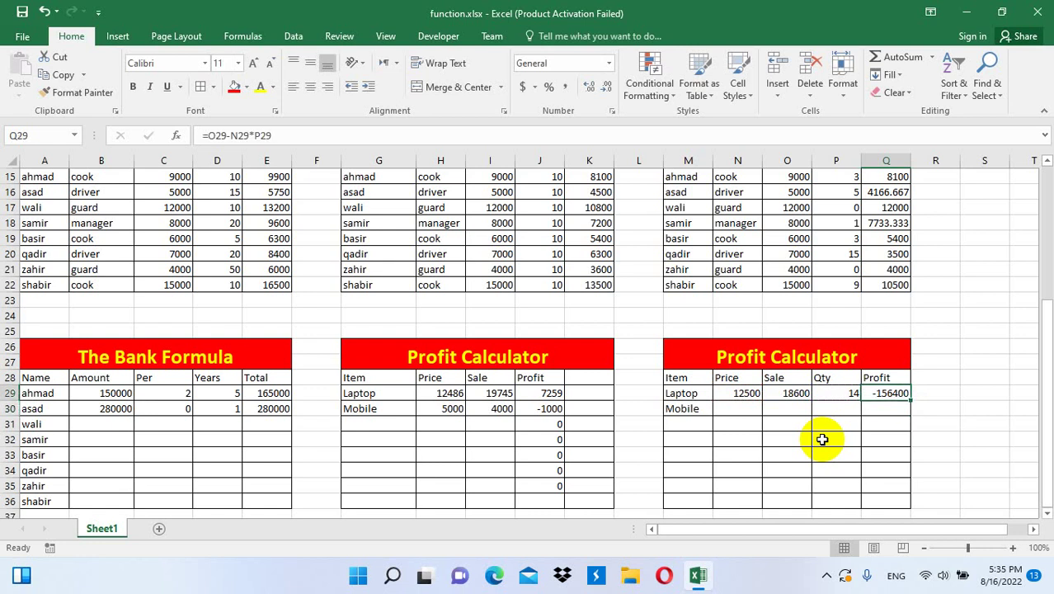
key("Delete")
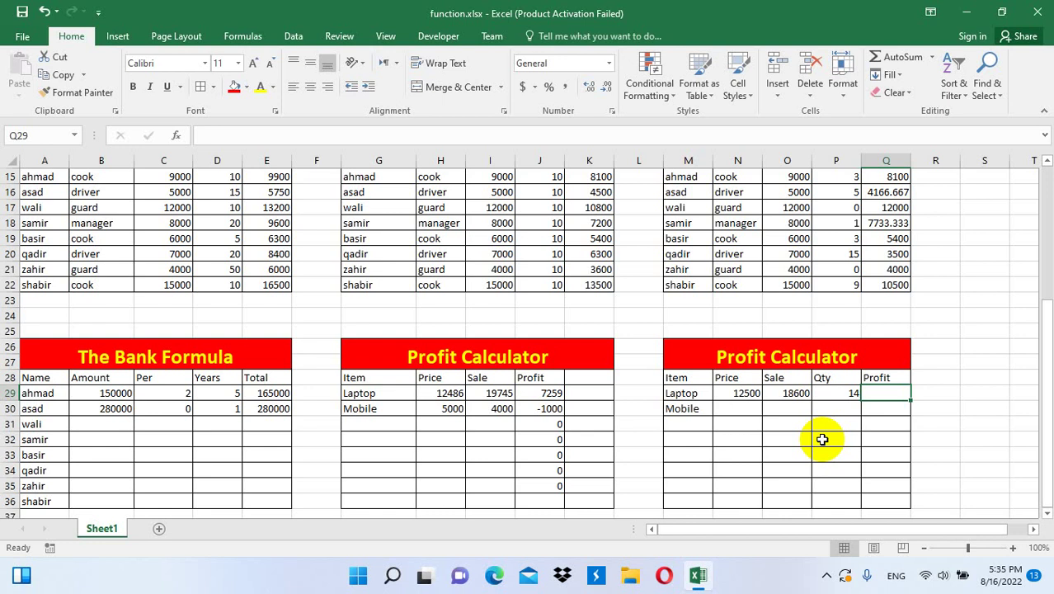
- Enter =O29*P29-N29*P29 as the Laptop profit in Q29, giving 85400
type("=")
key("Left")
key("Left")
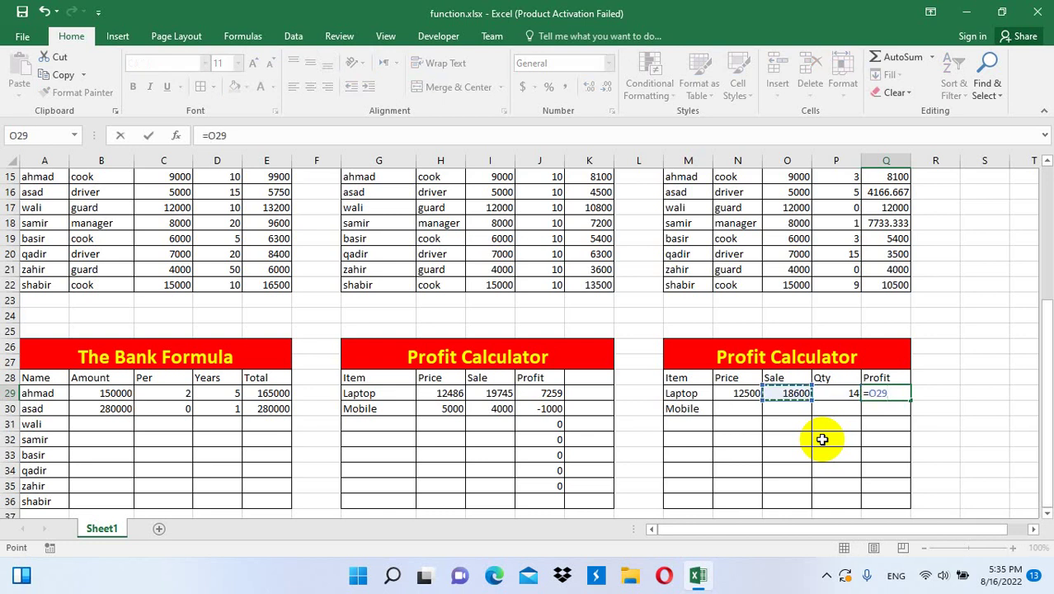
type("*")
key("Left")
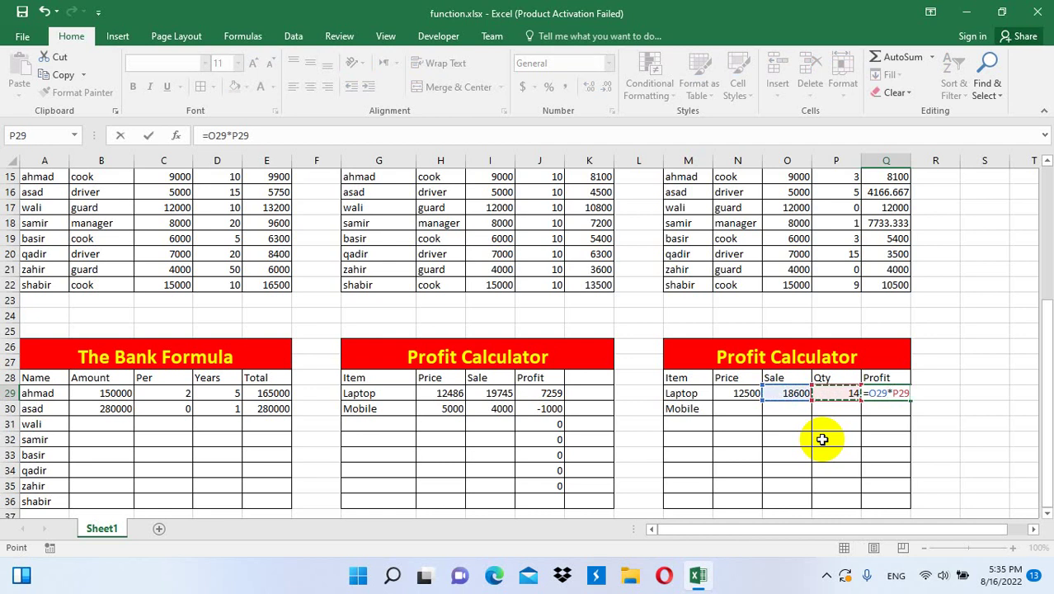
type("-")
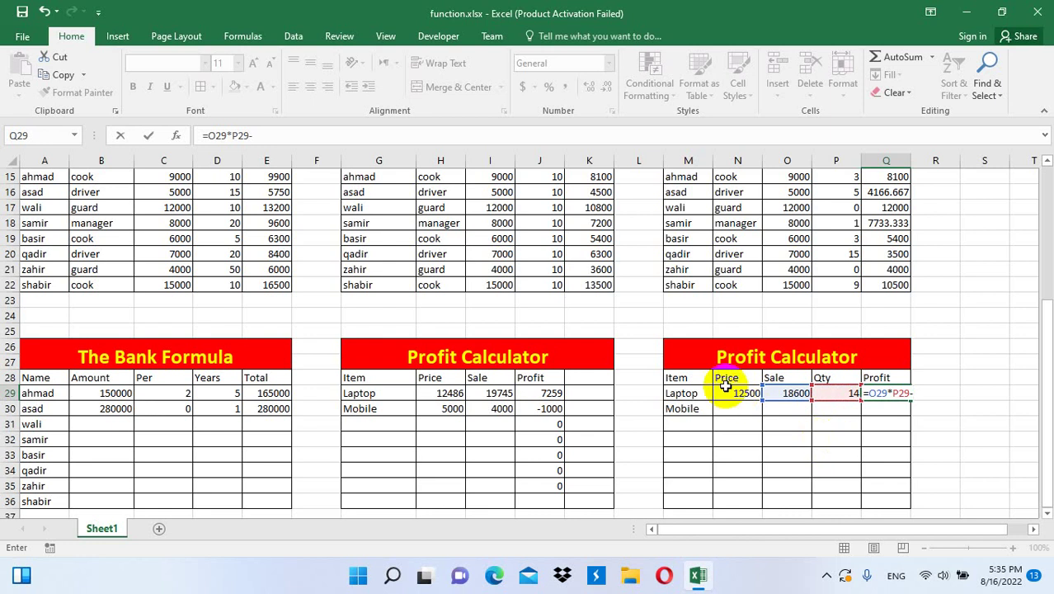
left_click(725, 390)
type("*")
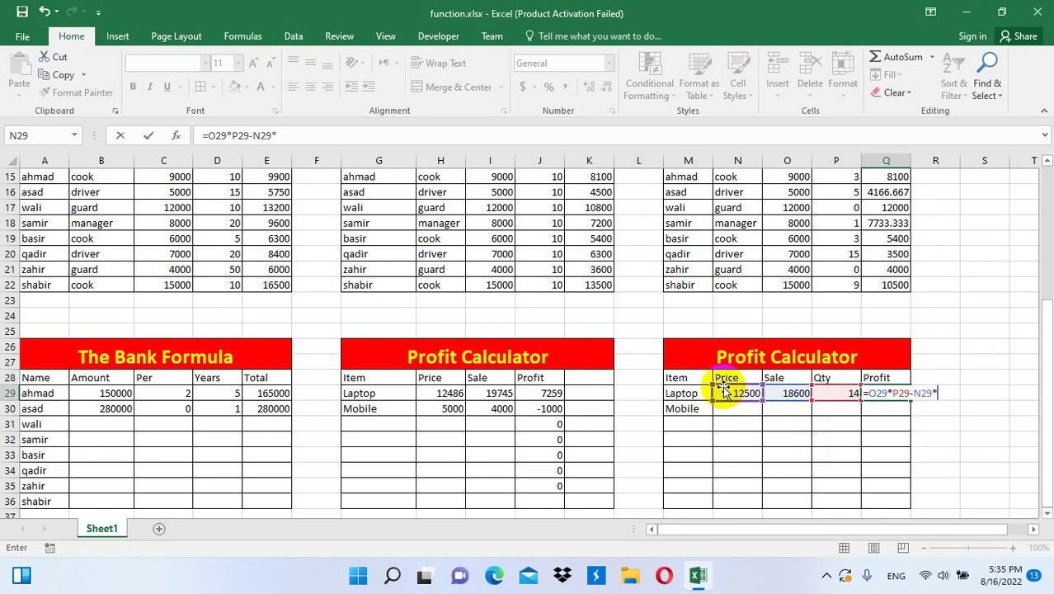
left_click(852, 393)
key("Return")
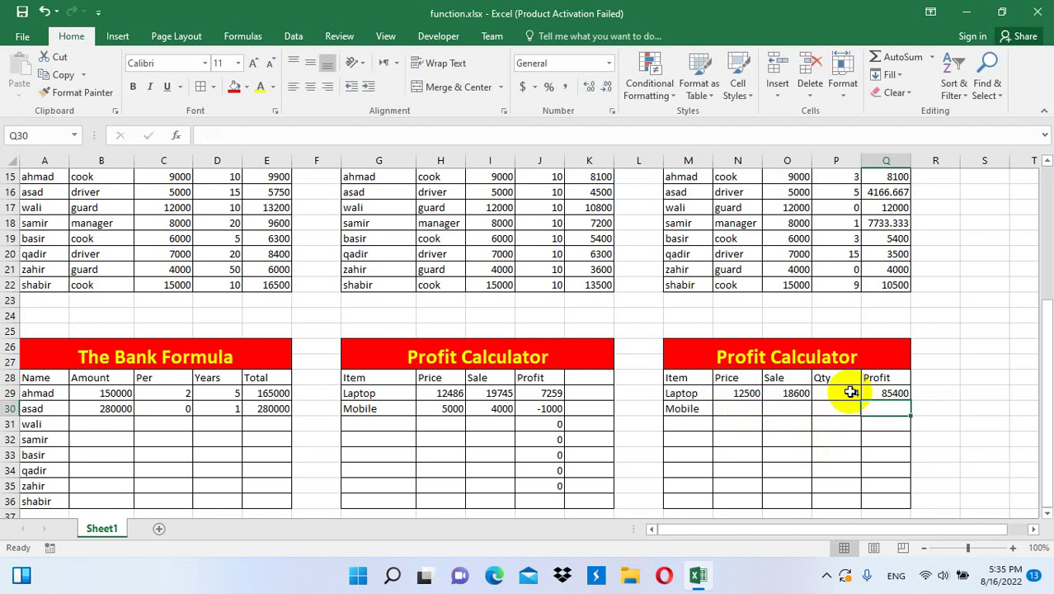
- Test the formula by changing the Laptop quantity to 1, then 55, for a profit of 335500
left_click(851, 392)
type("1")
key("Return")
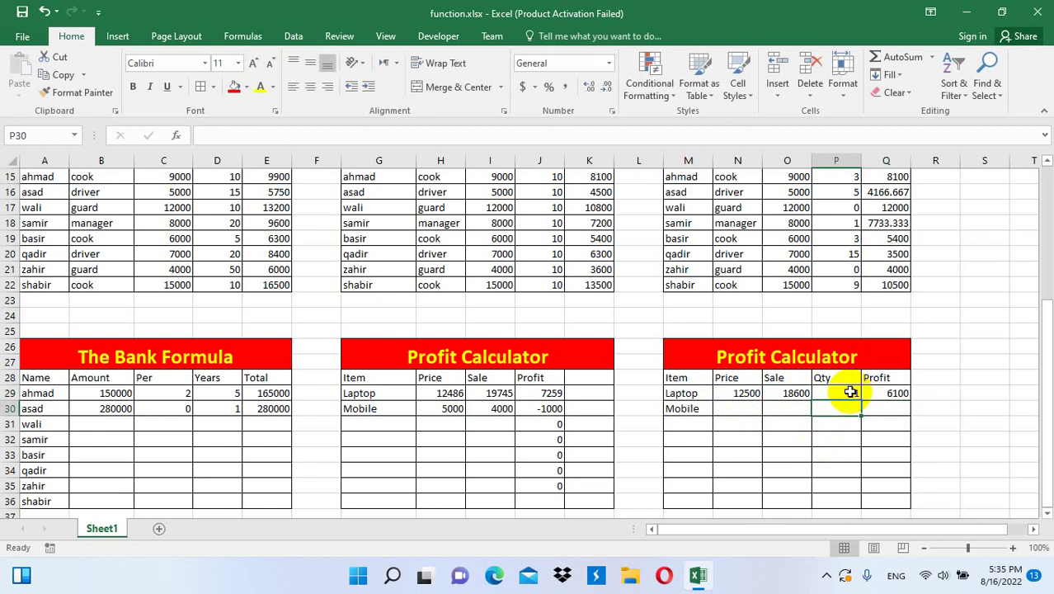
left_click(851, 392)
type("55")
key("Return")
left_click(895, 392)
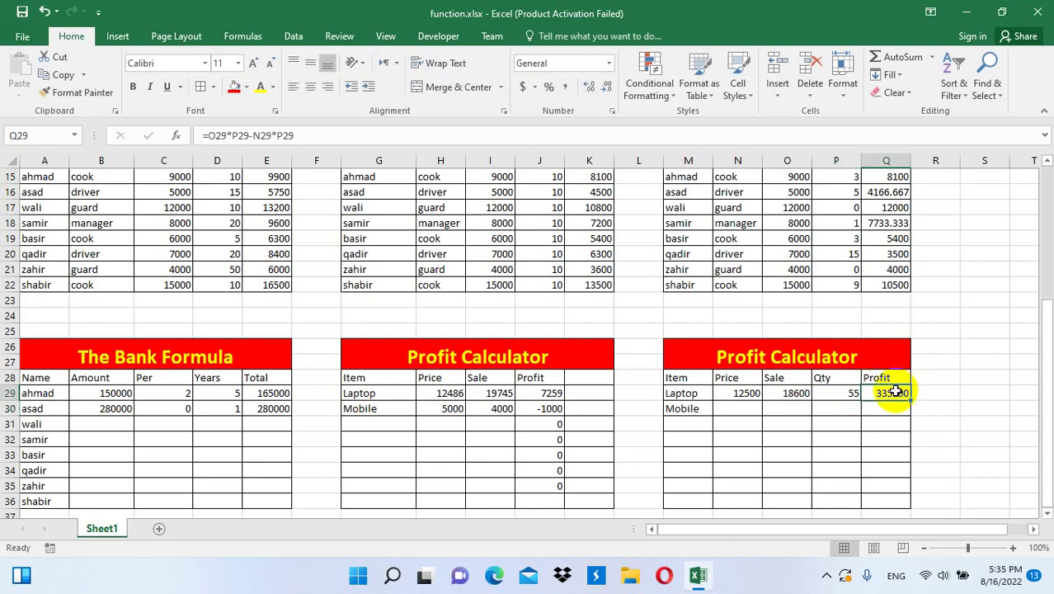
- Fill the profit formula down to Q31 and enter Mobile's price 5600, sale 4900 and quantity 15
left_click_drag(906, 393, 907, 427)
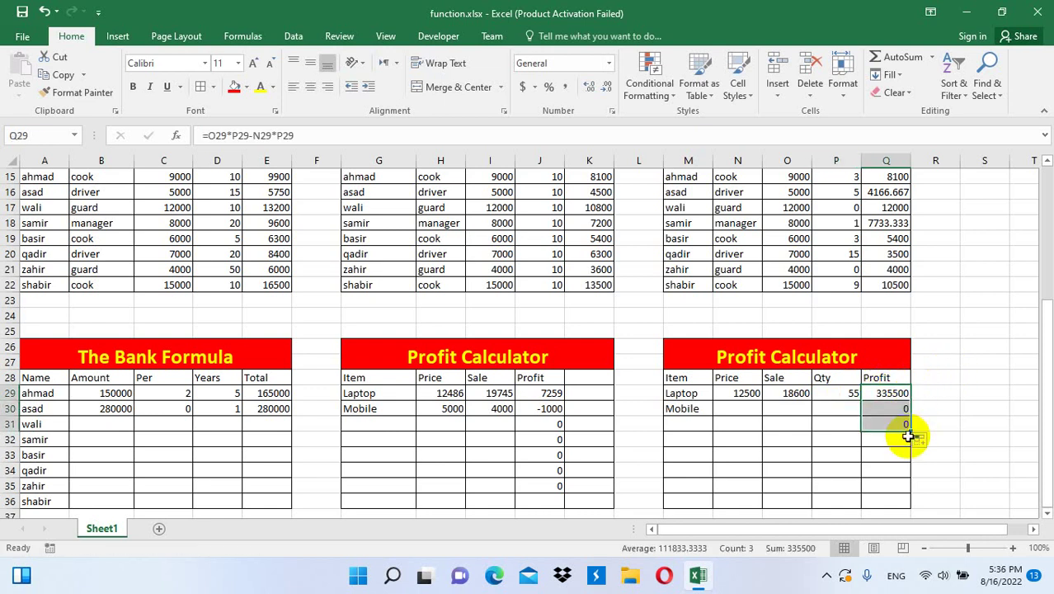
left_click(751, 408)
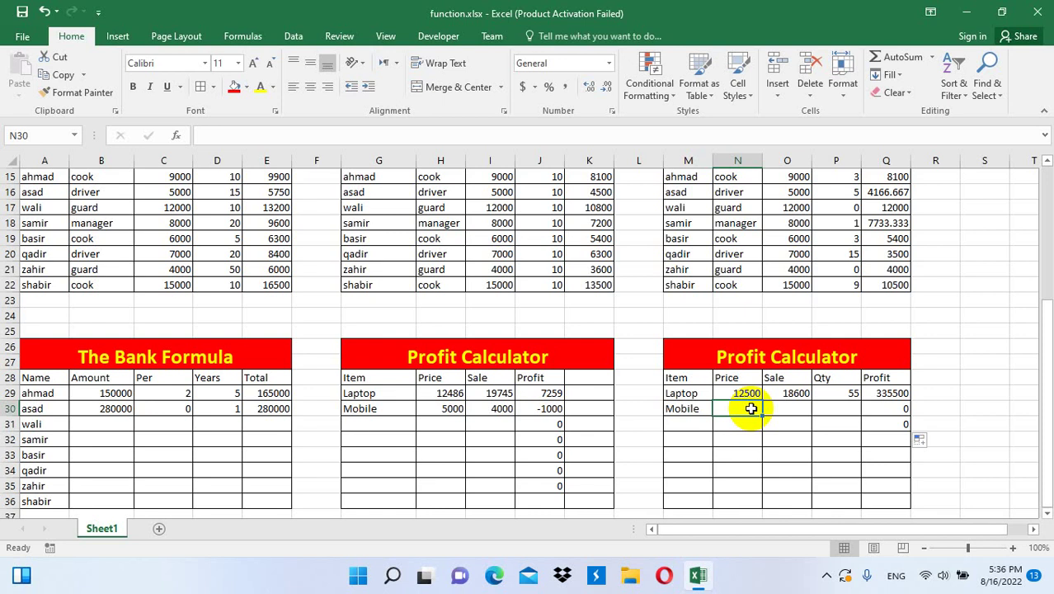
type("5000")
key("Tab")
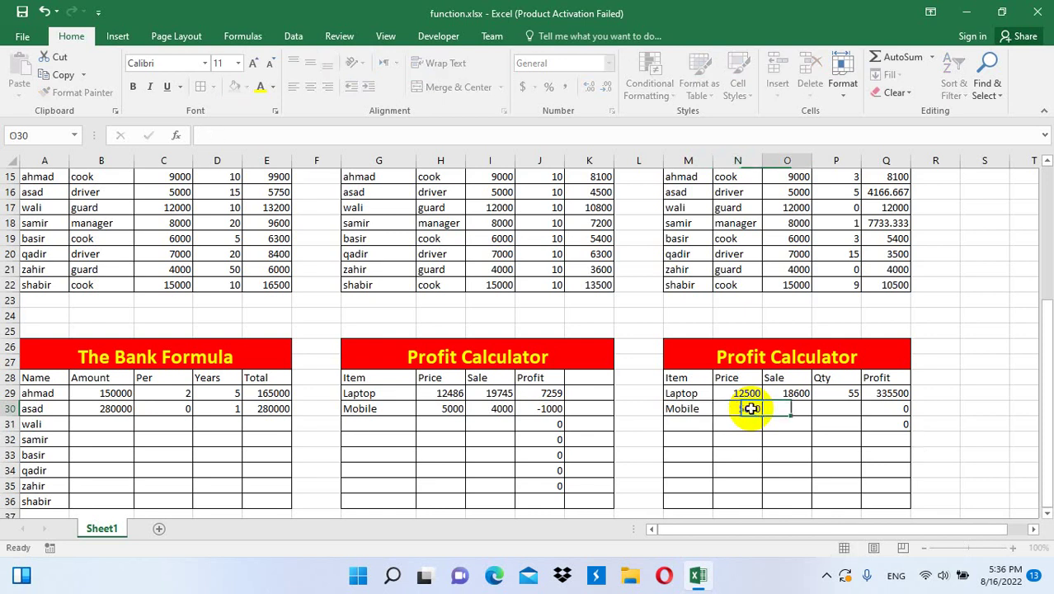
type("4900")
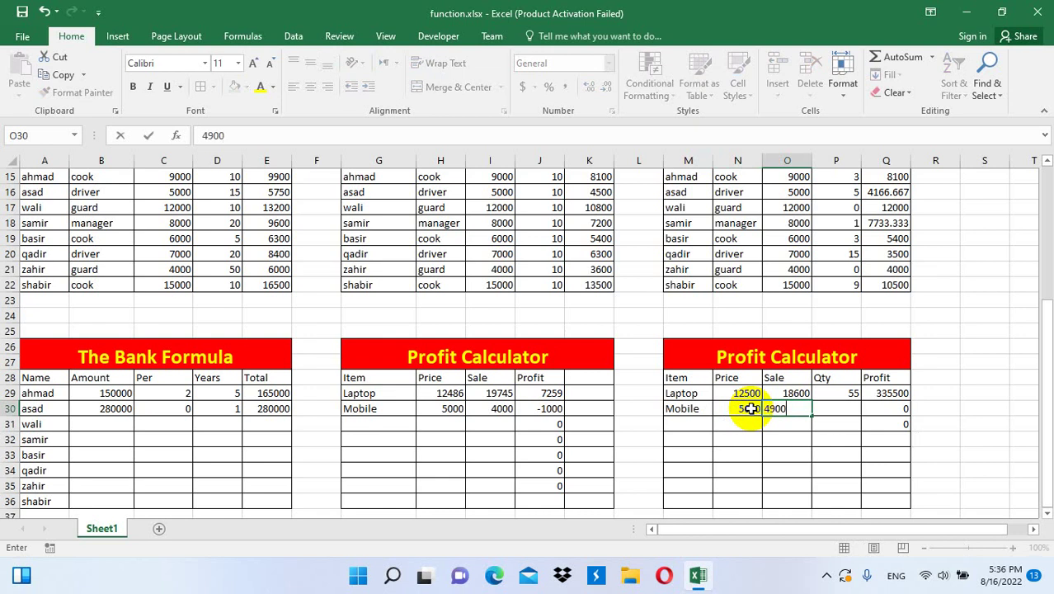
key("Tab")
type("15")
key("Return")
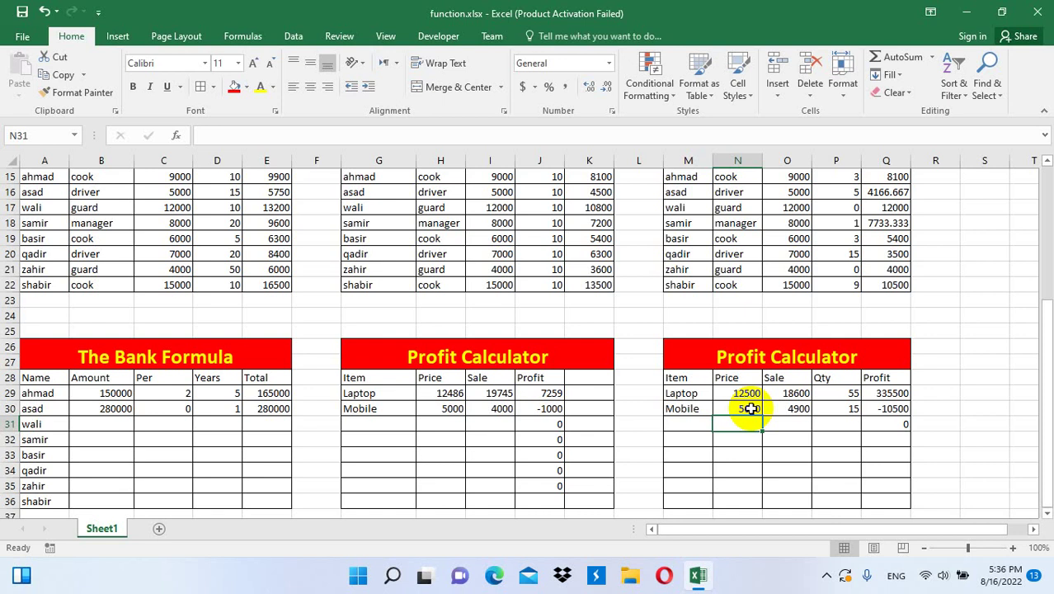
left_click(1046, 513)
left_click(1046, 515)
left_click(1046, 515)
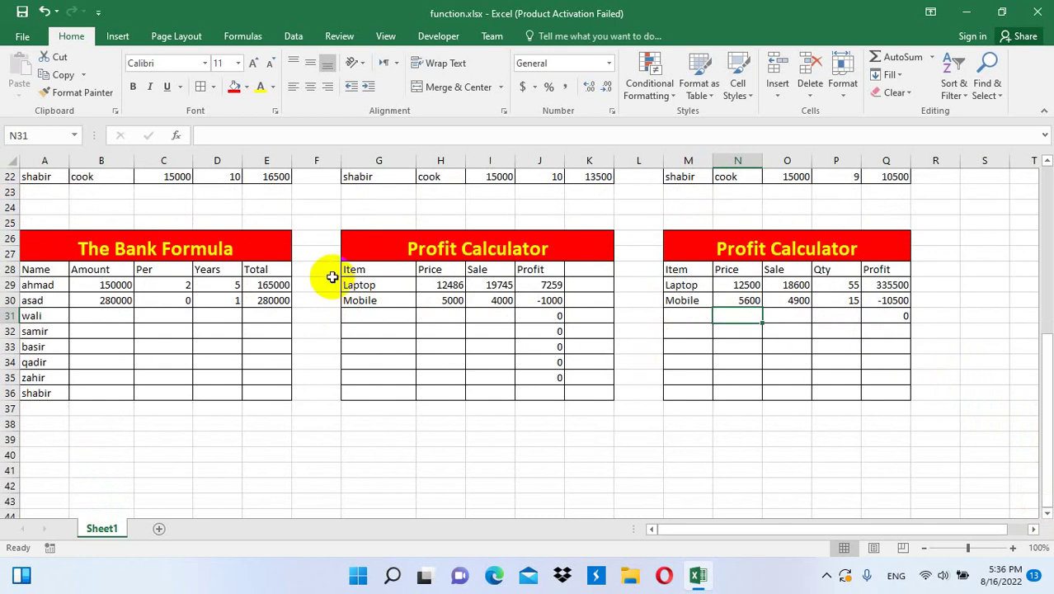
- Paste The Bank Formula table at A40, then undo that paste
left_click_drag(243, 240, 229, 405)
left_click_drag(229, 399, 228, 394)
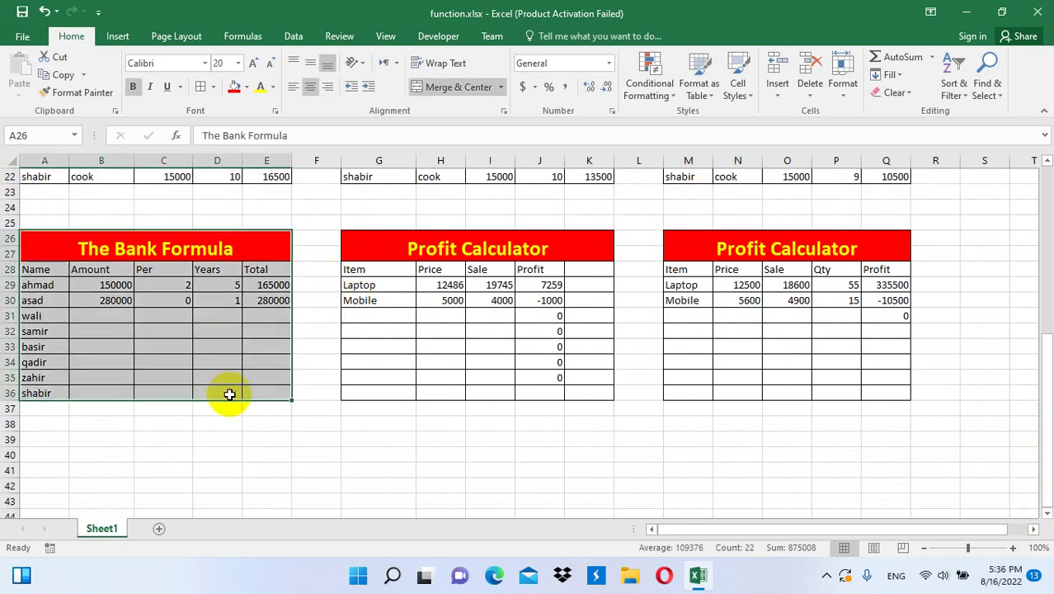
key("ctrl+c")
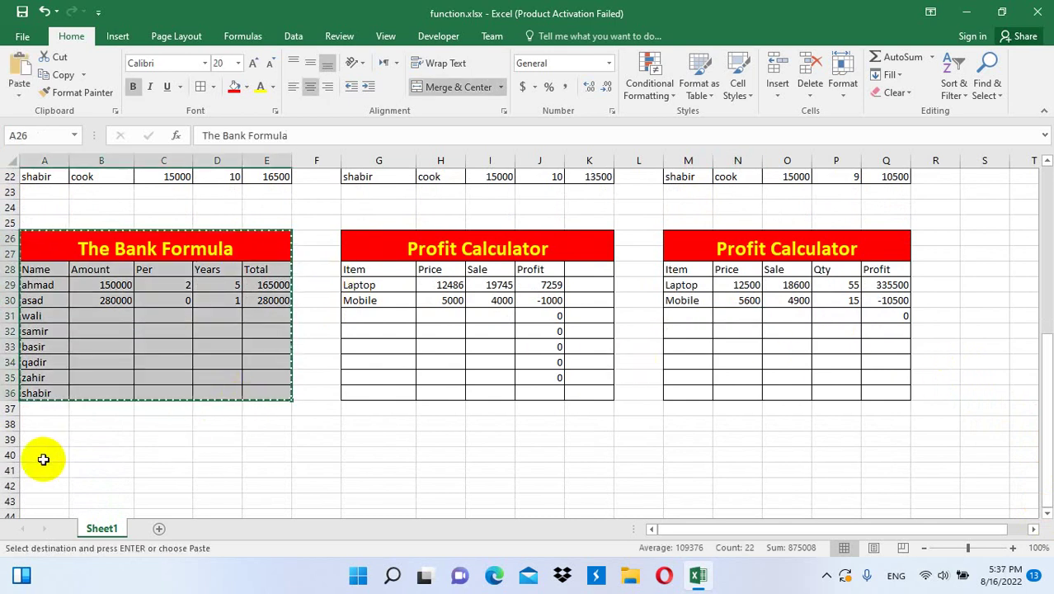
left_click(47, 454)
key("ctrl+v")
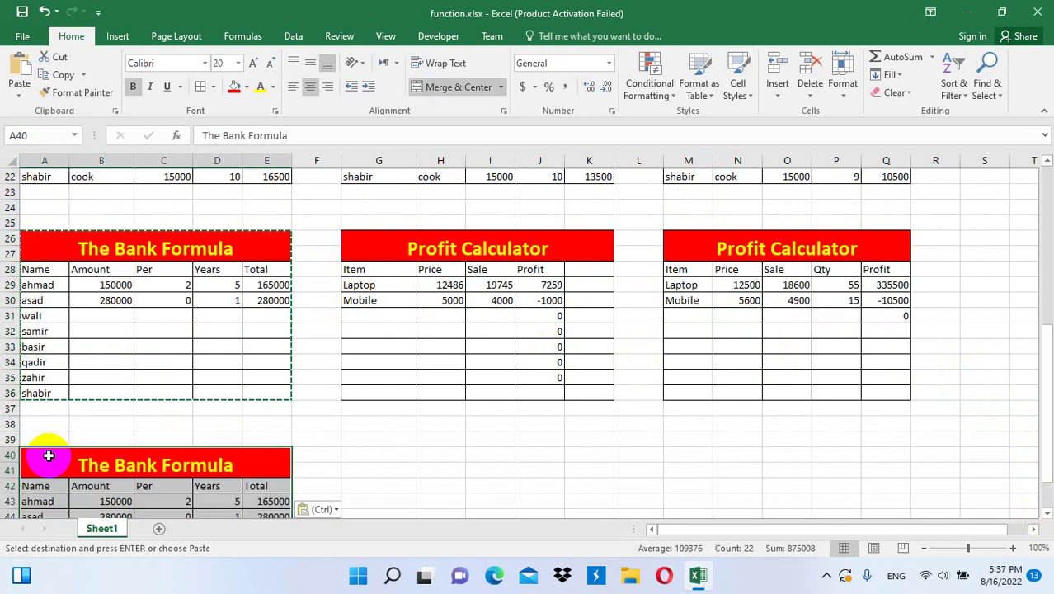
key("ctrl+z")
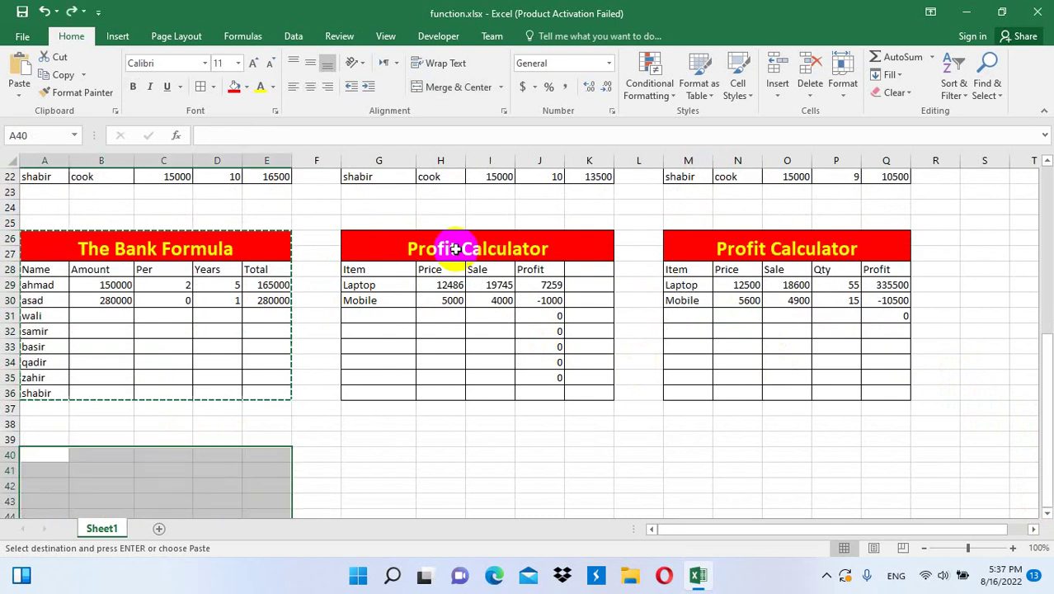
- Paste the Profit Calculator at A40 and retitle it 'Finding The Sale Price'
left_click_drag(447, 247, 485, 395)
key("ctrl+c")
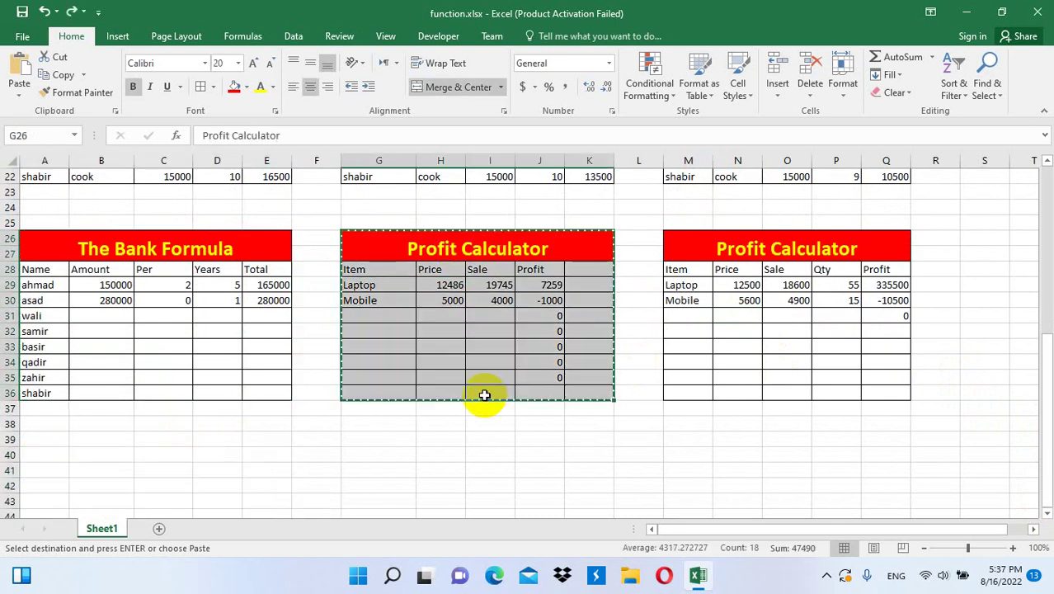
left_click(50, 456)
key("ctrl+v")
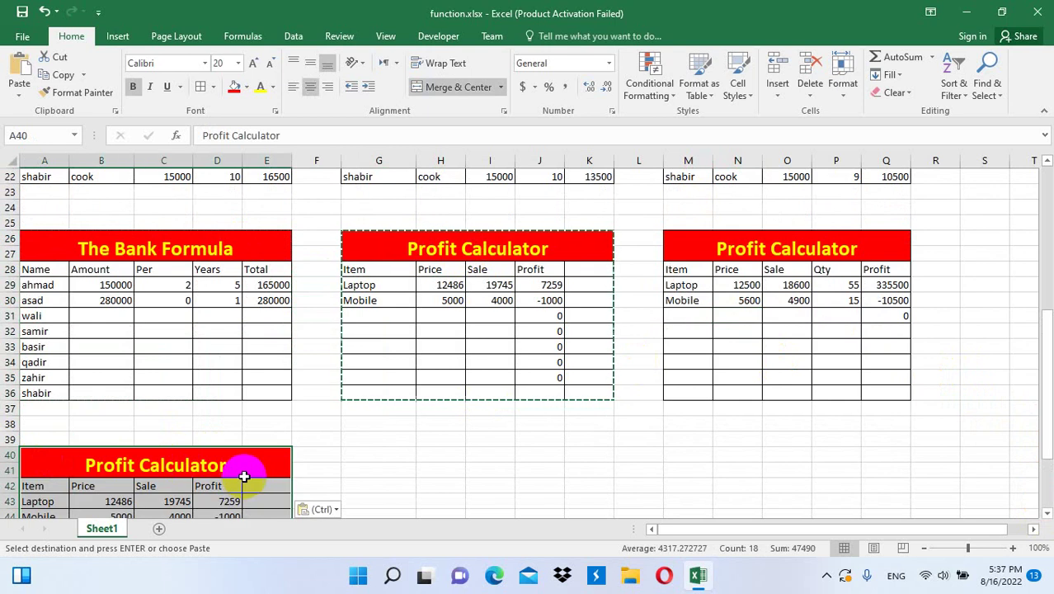
double_click(240, 461)
left_click_drag(240, 460, 19, 467)
type("Fi")
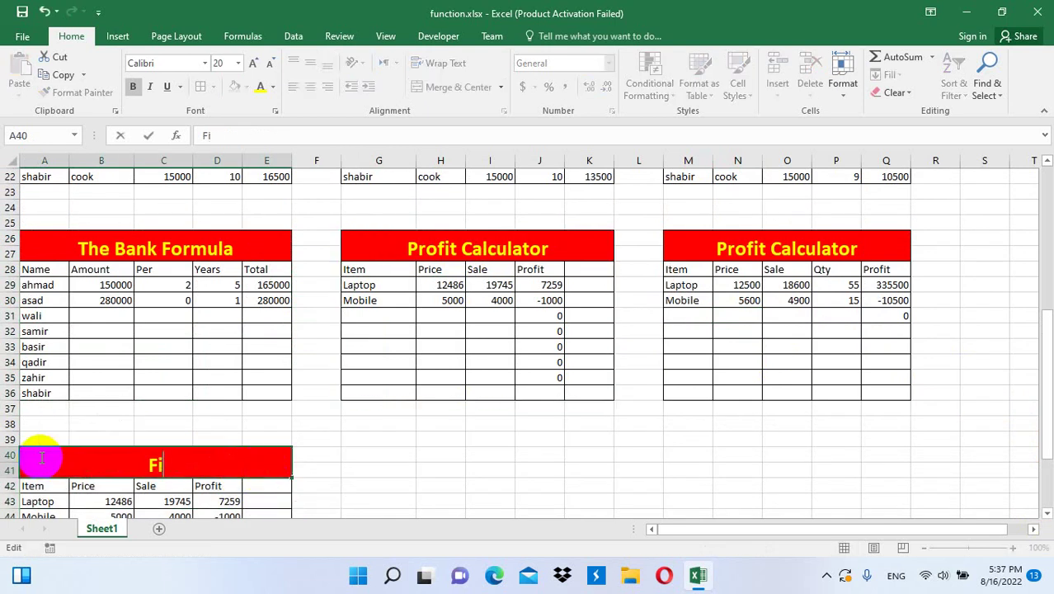
type("nding The")
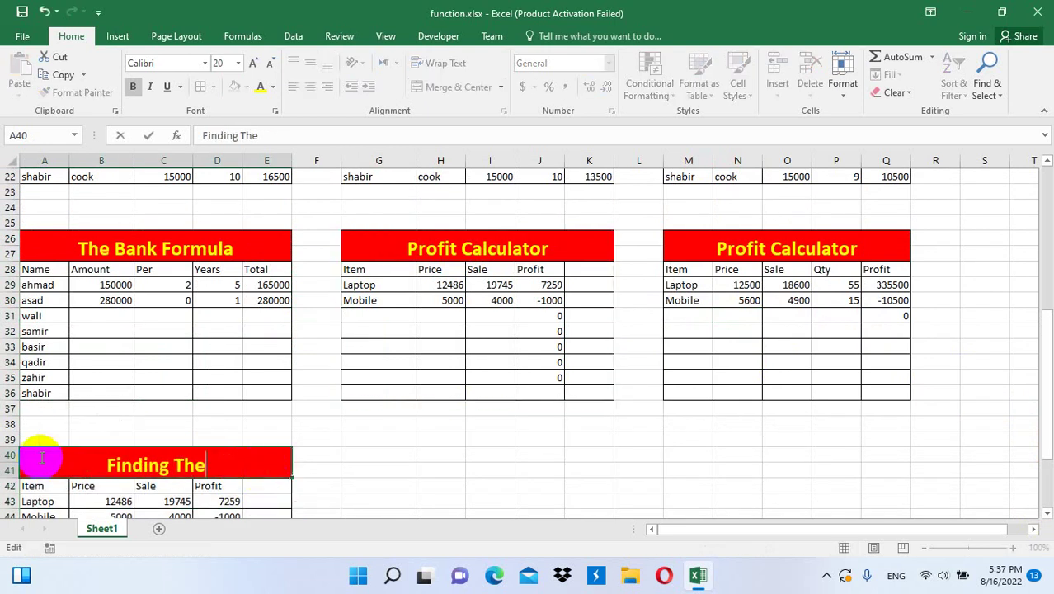
type(" Sale Pro")
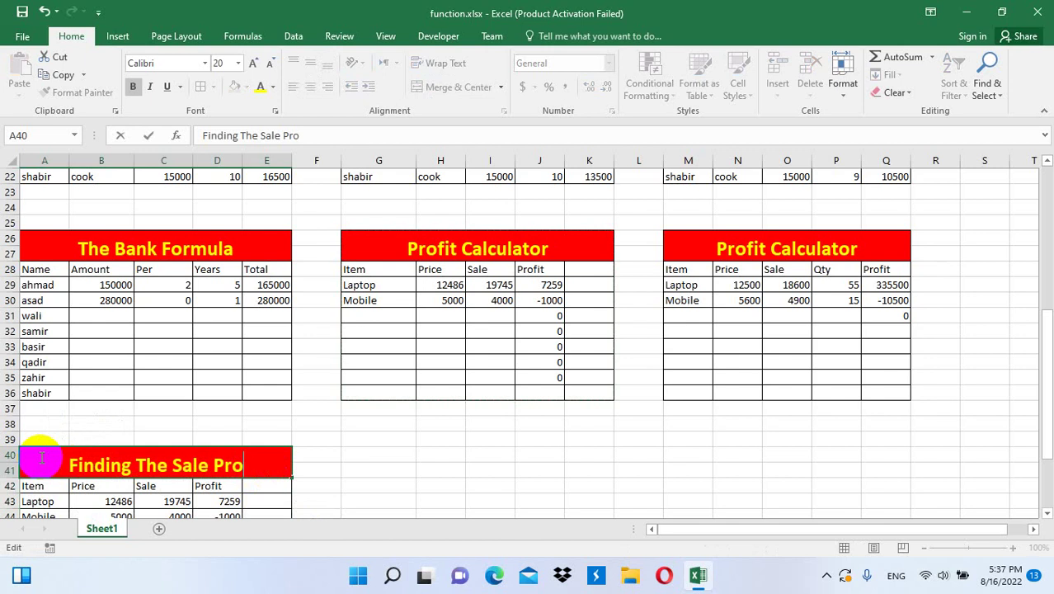
key("BackSpace")
type("ice")
key("Return")
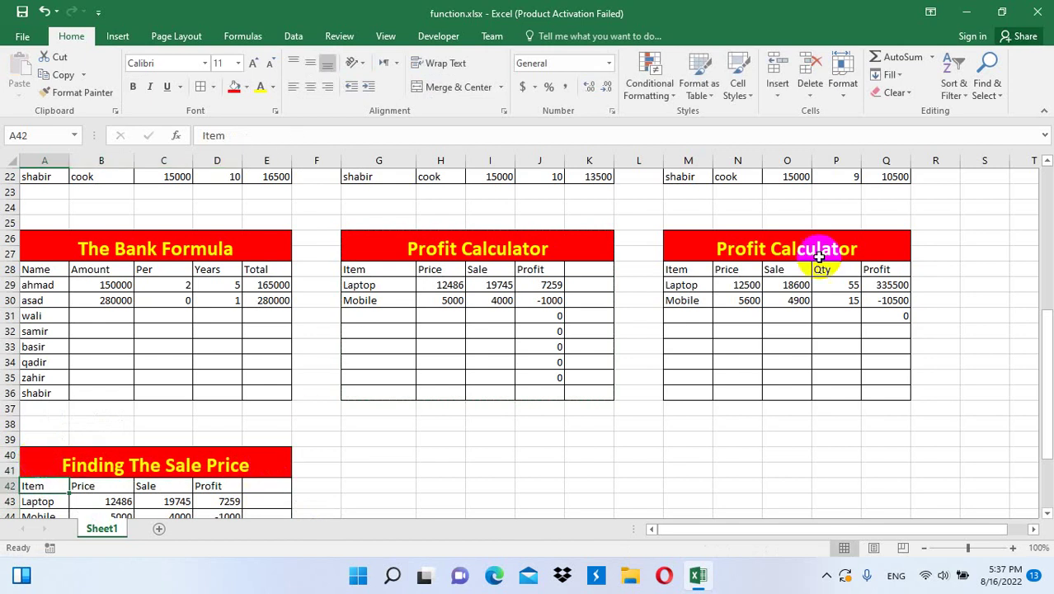
left_click_drag(1044, 424, 1044, 450)
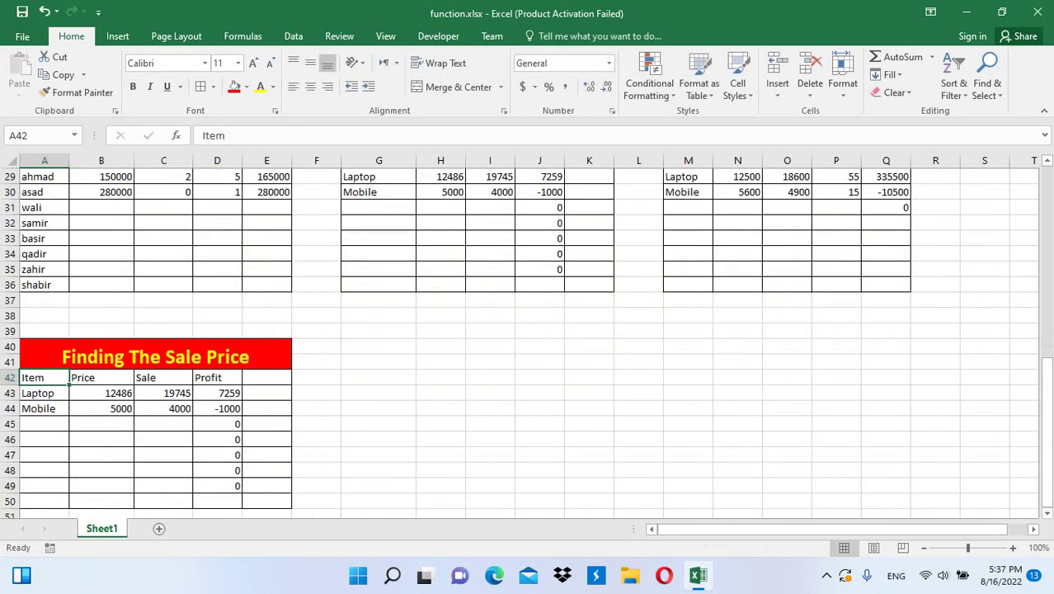
- Clear the copied data and replace the headers in B42:D42 with Price, Profit and Sale
mouse_move(282, 488)
left_mouse_down()
mouse_move(181, 413)
mouse_move(51, 396)
left_mouse_up()
key("Delete")
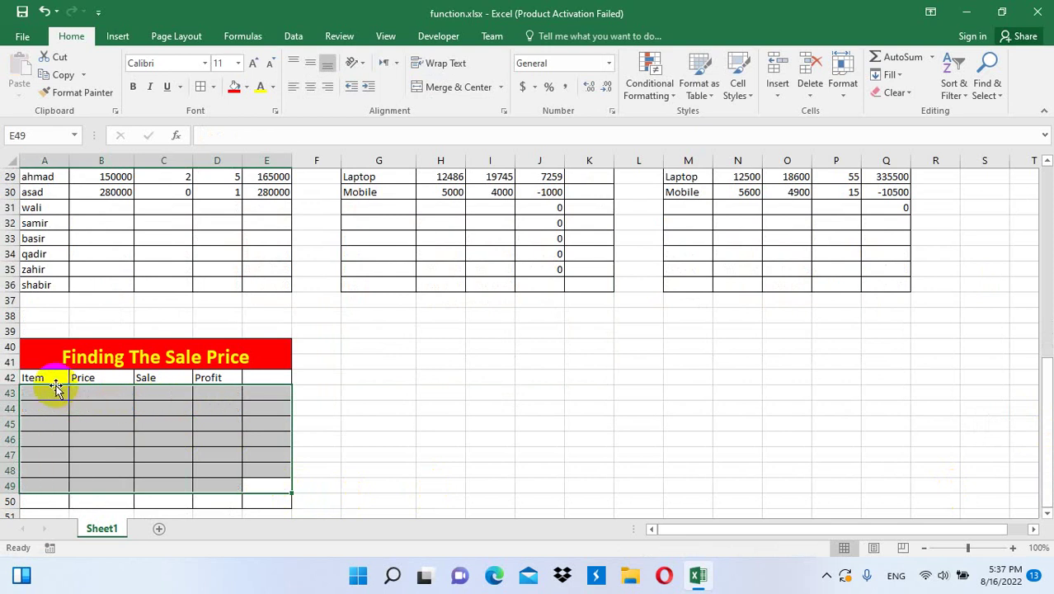
left_click(38, 379)
left_click_drag(86, 376, 208, 379)
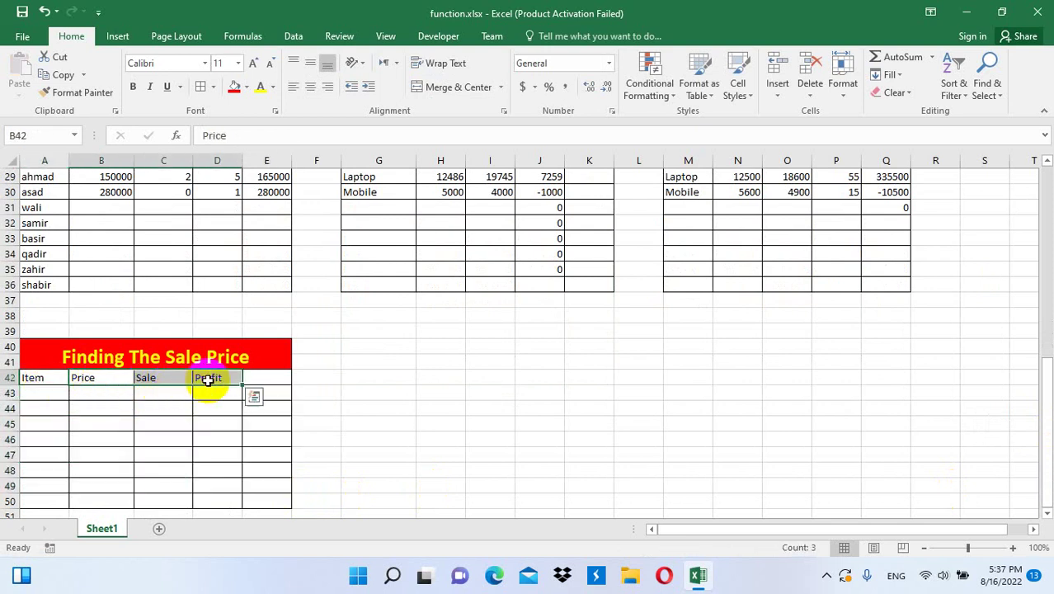
left_click(108, 377)
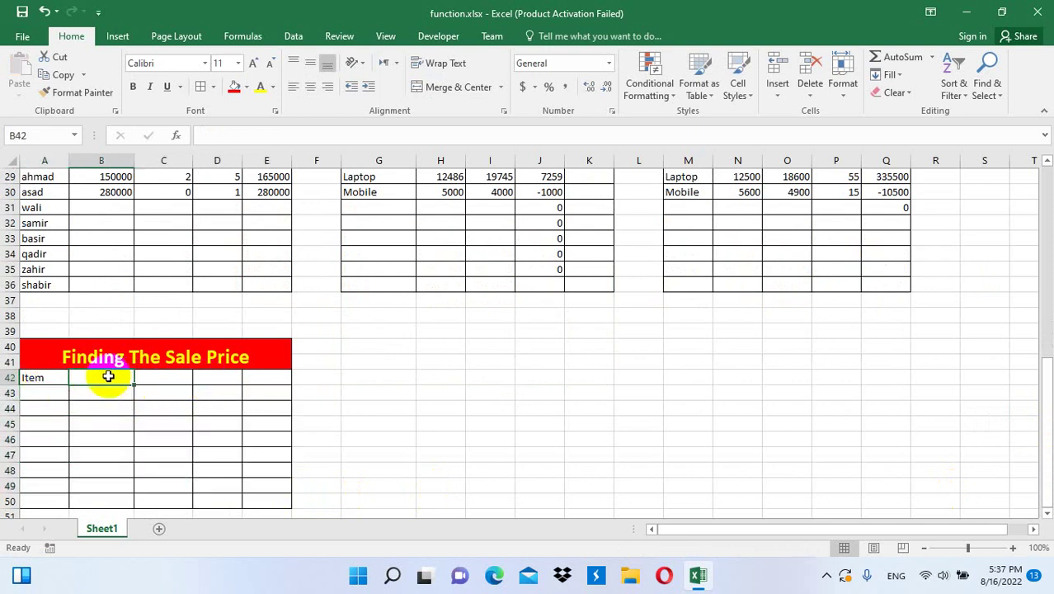
type("Price")
key("Tab")
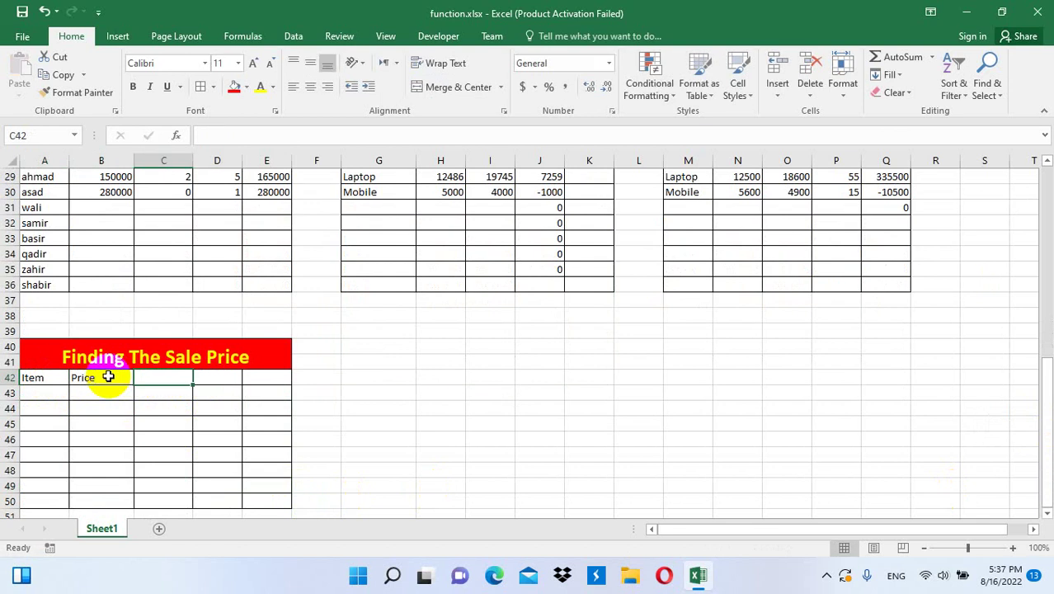
type("Pro")
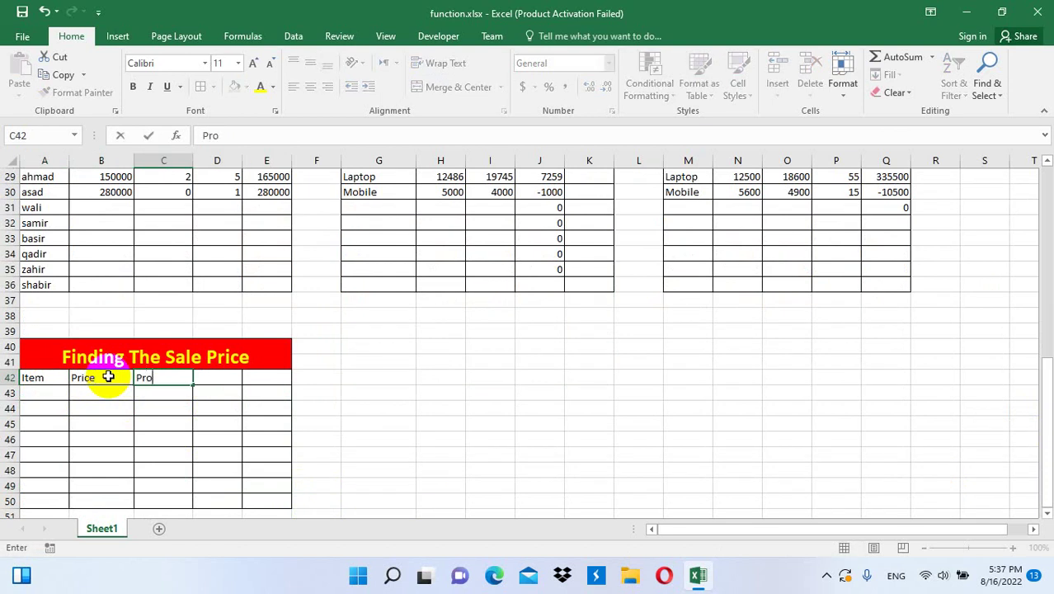
type("fit")
key("Tab")
type("Sa")
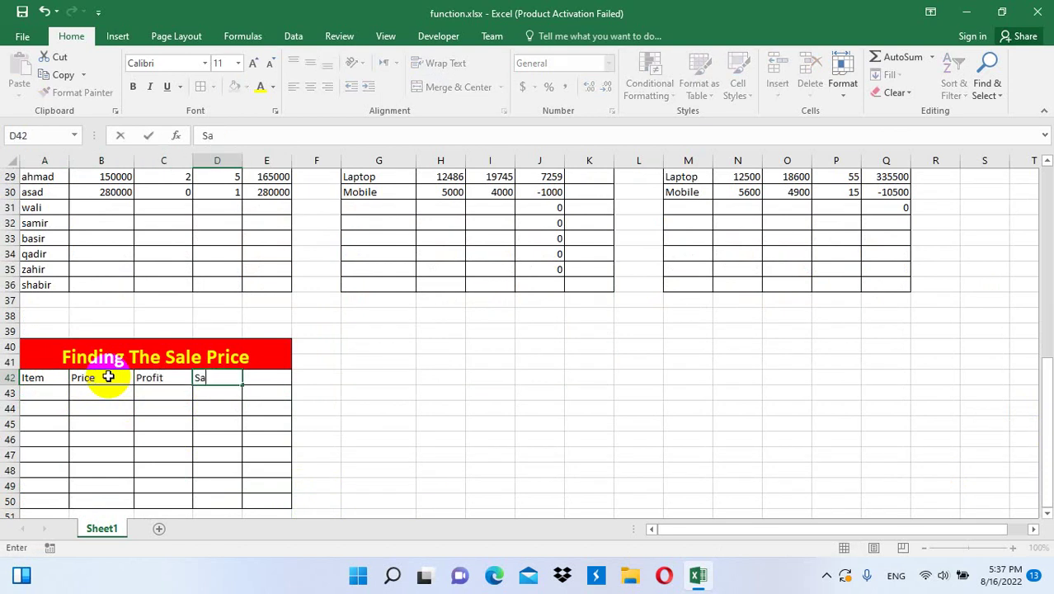
type("le")
key("Tab")
- Add a Computer row with price 5800 and profit 20
left_click(38, 393)
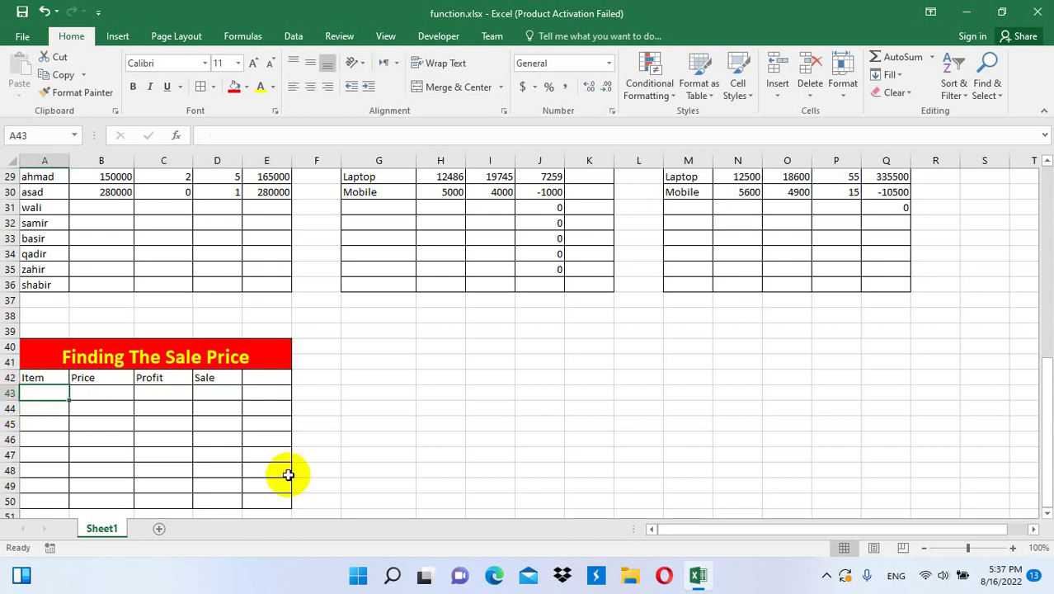
type("Computer")
key("Tab")
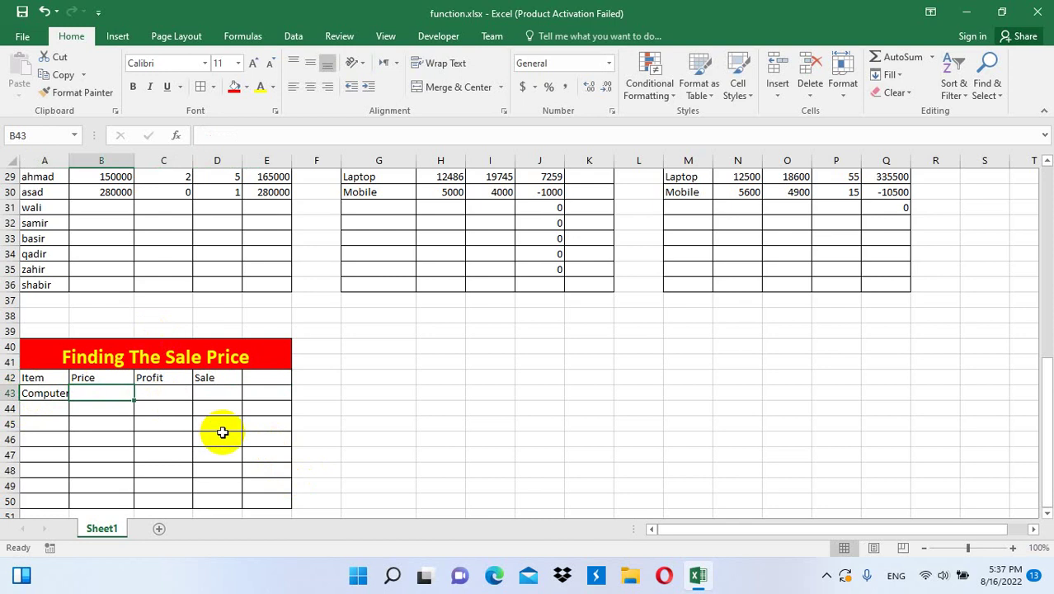
type("5800")
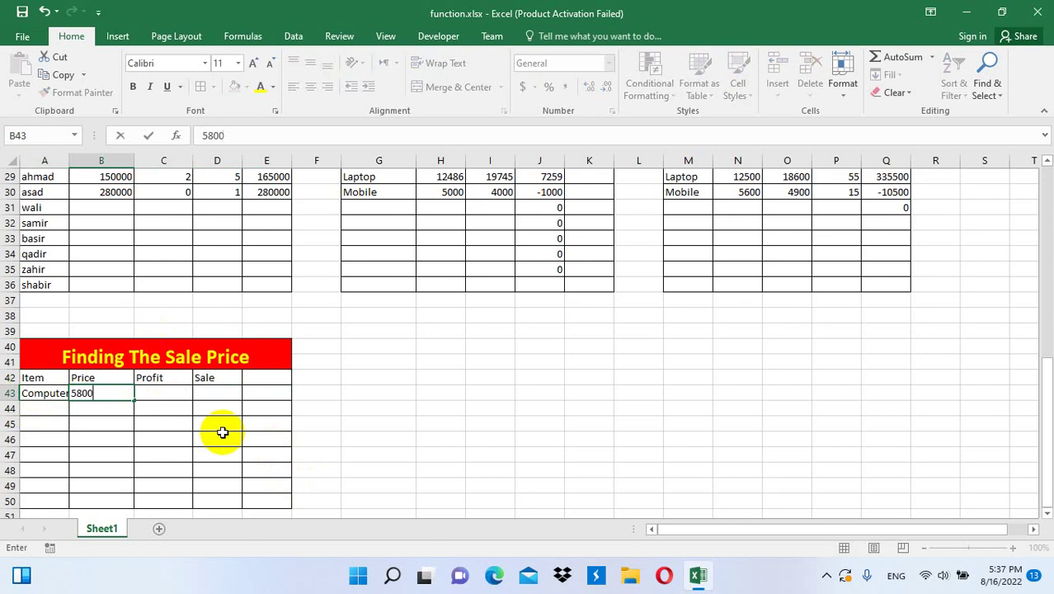
key("Tab")
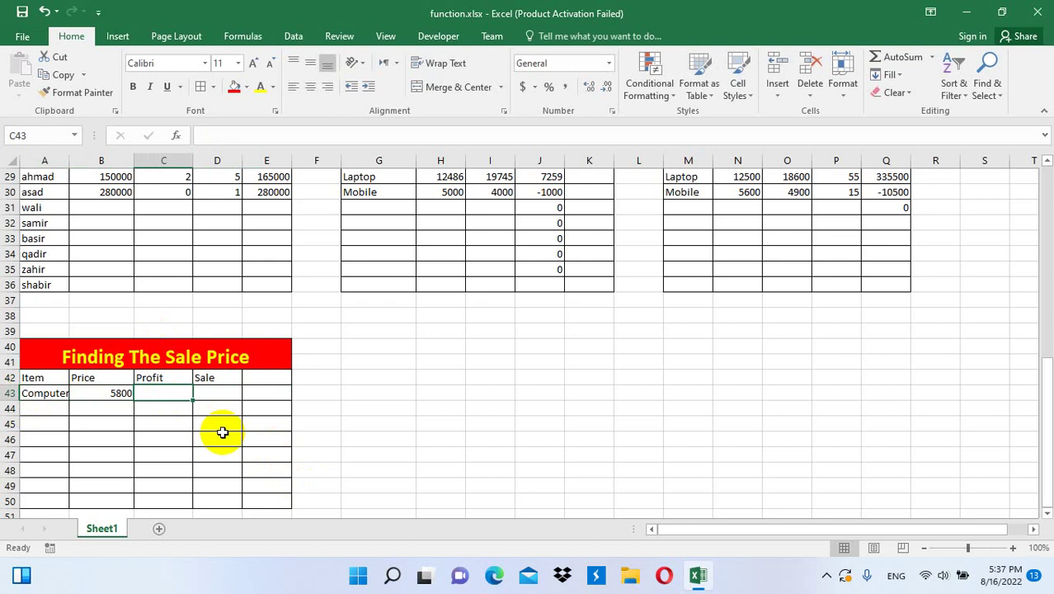
type("20")
key("Tab")
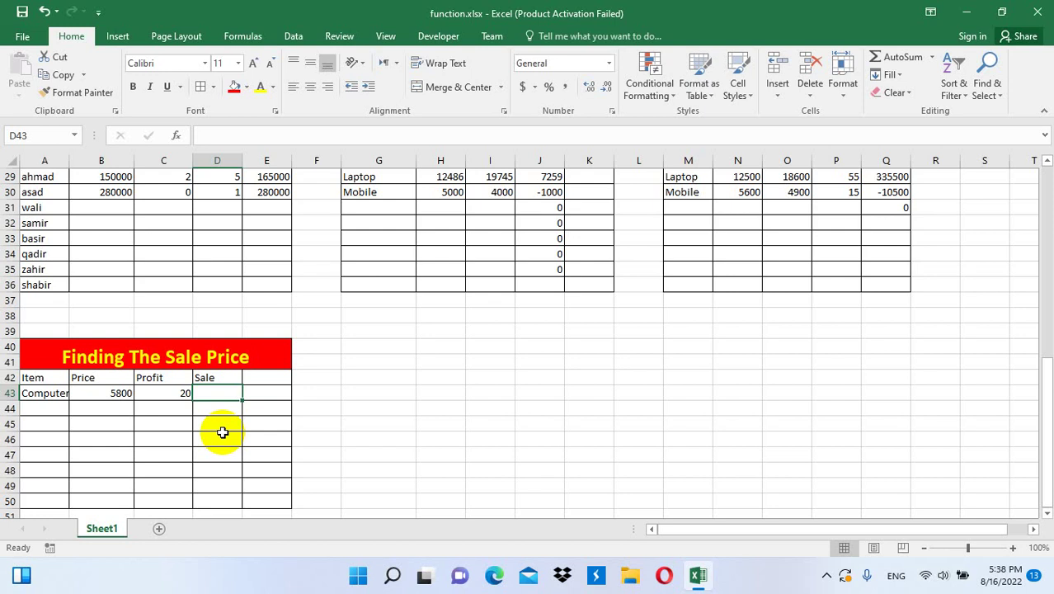
- Enter =B43+B43/100*C43 in D43 so the computer's sale price shows 6960
type("=")
key("Left")
key("Left")
type("+")
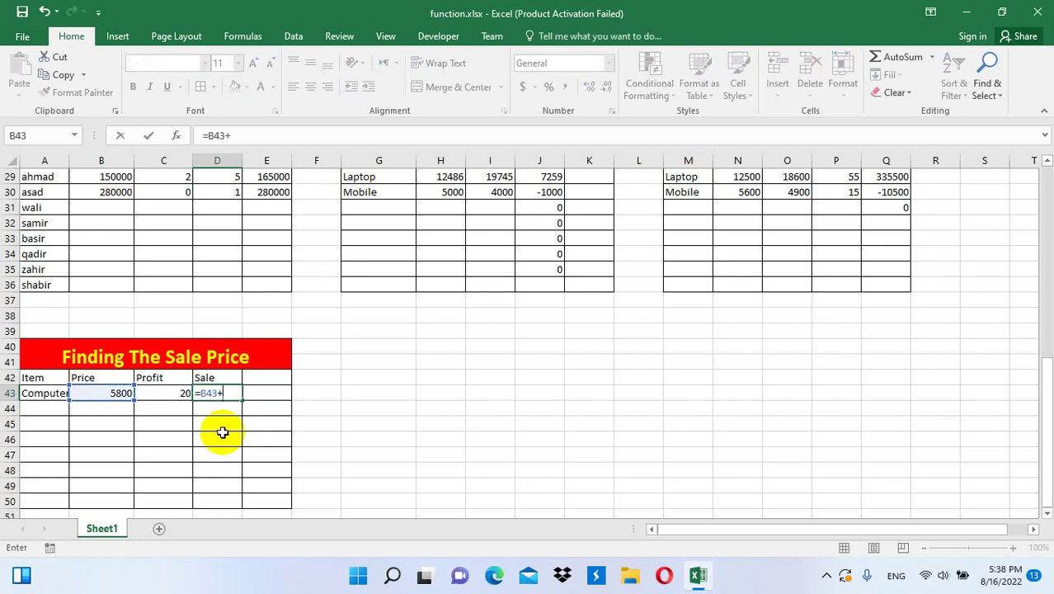
key("Left")
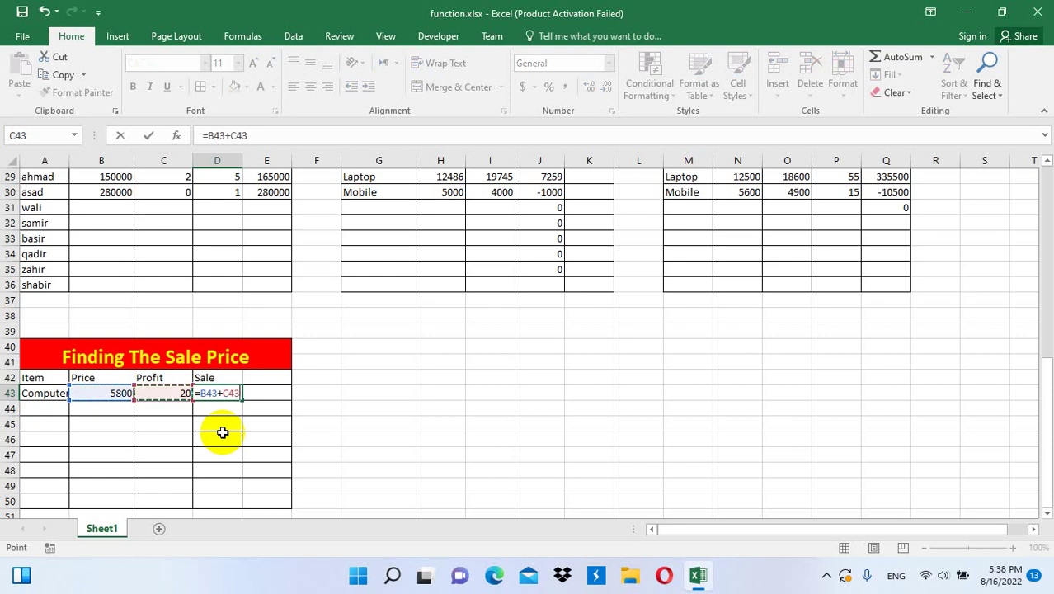
key("Left")
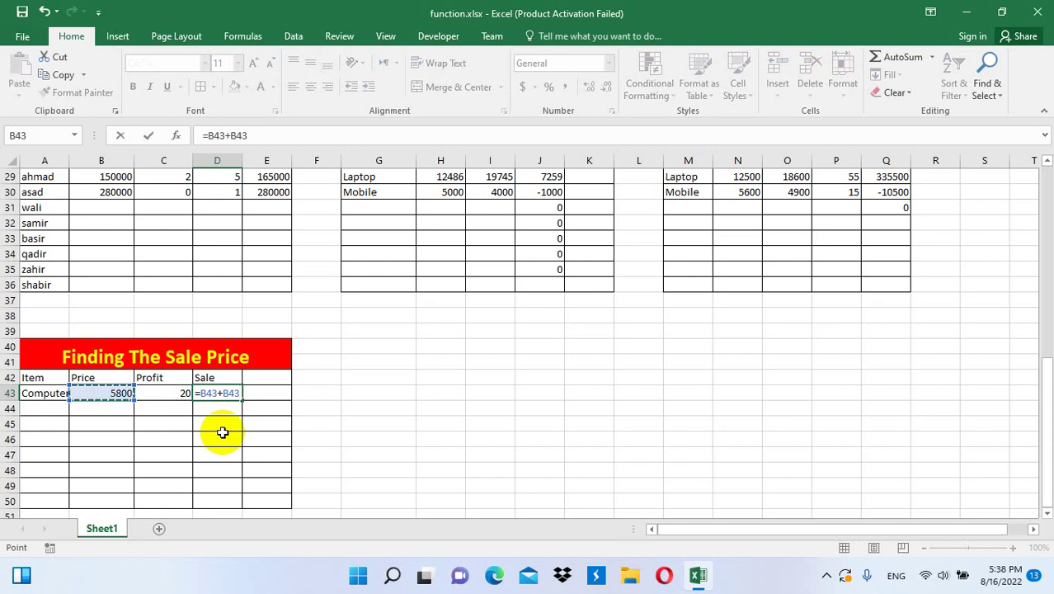
type("/")
type("100*")
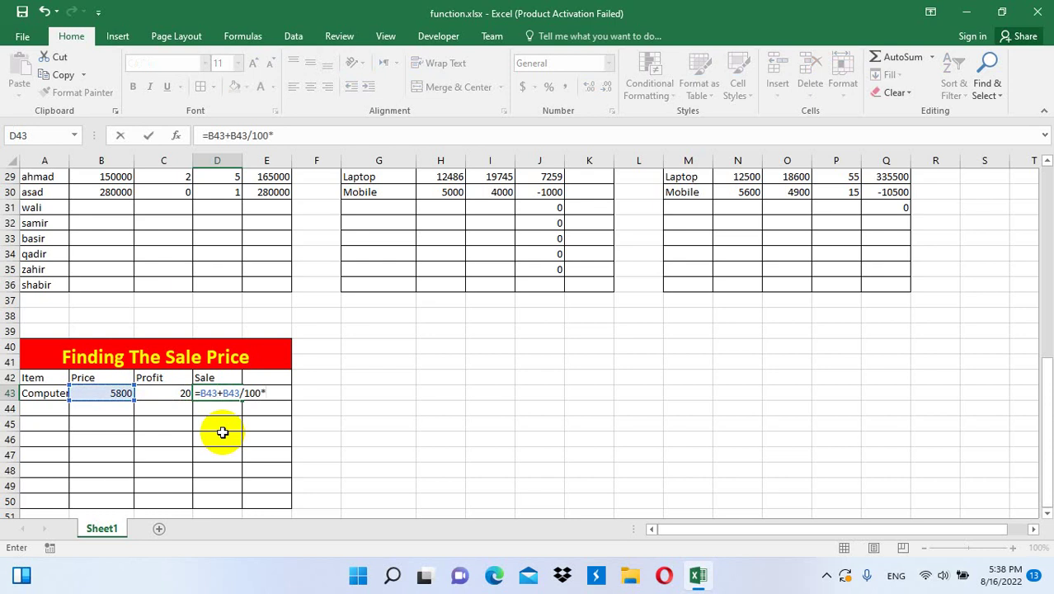
key("Left")
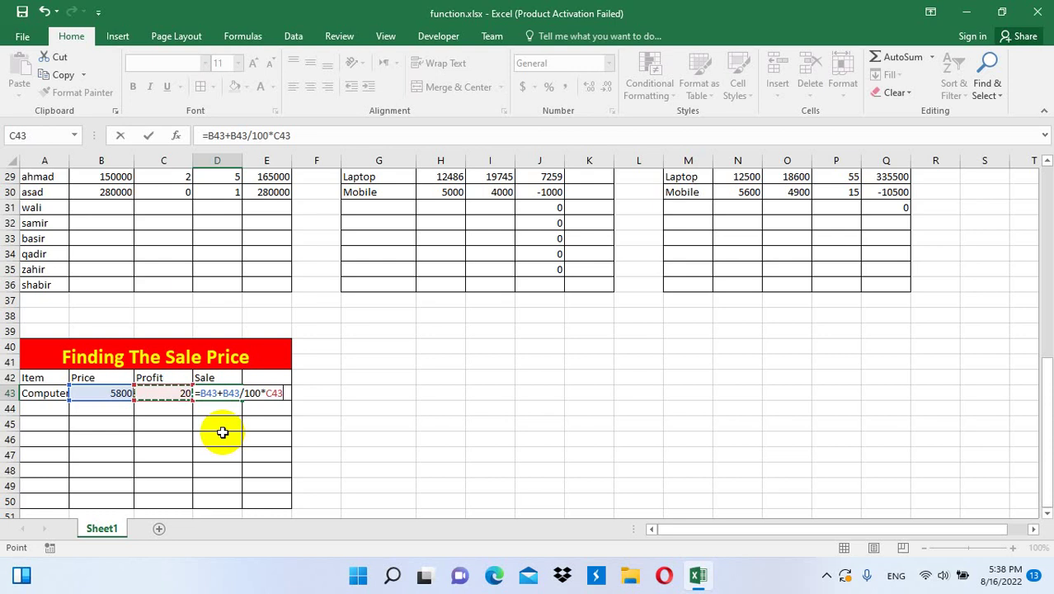
key("Return")
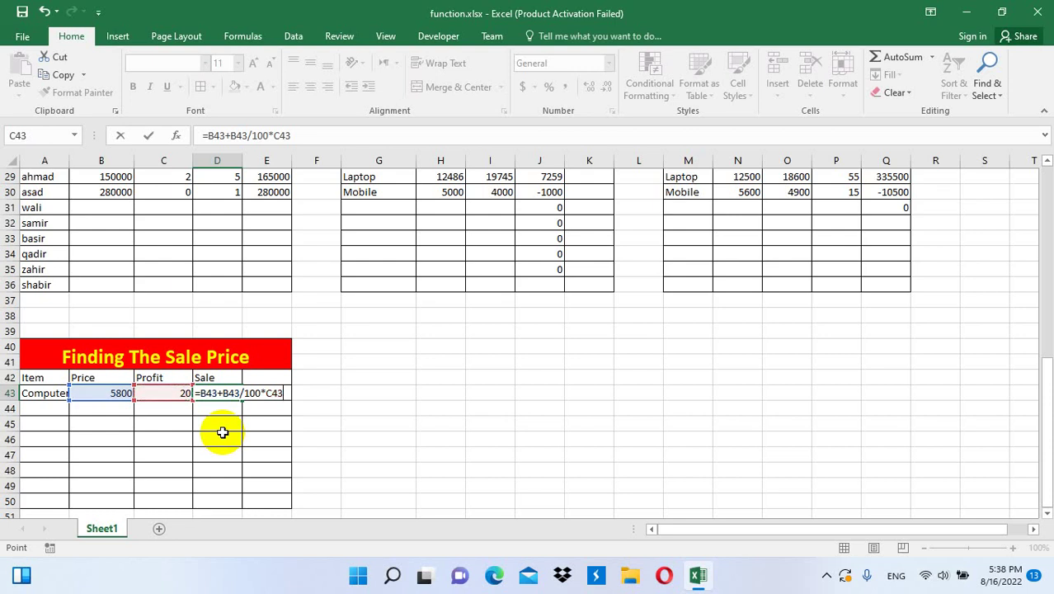
key("Return")
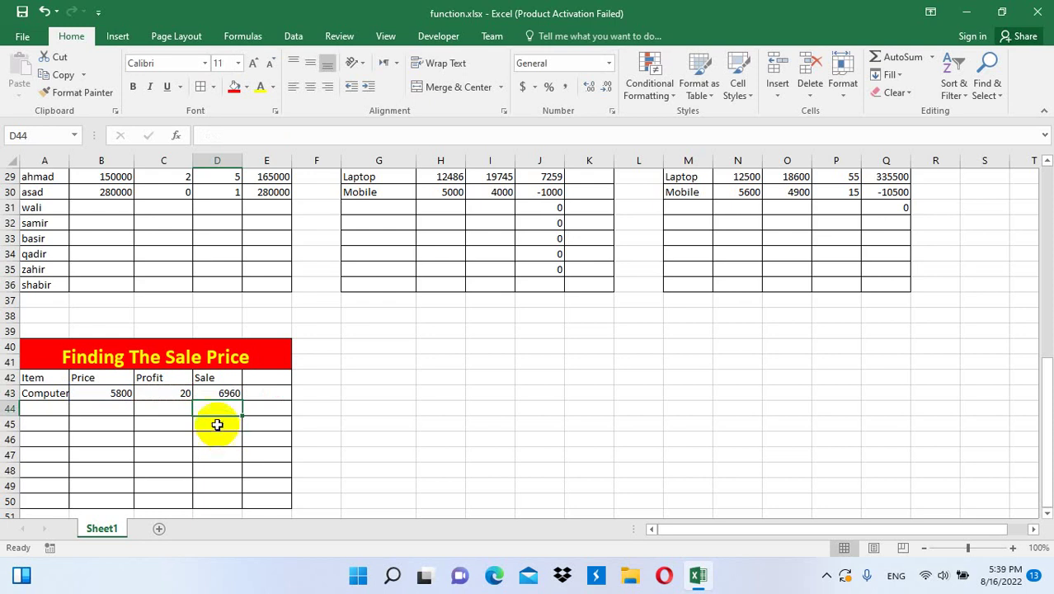
- Copy the sale price table A40:E50 and paste it starting at G40
left_click_drag(167, 352, 168, 499)
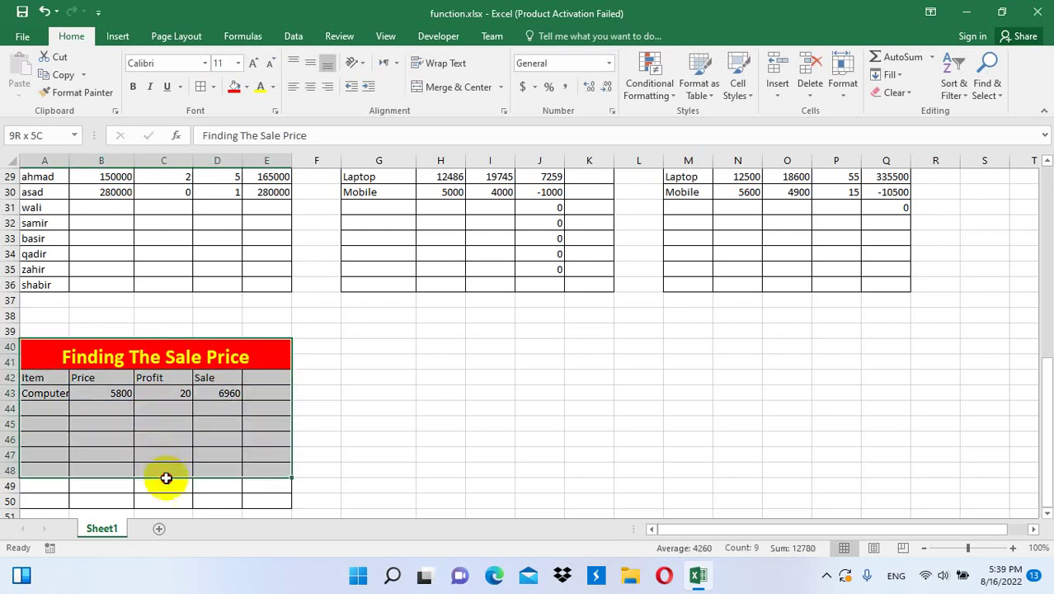
key("ctrl+c")
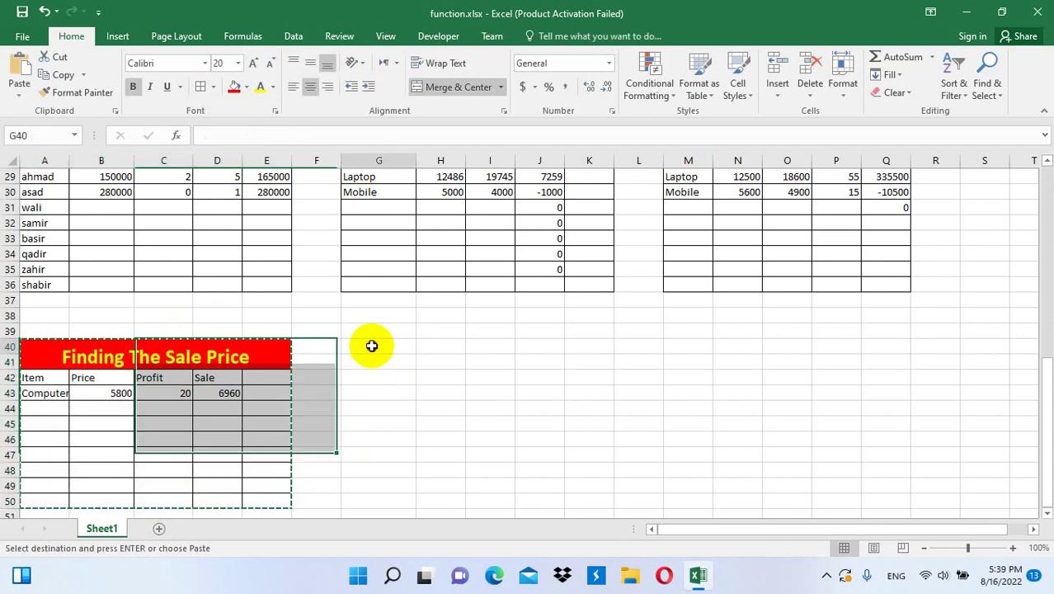
left_click(370, 345)
key("ctrl+v")
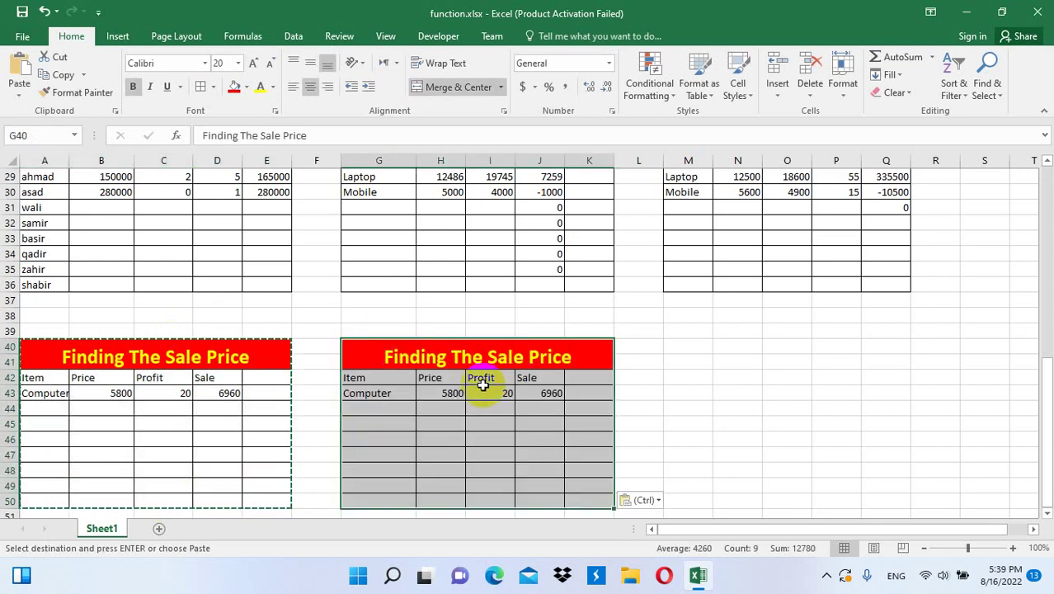
- Clear the copy's Profit and Sale cells in I42:J43
left_click_drag(497, 381, 534, 393)
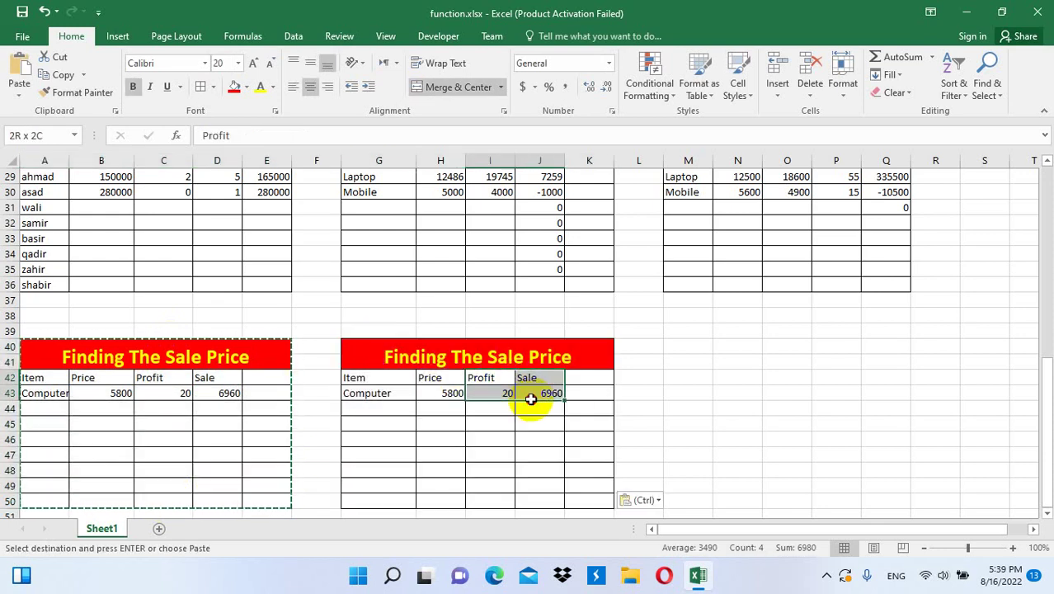
key("Delete")
left_click(490, 383)
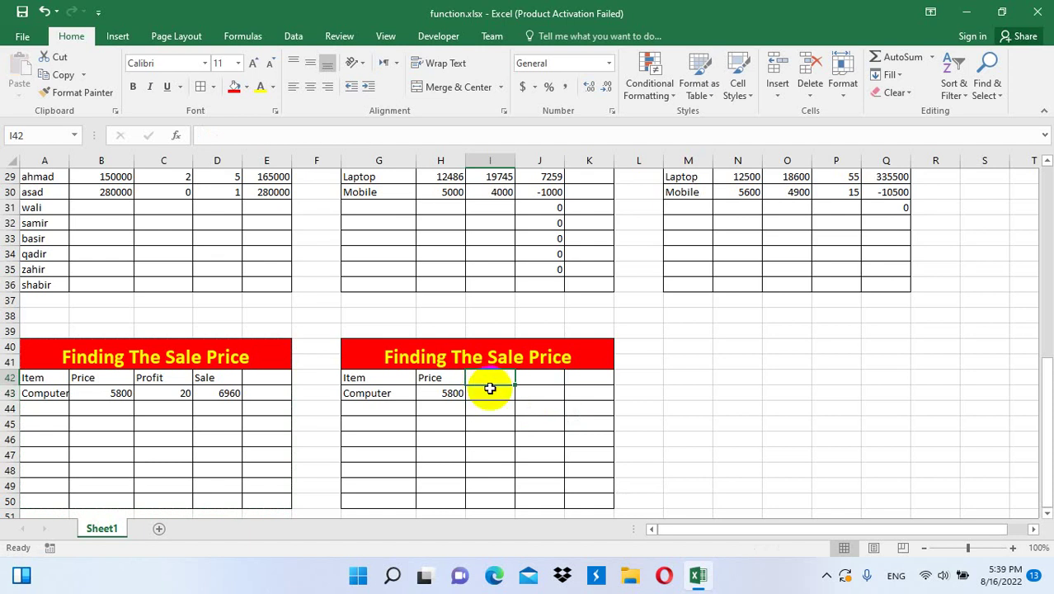
- Add a Rent column with 420 in I42:I43 and a Tax column with 2000 in J42:J43
type("Rent")
key("Tab")
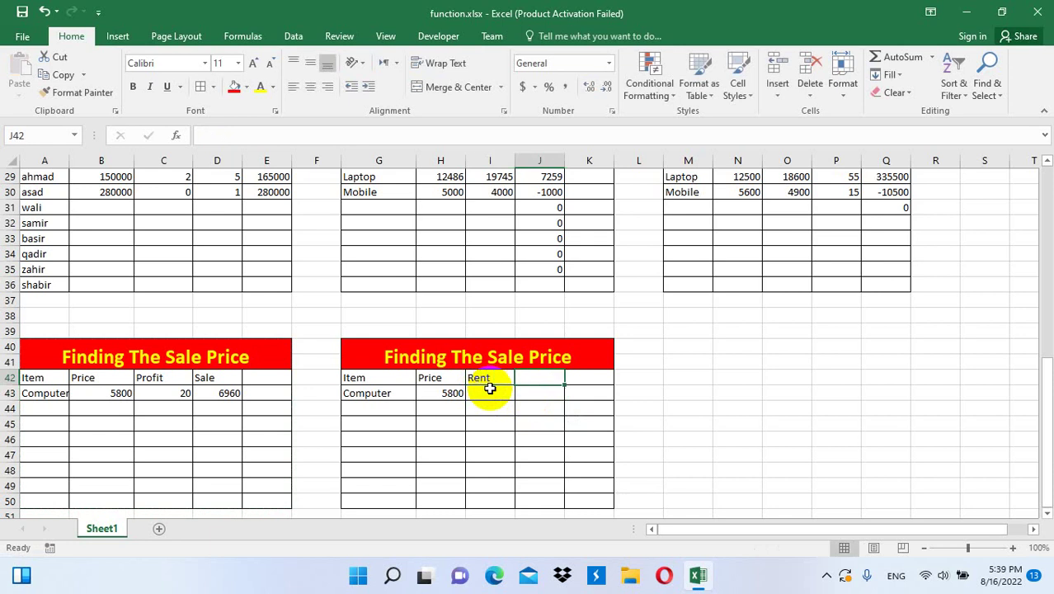
left_click(491, 396)
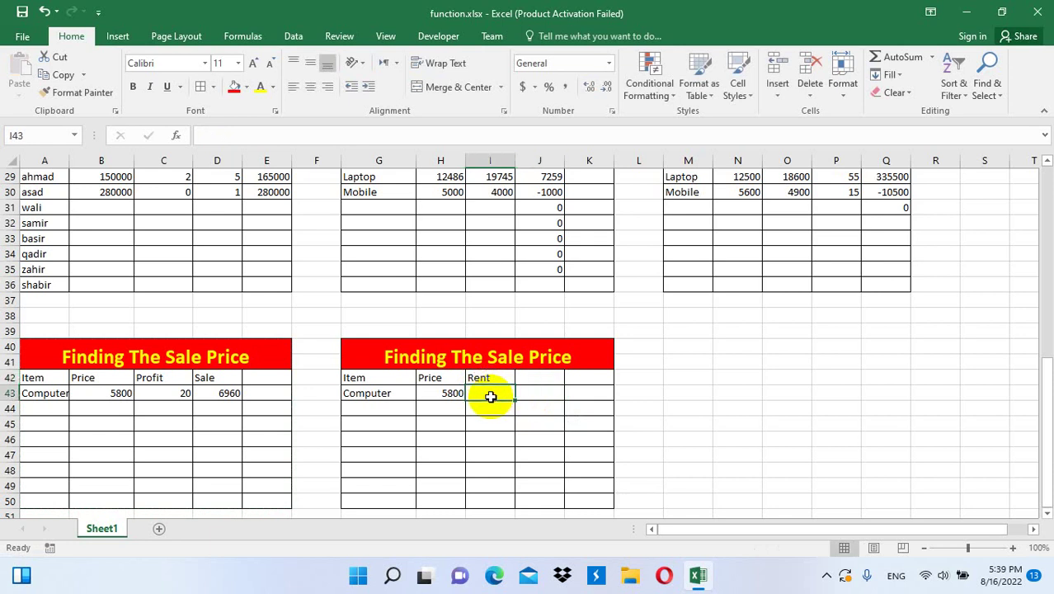
type("420")
key("Tab")
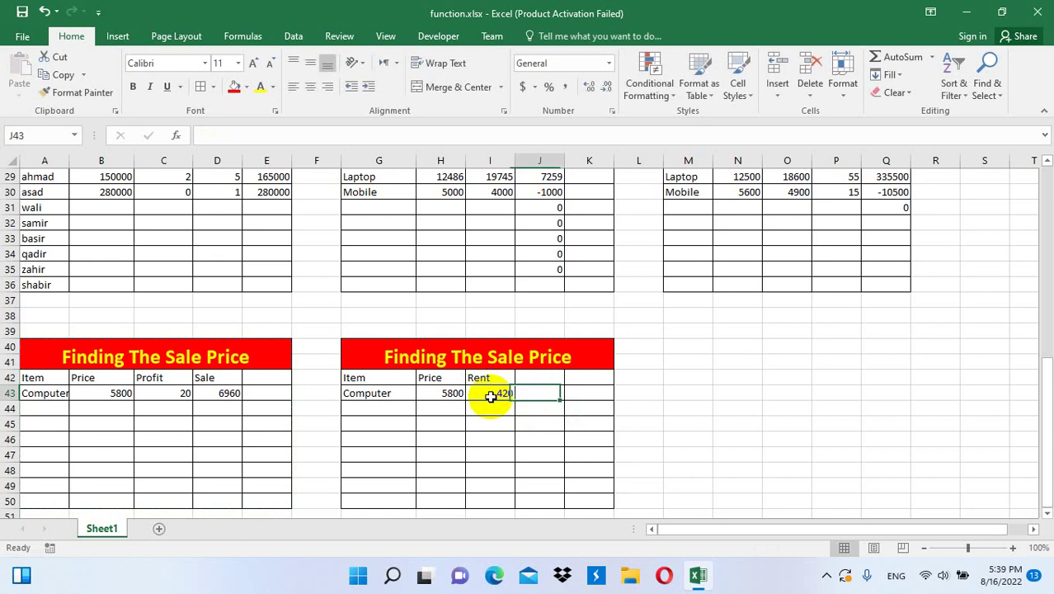
left_click(522, 381)
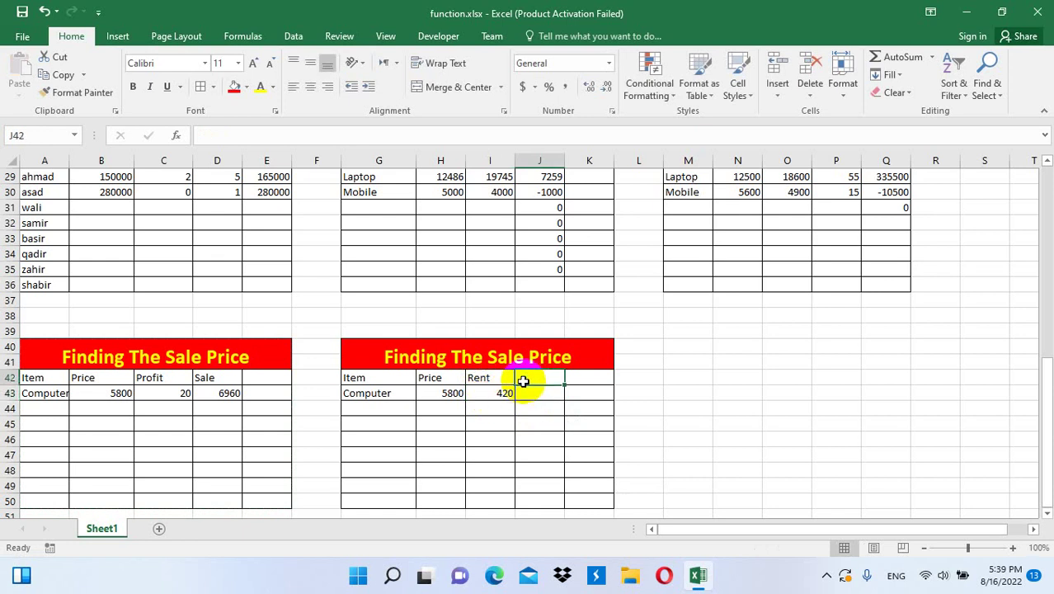
type("Tax")
key("Return")
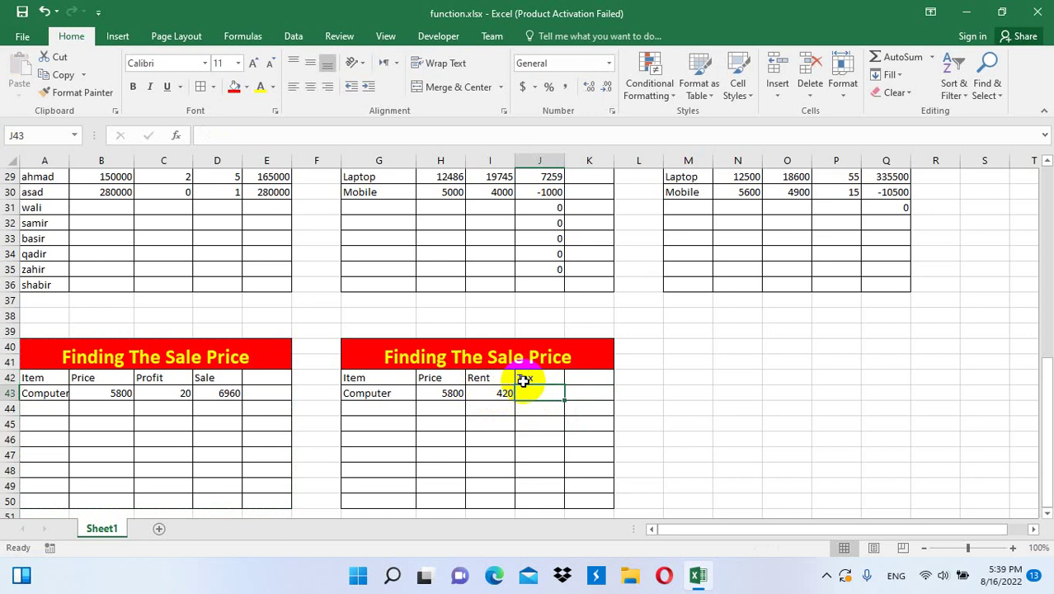
type("3500")
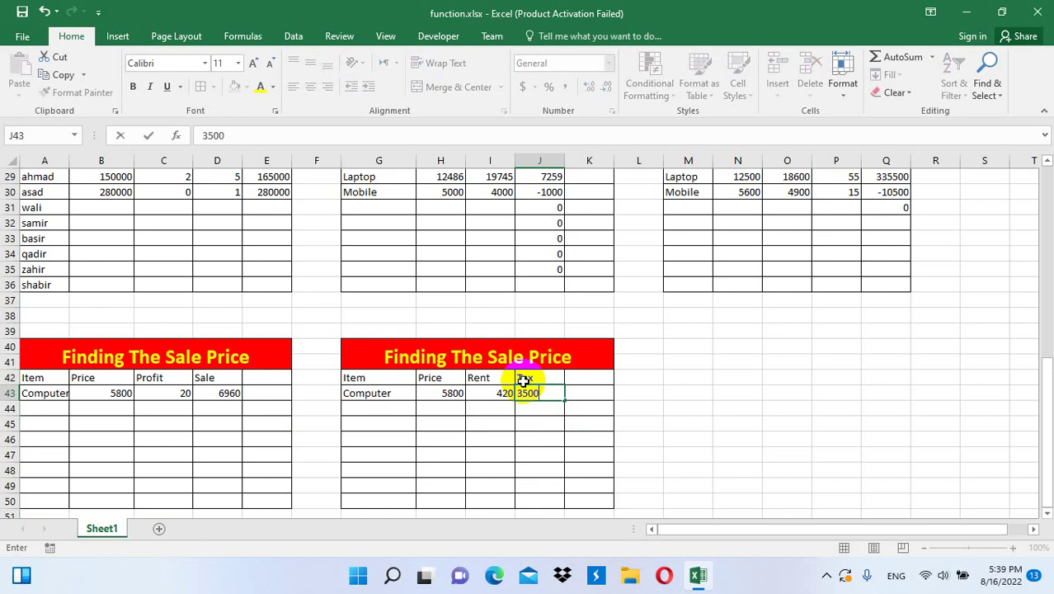
key("BackSpace")
key("BackSpace")
key("BackSpace")
key("BackSpace")
type("2000")
key("Tab")
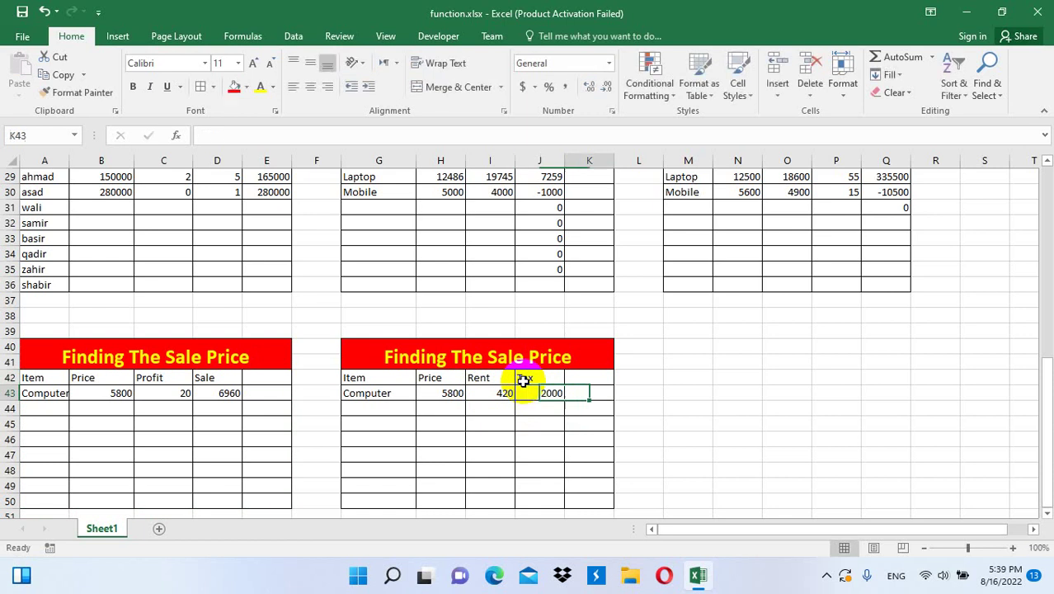
- Add a Profit column with 20 in K42:K43 and a Sale heading in L42
key("Up")
type("P")
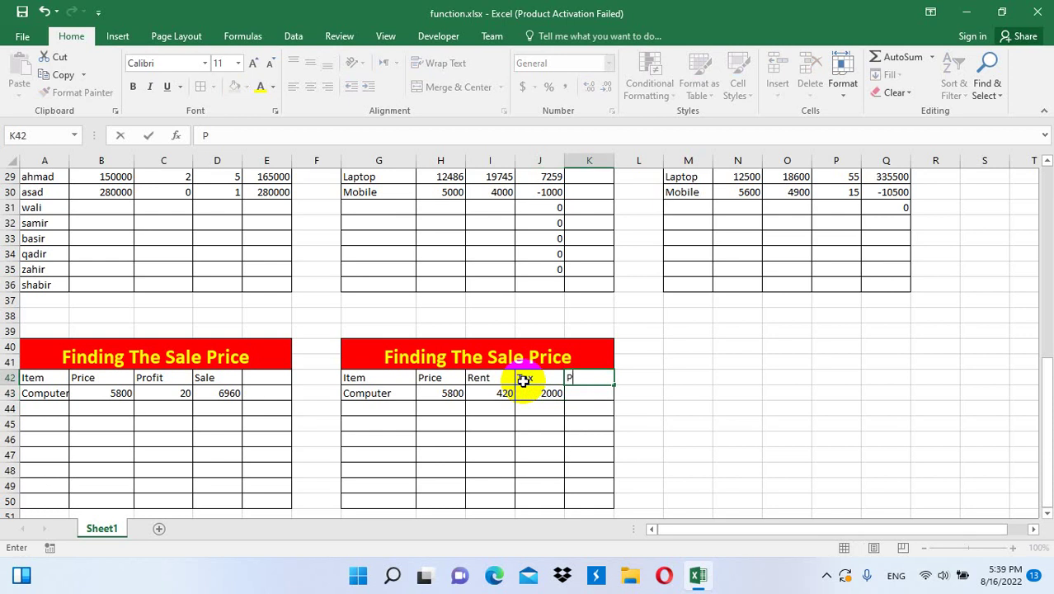
type("ri")
key("BackSpace")
key("BackSpace")
key("BackSpace")
type("Pro")
type("fit")
key("Return")
type("2")
key("Tab")
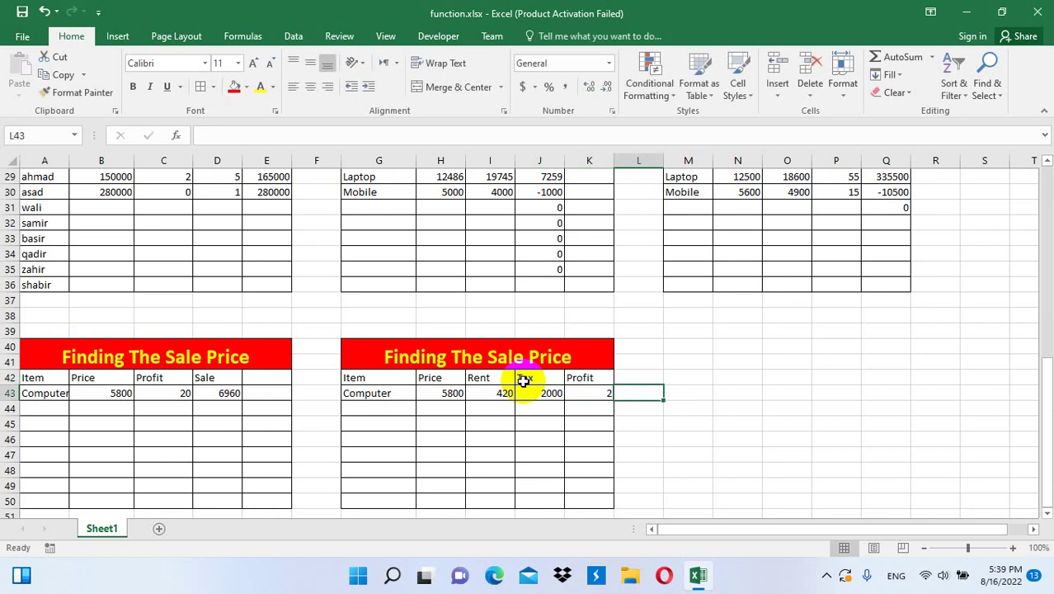
key("Left")
type("20")
key("Tab")
key("Up")
type("Sale")
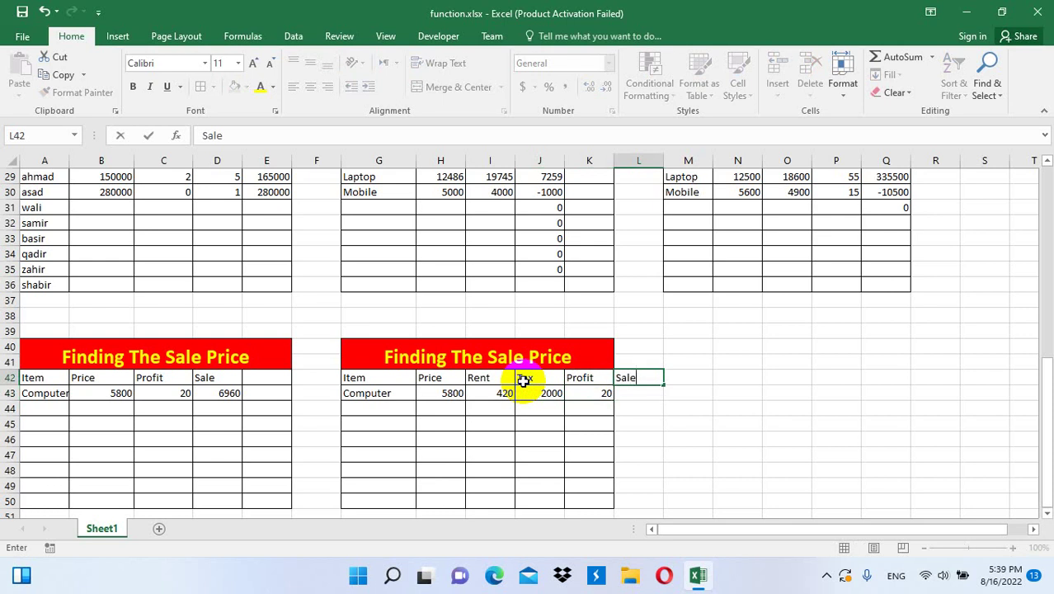
key("Return")
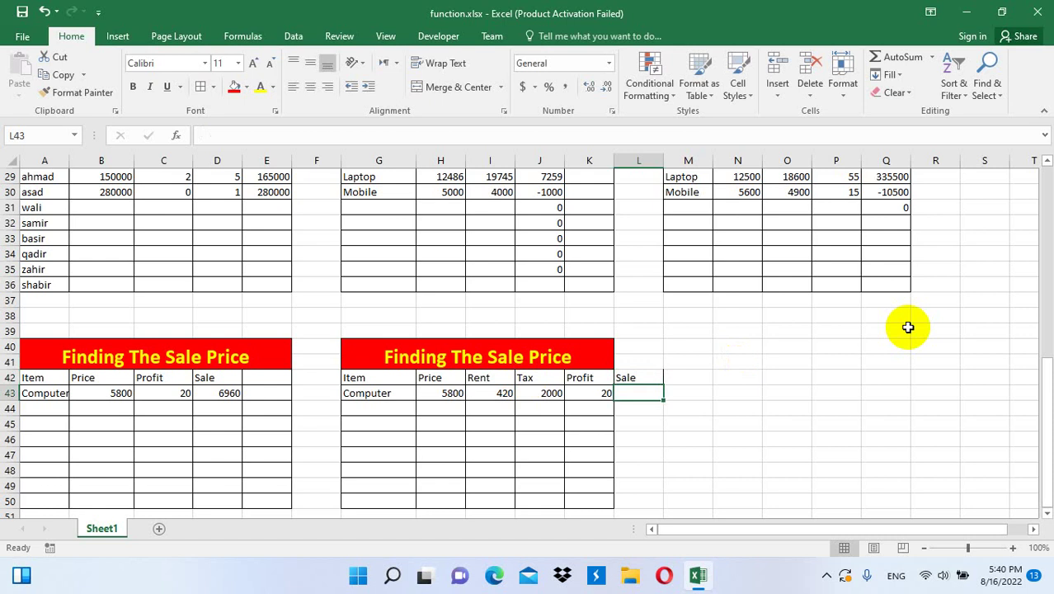
- Enter the Sale formula in L43 from H43, I43, J43 and K43, accepting Excel's correction to show 10220
type("=")
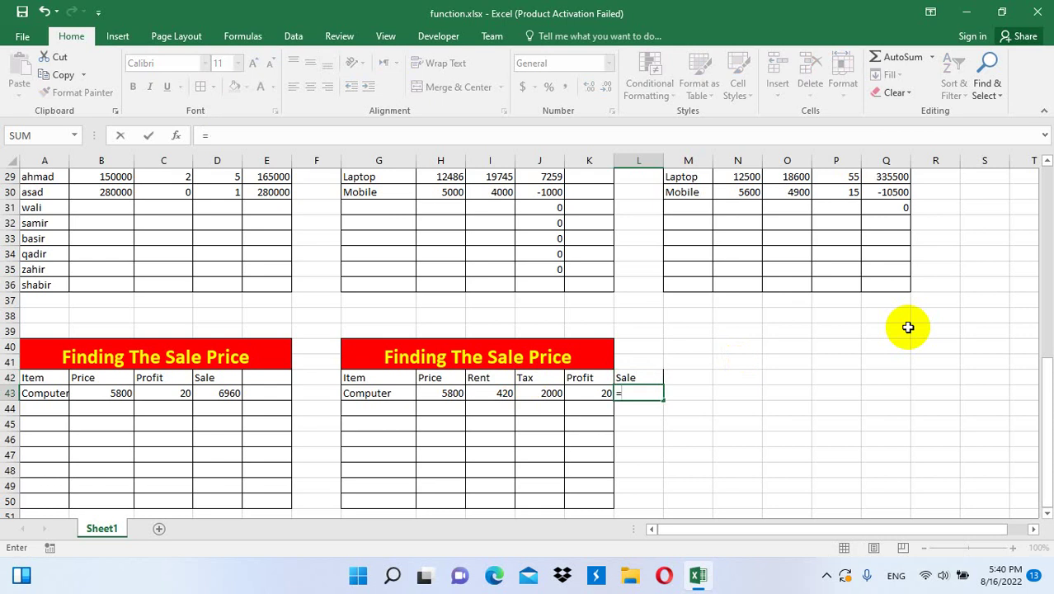
key("Left")
key("Left")
key("Left")
key("Left")
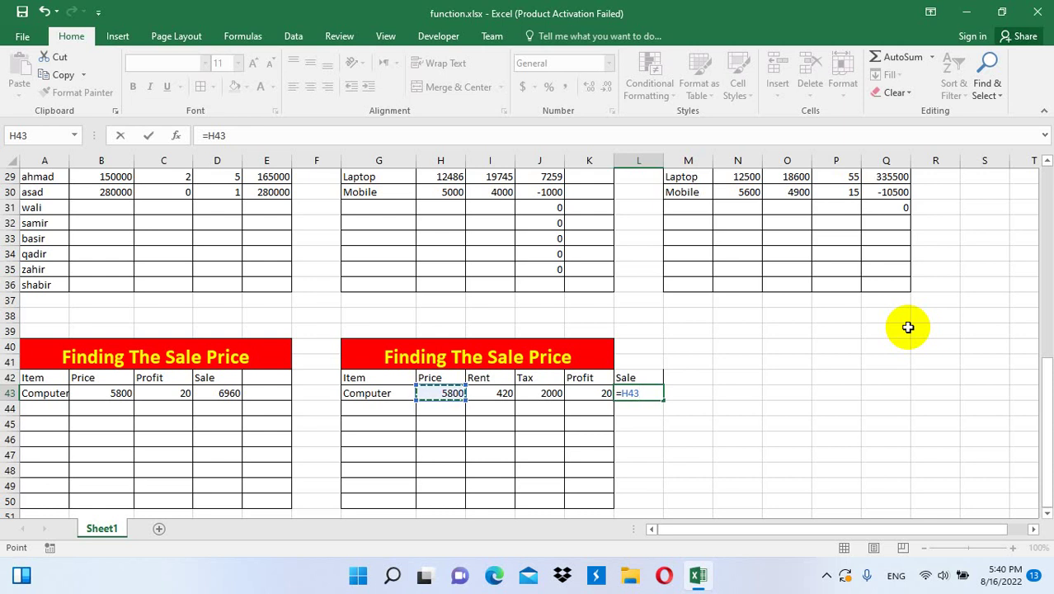
type("+")
key("Left")
key("Left")
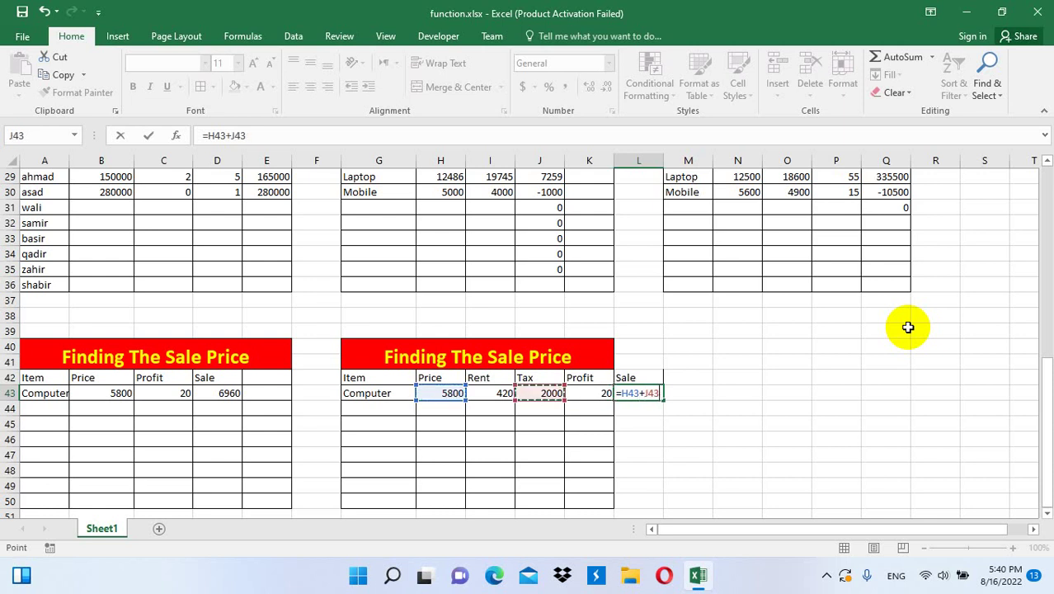
key("Left")
type("+")
key("Left")
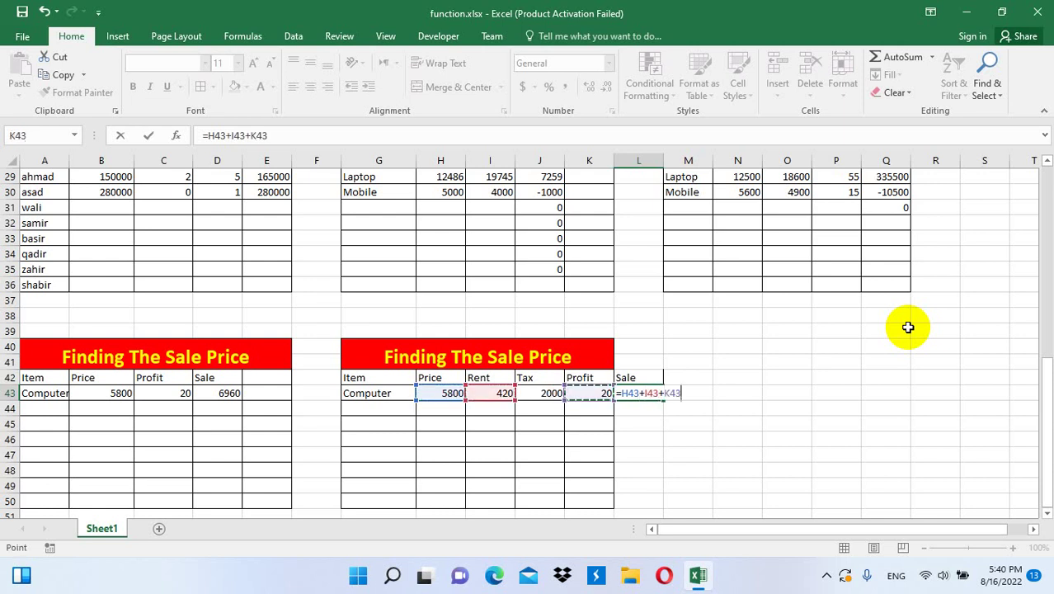
key("Left")
type("+")
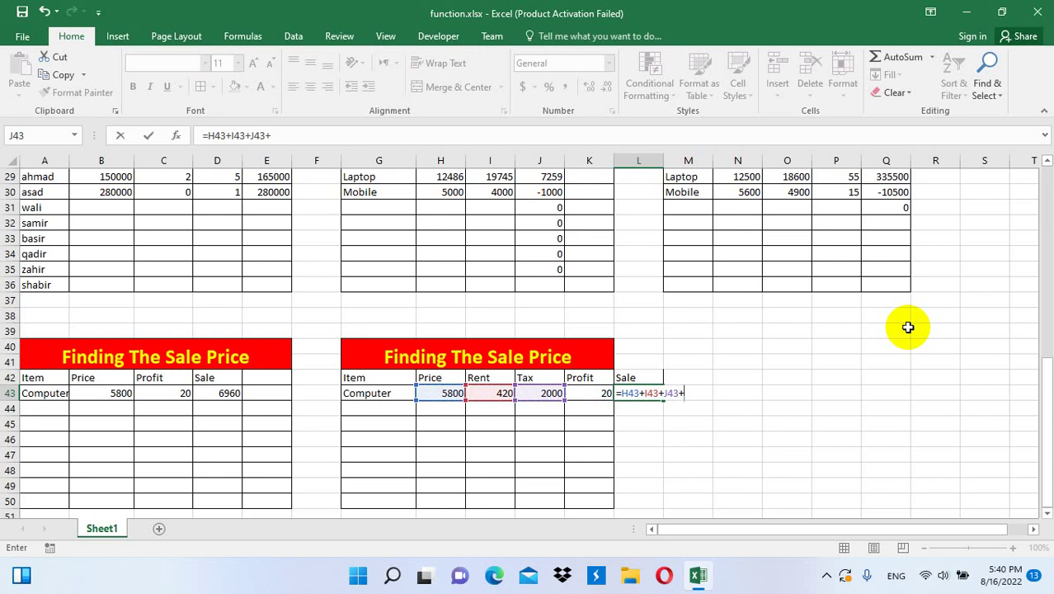
type("/")
type("1")
type("00*")
key("Left")
key("Return")
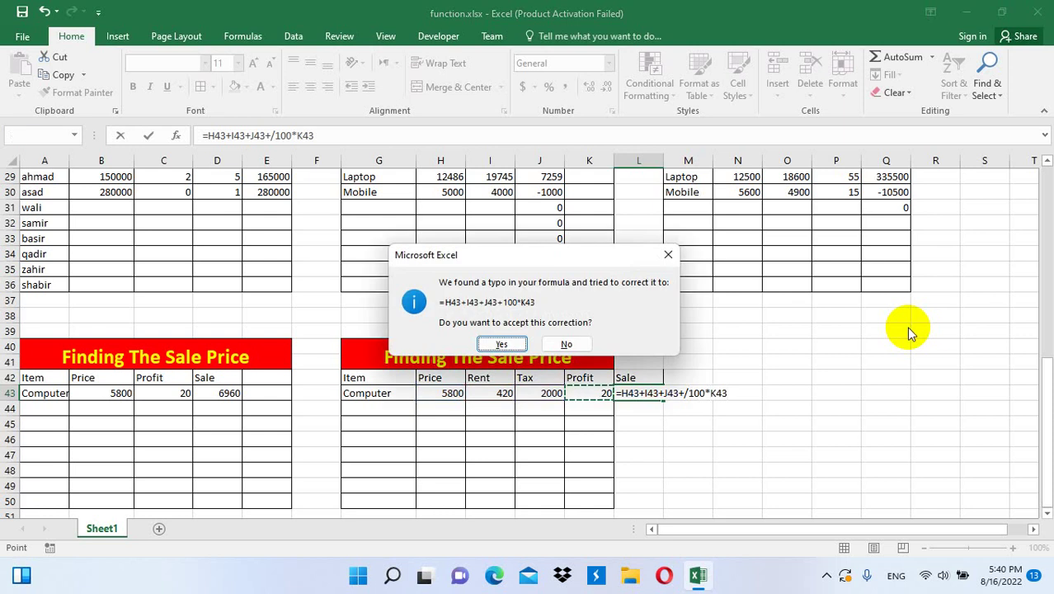
left_click(502, 344)
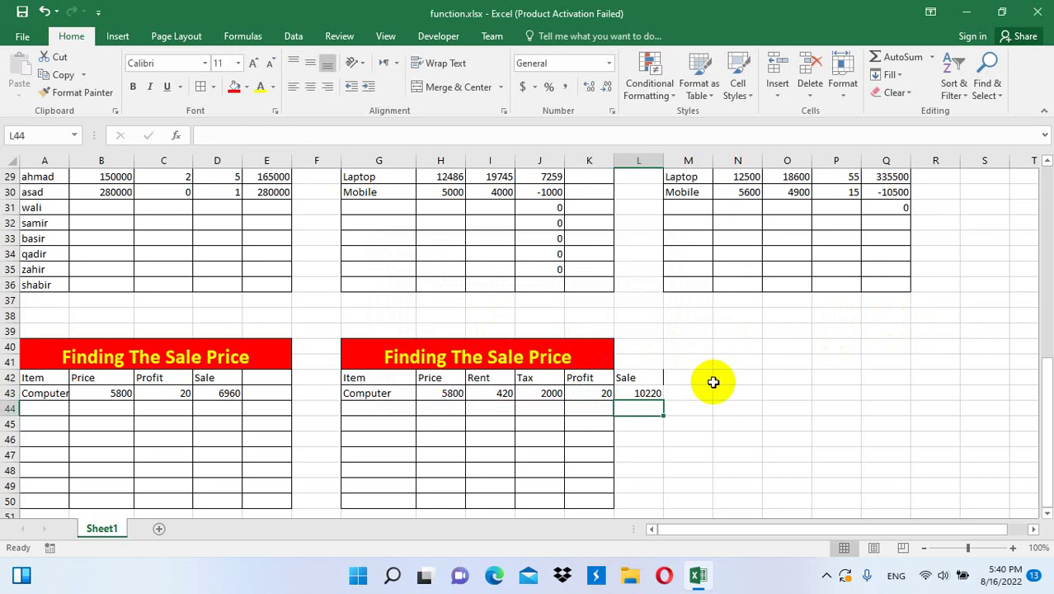
- Set the Profit in K43 to 0 and test =H43+I43+J43 in N43
left_click(602, 394)
type("0")
key("Return")
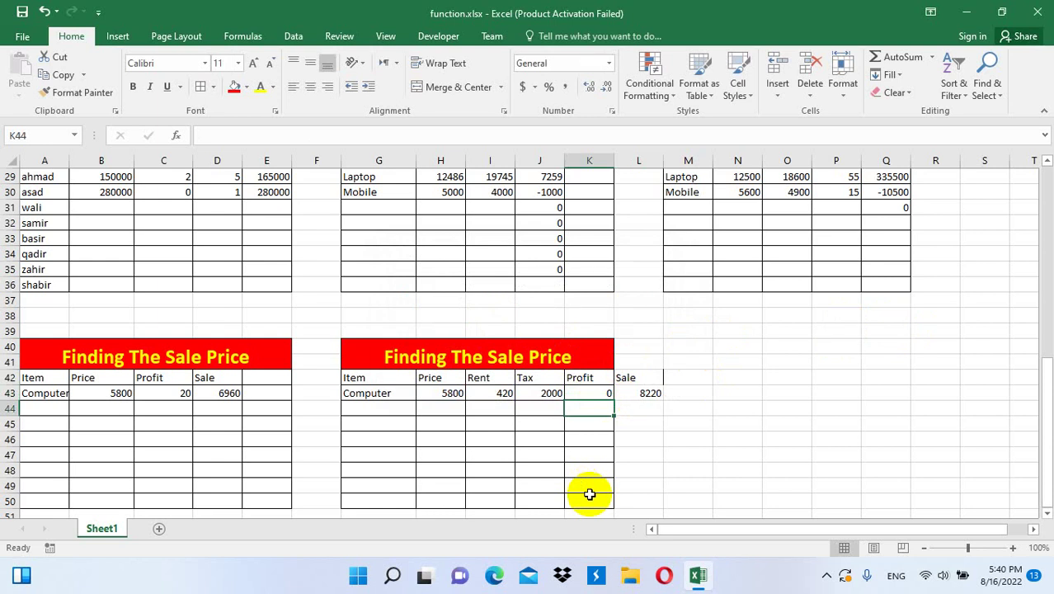
left_click(727, 393)
type("=")
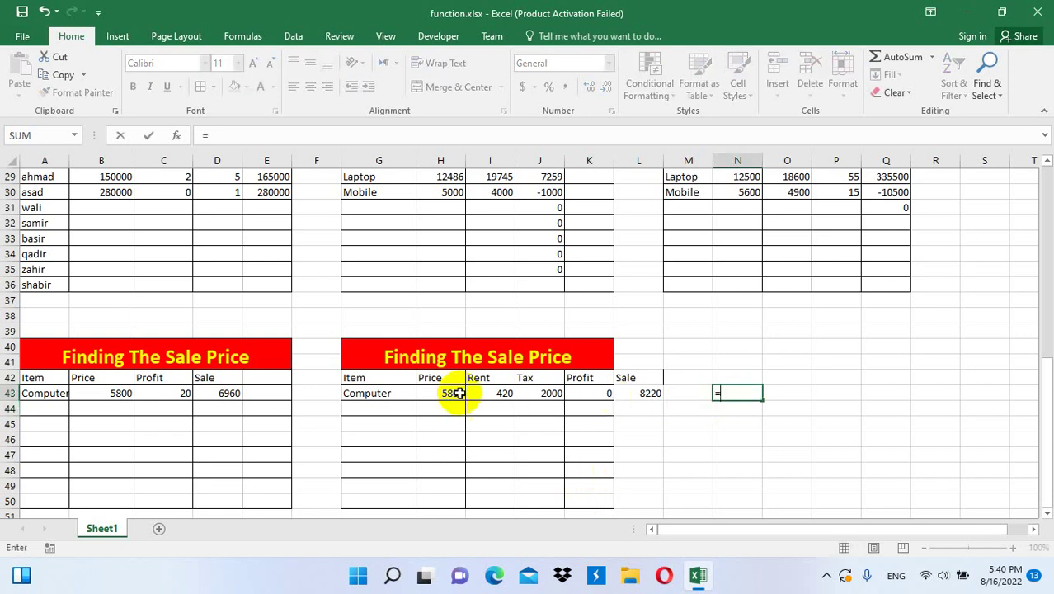
left_click(456, 393)
type("+")
left_click(470, 394)
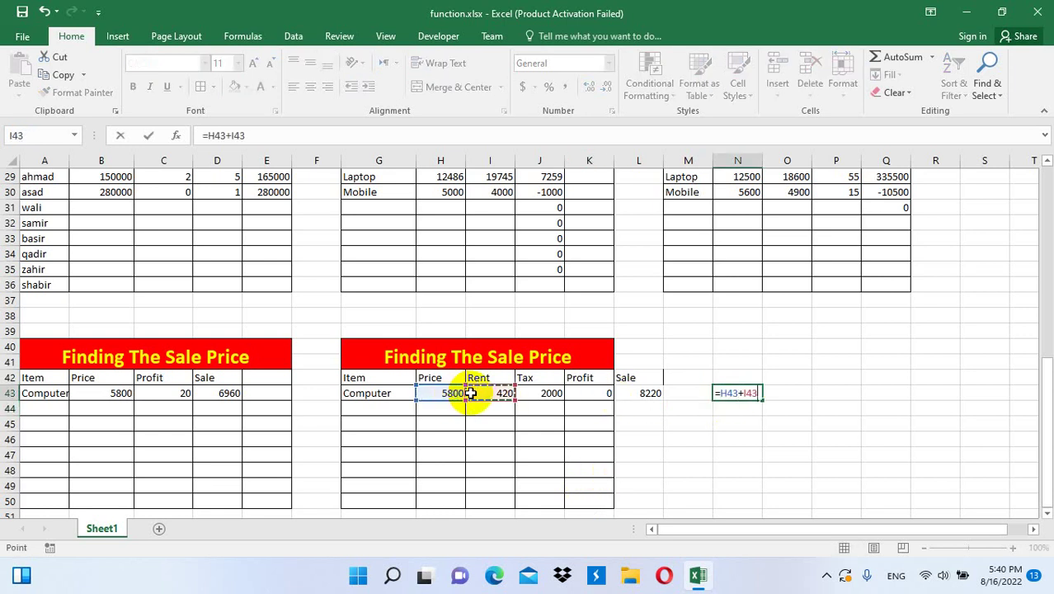
type("+")
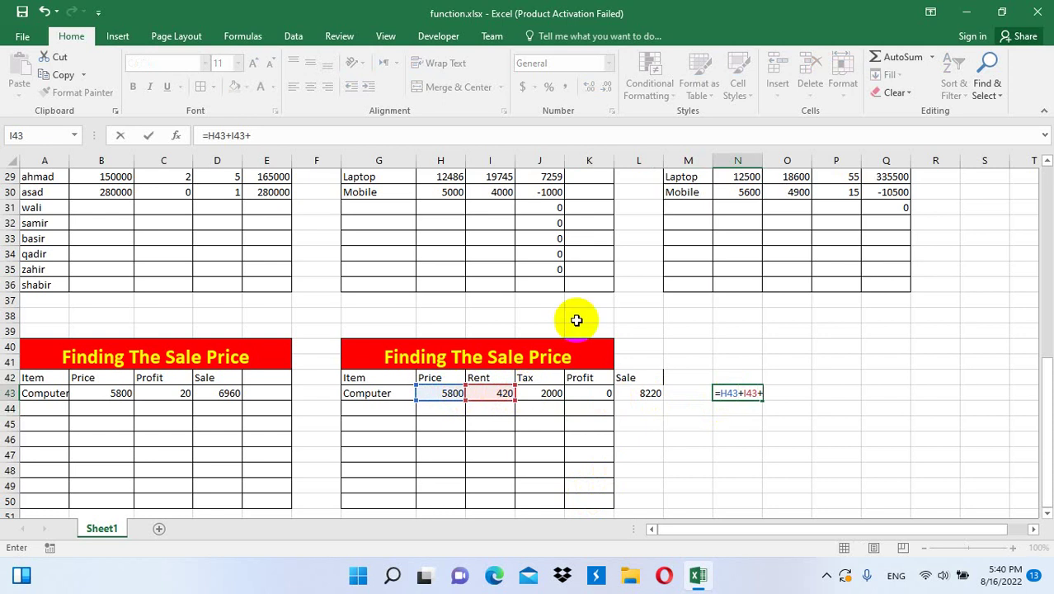
left_click(579, 316)
left_click(550, 394)
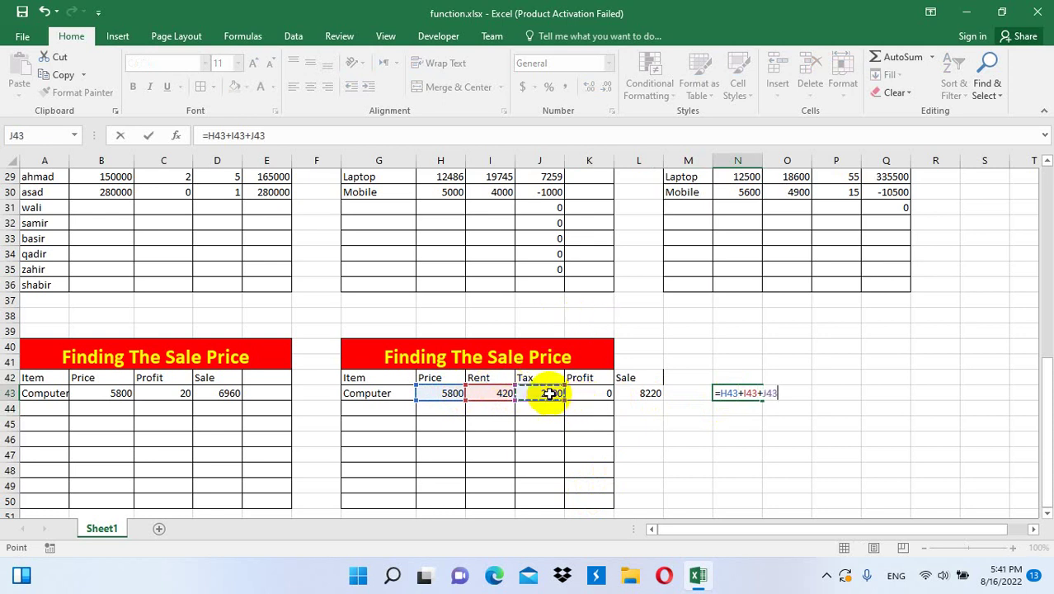
key("Return")
- Clear N43:N45 and set the Profit in K43 to 50, recalculating the Sale to 13220
left_click_drag(725, 394, 725, 427)
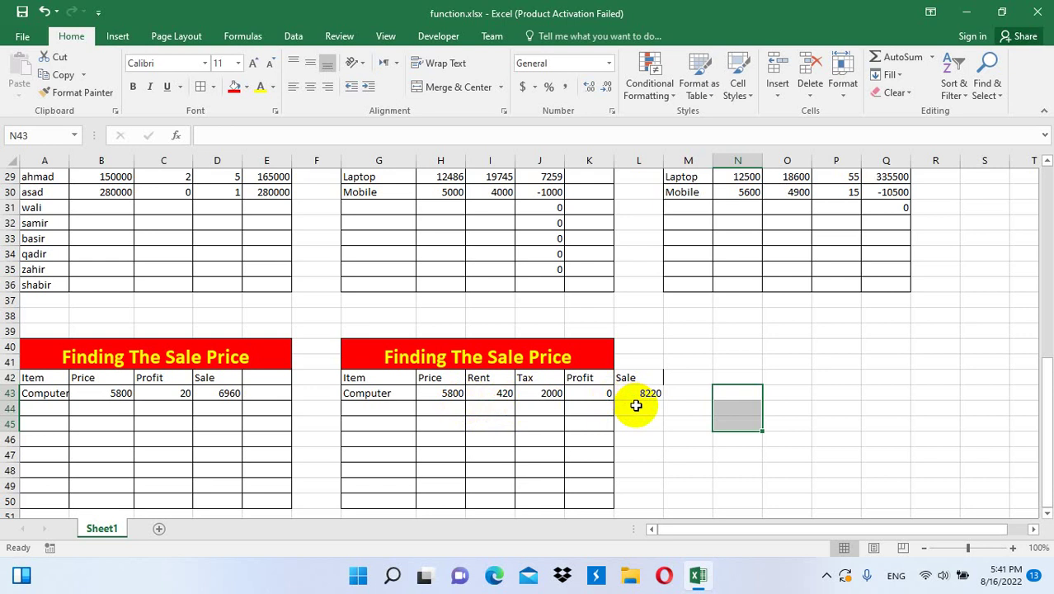
left_click(586, 394)
type("50")
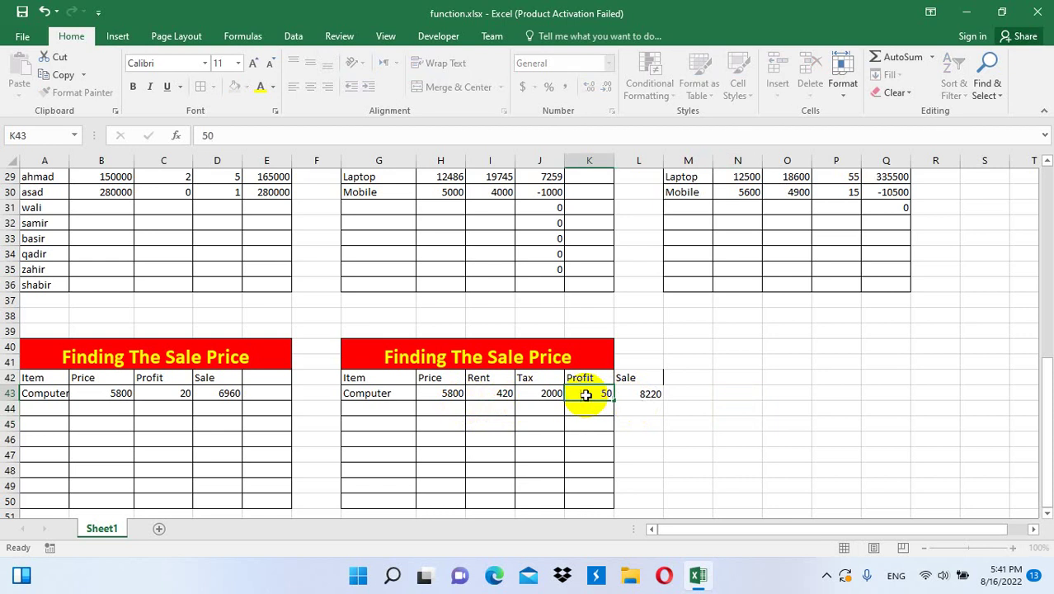
key("Return")
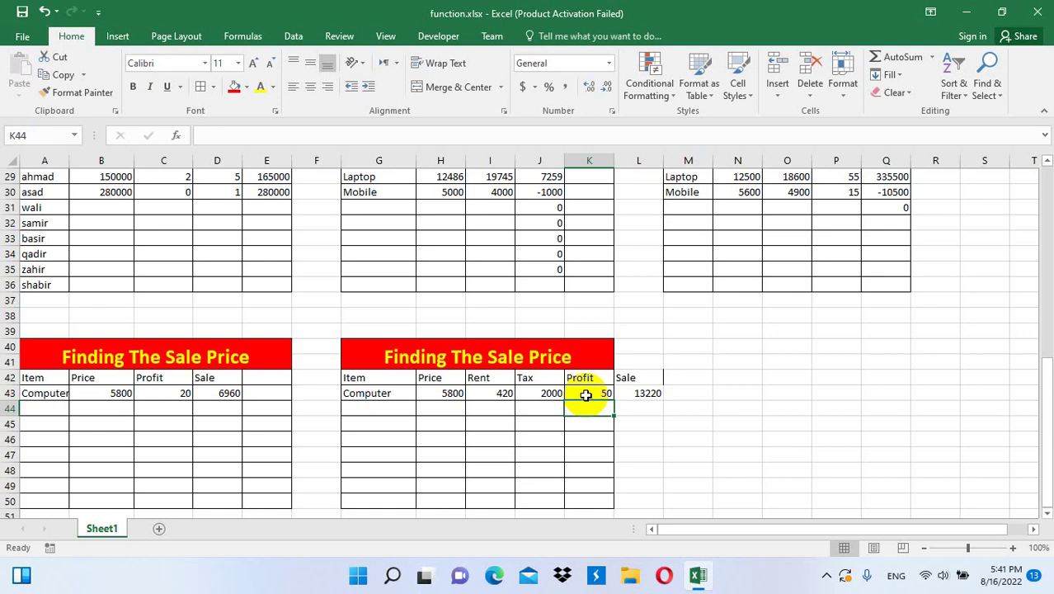
- Label cell N40 as AFN to start the currency block
left_click(742, 346)
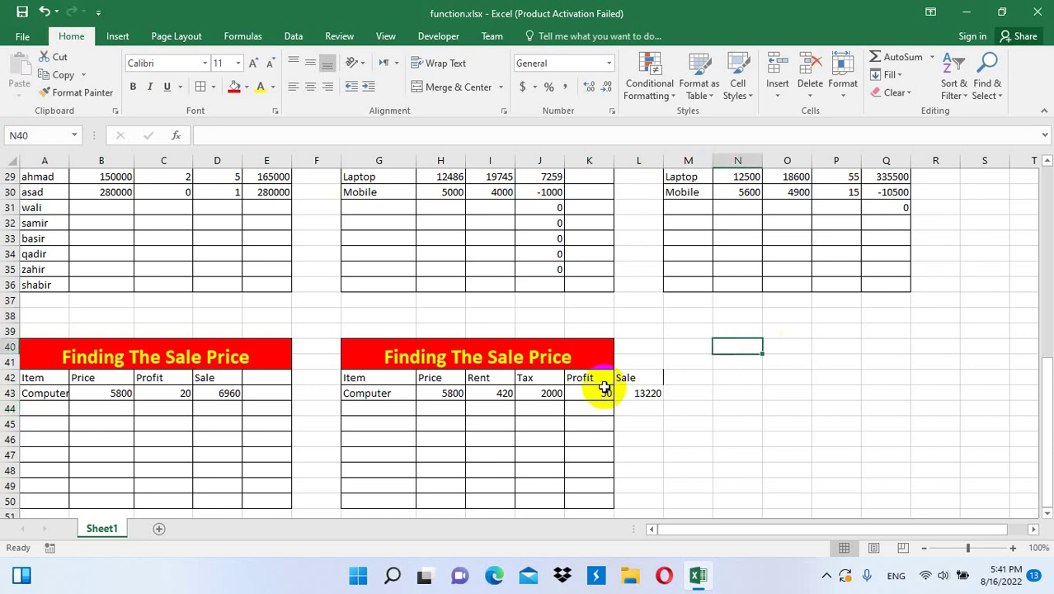
type("=s")
key("BackSpace")
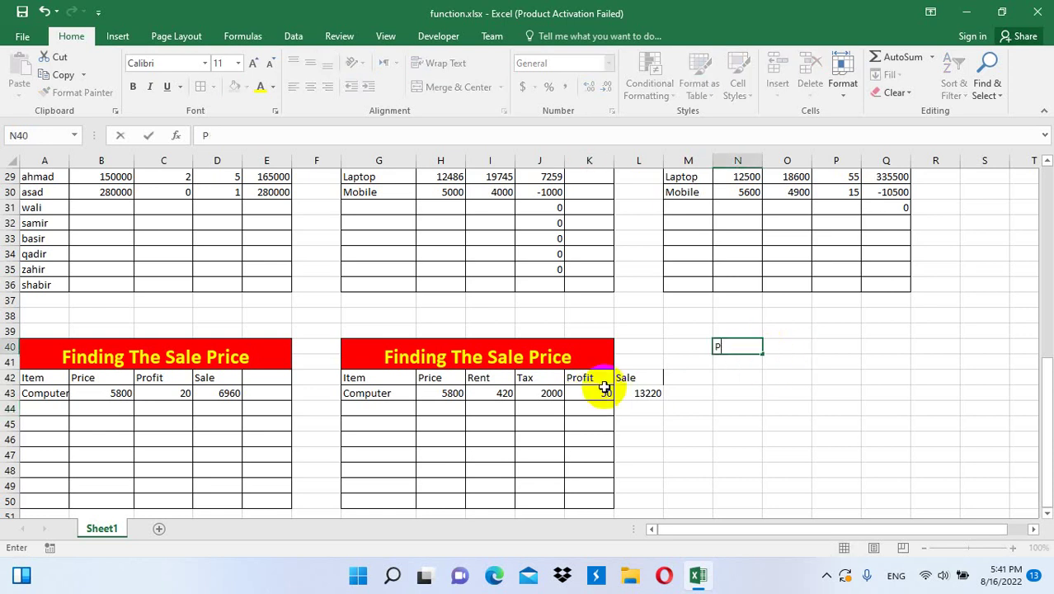
key("BackSpace")
type("AFN")
key("Tab")
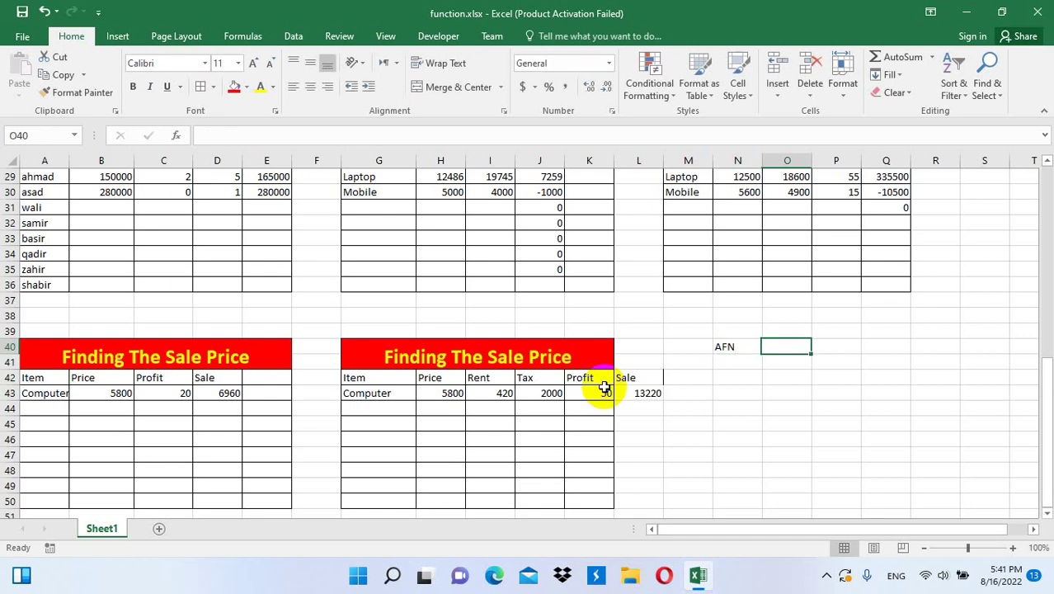
key("Up")
key("Down")
key("Left")
key("Down")
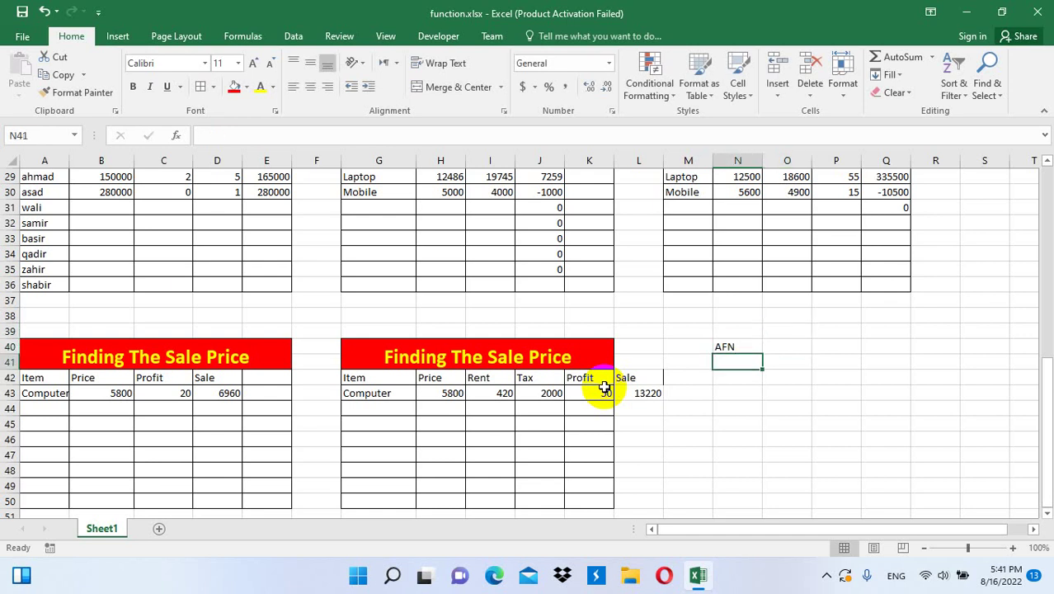
- Try a PKR label under AFN with a trial 1000, then delete the PKR label
type("PKR")
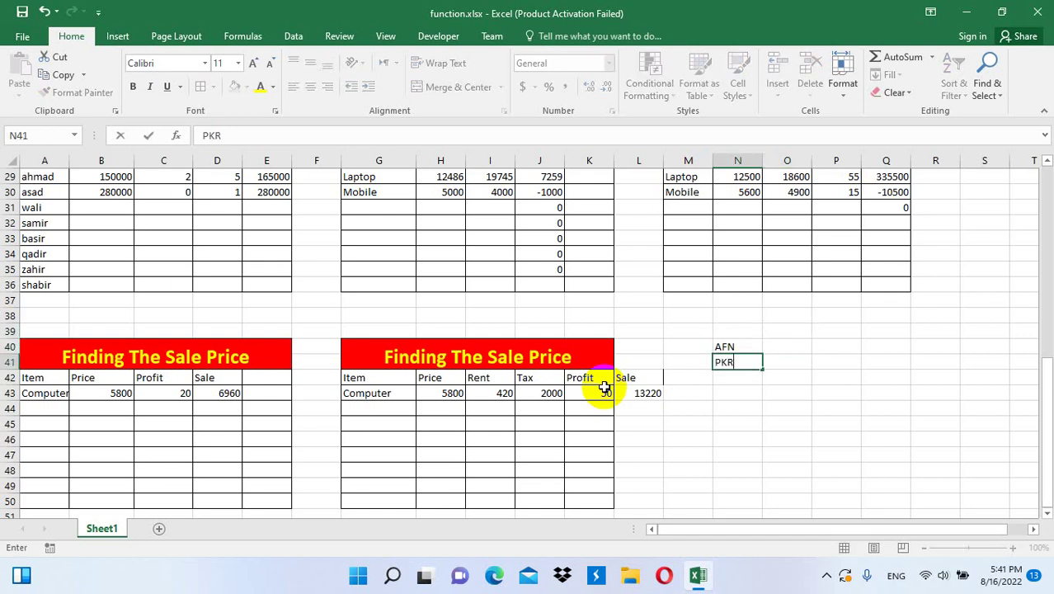
key("BackSpace")
key("BackSpace")
key("BackSpace")
type("PKR")
key("Up")
key("Right")
type("100")
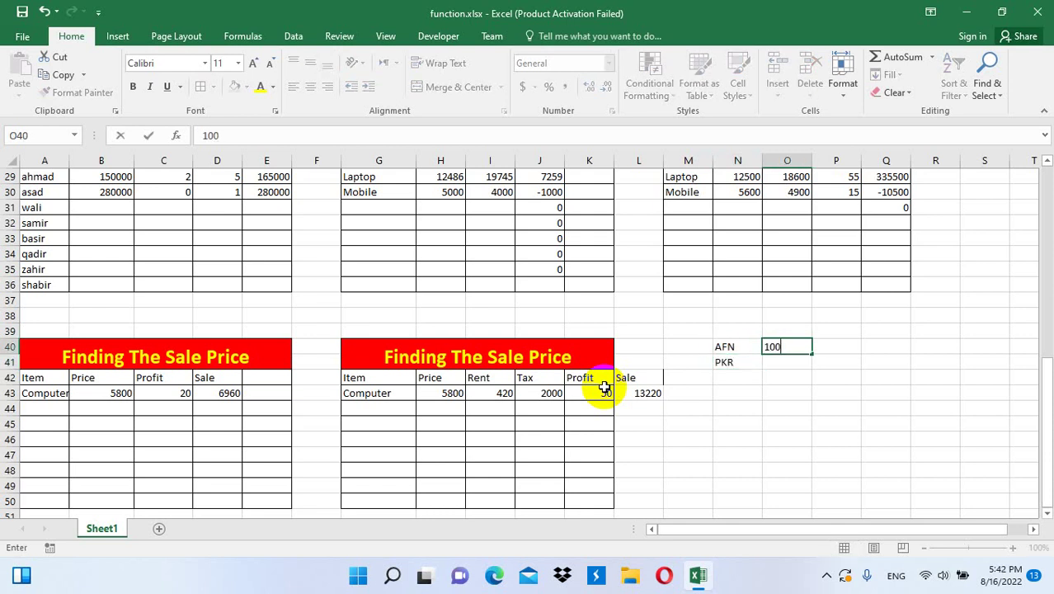
type("0")
left_click(737, 365)
key("Delete")
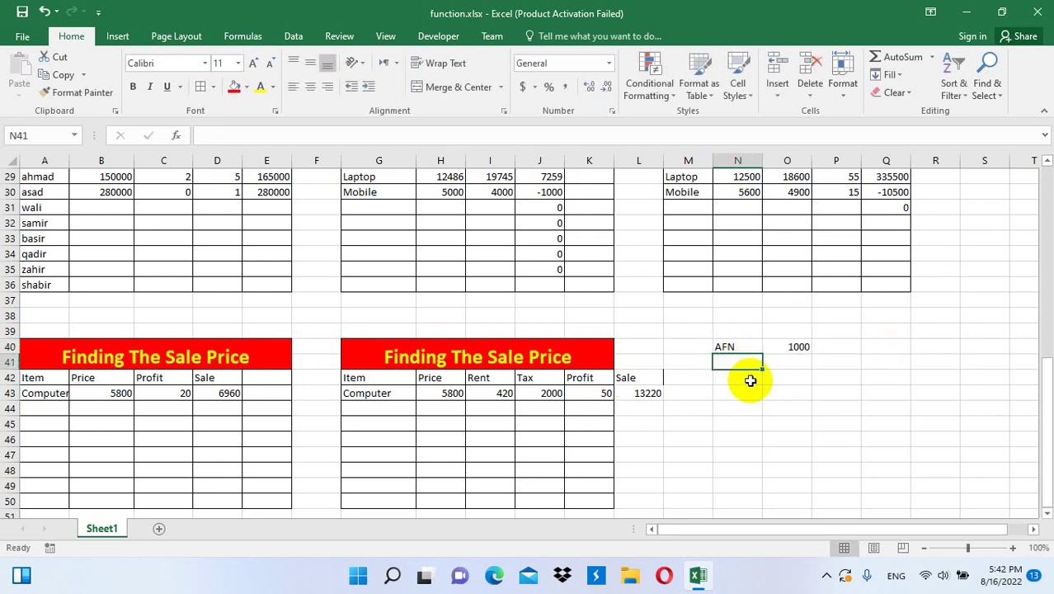
- Enter 340 in O40, 1000 in P40 and the amount 50000 in O41
left_click(798, 347)
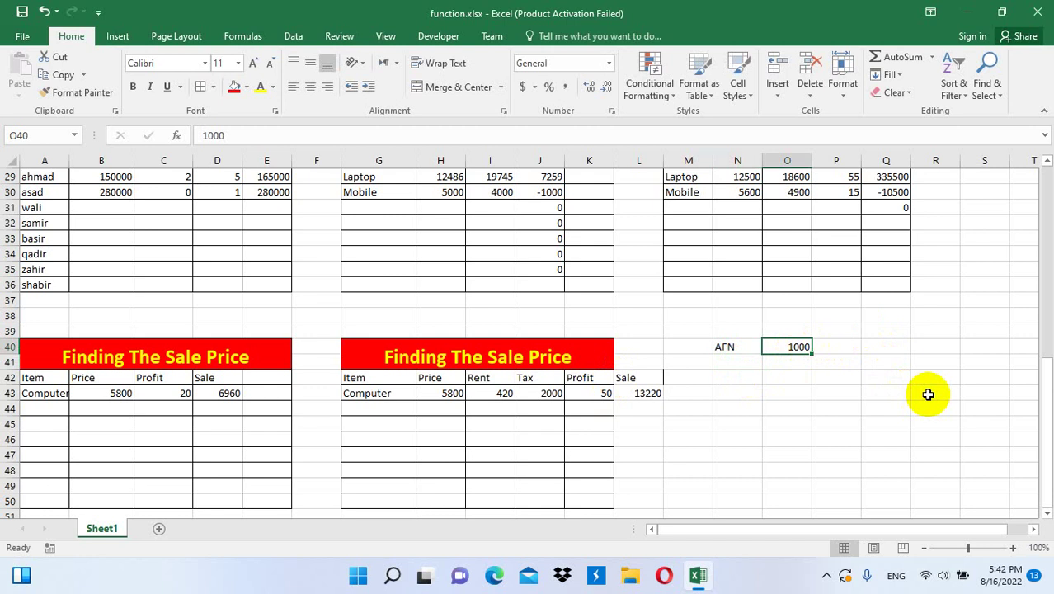
type("3")
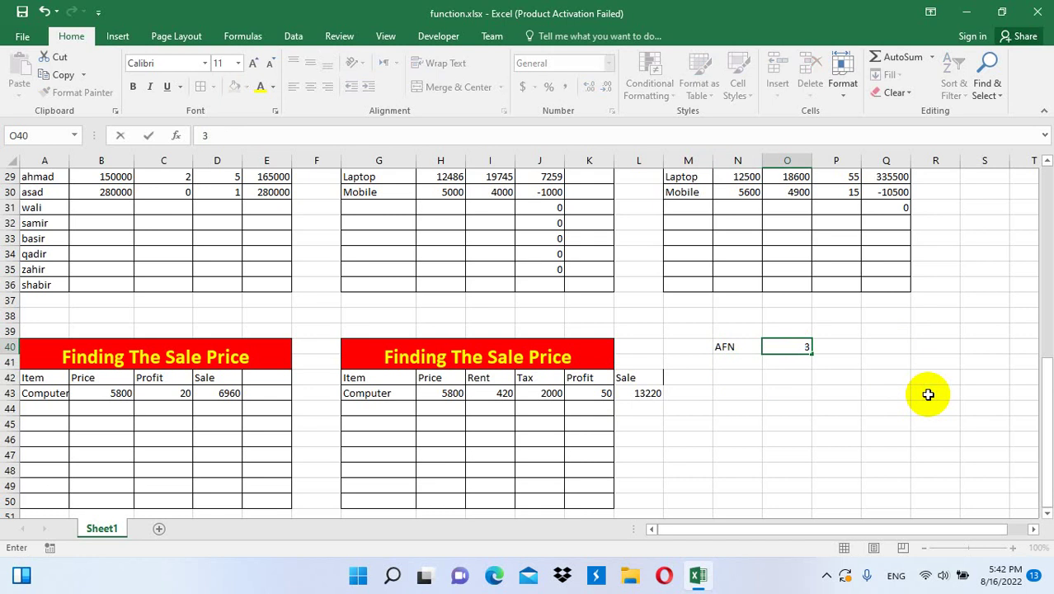
type("40")
key("Tab")
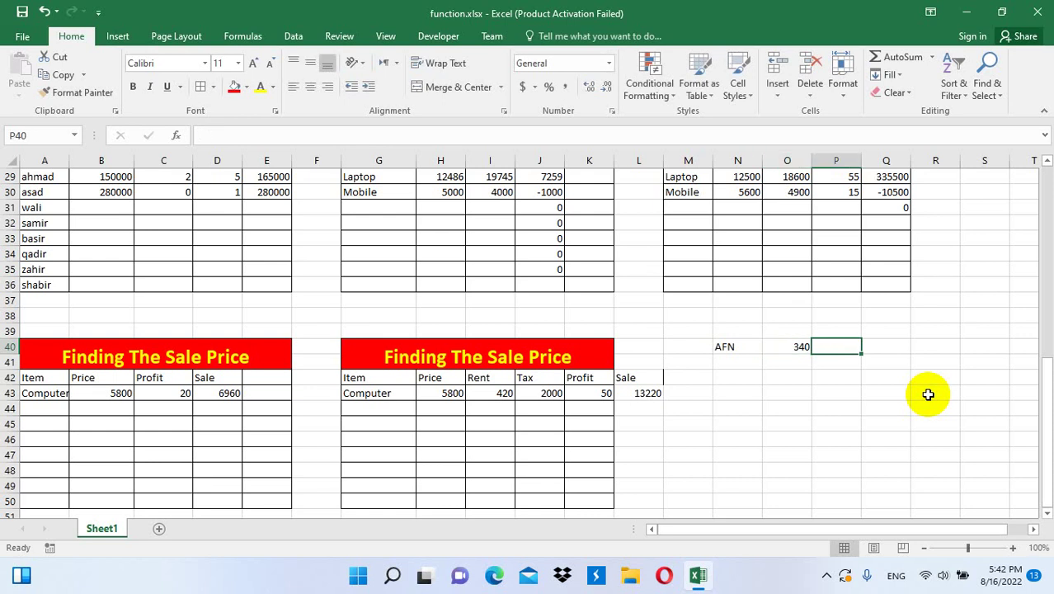
type("1000")
key("Return")
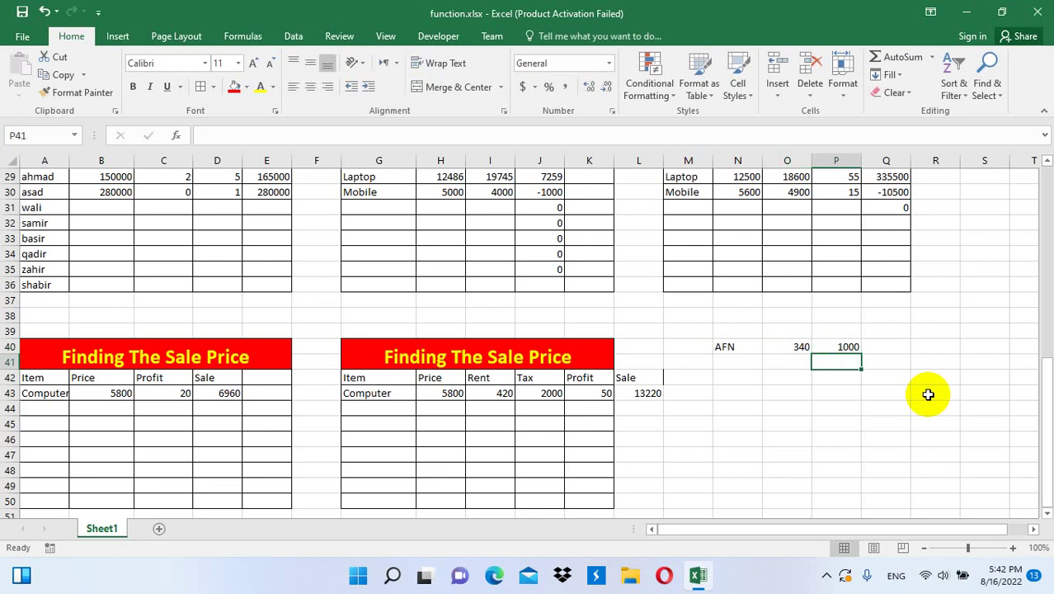
key("Left")
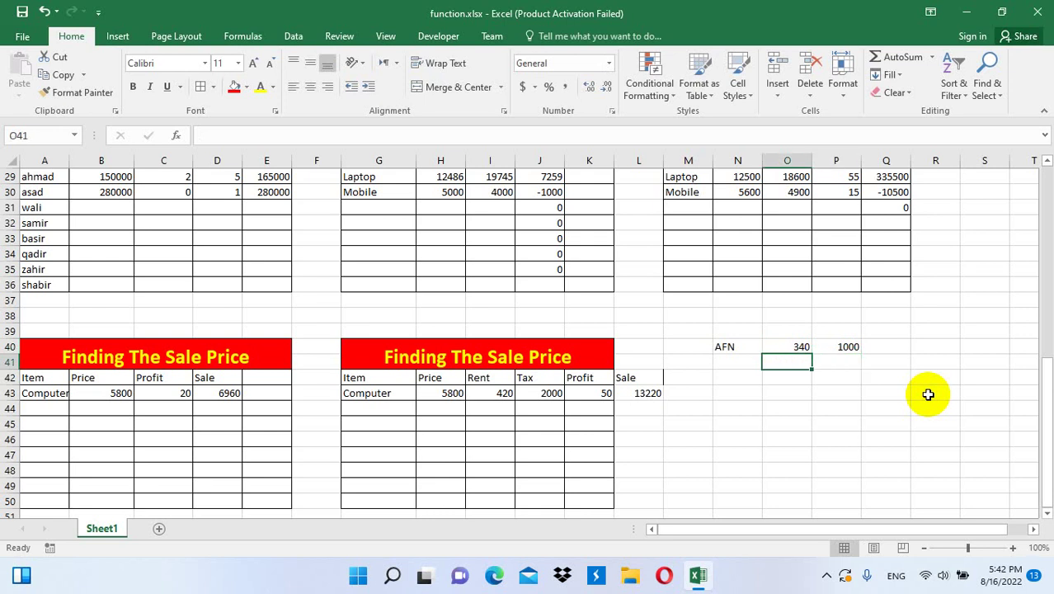
type("5000")
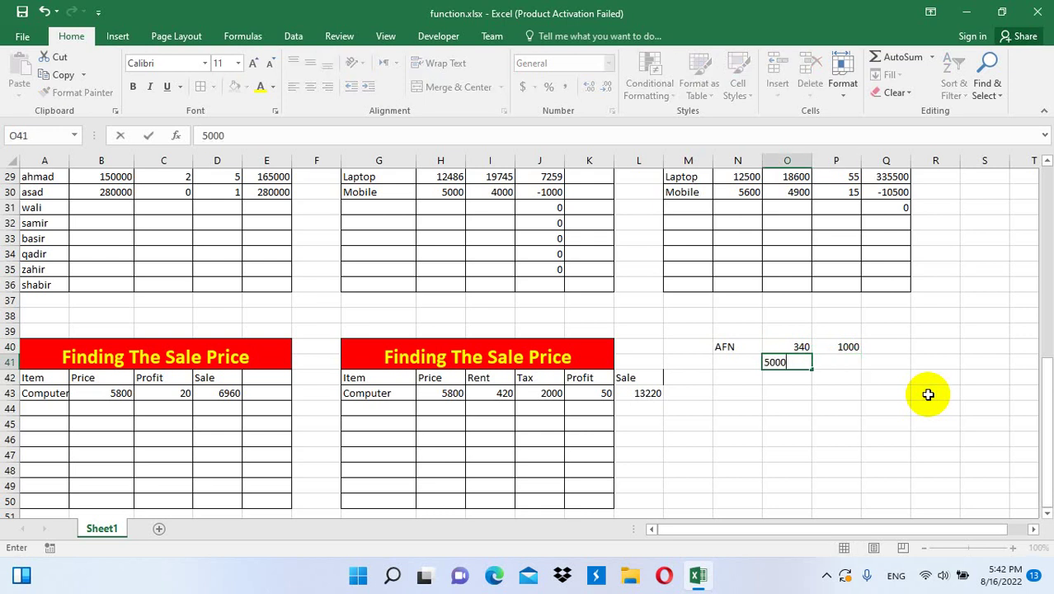
type("0")
key("Right")
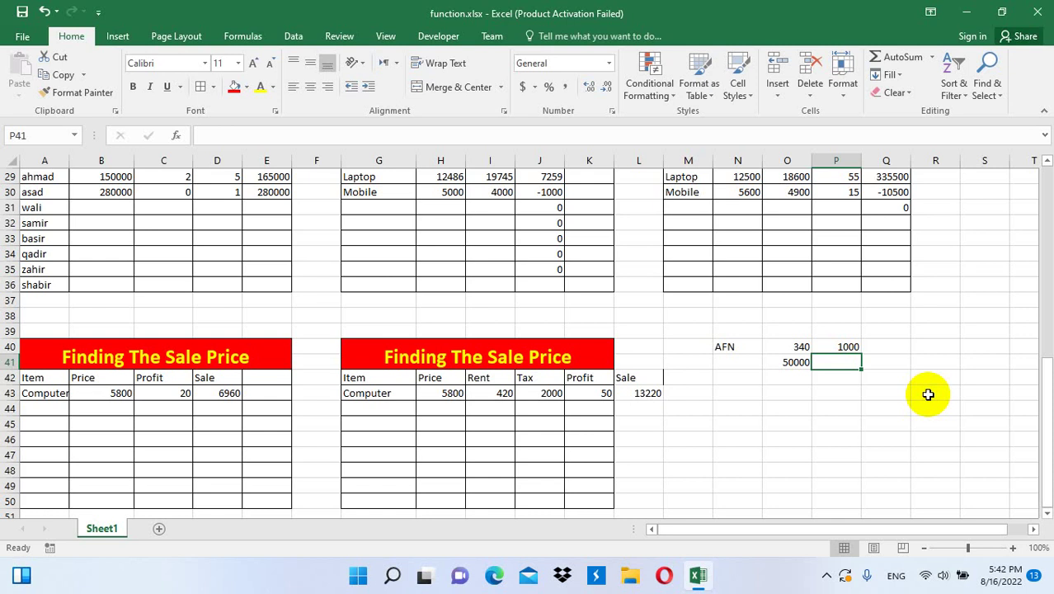
type("=")
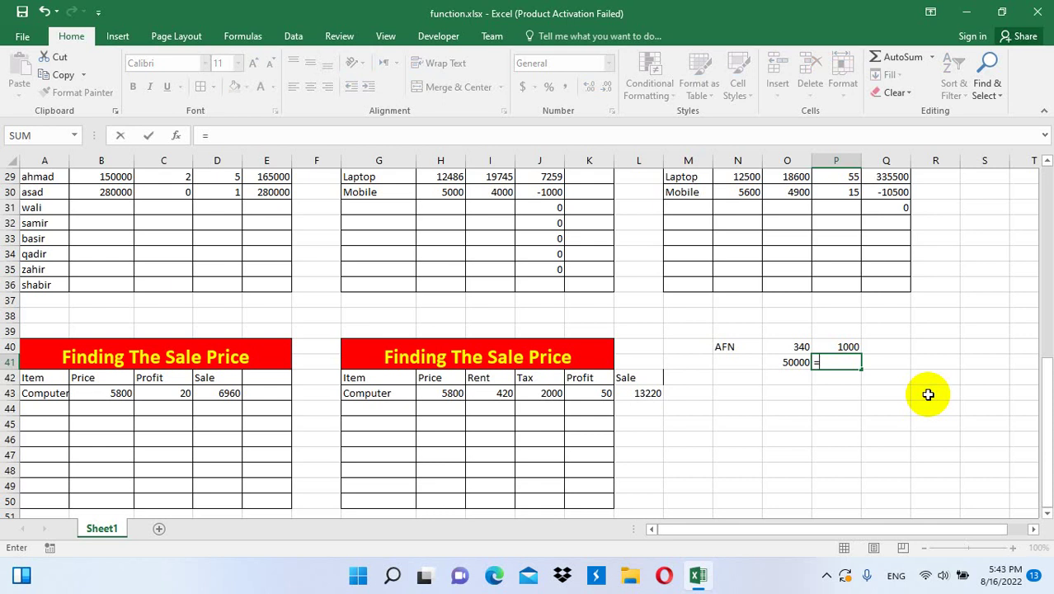
- Build the conversion formula =O41*P40/O40 in P41
left_click(783, 366)
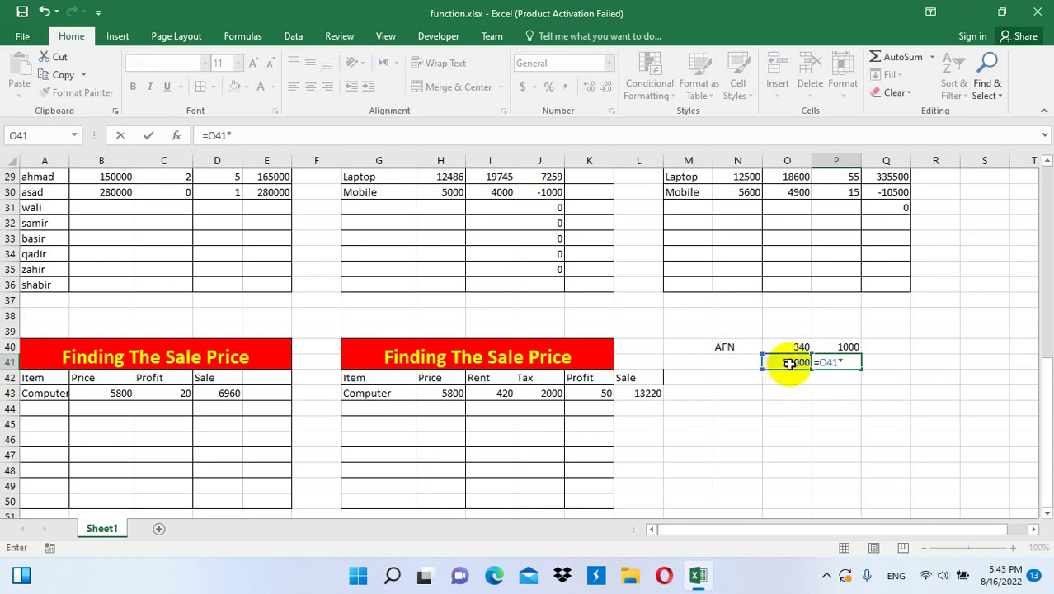
type("*")
left_click(817, 347)
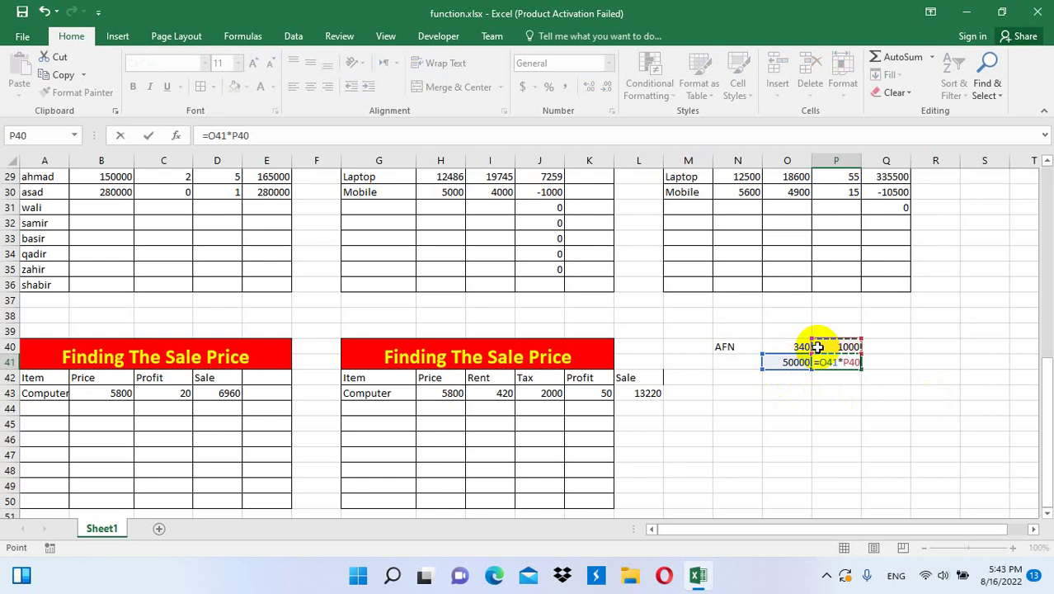
type("/")
left_click(789, 346)
key("Return")
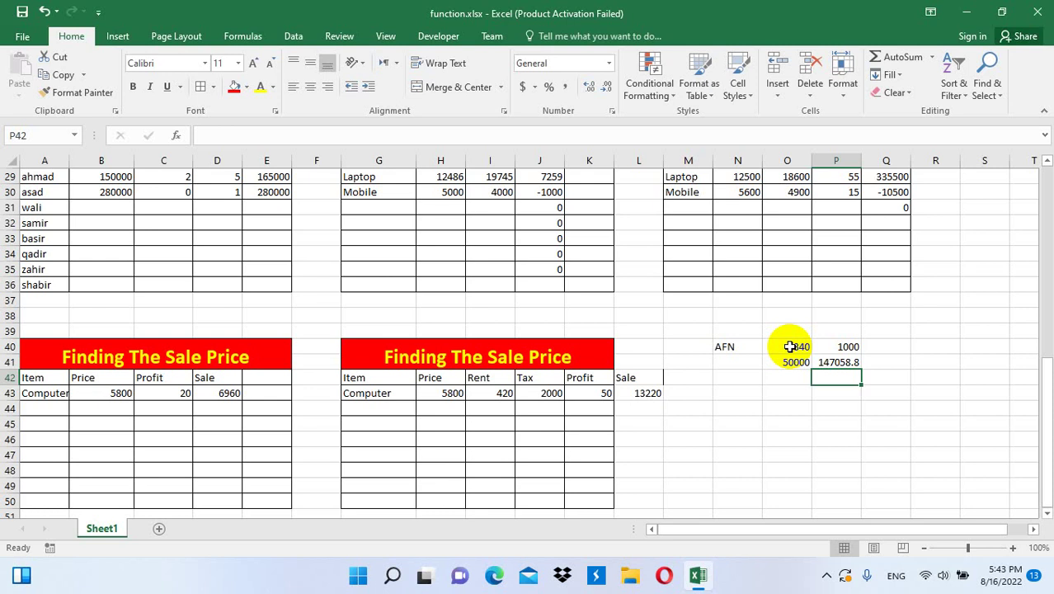
- Test a 500 rate in O40, restore 340, and set the amount to 106000, giving 311764.7
left_click(789, 346)
type("500")
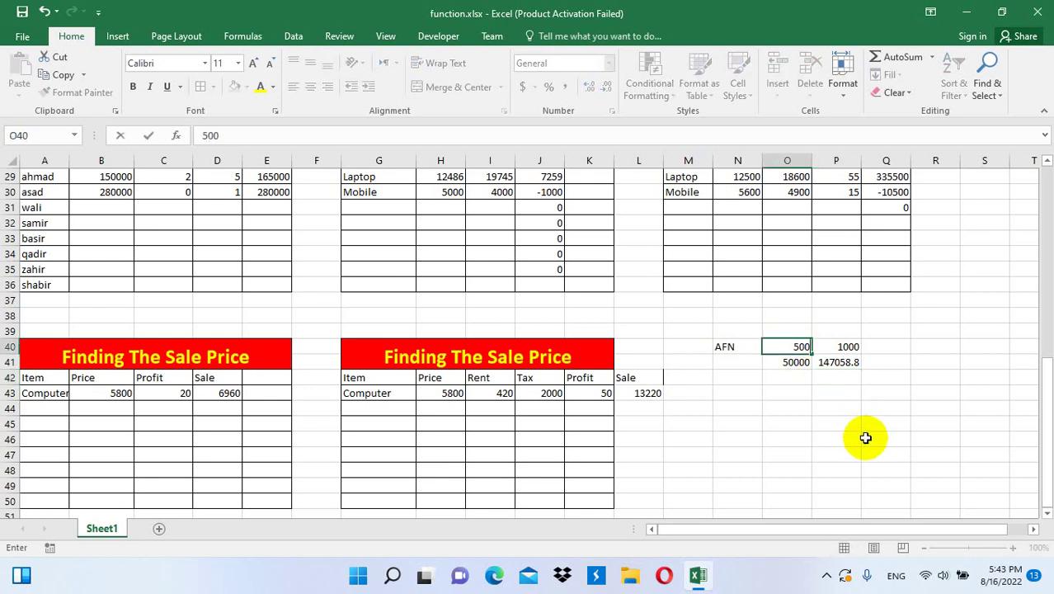
key("Return")
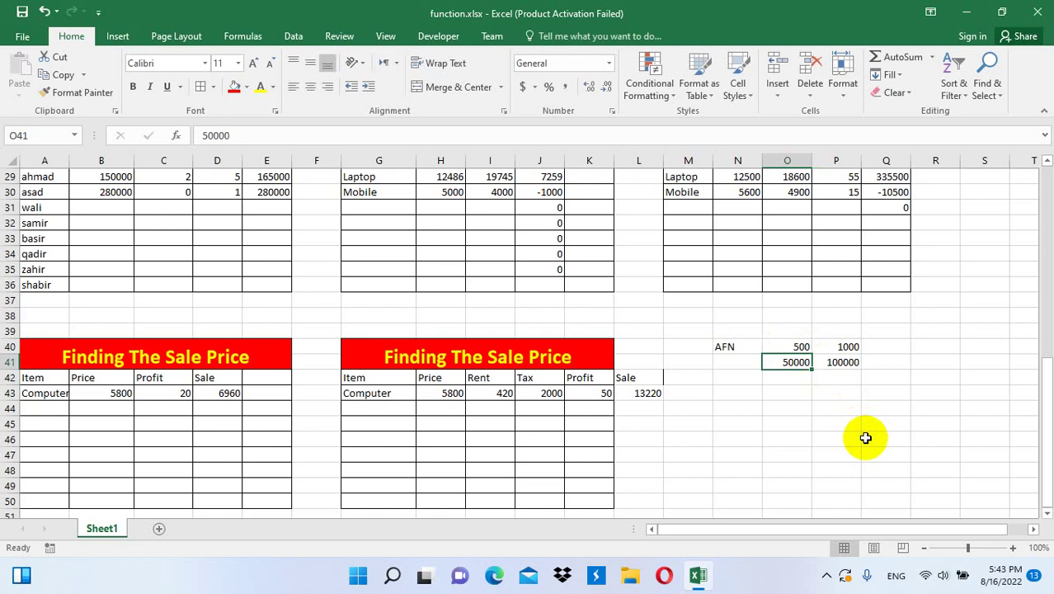
key("Up")
type("3")
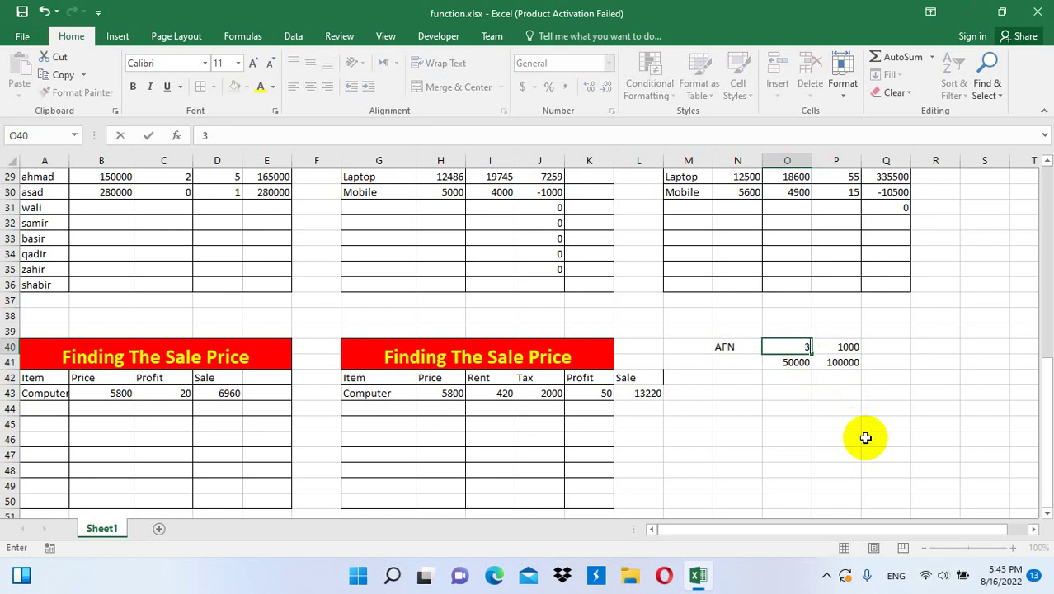
type("40")
key("Return")
type("1")
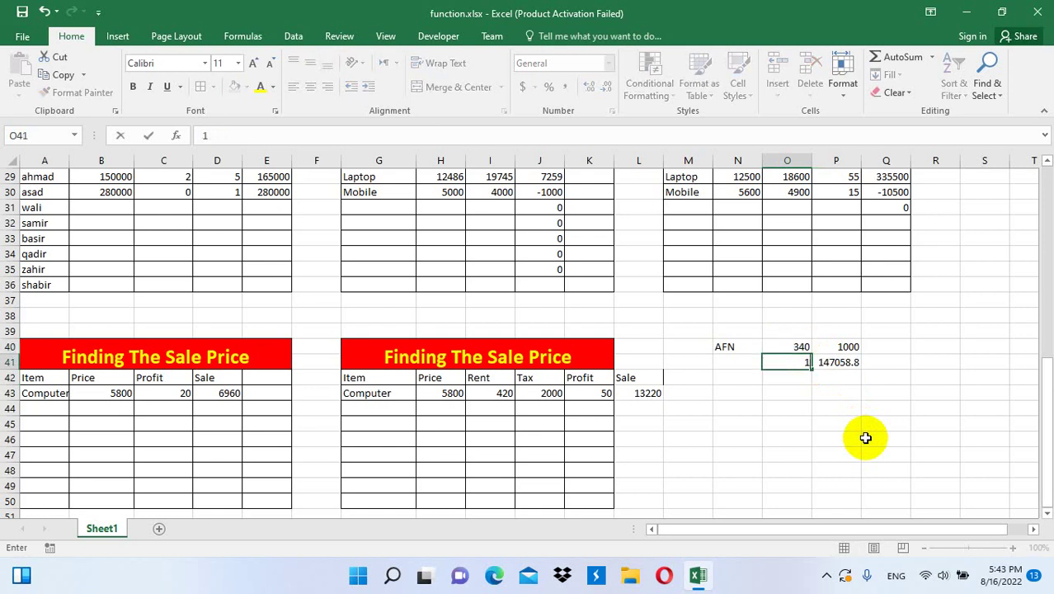
type("06000")
key("Return")
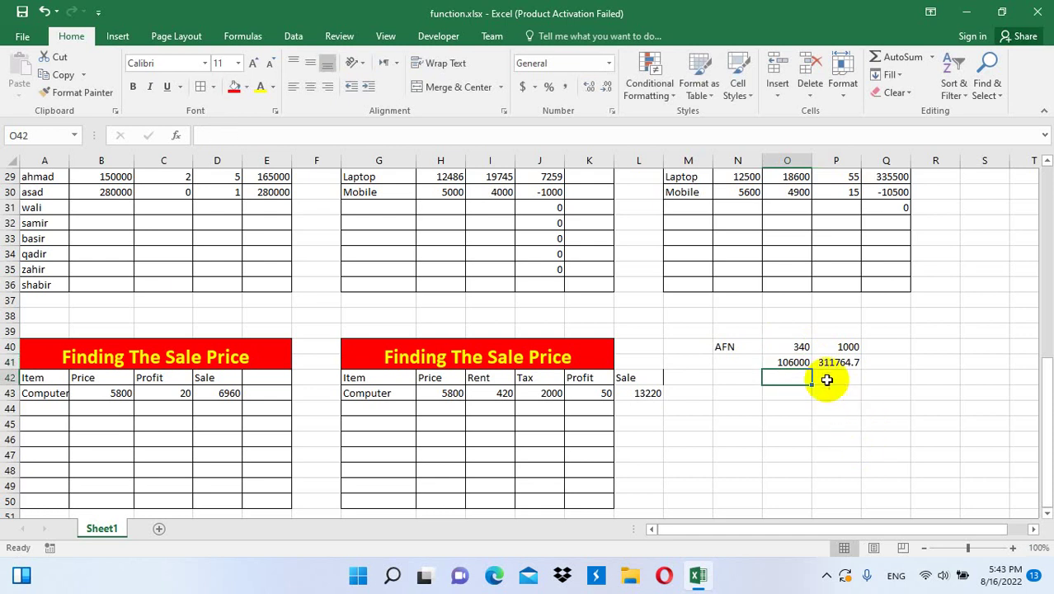
left_click(789, 347)
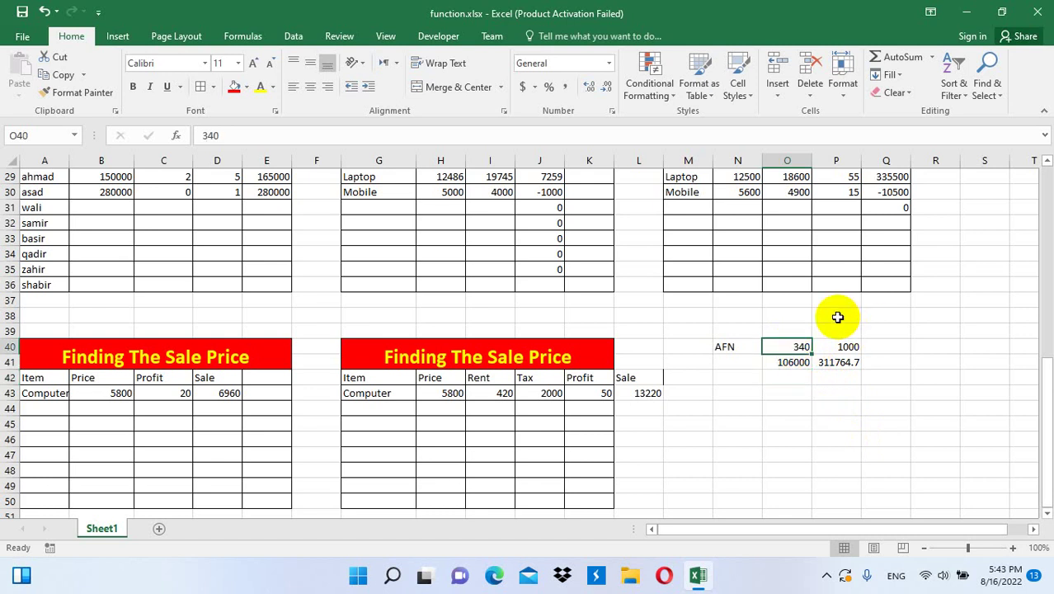
- Change the O40 rate to 422 so P41 shows 251184.8, then close Excel
type("420")
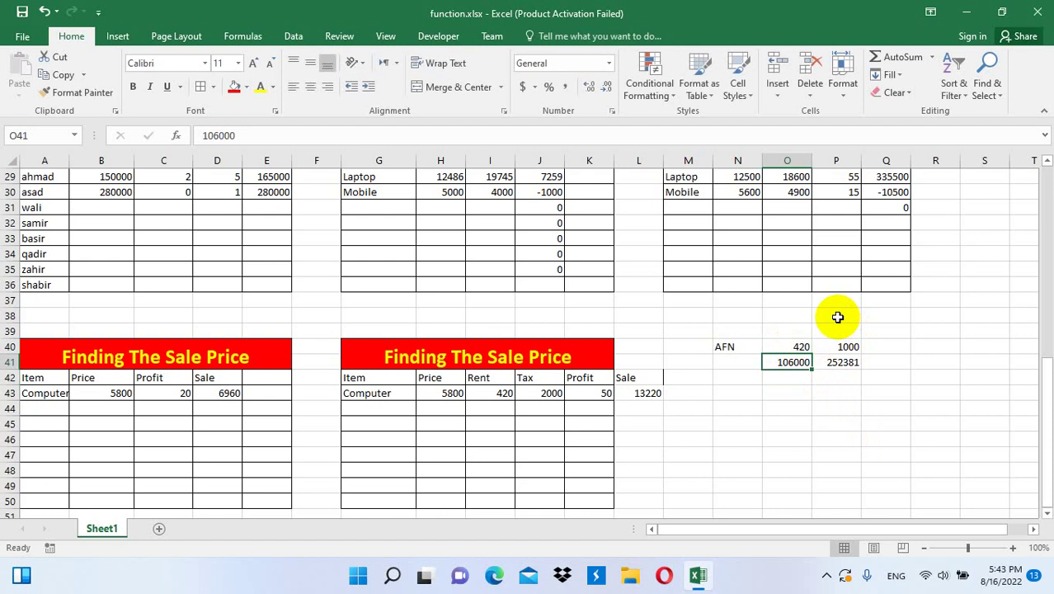
key("Up")
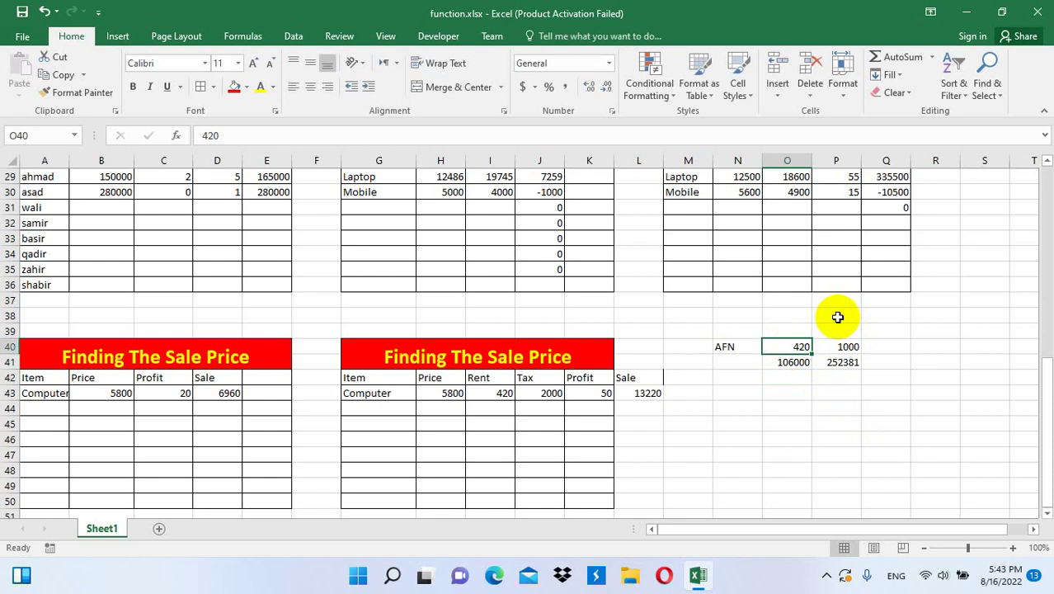
type("422")
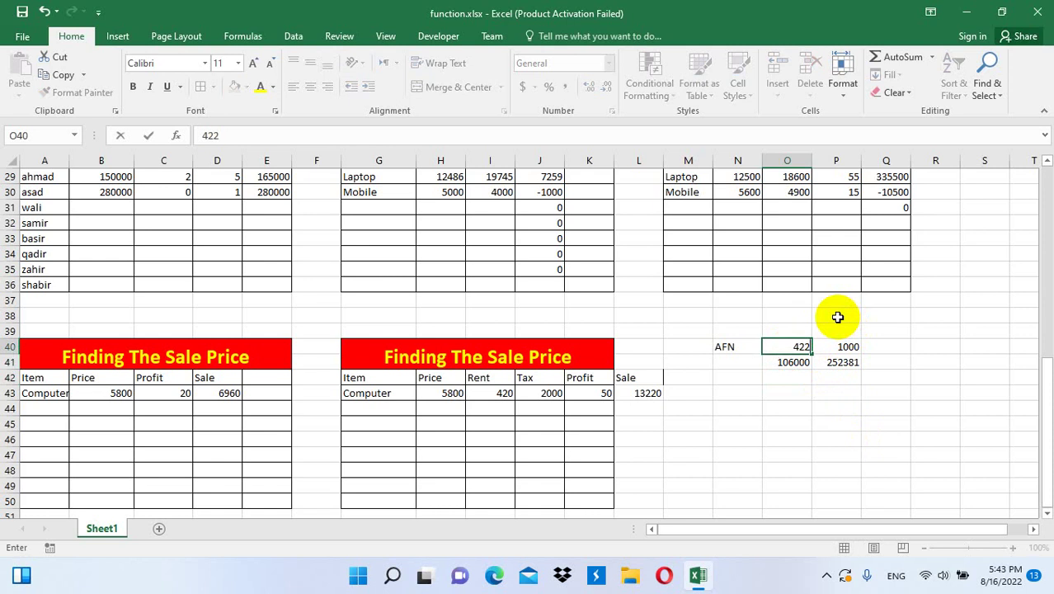
key("Return")
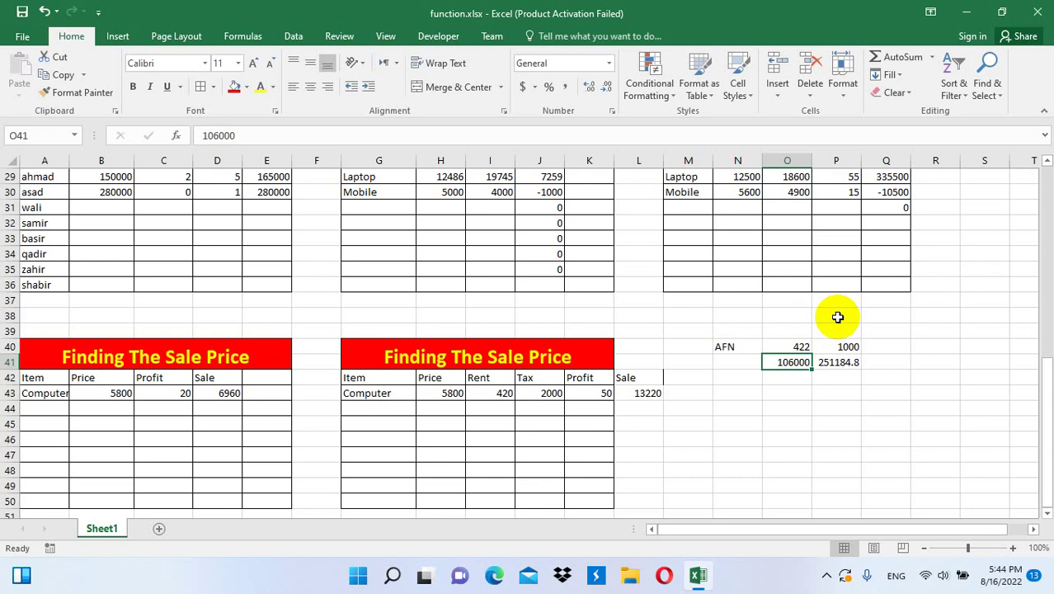
left_click(1036, 12)
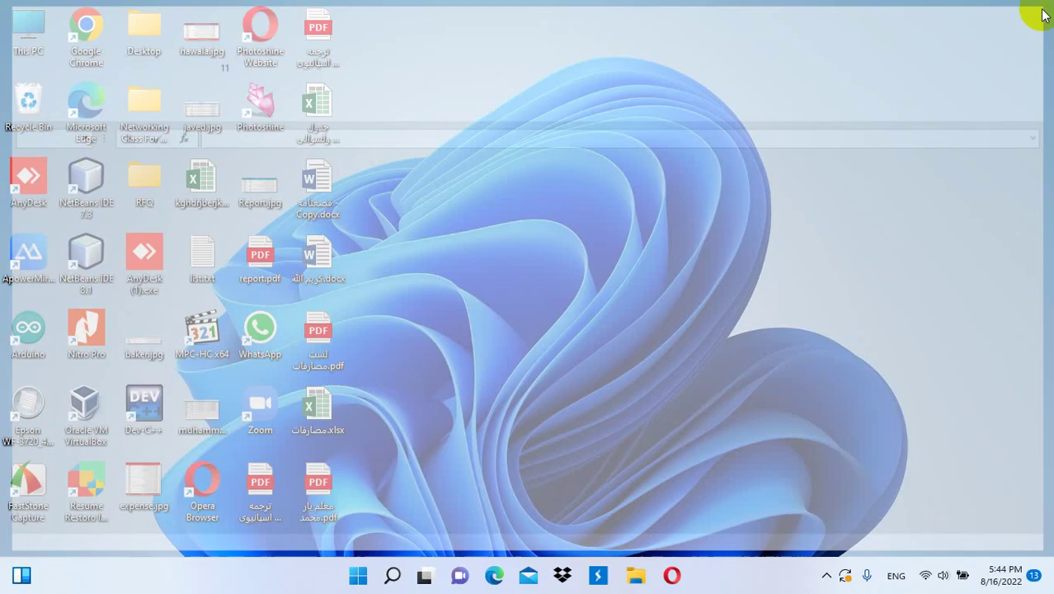
left_click(825, 575)
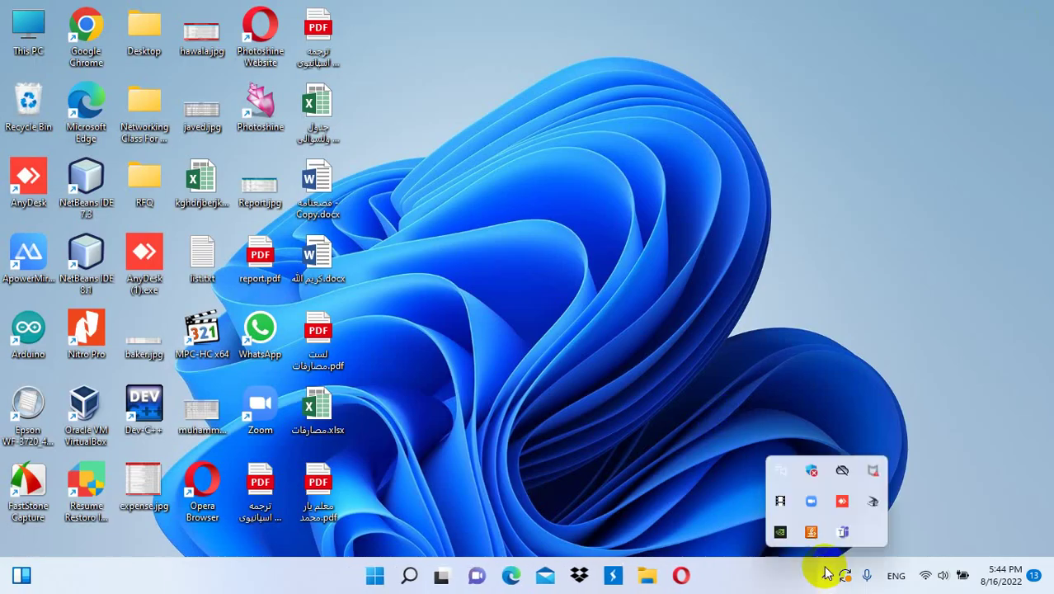